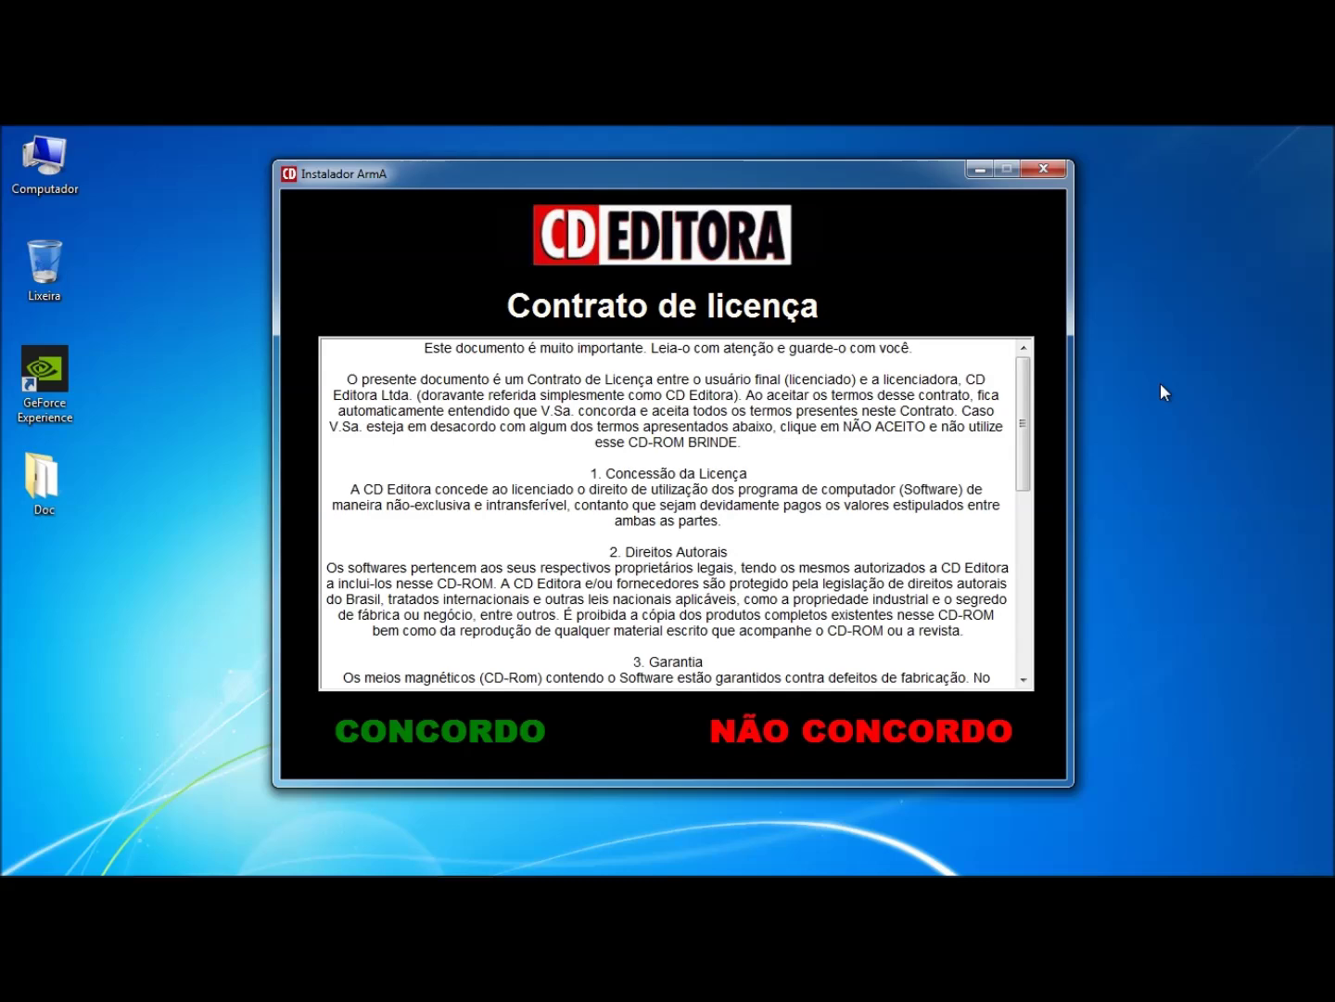
Accept the CD Editora licence contract and start installing the 1.14-PT game, continuing past the disk-space prompt.
left_click(448, 742)
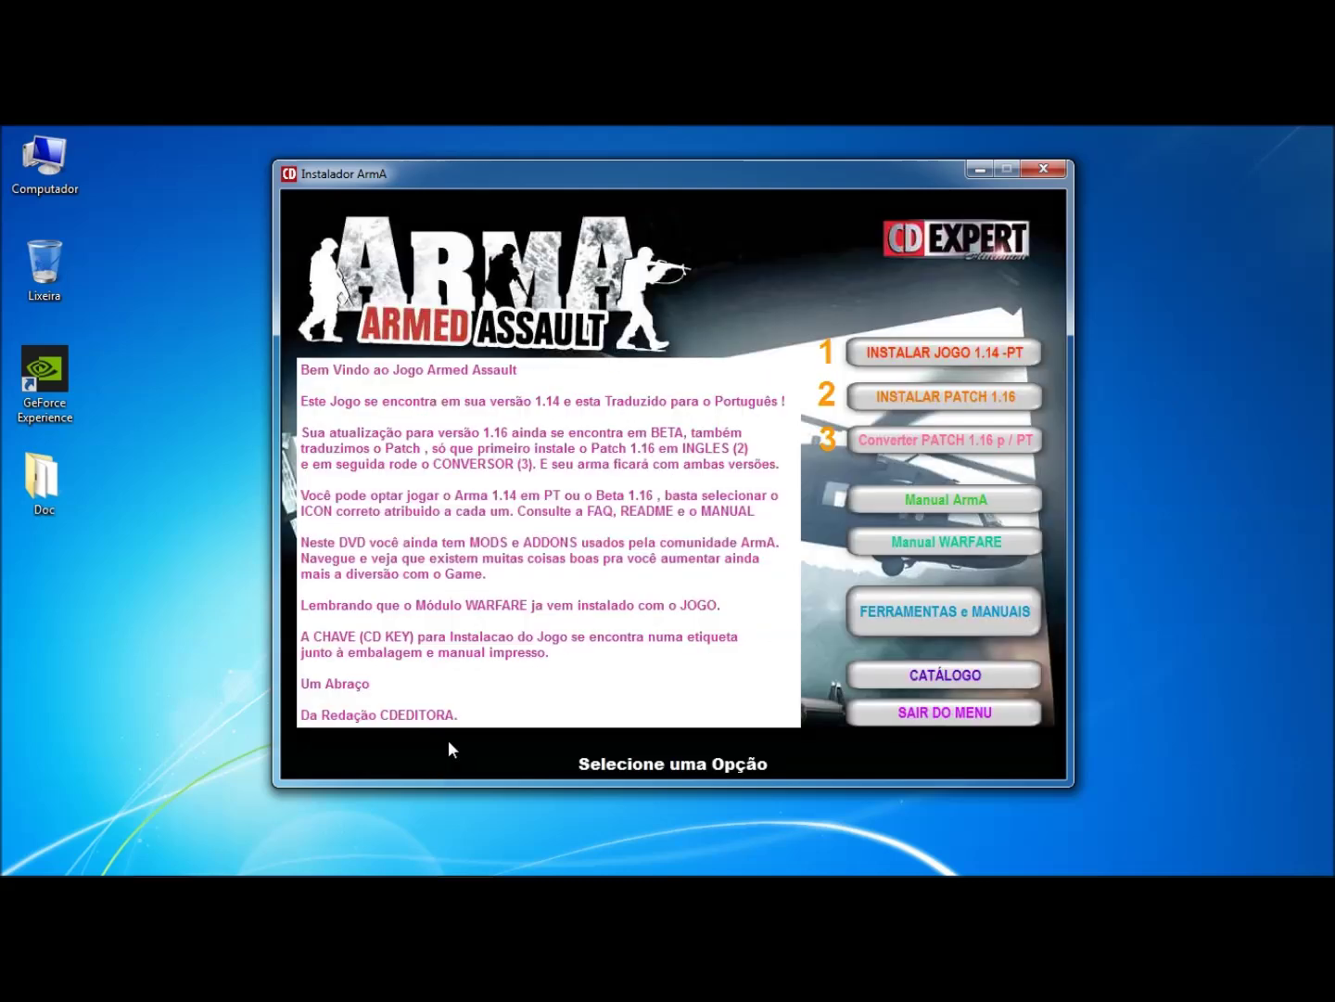
left_click(953, 365)
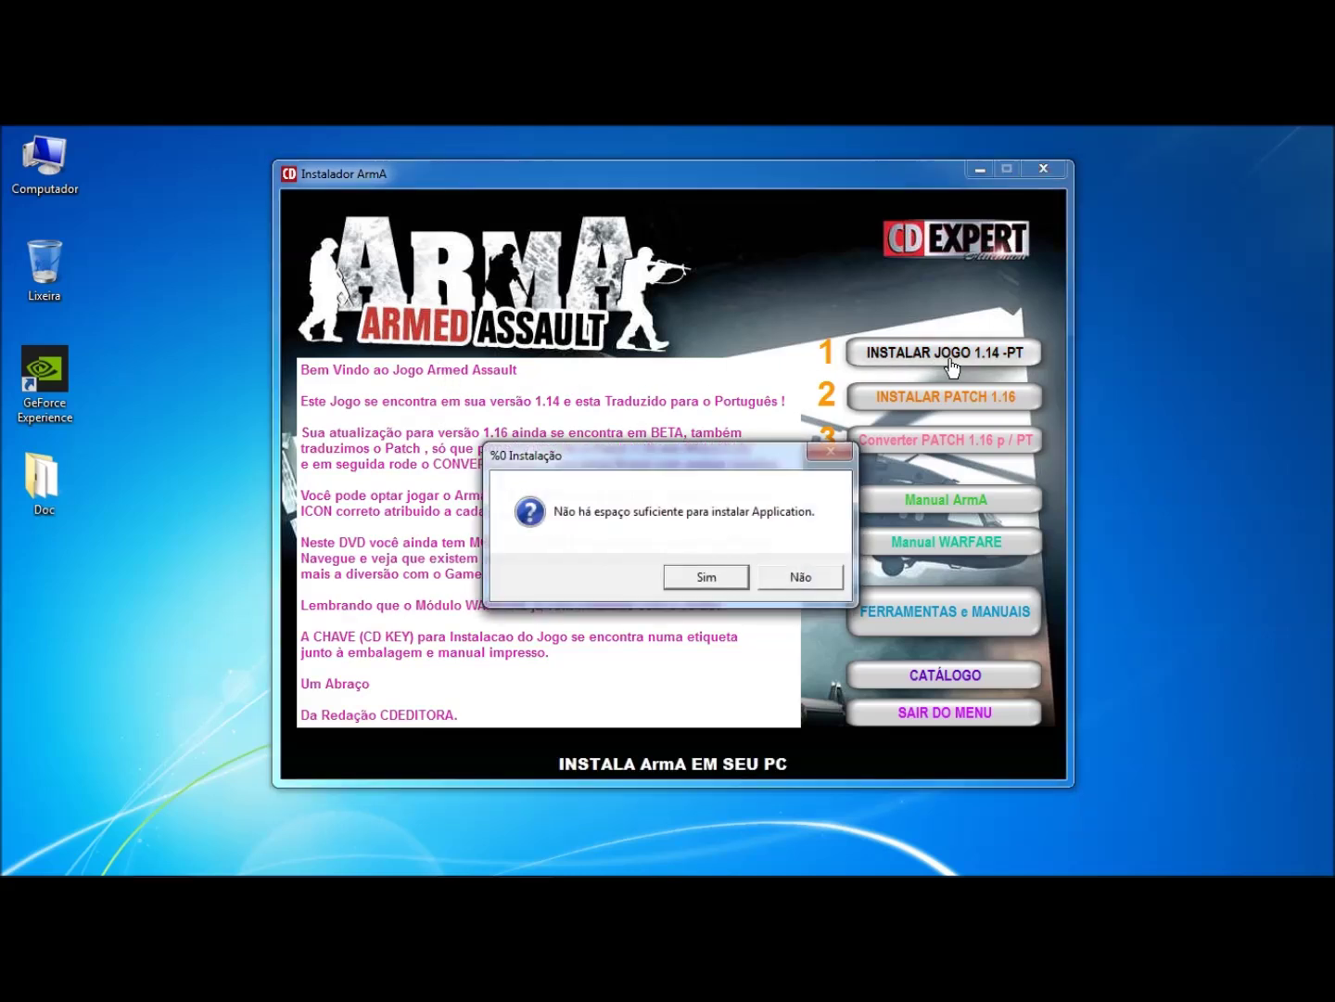
left_click(730, 578)
left_click(707, 586)
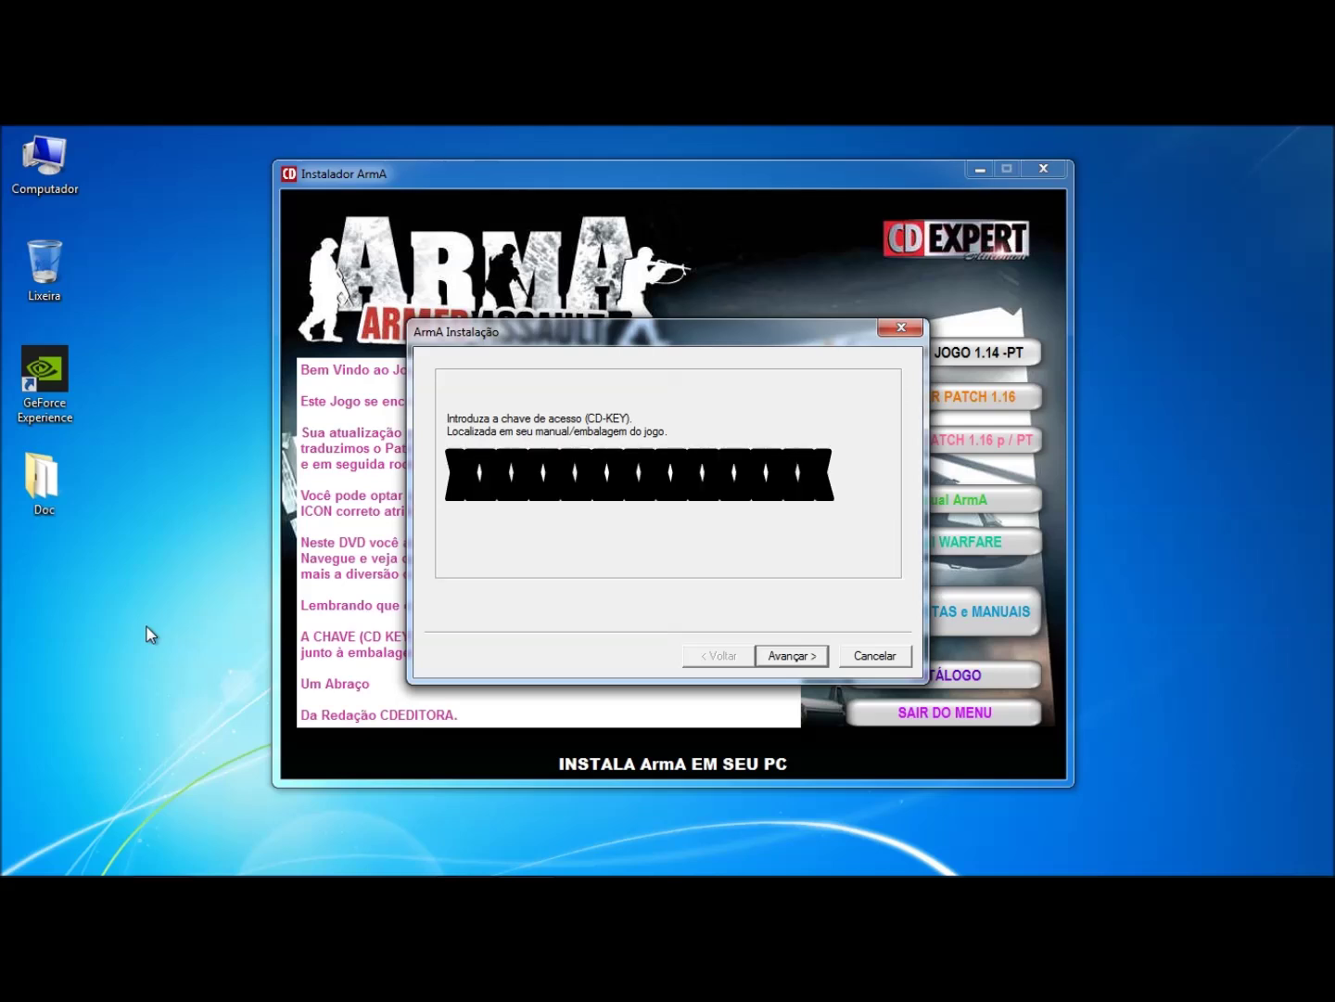
Submit the CD key page and set ArmA to install for all users of the computer.
left_click(794, 658)
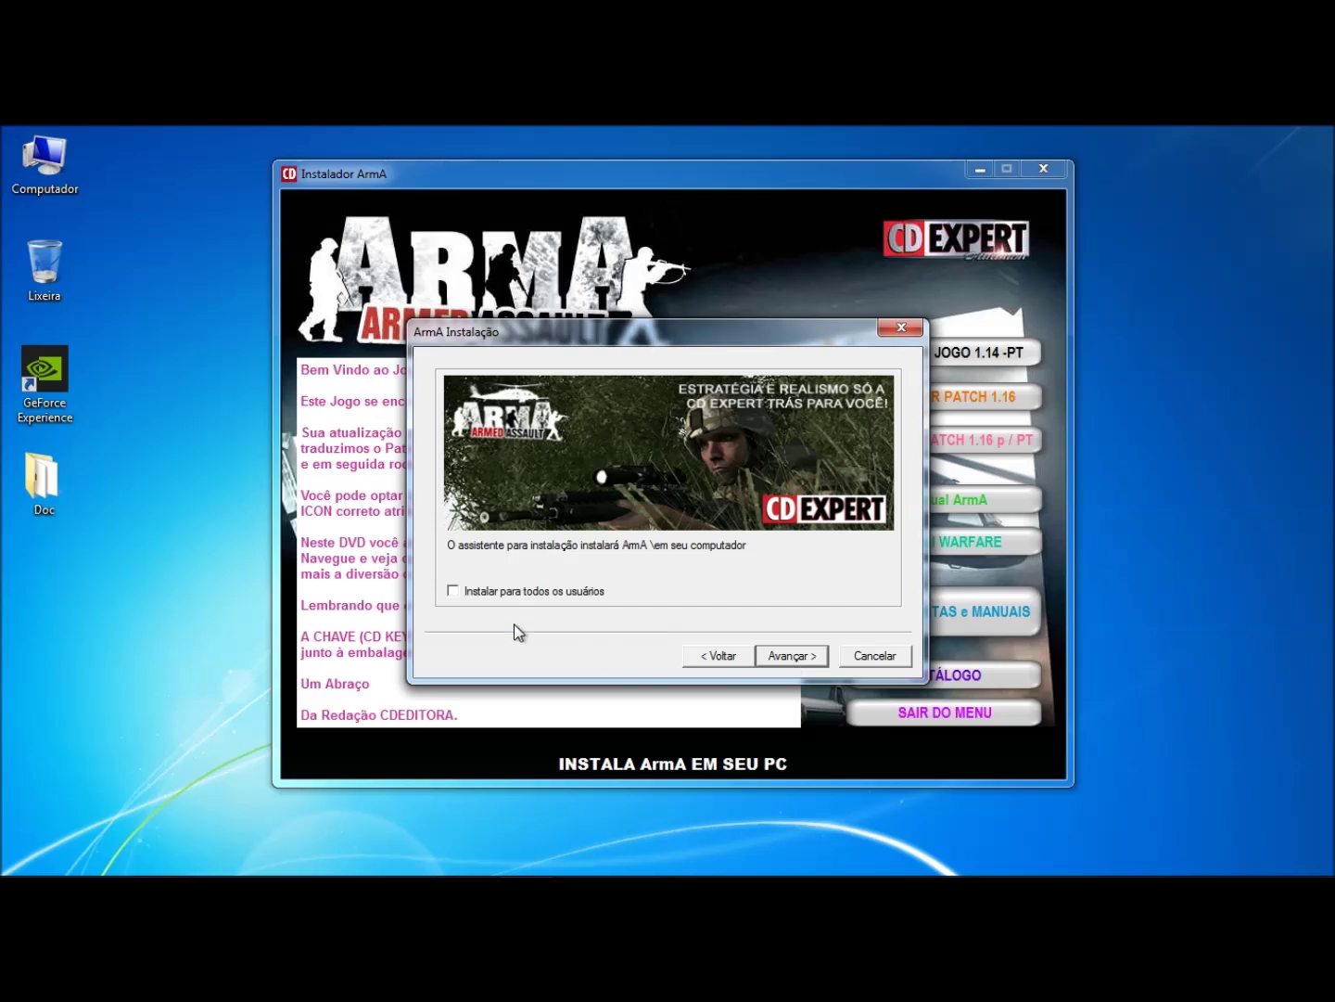
left_click(453, 590)
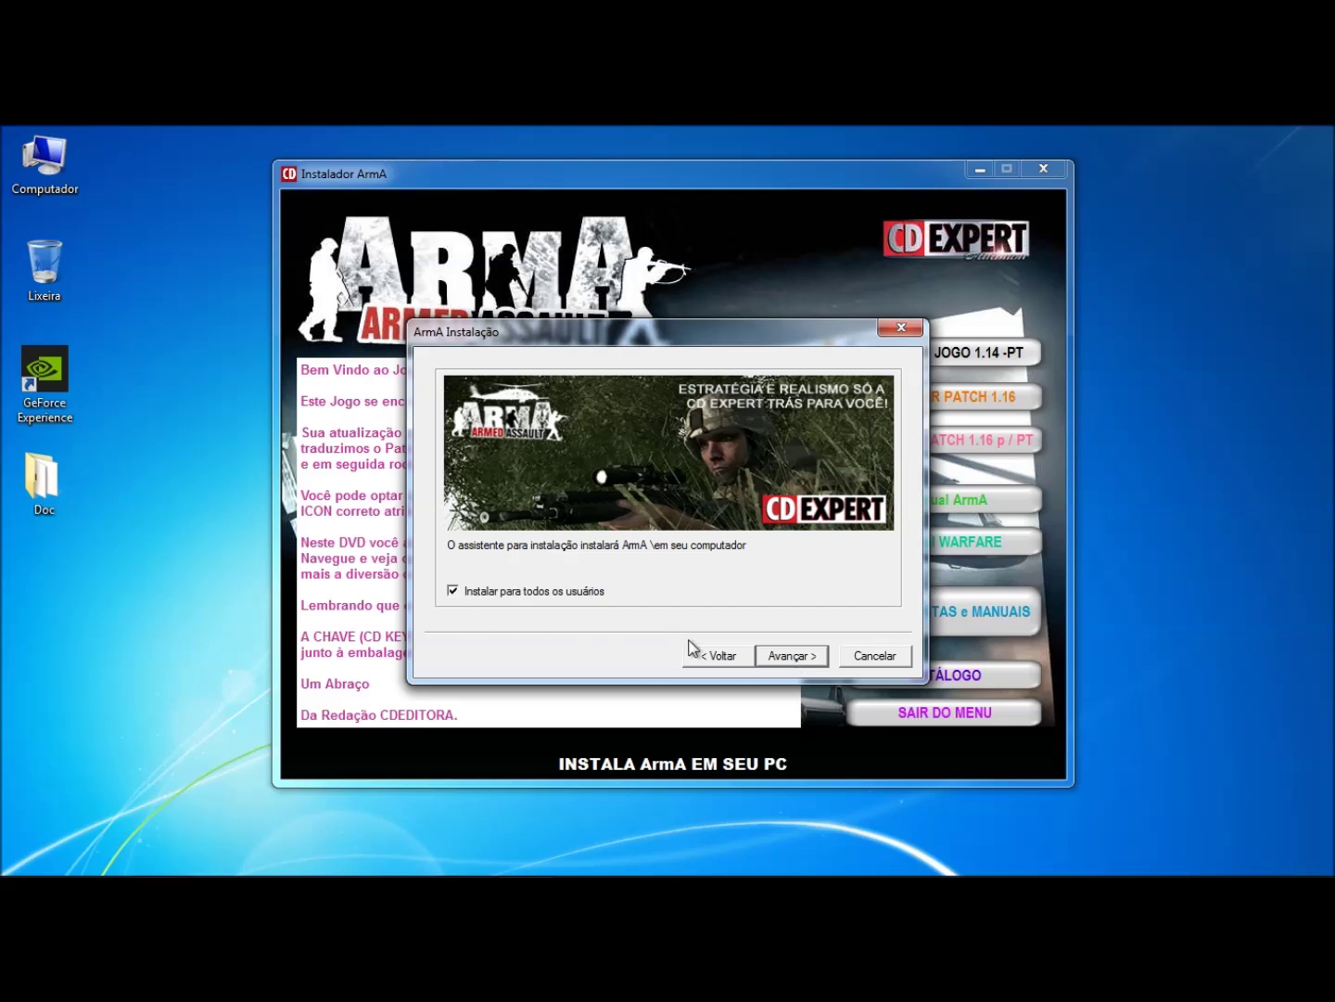
left_click(790, 657)
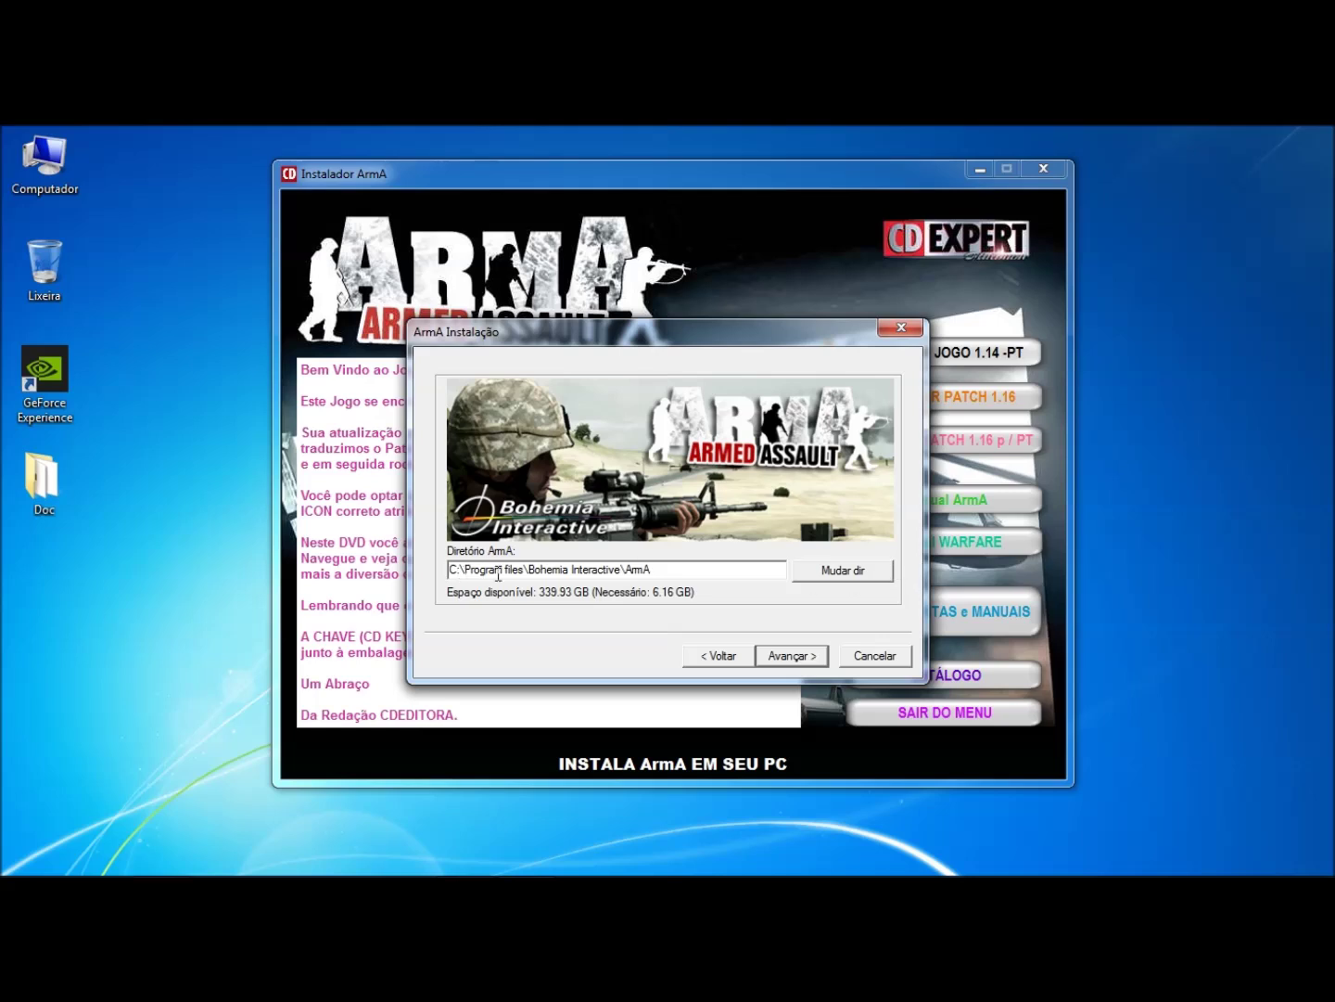
Change the ArmA installation directory to E:\Program files\ArmA and start copying the game files.
left_click(852, 572)
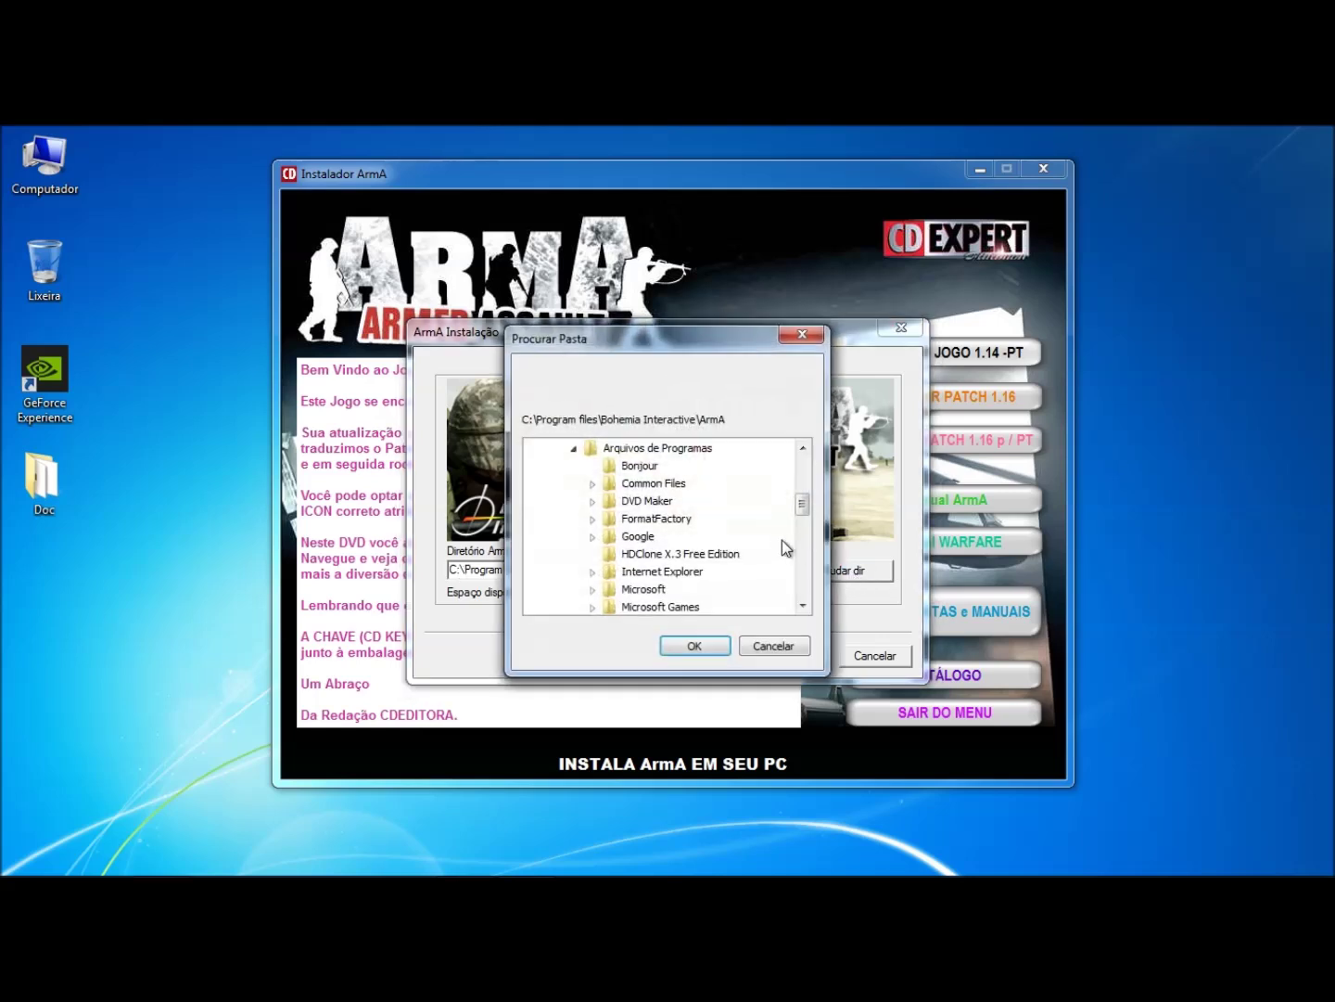
left_click(572, 447)
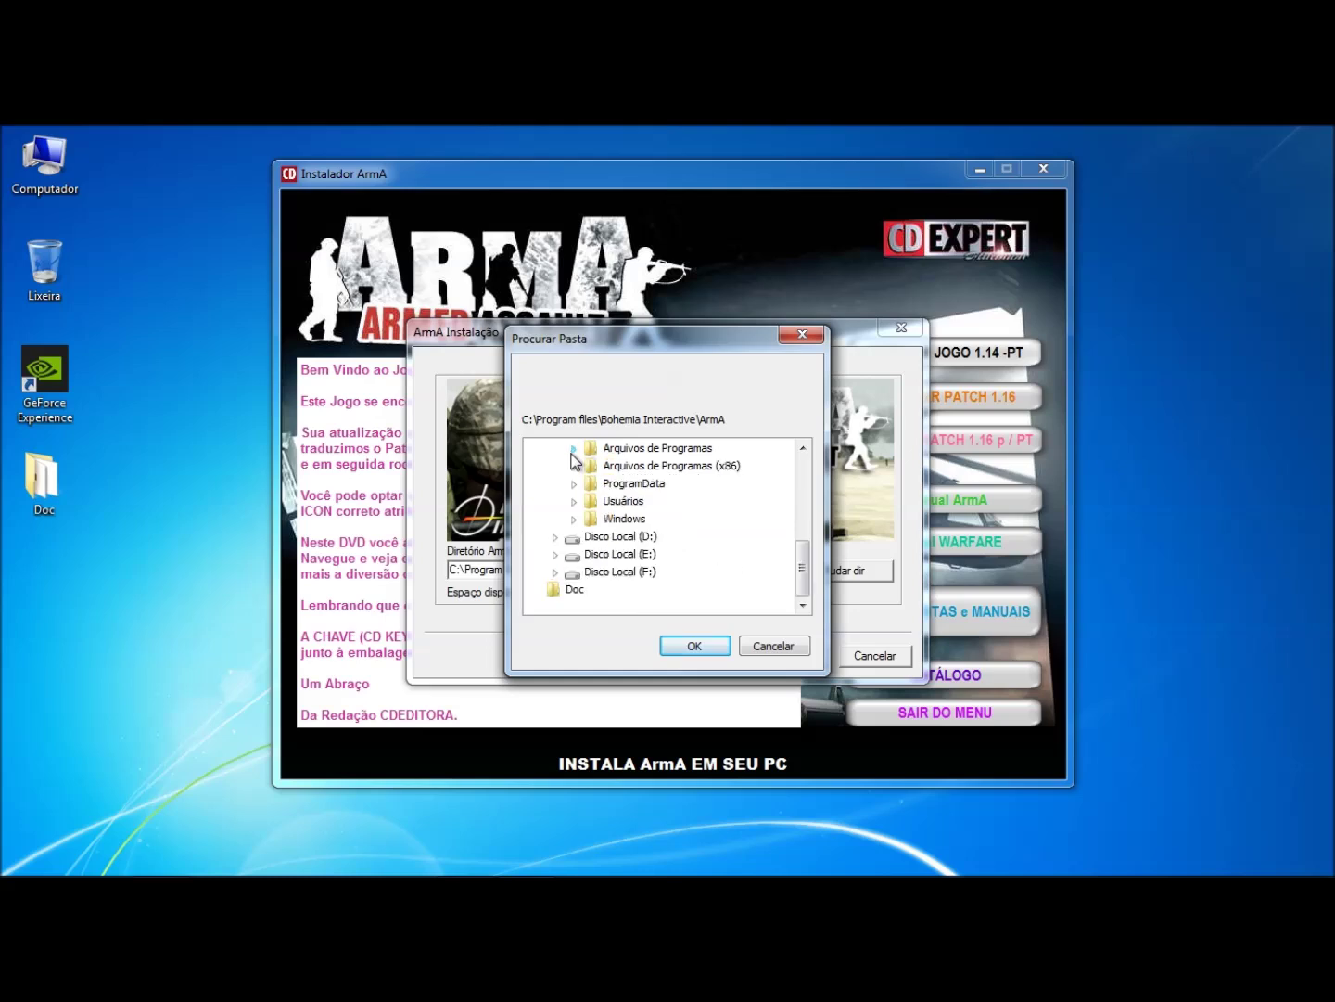
left_click(556, 555)
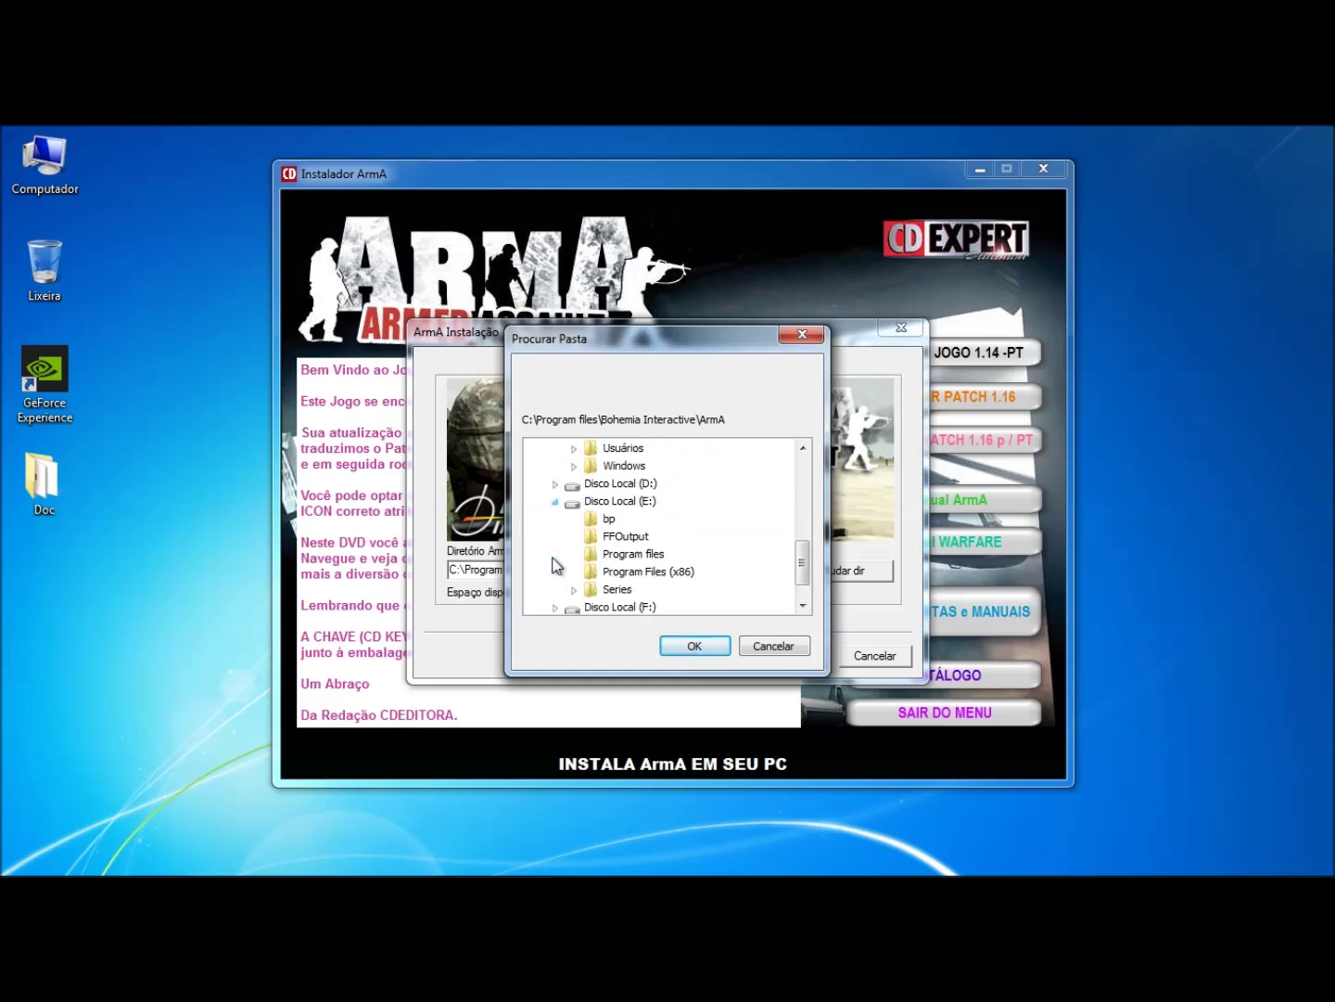
left_click(636, 556)
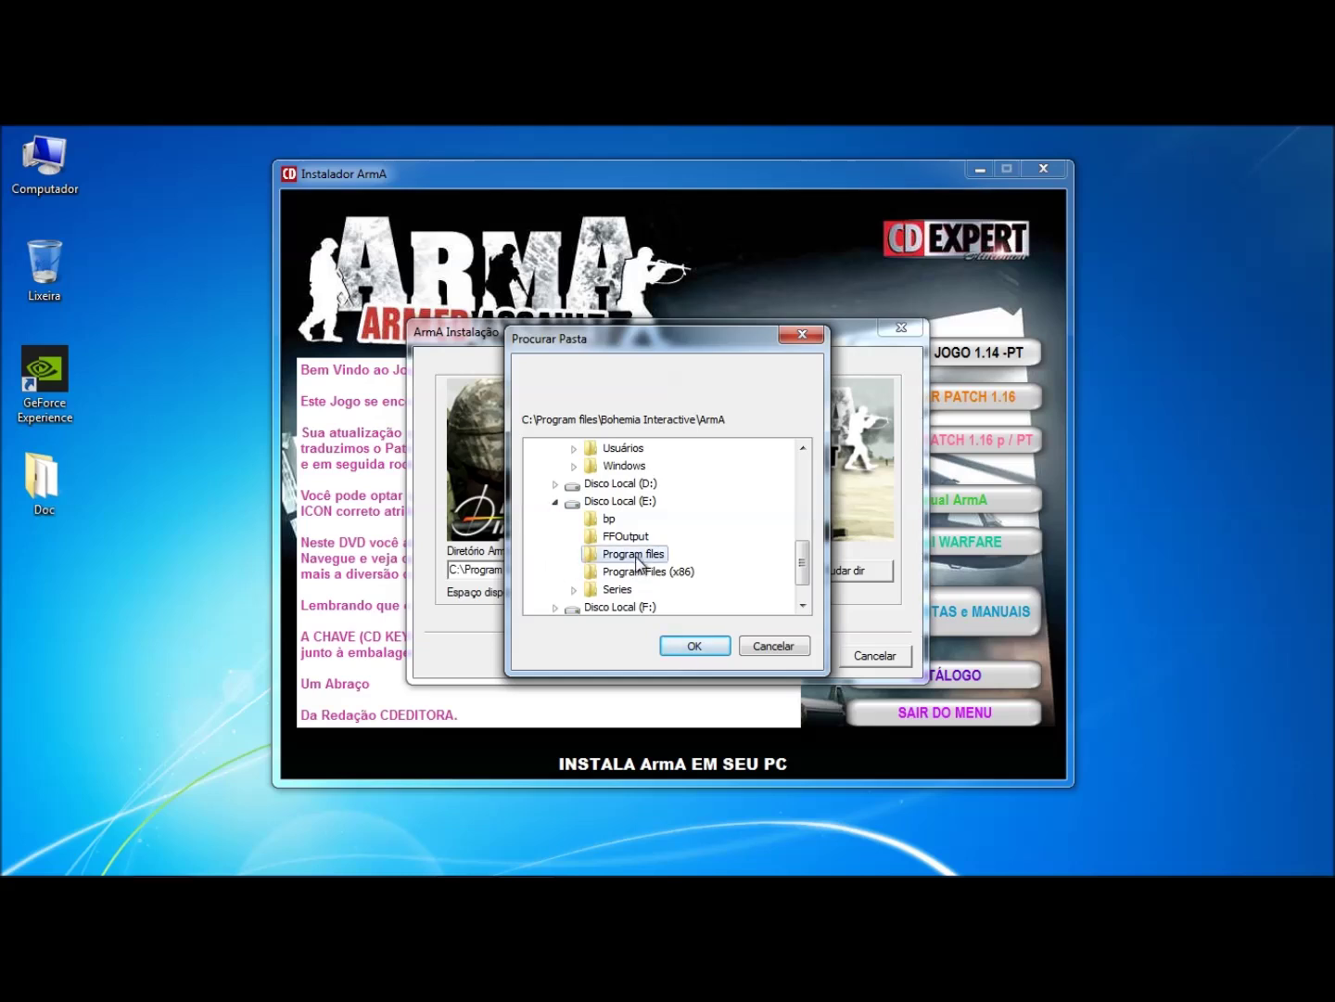
left_click(694, 646)
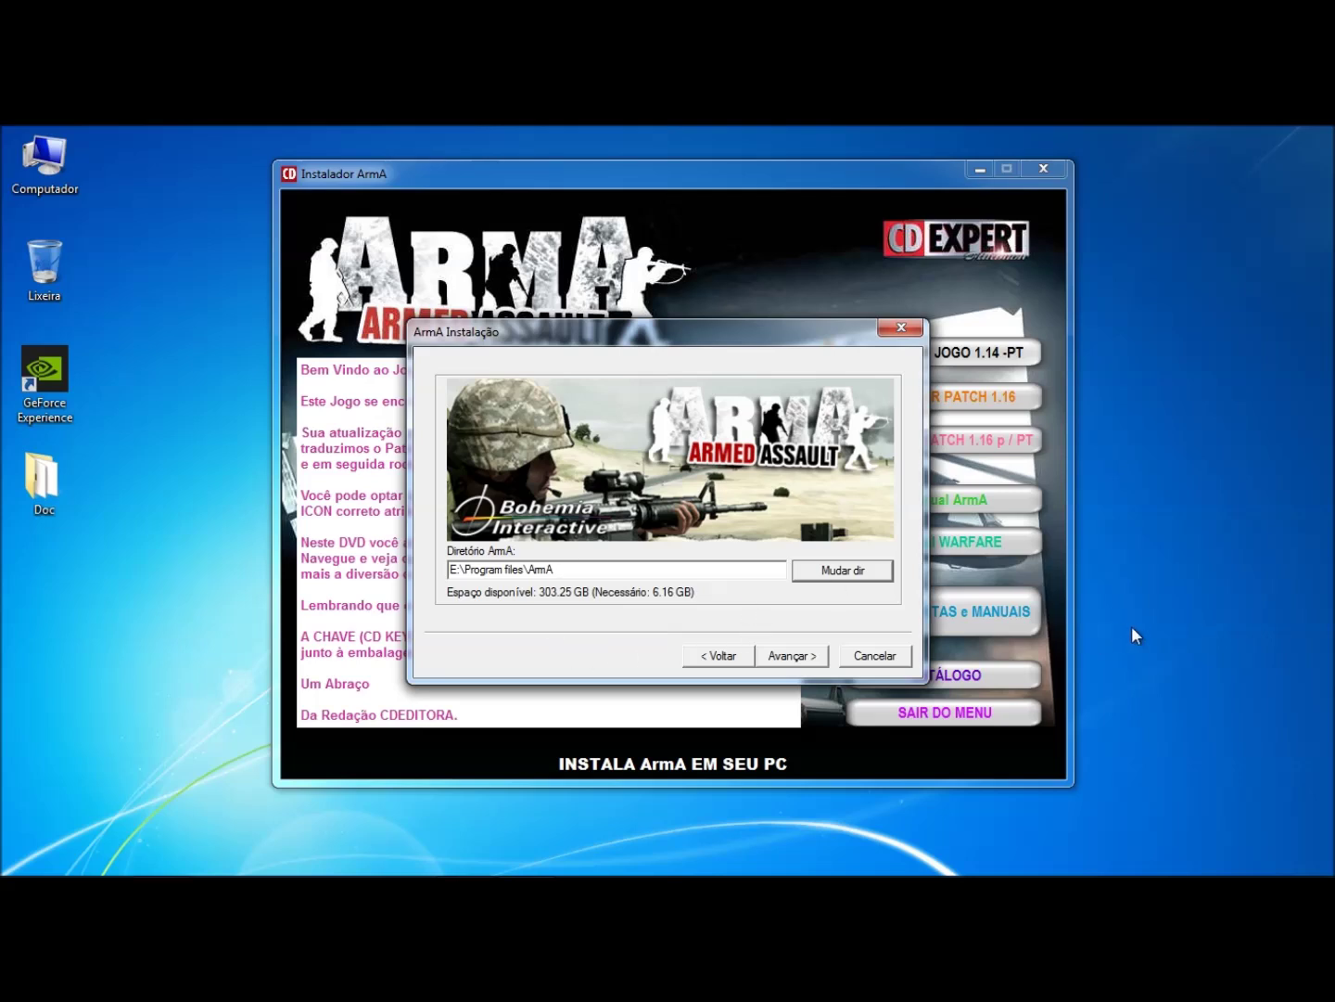
left_click(799, 661)
left_click(800, 662)
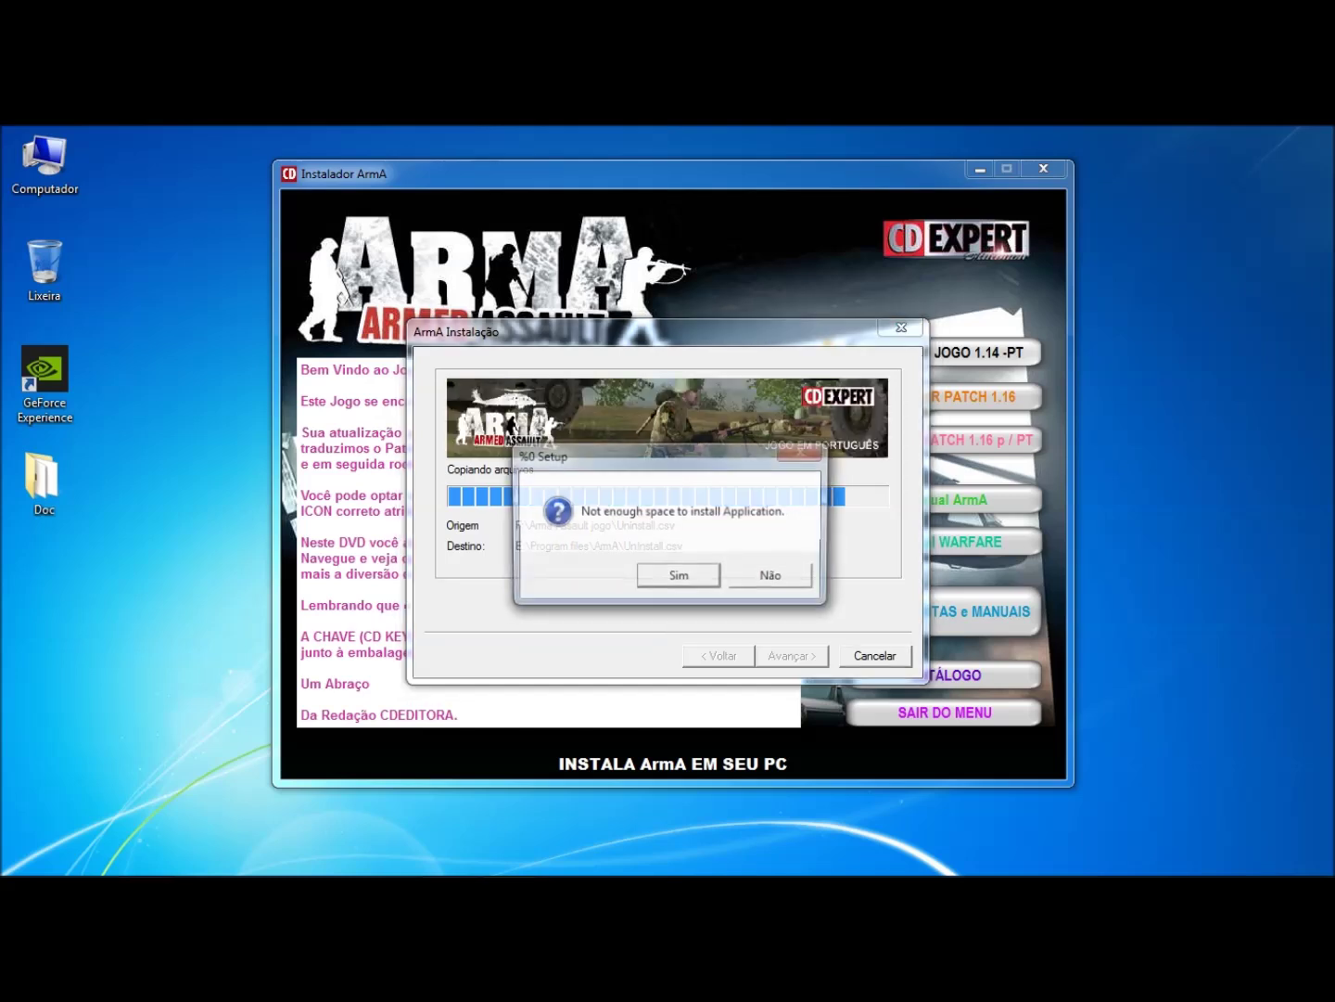
Install BattlEye for ARMA in E:\Program files\ArmA, continuing past the disk-space prompt and accepting its licence terms.
left_click(687, 584)
left_click(728, 581)
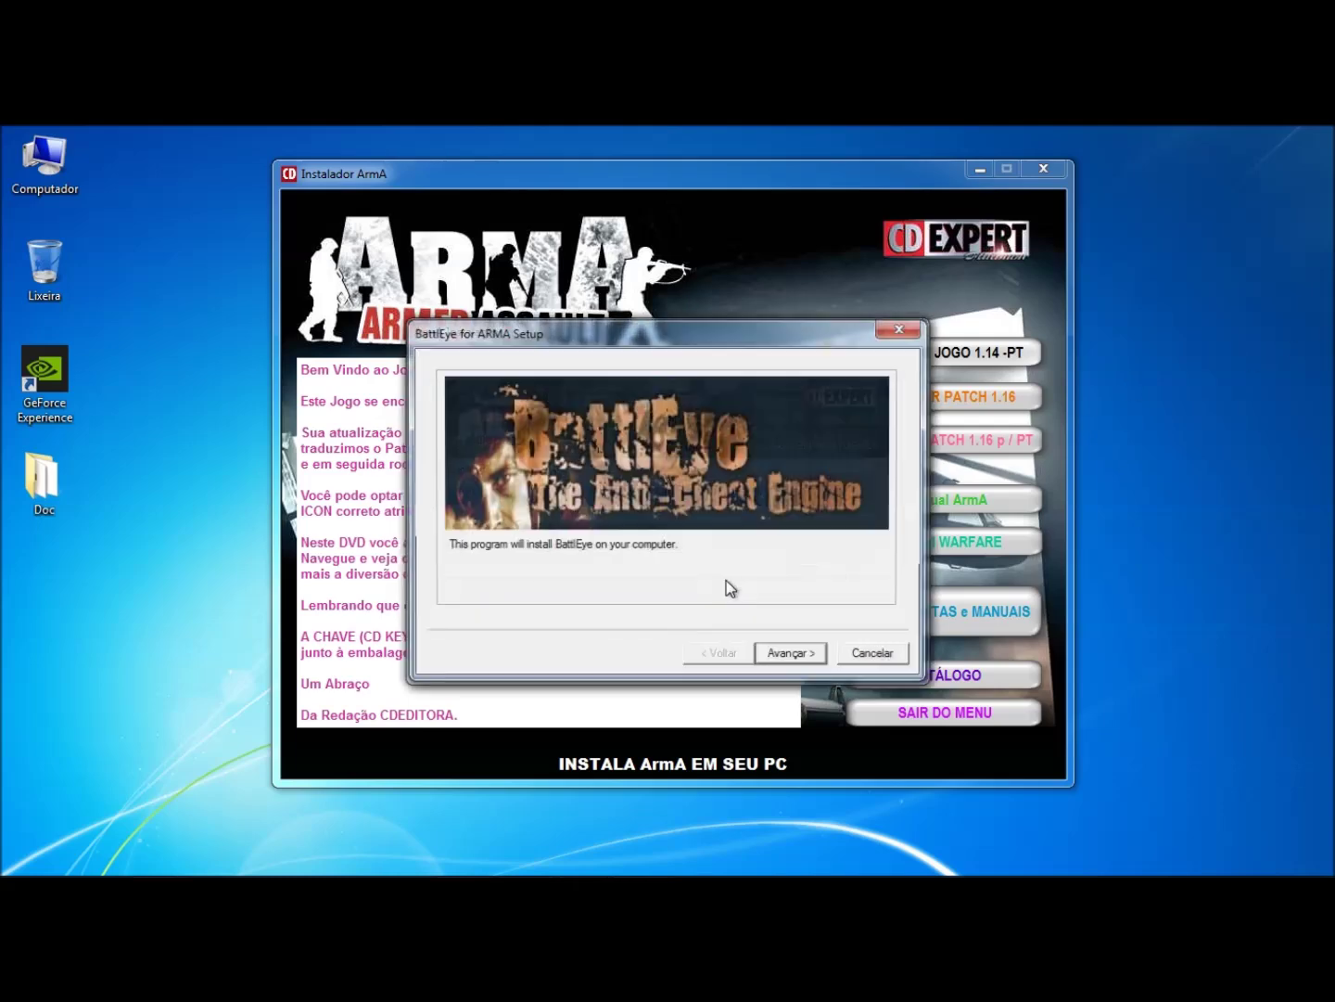
left_click(786, 655)
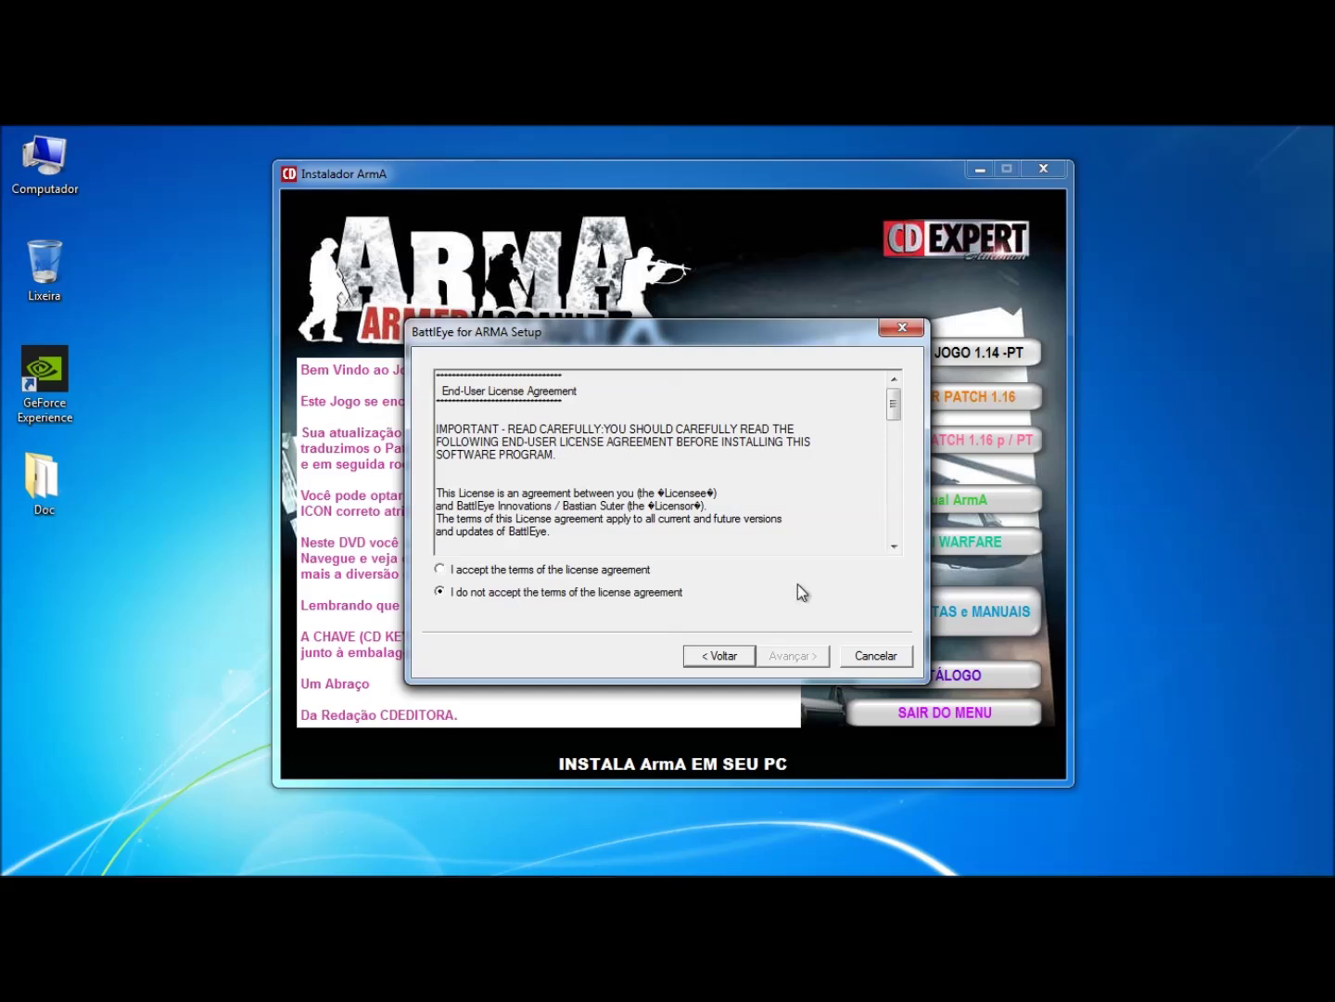
left_click(441, 570)
left_click(793, 655)
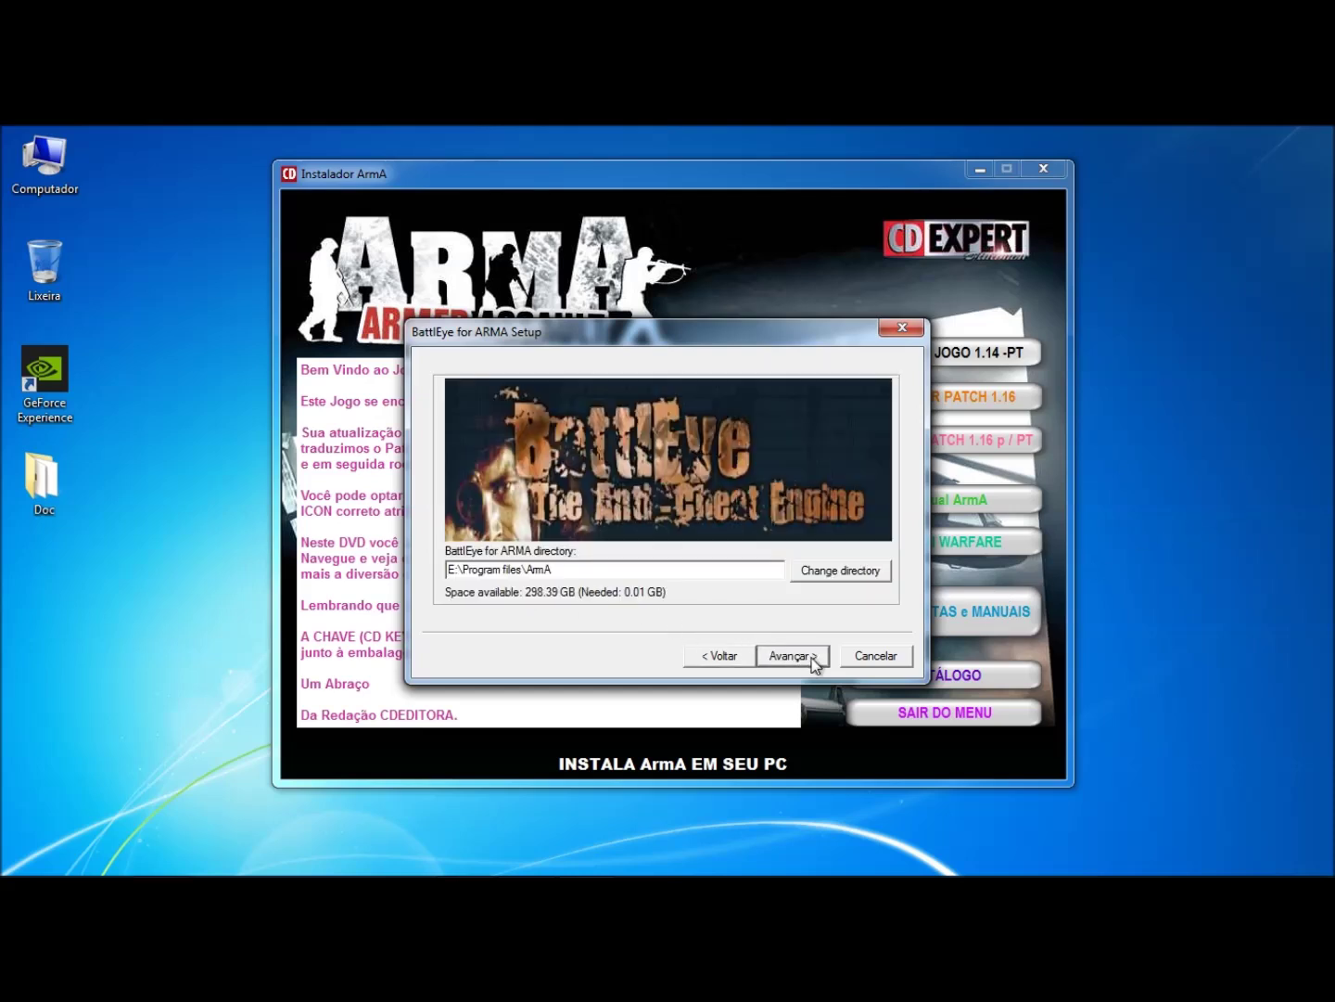
left_click(798, 655)
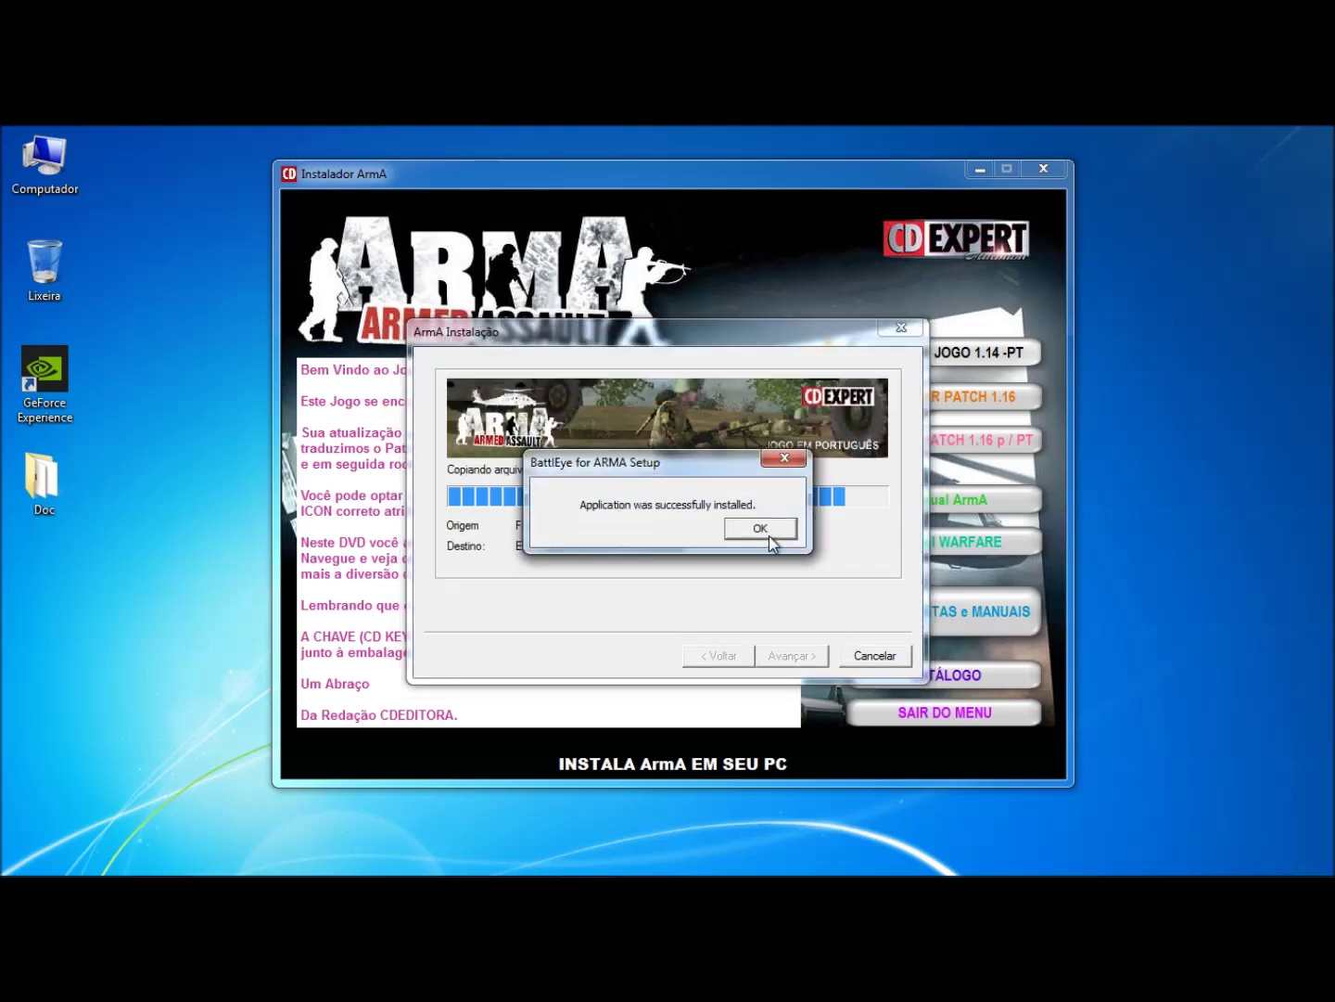
left_click(760, 529)
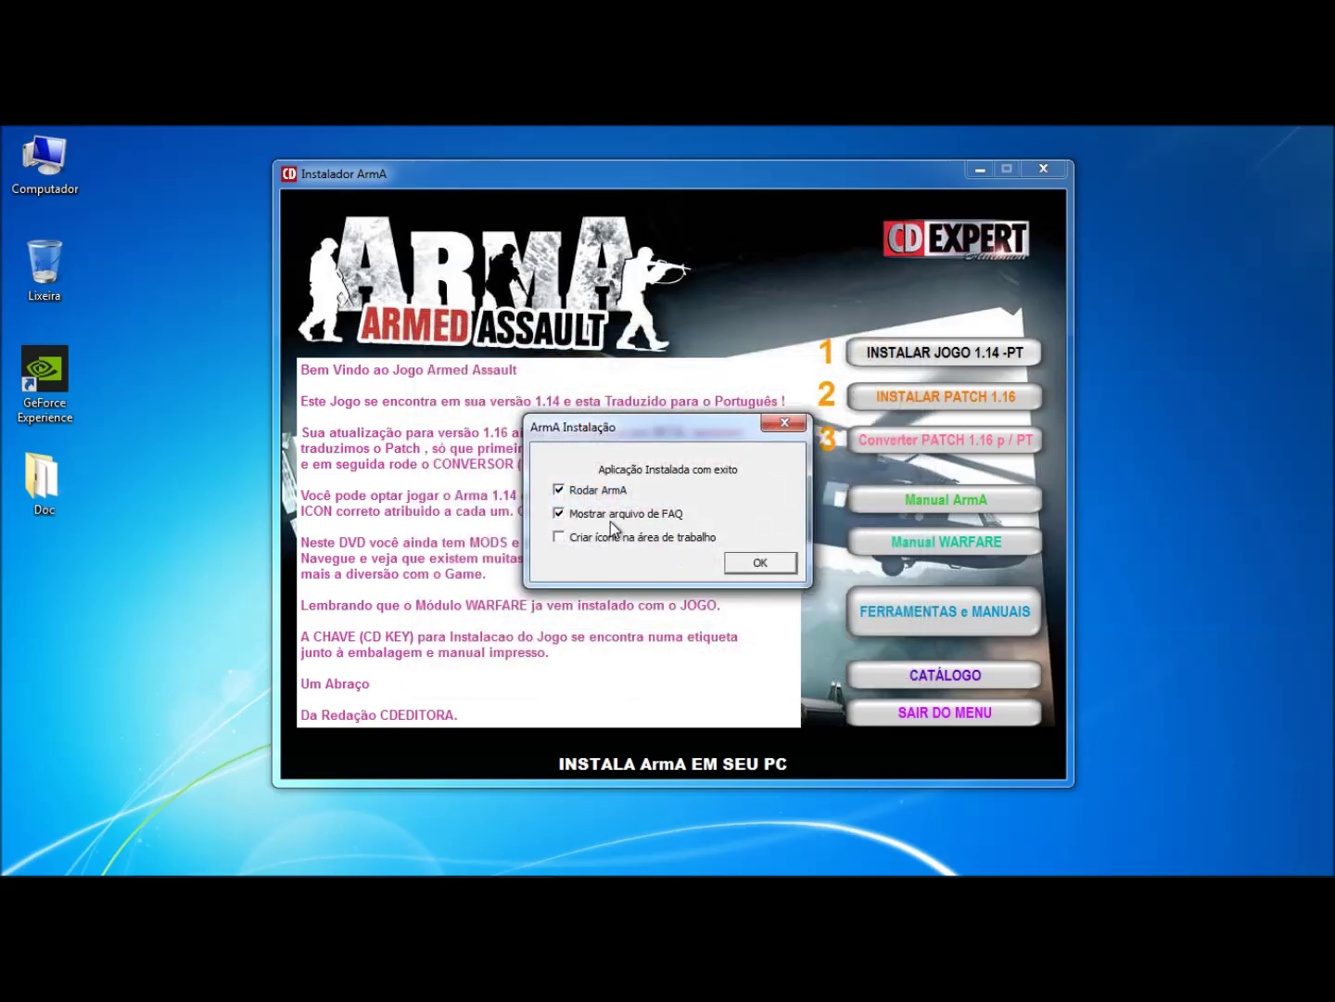
Finish the ArmA installation with a desktop icon, without running the game or showing the FAQ file.
left_click(558, 488)
left_click(558, 514)
left_click(559, 537)
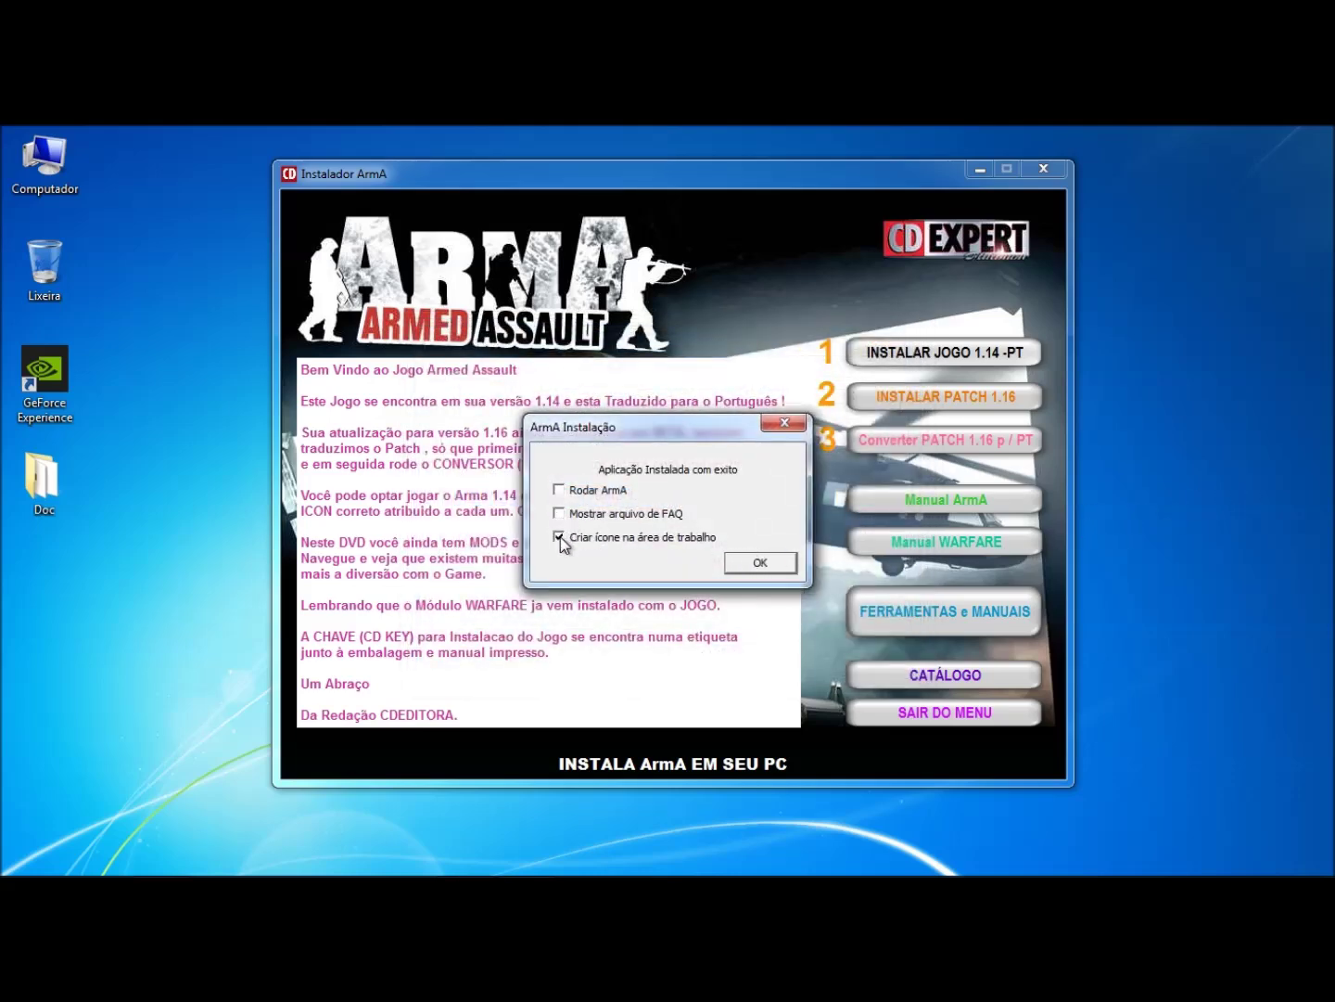
left_click(759, 563)
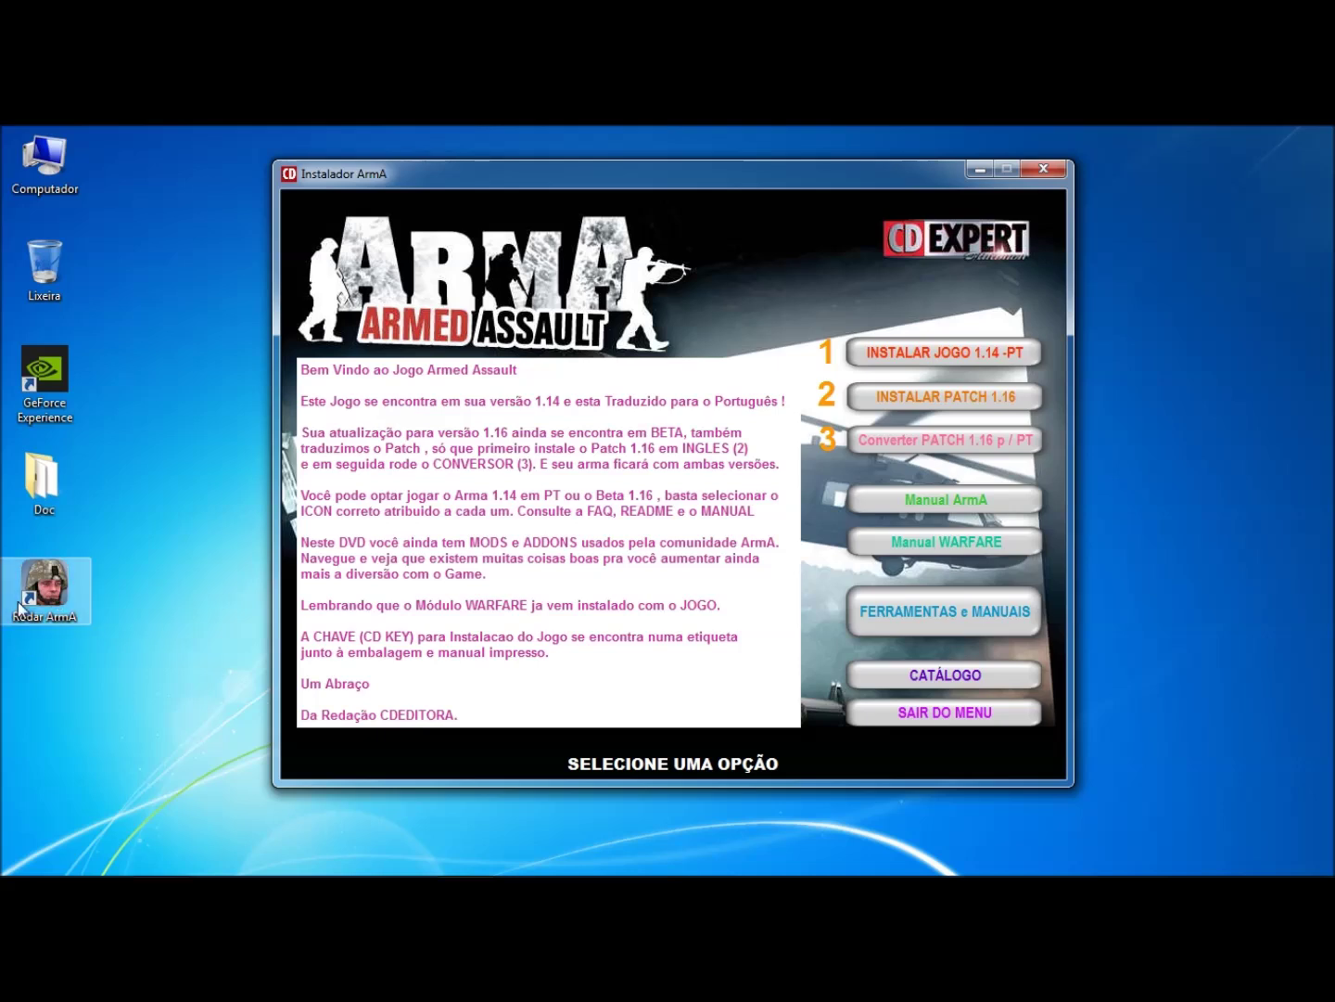
Install ARMA Patch 1.16, agreeing to the update and closing the updater once it completes.
left_click(964, 400)
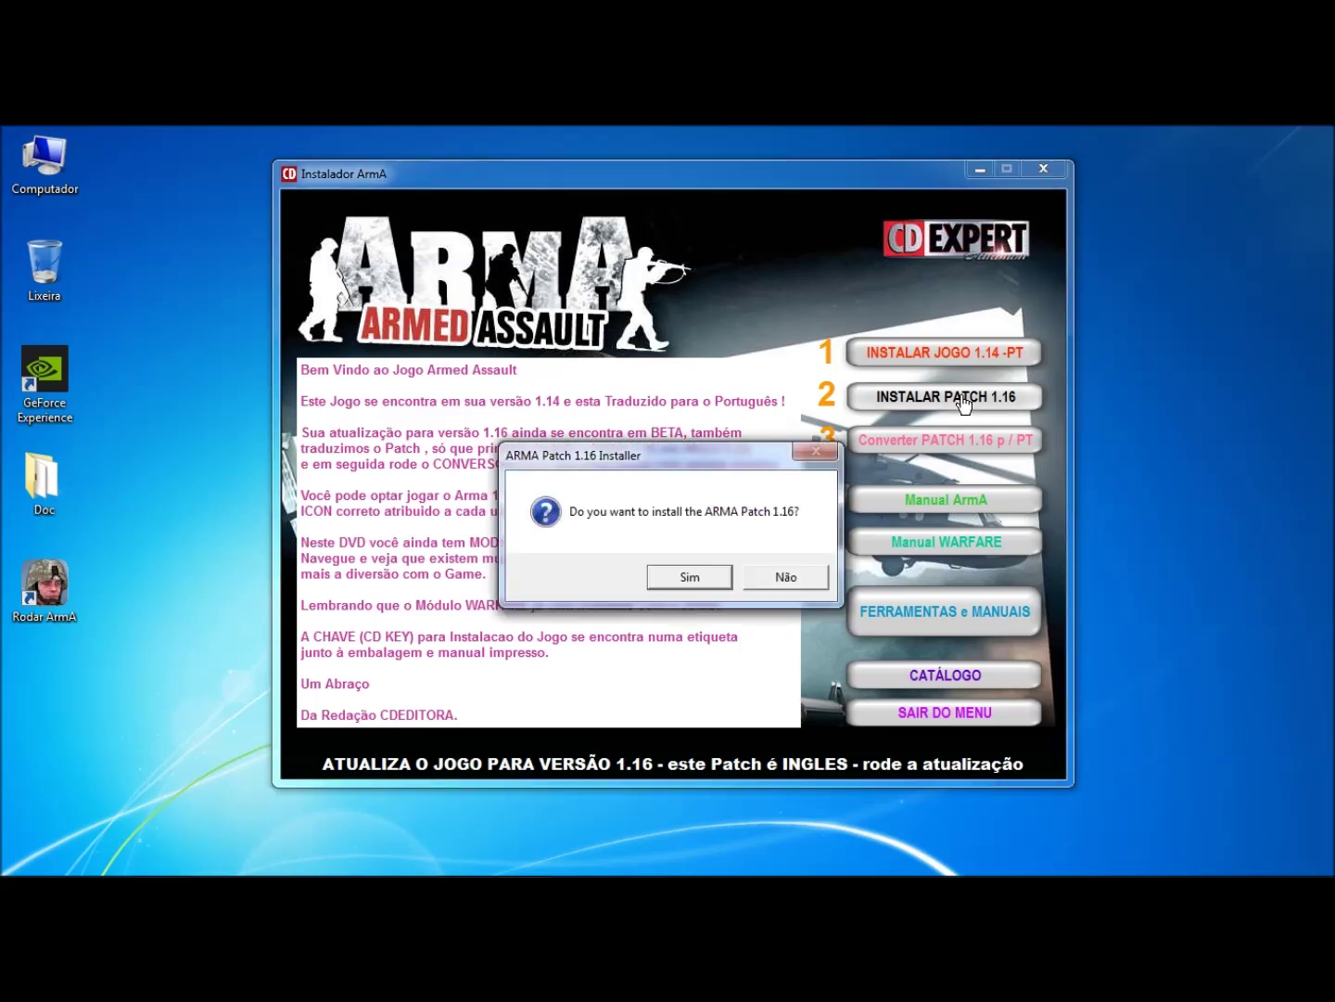
left_click(704, 583)
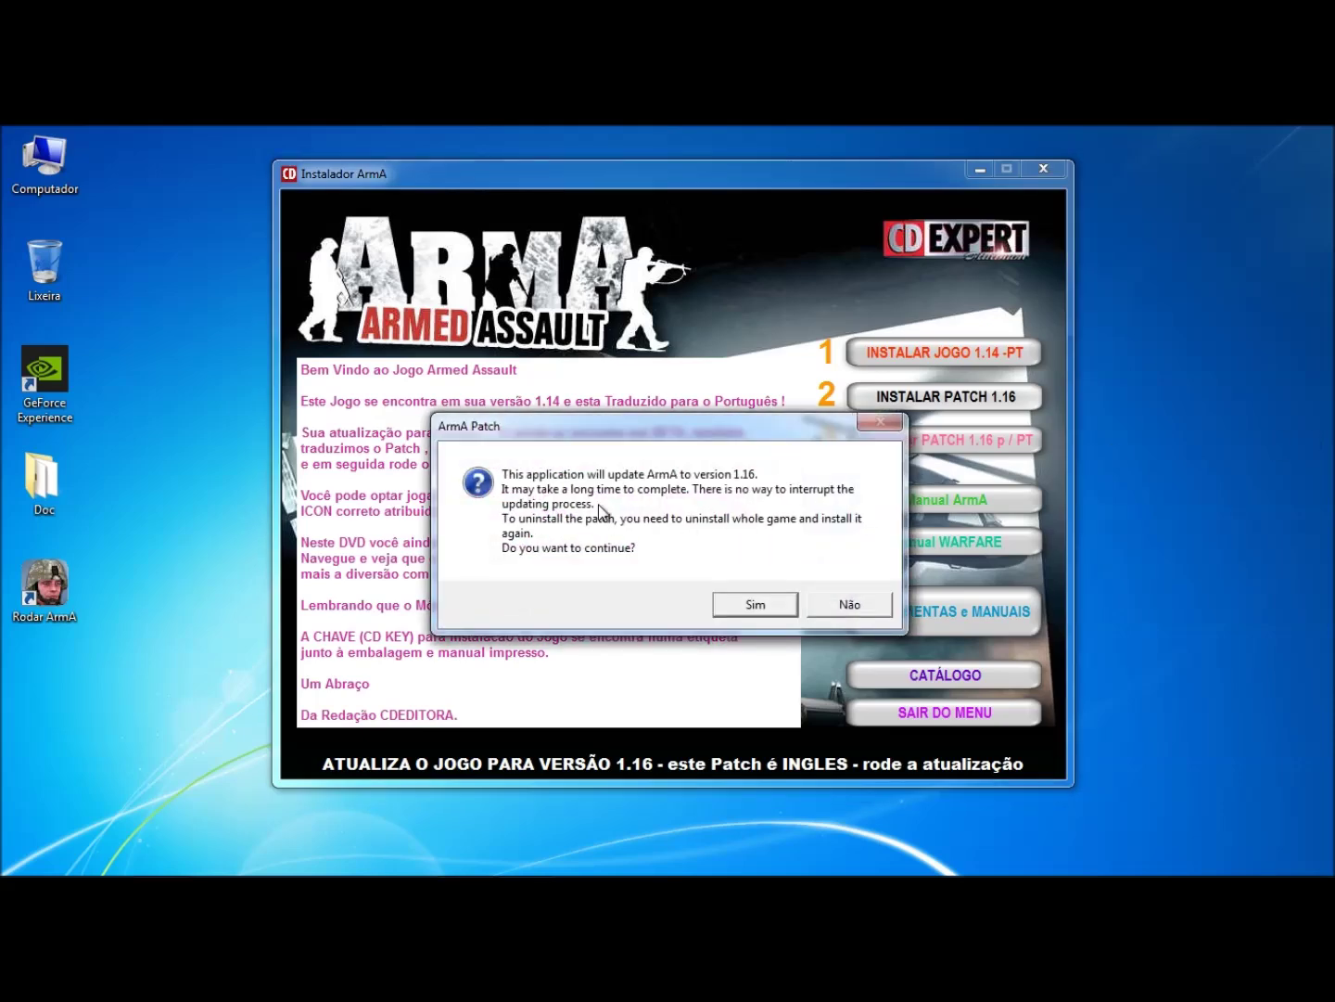
left_click(754, 603)
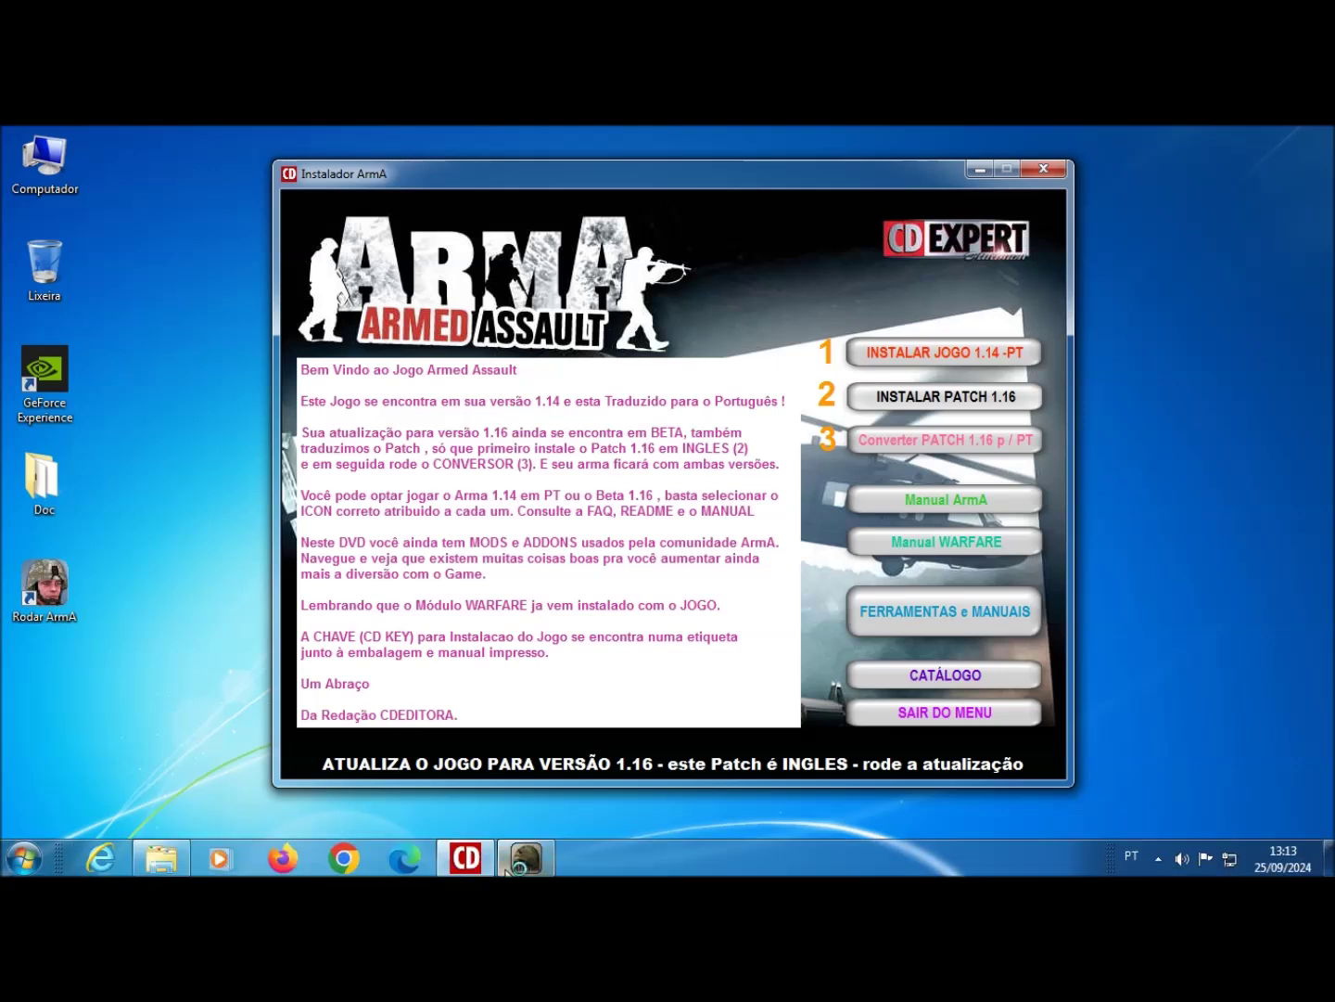
left_click_drag(712, 365, 586, 341)
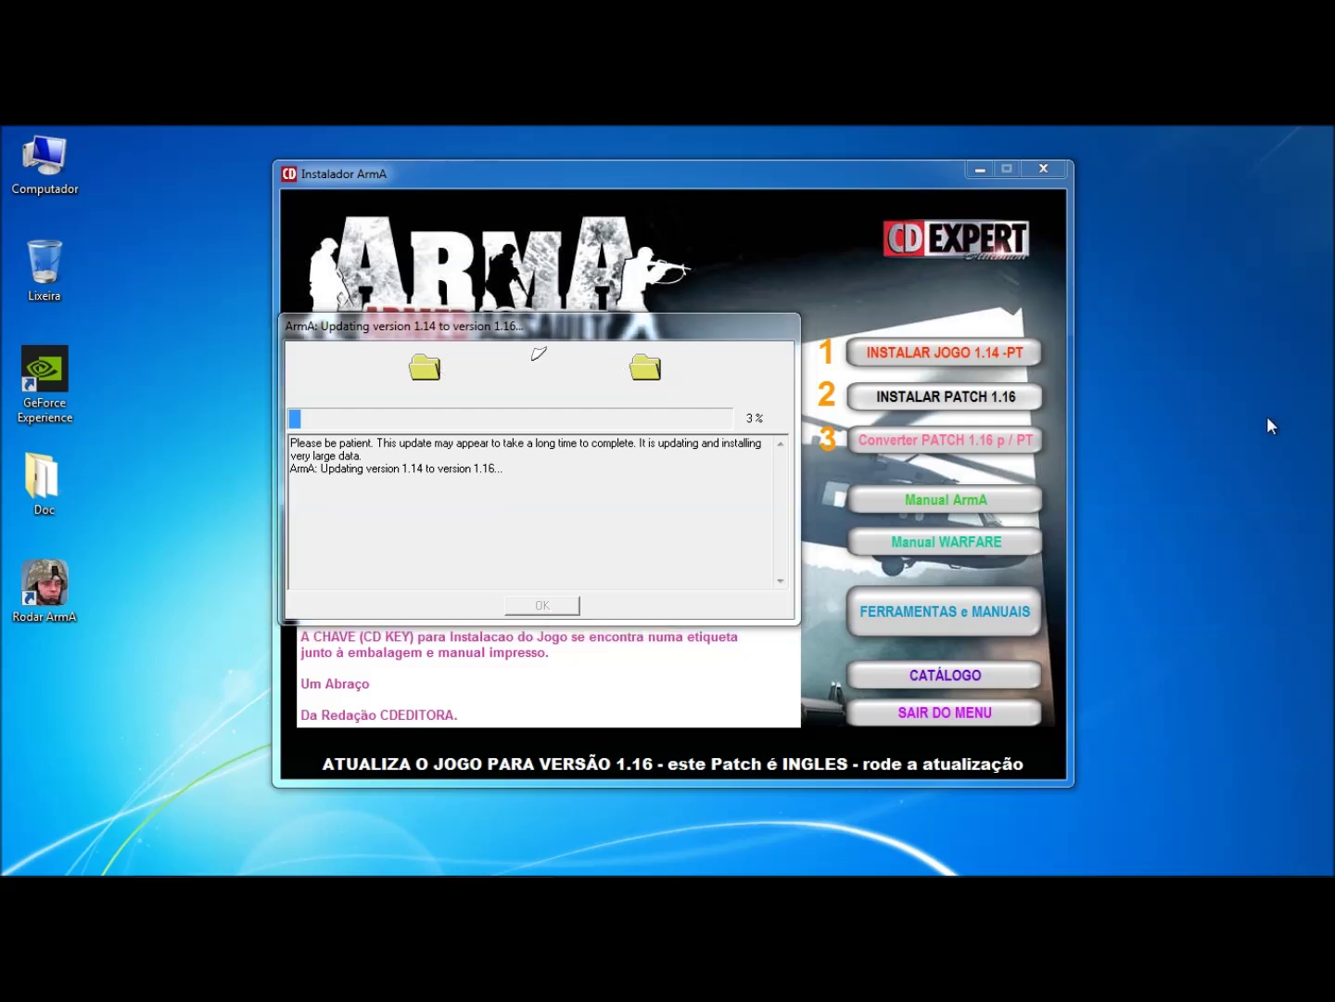
left_click(664, 579)
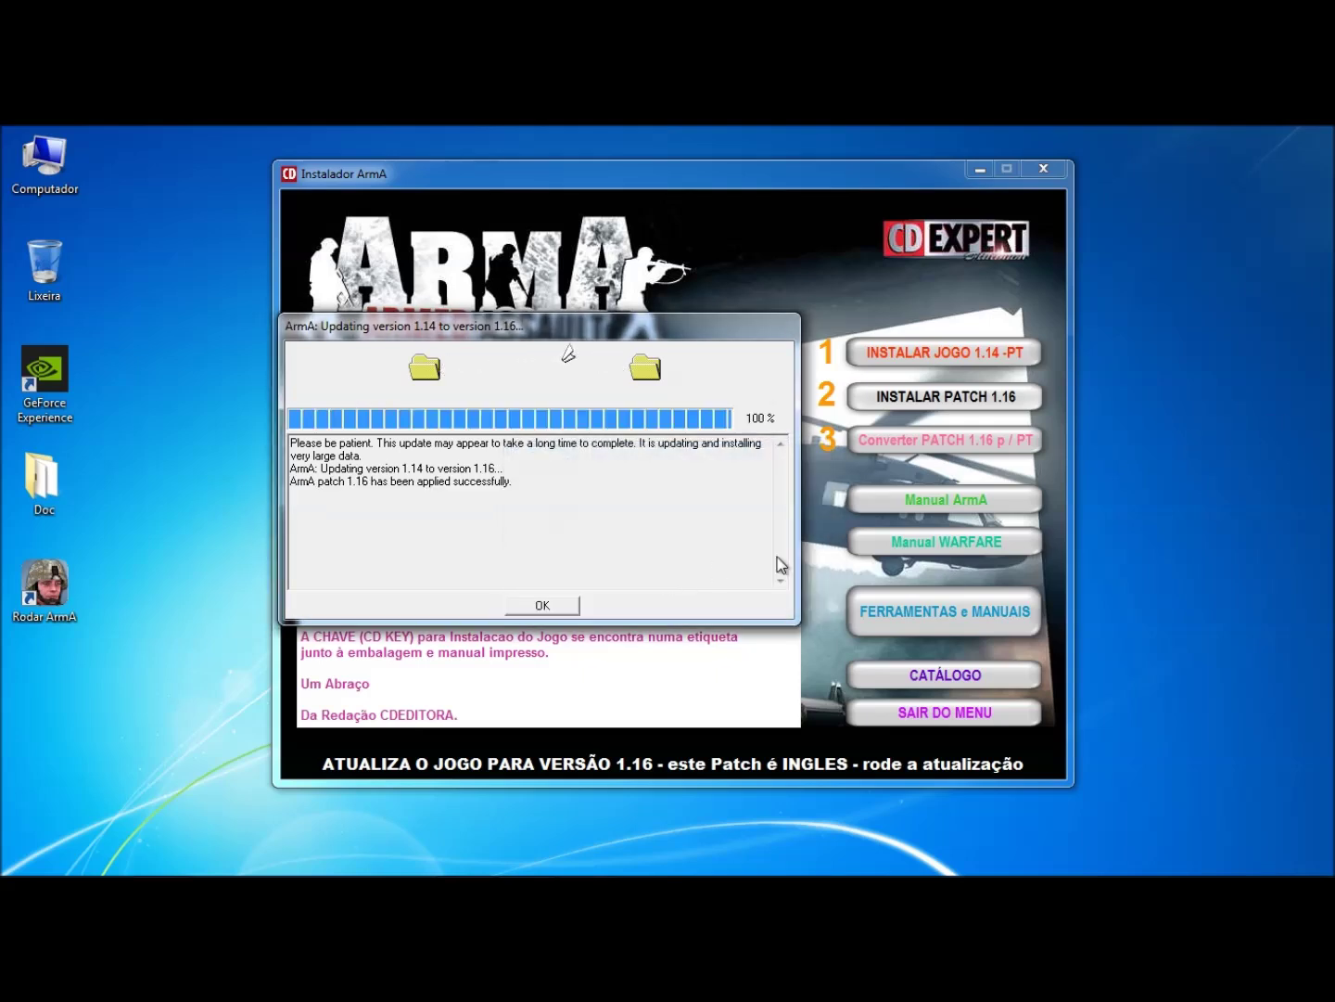
left_click(546, 606)
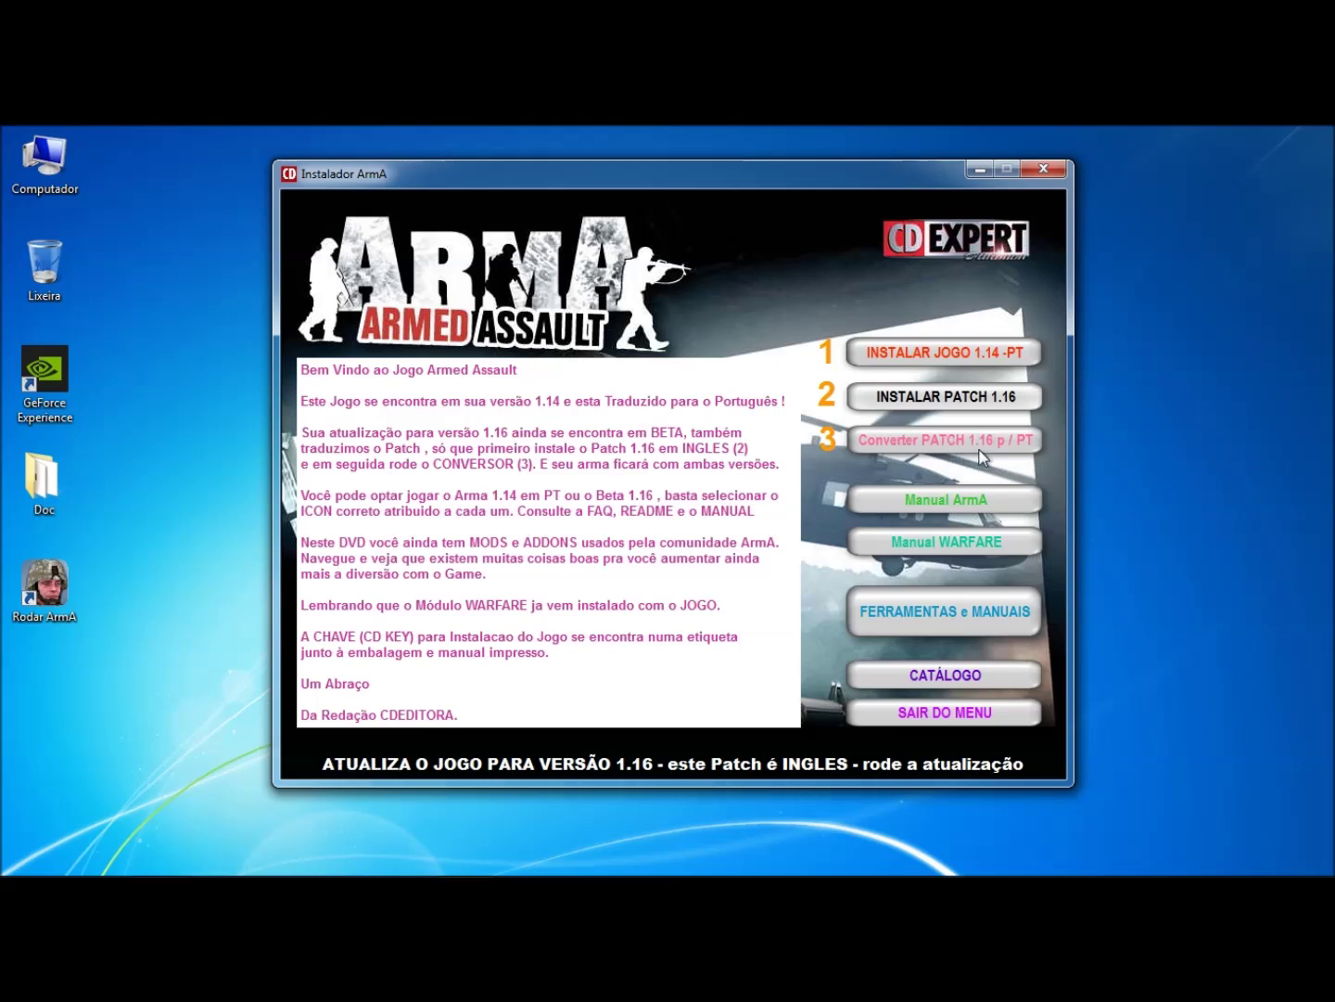
Run the Portuguese converter for patch 1.16, continuing past the disk-space prompt and dismissing the completion notice.
left_click(949, 446)
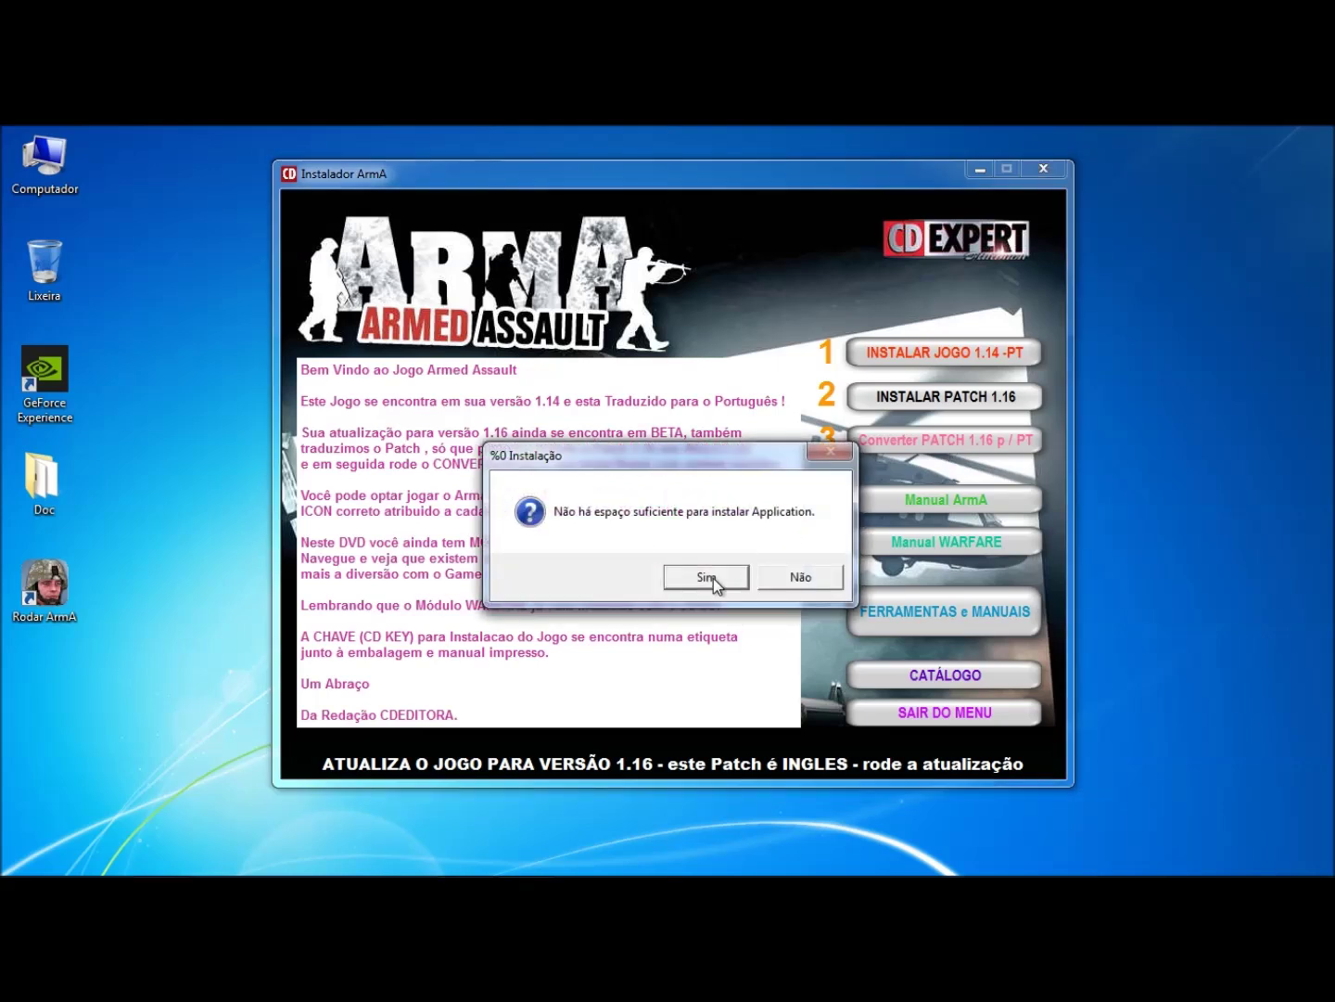
left_click(714, 577)
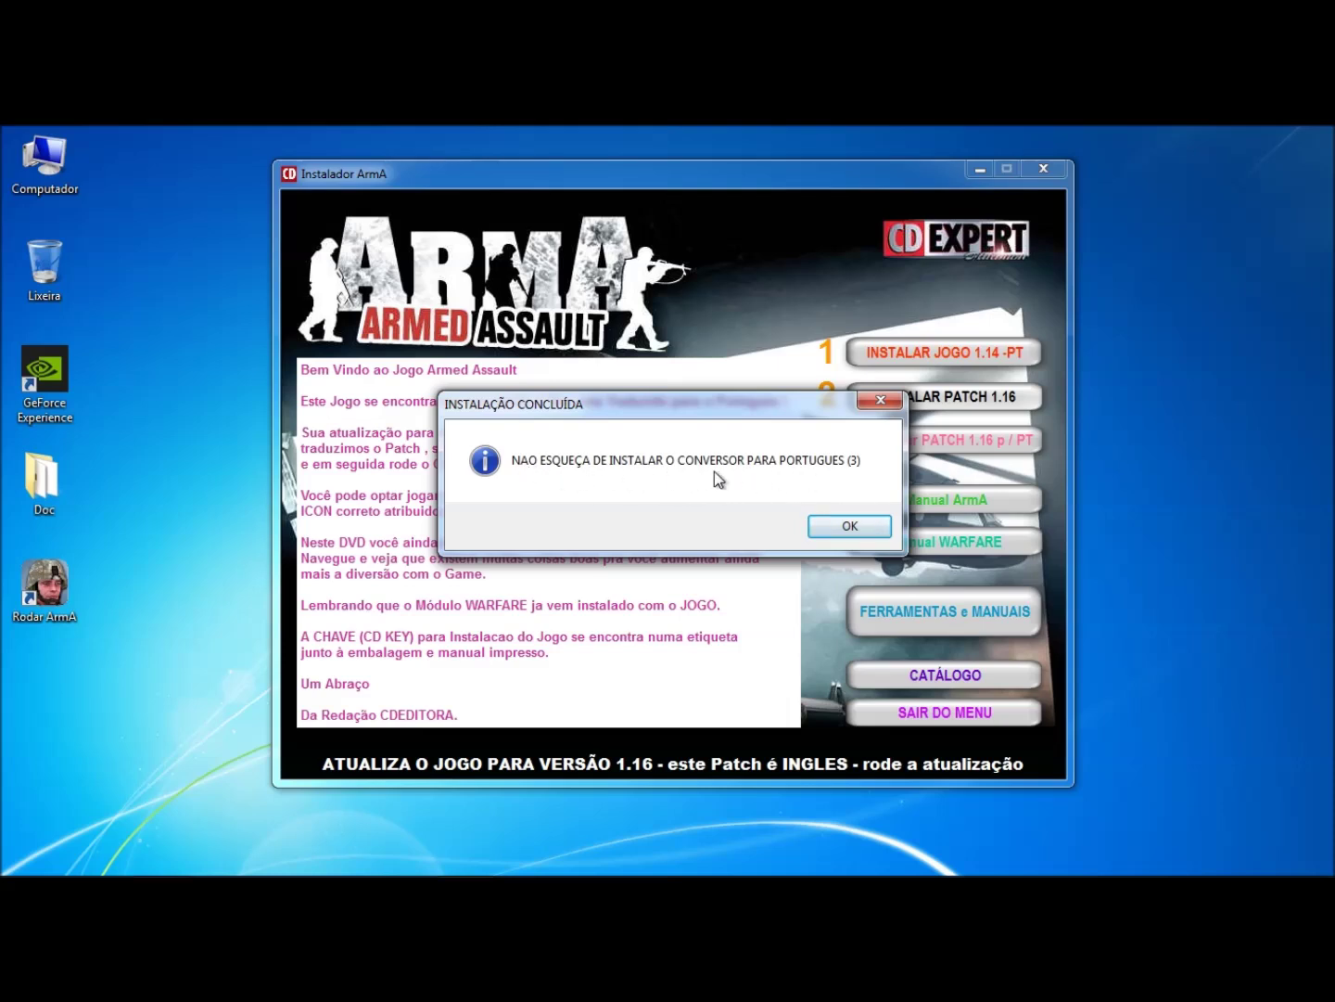
left_click(850, 528)
left_click(972, 450)
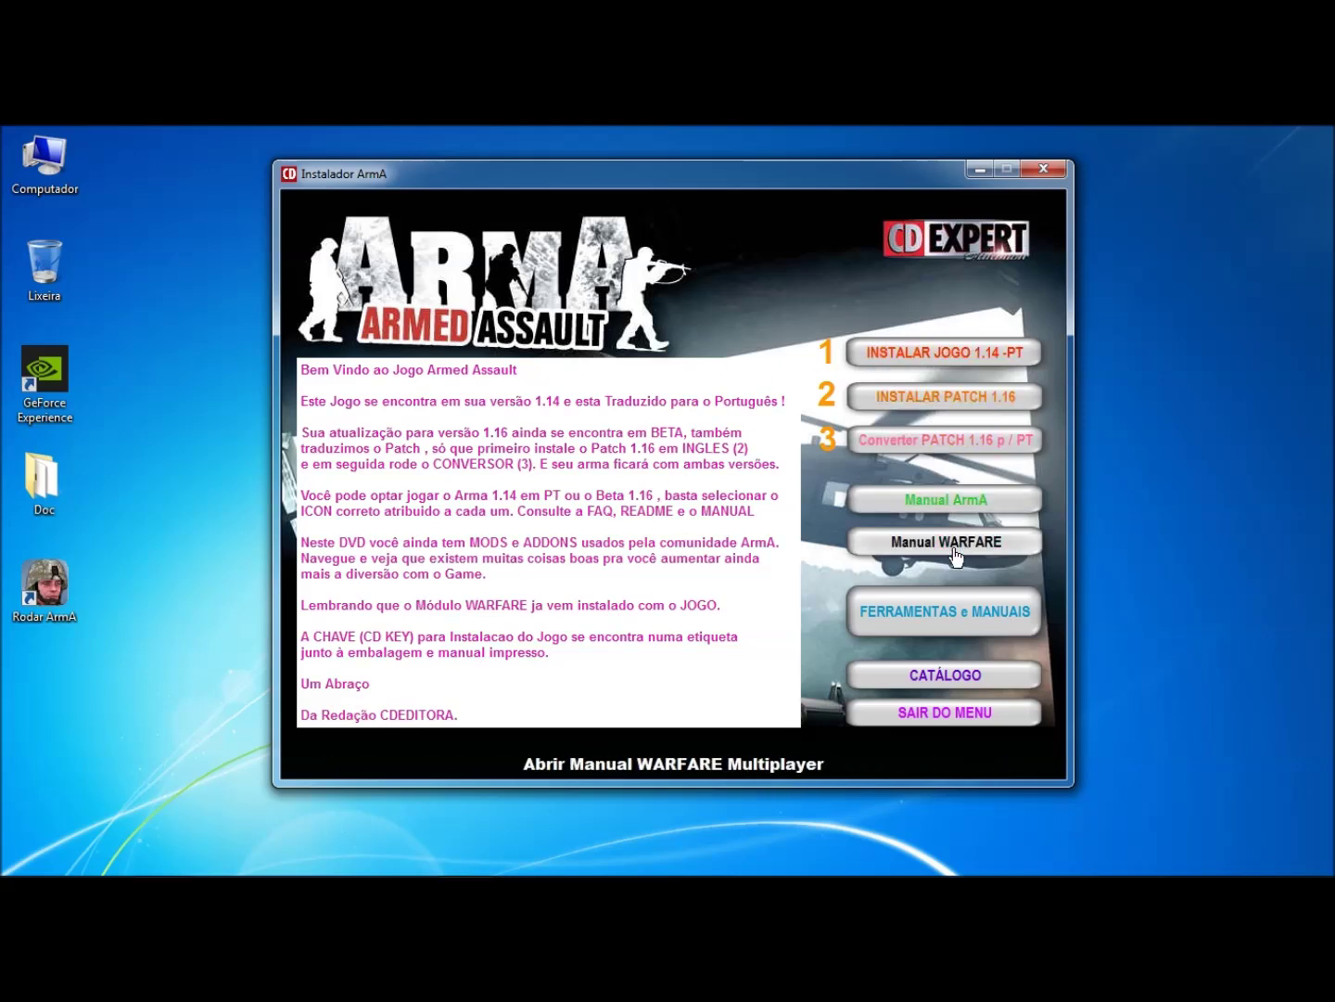
Open the tools and manuals page and launch the ACE addon installer with English as its language.
left_click(950, 623)
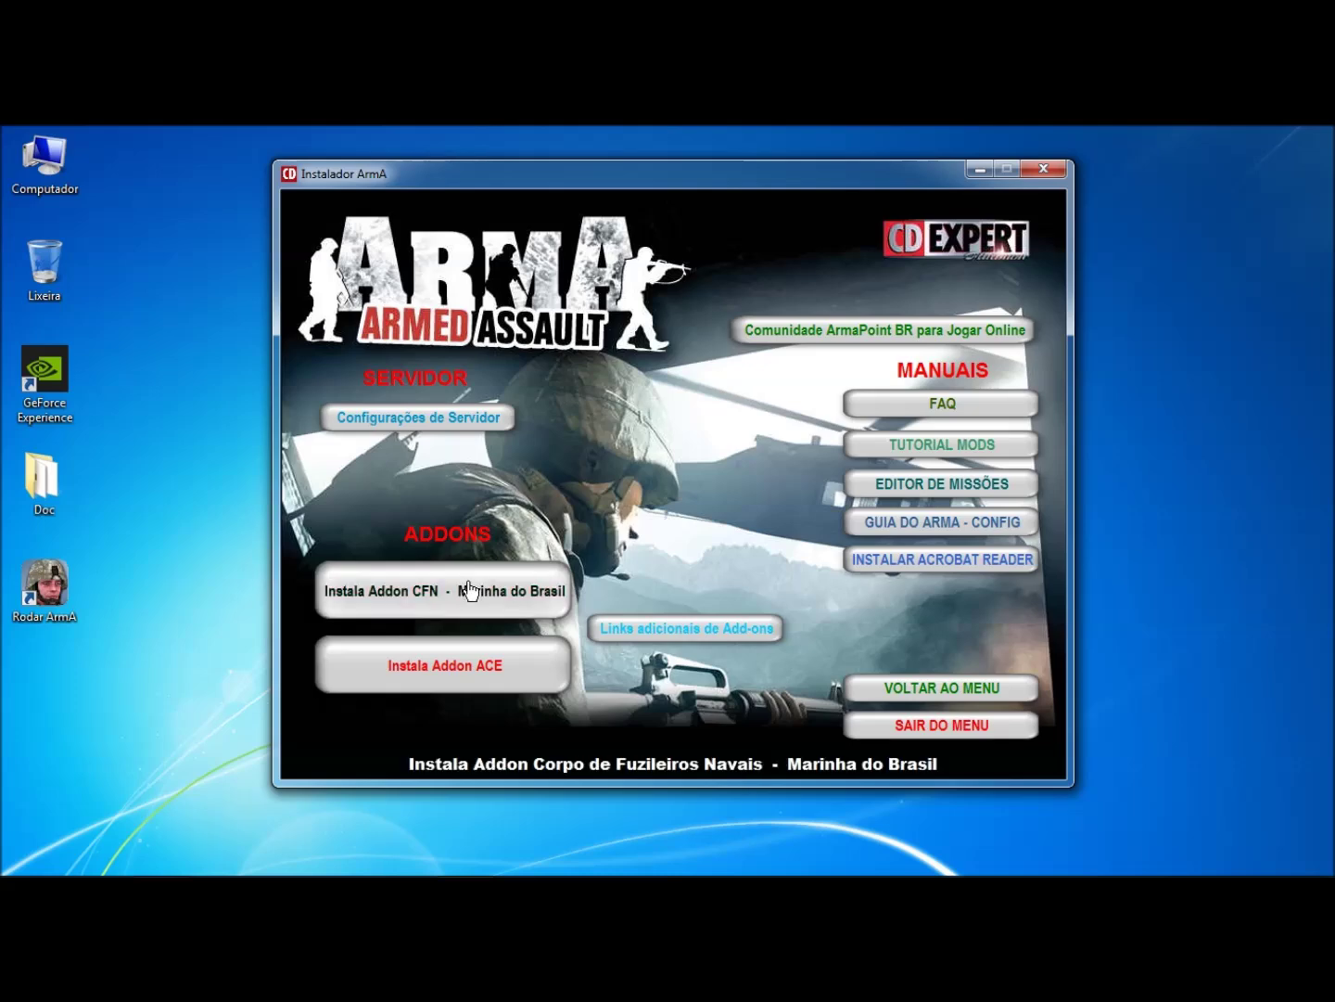
left_click(458, 687)
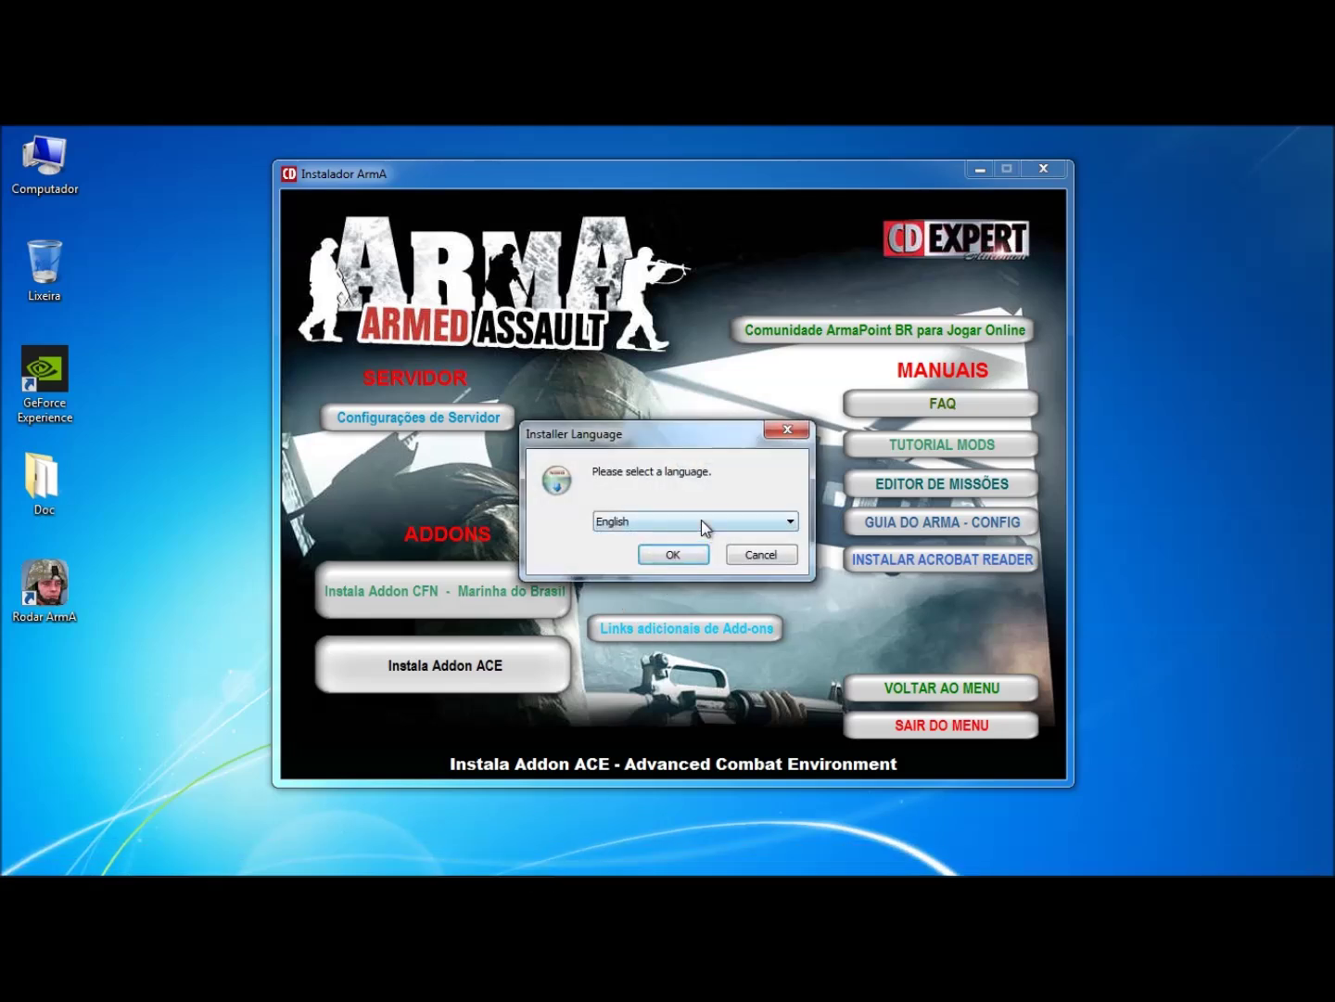
left_click(701, 522)
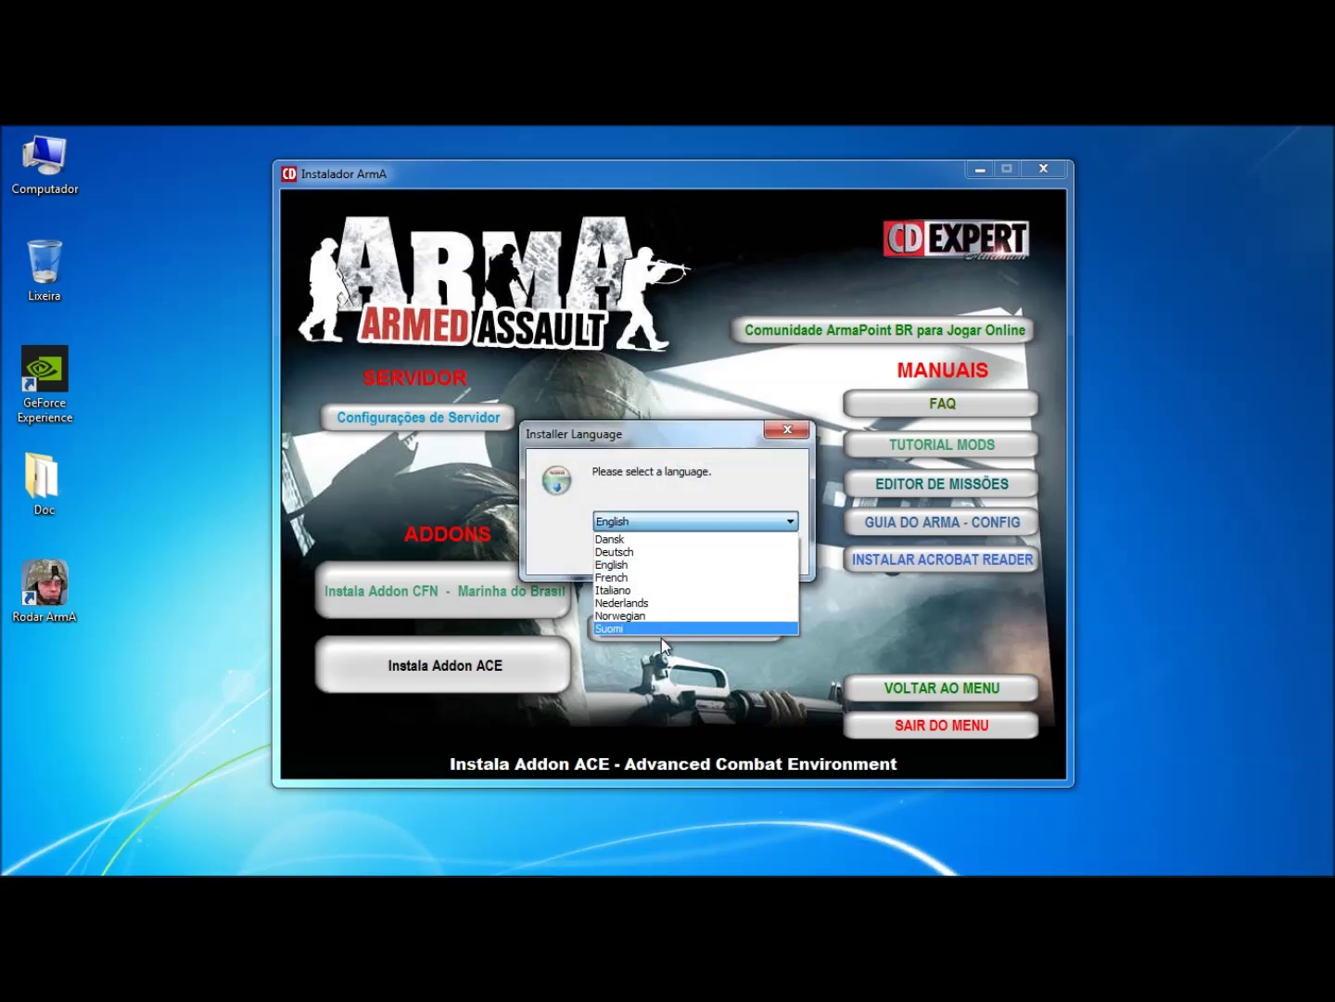
left_click(650, 521)
left_click(673, 555)
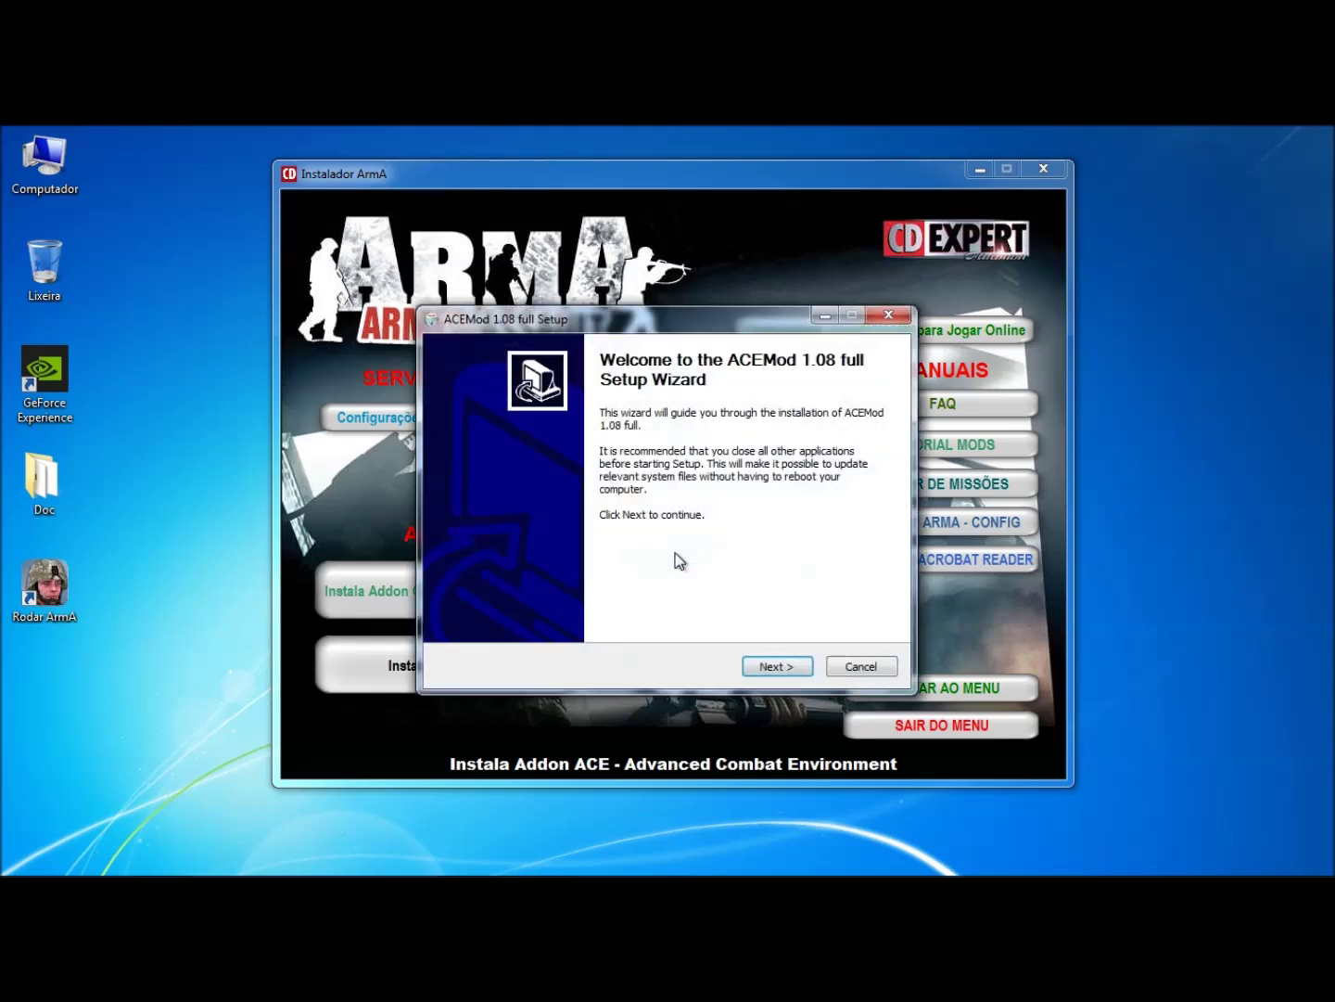
Accept the ACEMod 1.08 full licence agreement and proceed to the component selection.
left_click(776, 666)
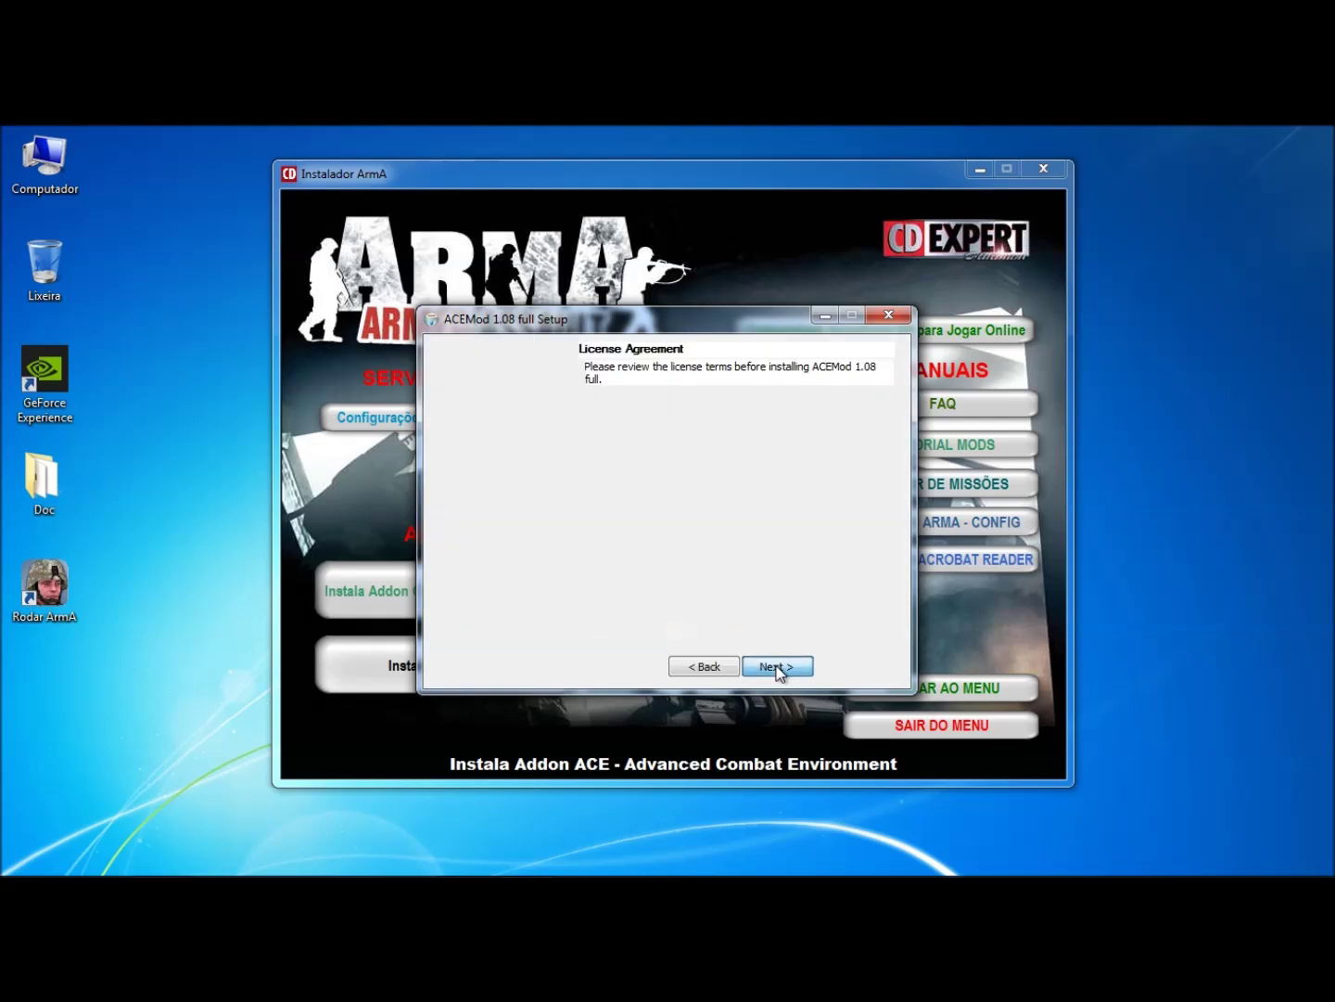
left_click(454, 621)
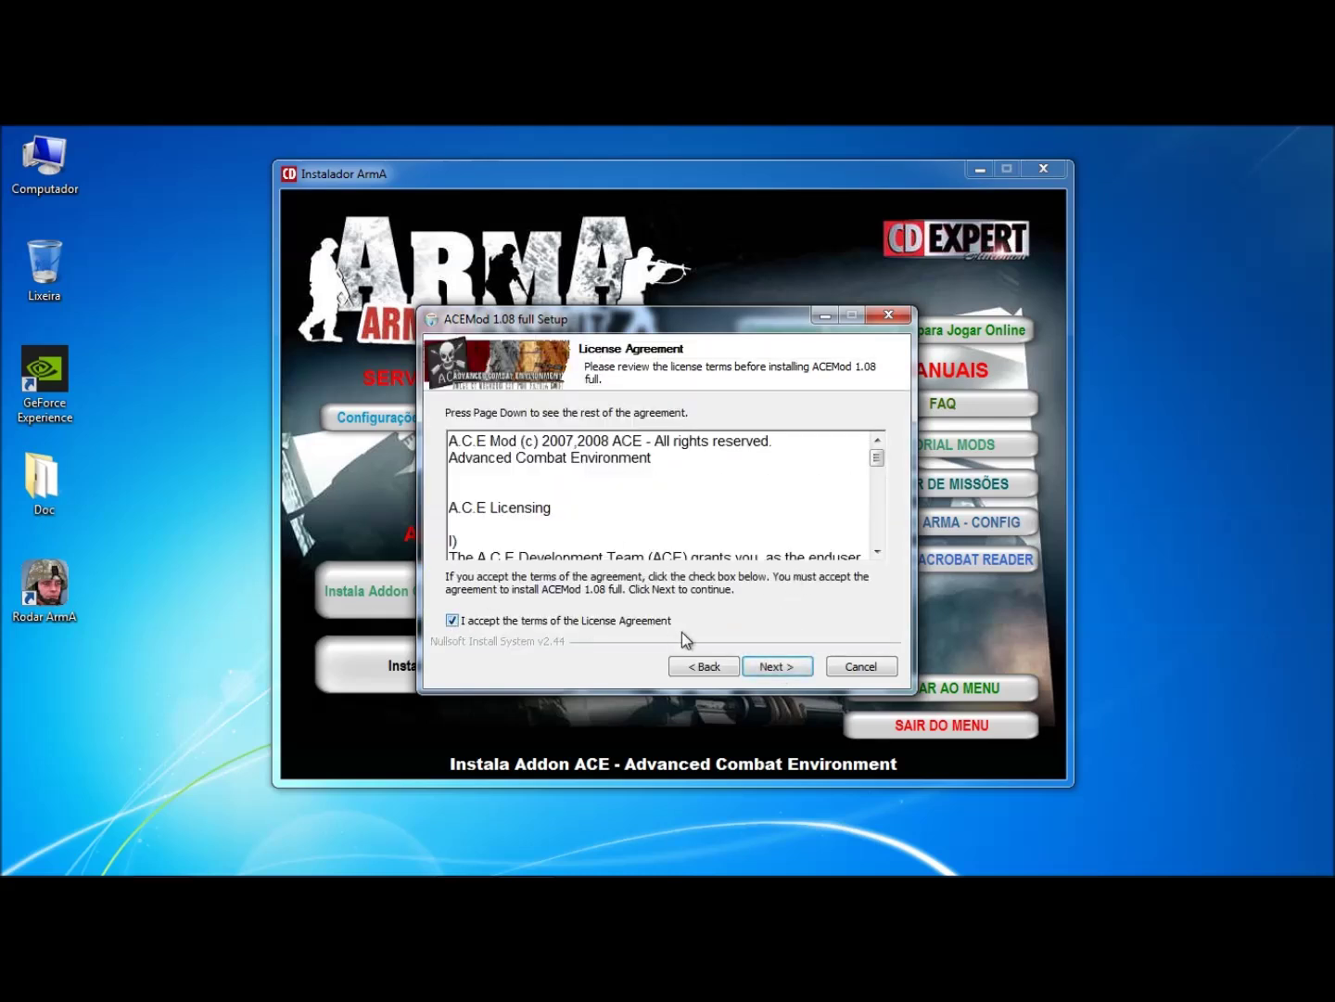
left_click(780, 667)
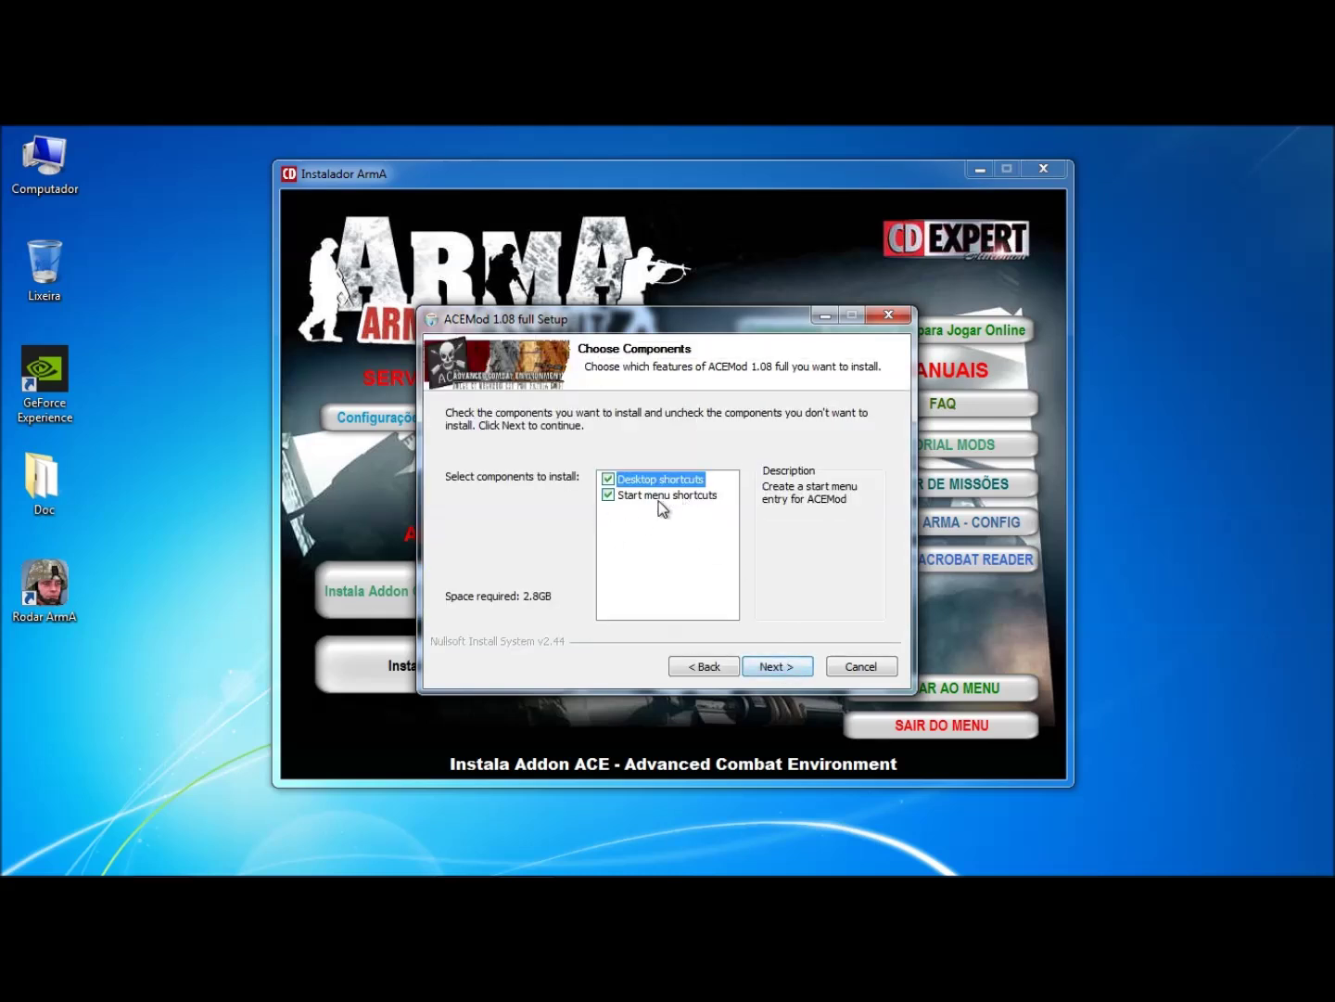
Install ACEMod 1.08 full with both shortcut components into E:\Program files\ArmA and finish the wizard with the readme shown.
left_click(788, 663)
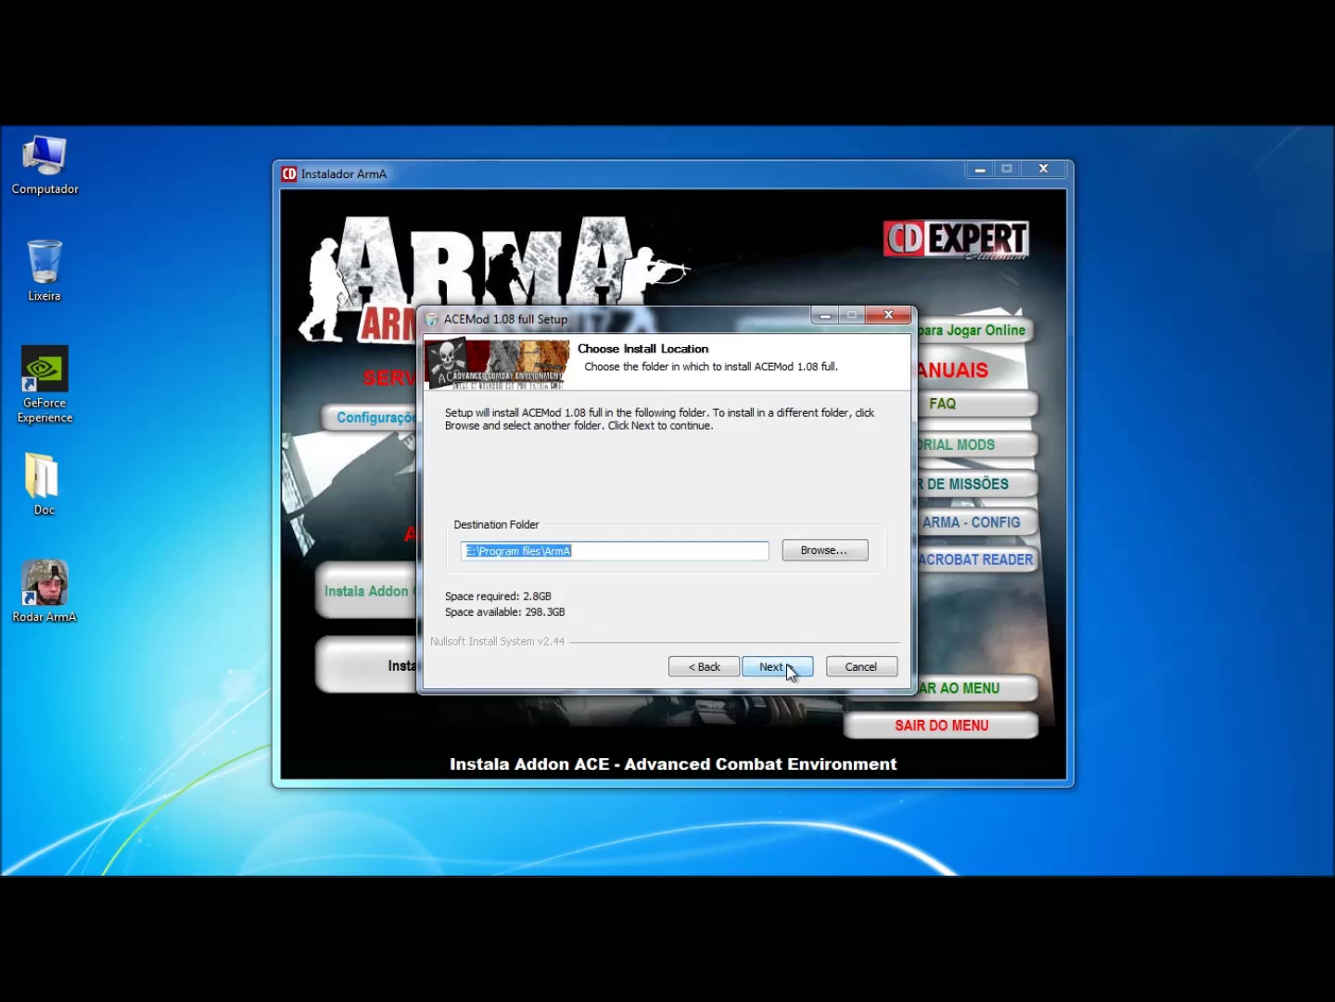
left_click(777, 666)
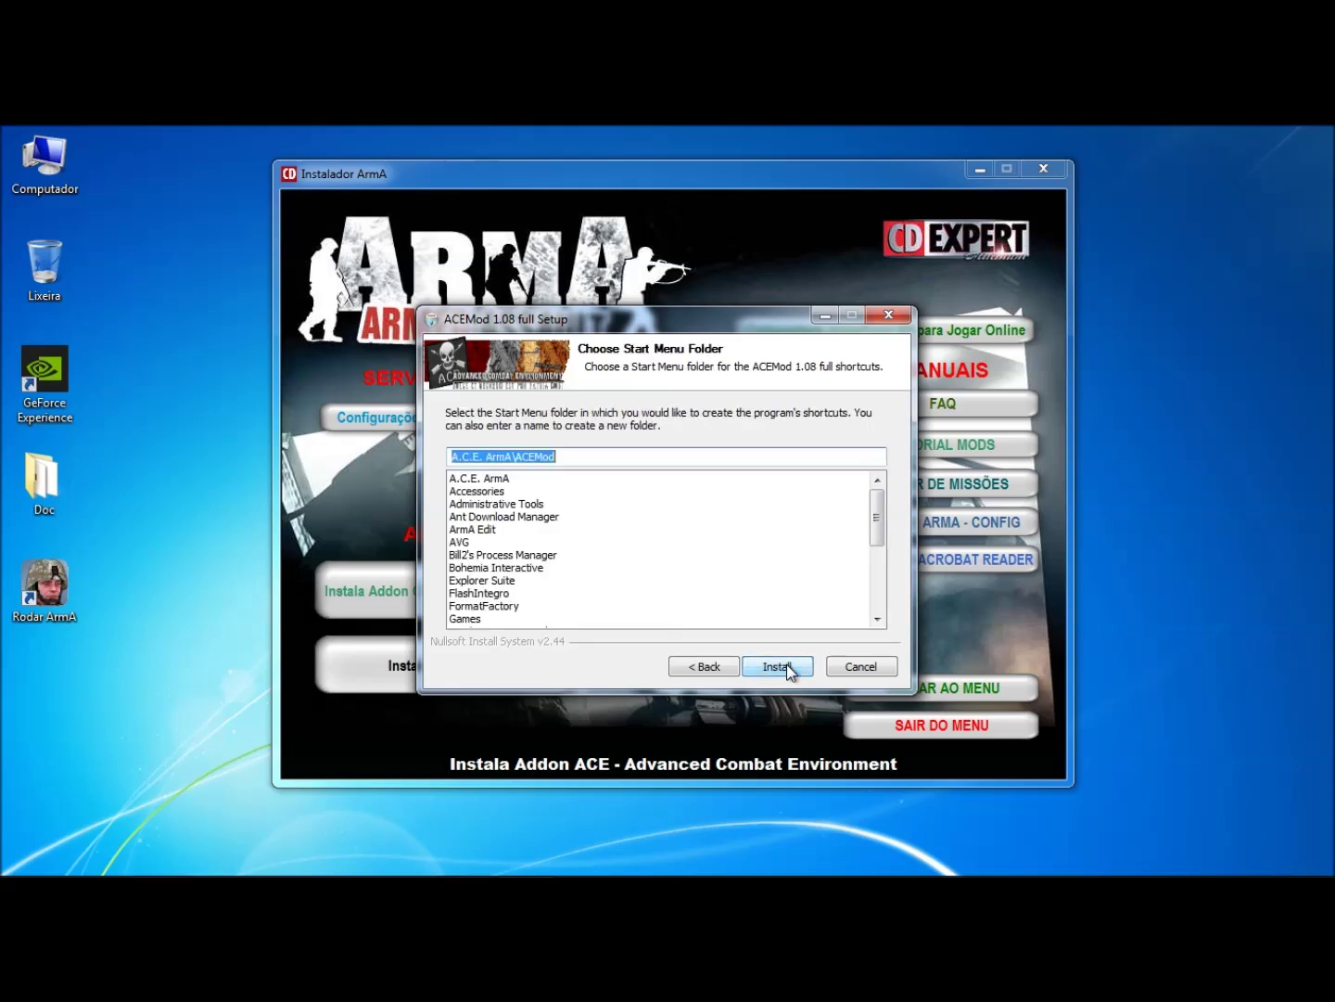
left_click(777, 665)
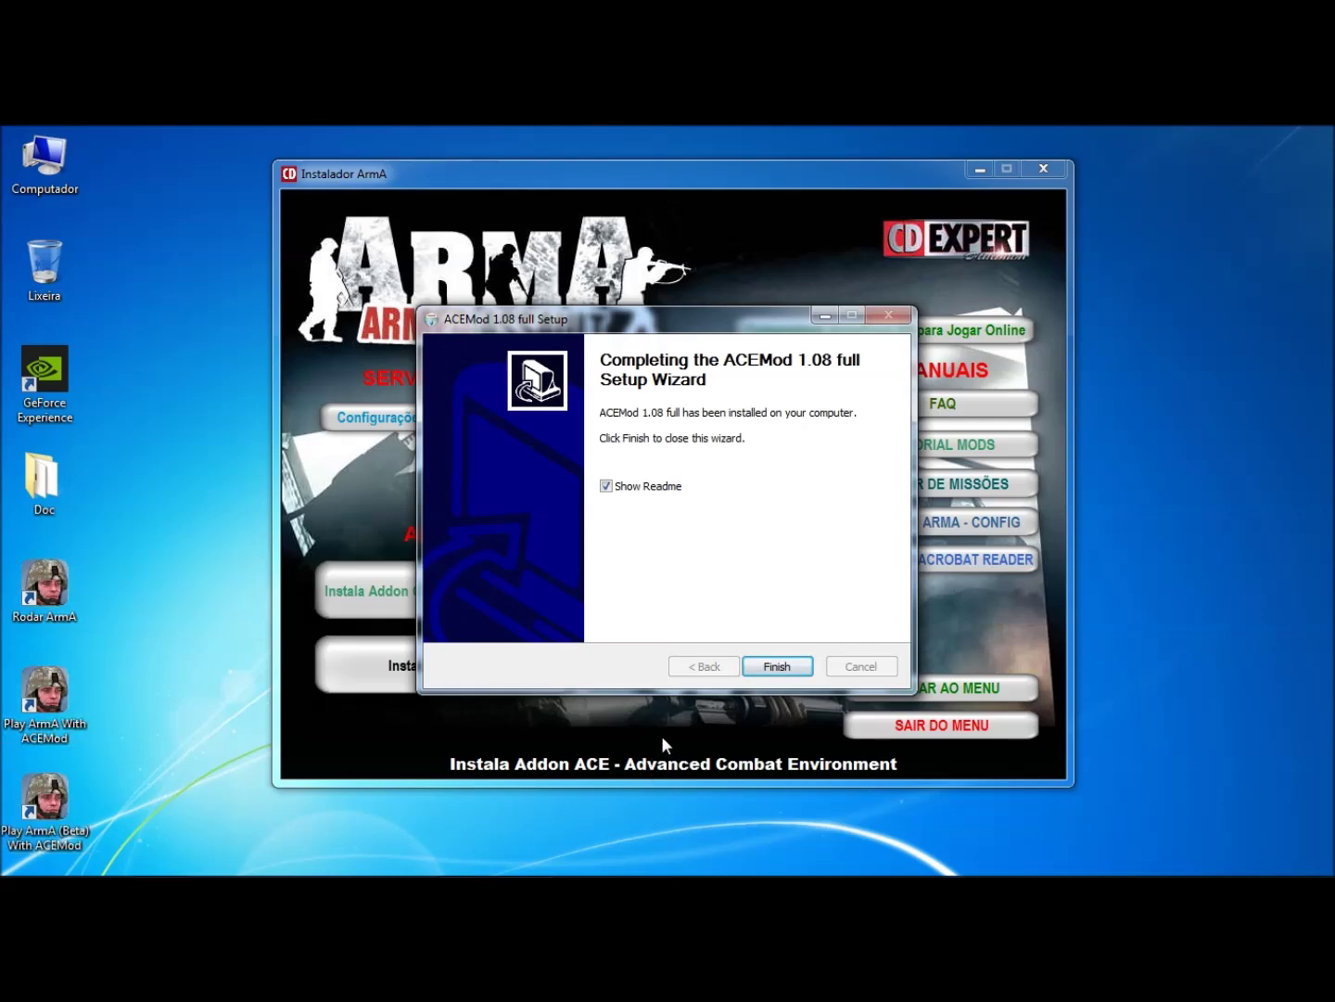
left_click(765, 661)
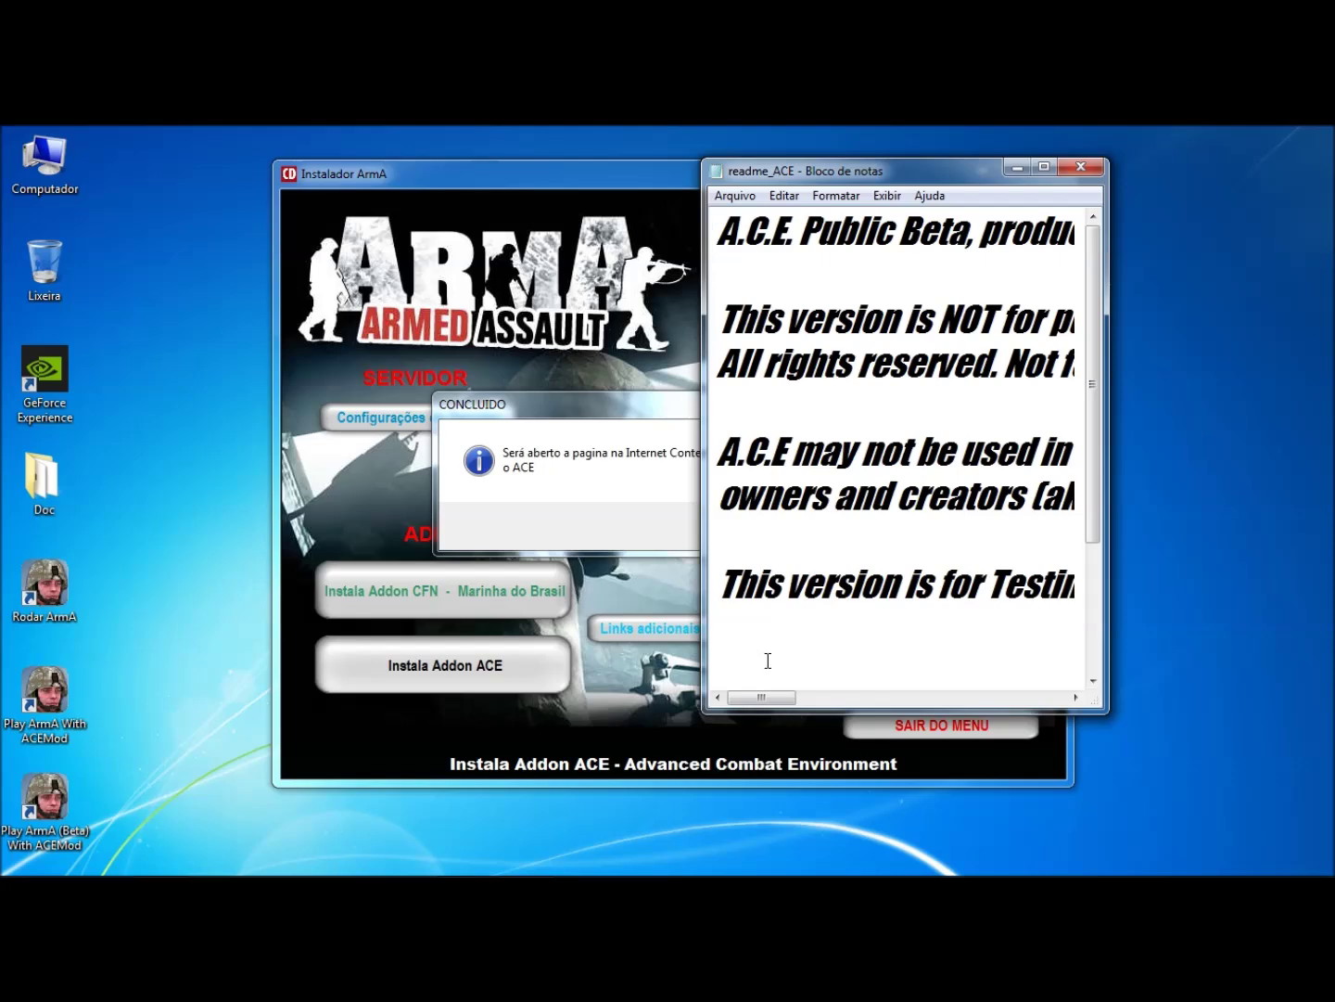
Close the ACE readme and dismiss the completion notice to open the web pages with the latest ACE updates.
left_click(1080, 169)
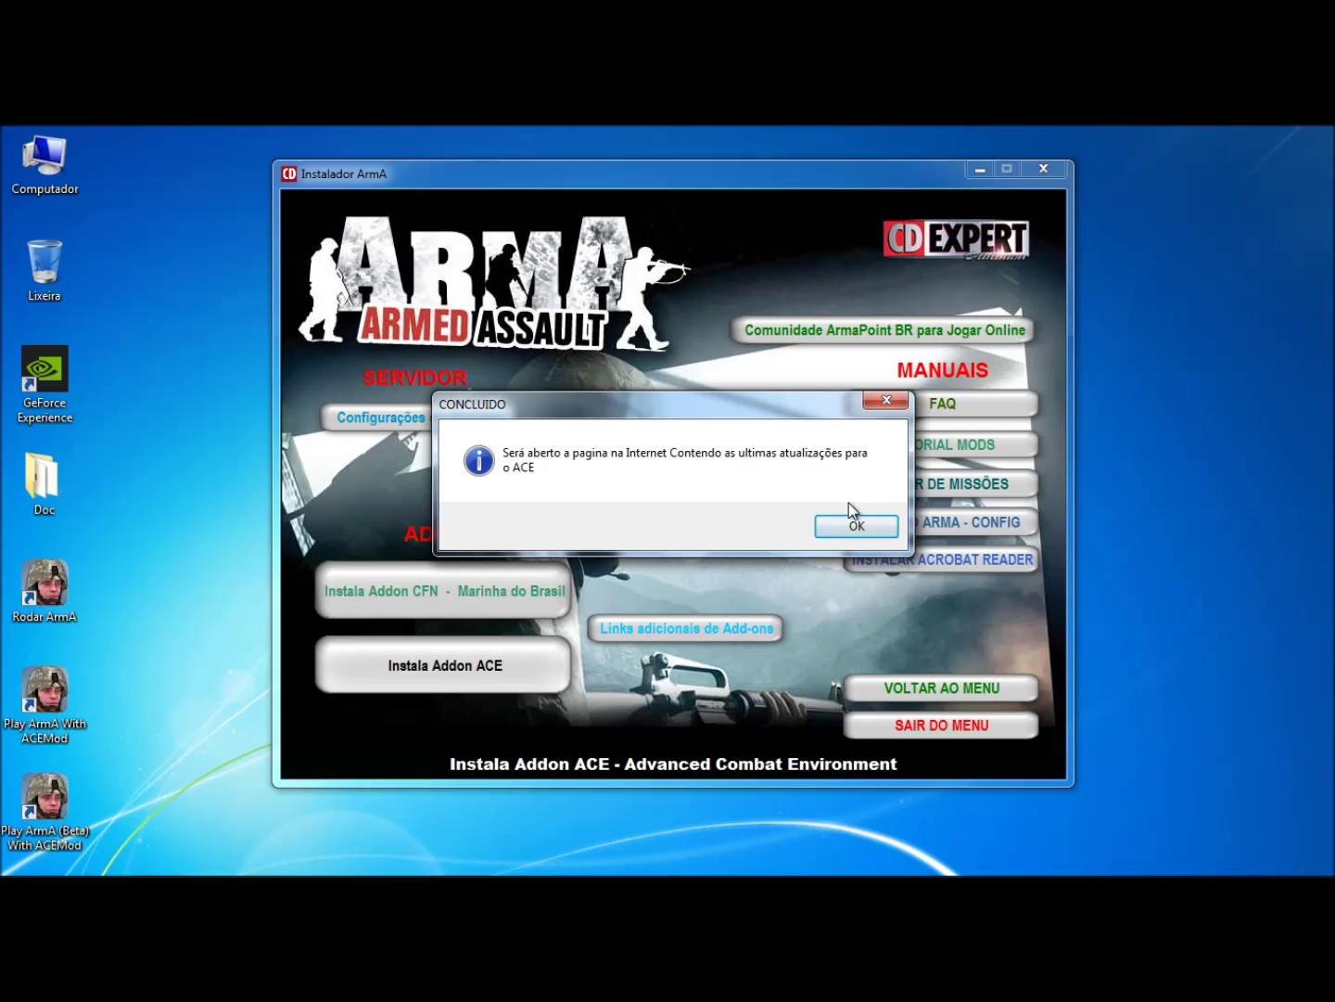
left_click(853, 530)
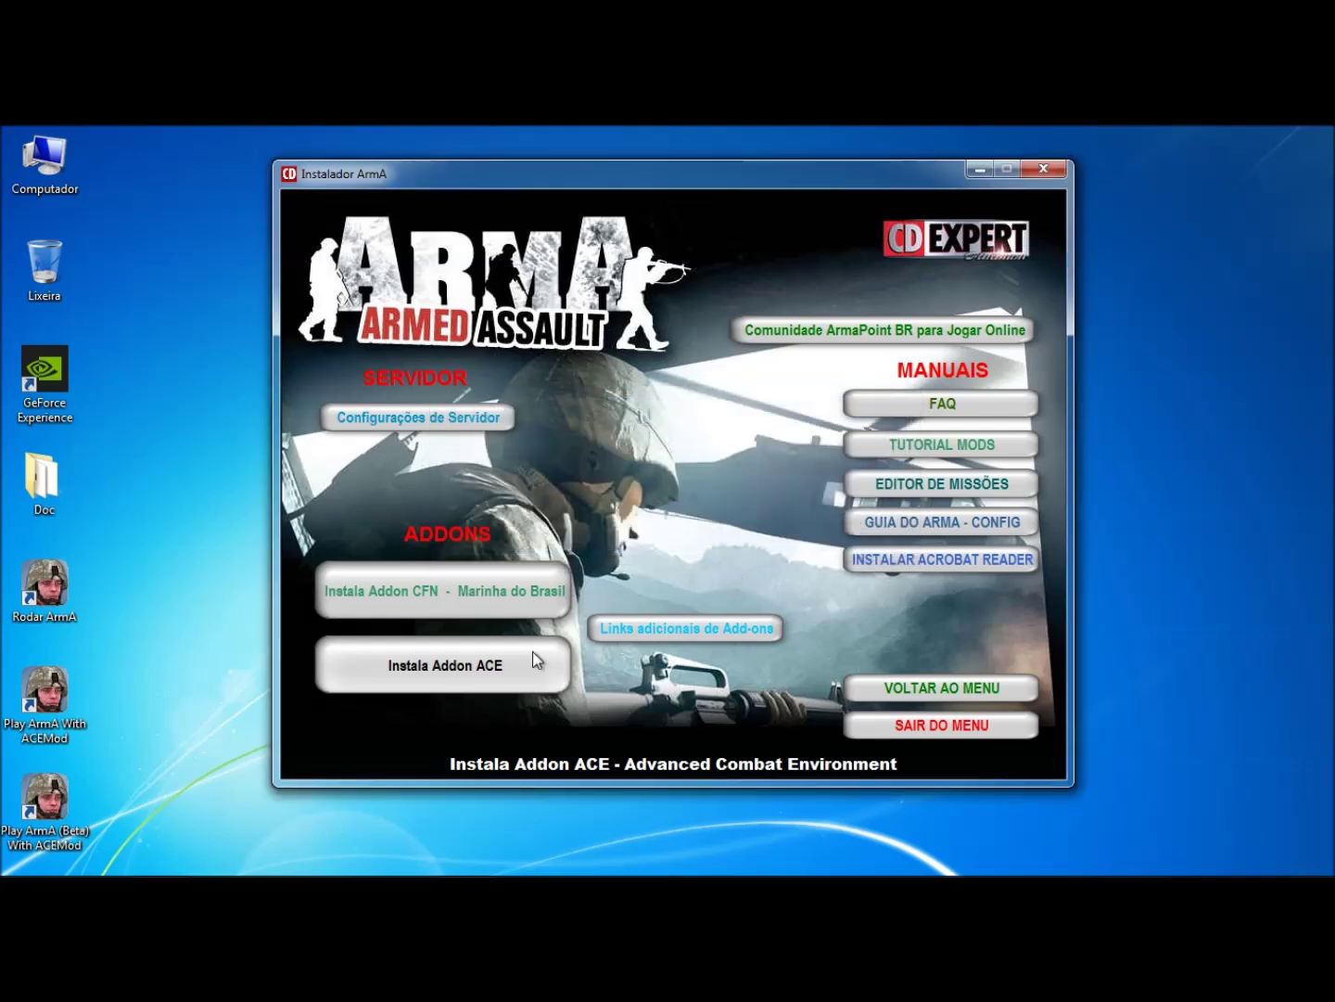
left_click(701, 175)
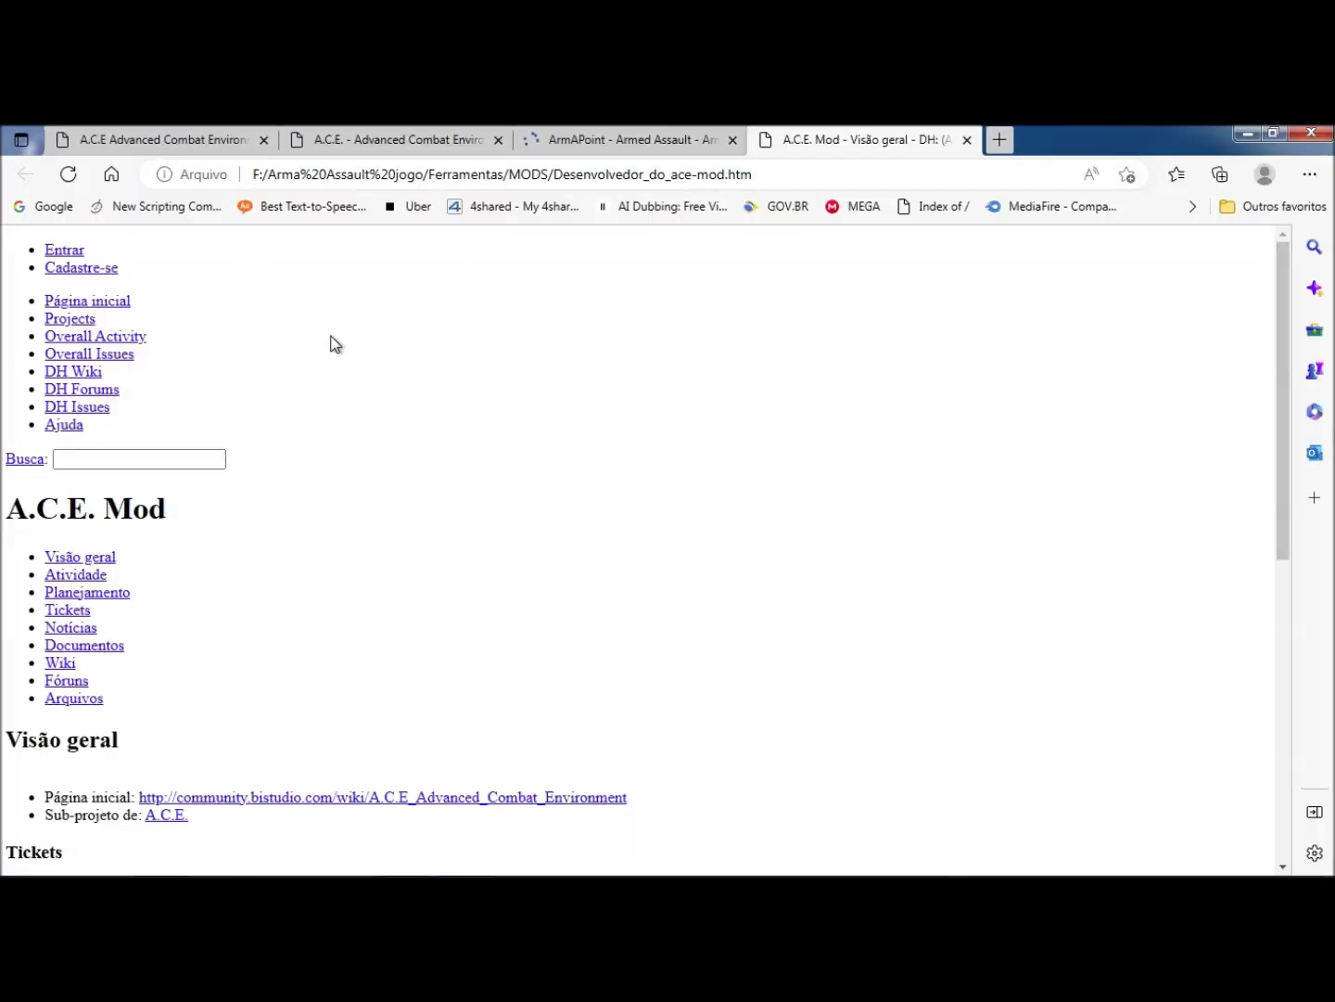
Look through the A.C.E. Mod developer page, try the v1.09 (Patch 9) release link, and close that page.
scroll(218, 590, "down", 3)
scroll(208, 595, "down", 3)
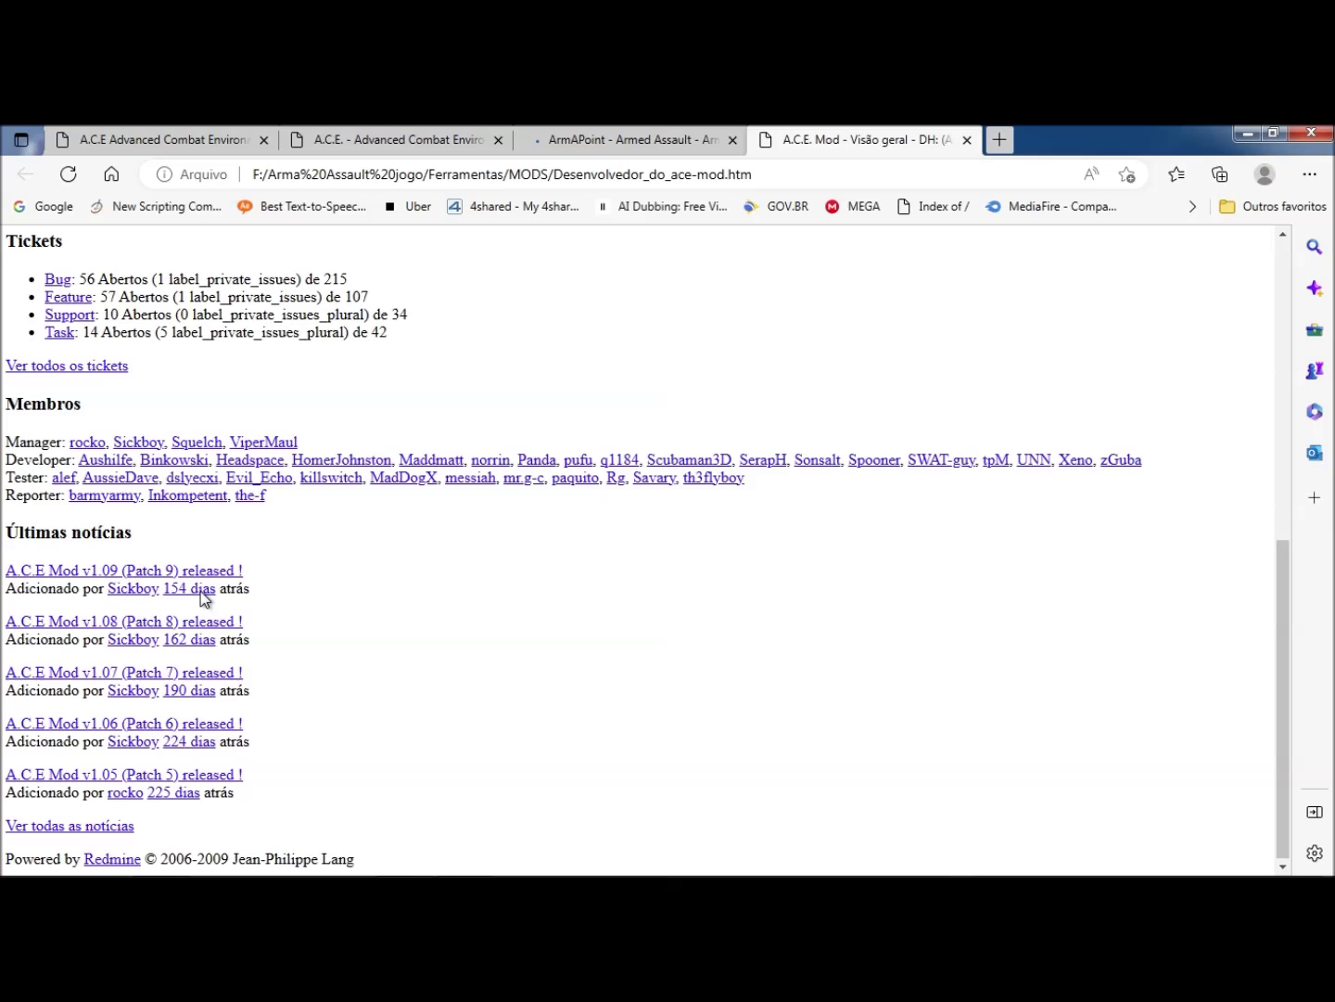
left_click(154, 569)
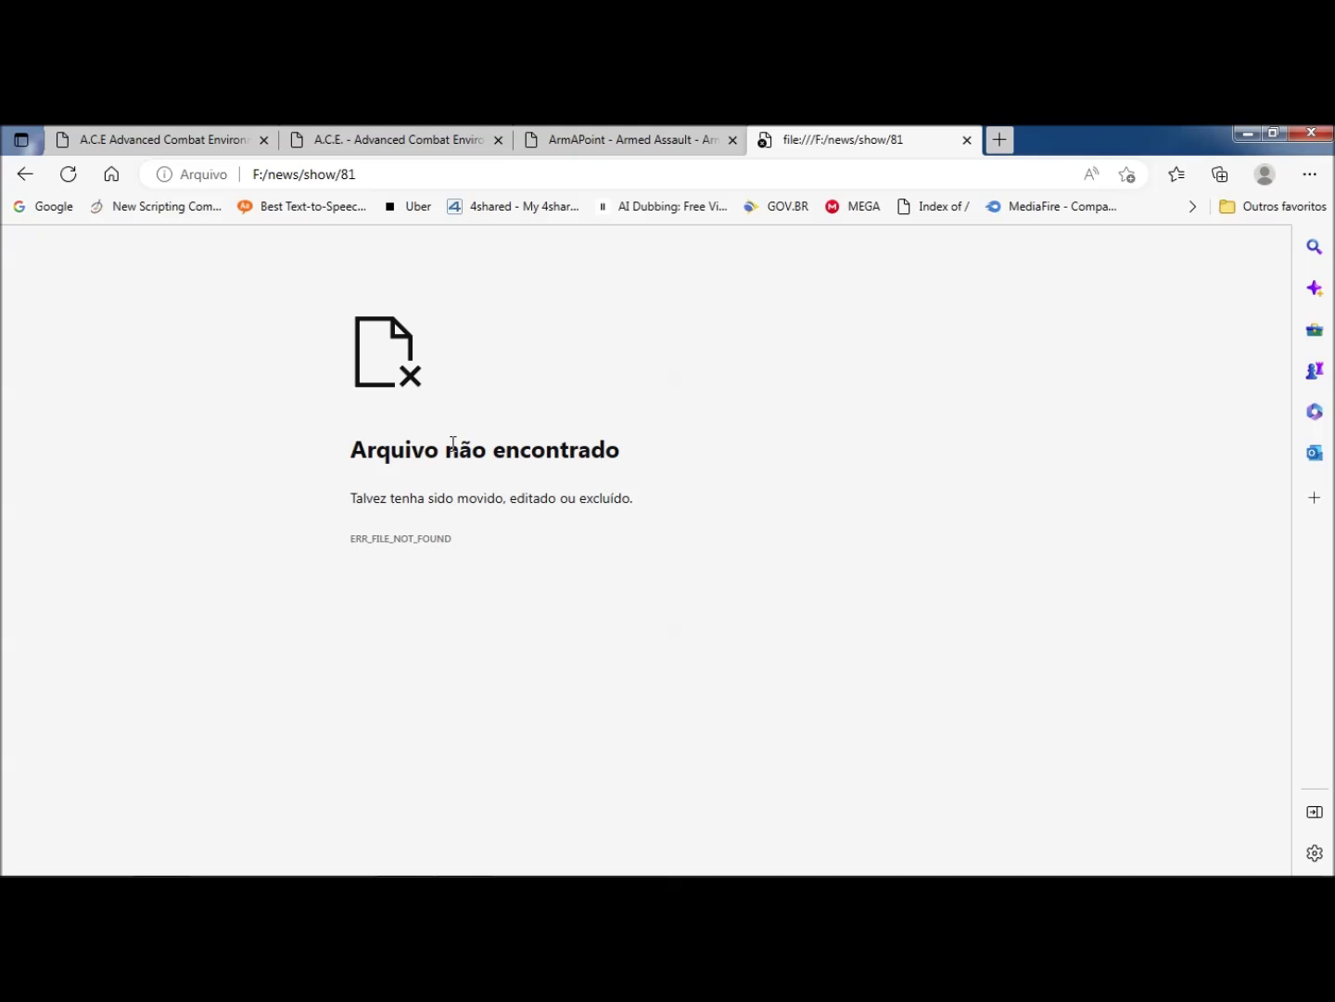
left_click(965, 144)
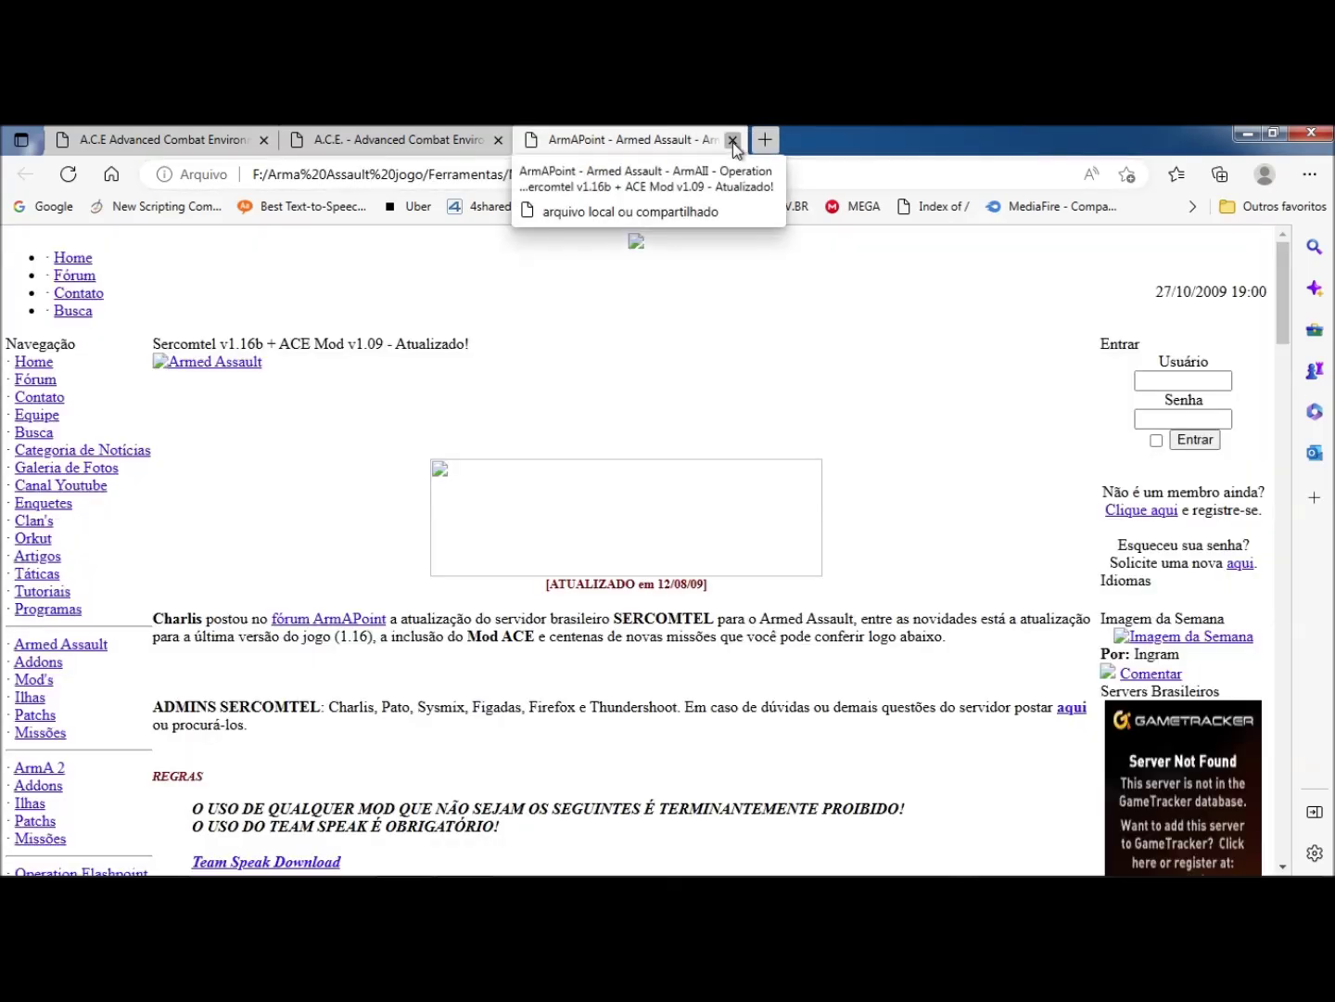
Read the ArmAPoint headline about Sercomtel and ACE Mod v1.09, and close the remaining browser pages.
left_click_drag(478, 343, 153, 344)
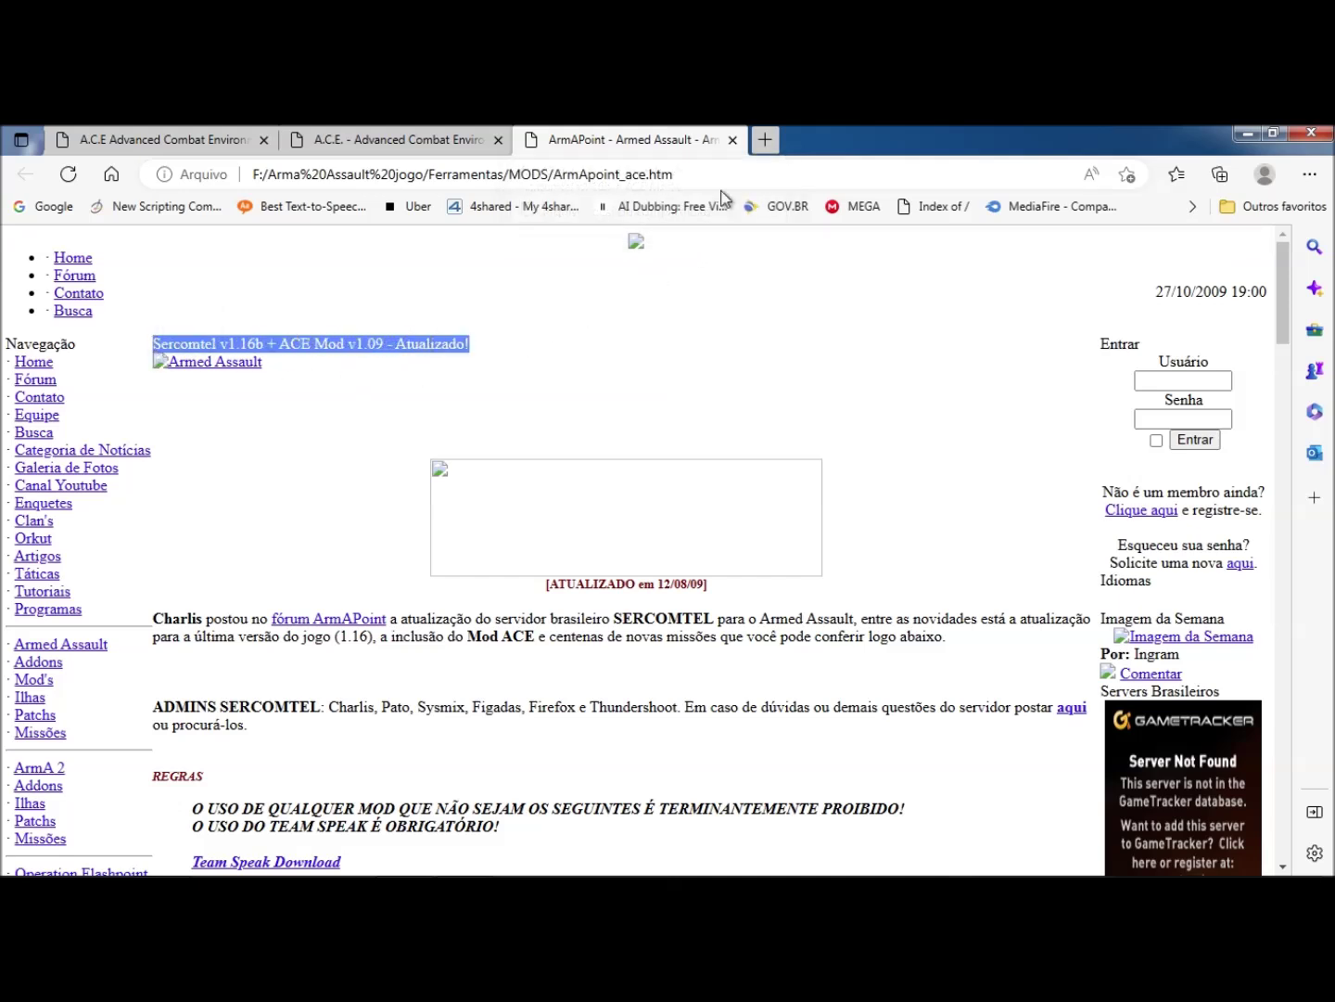
left_click(733, 141)
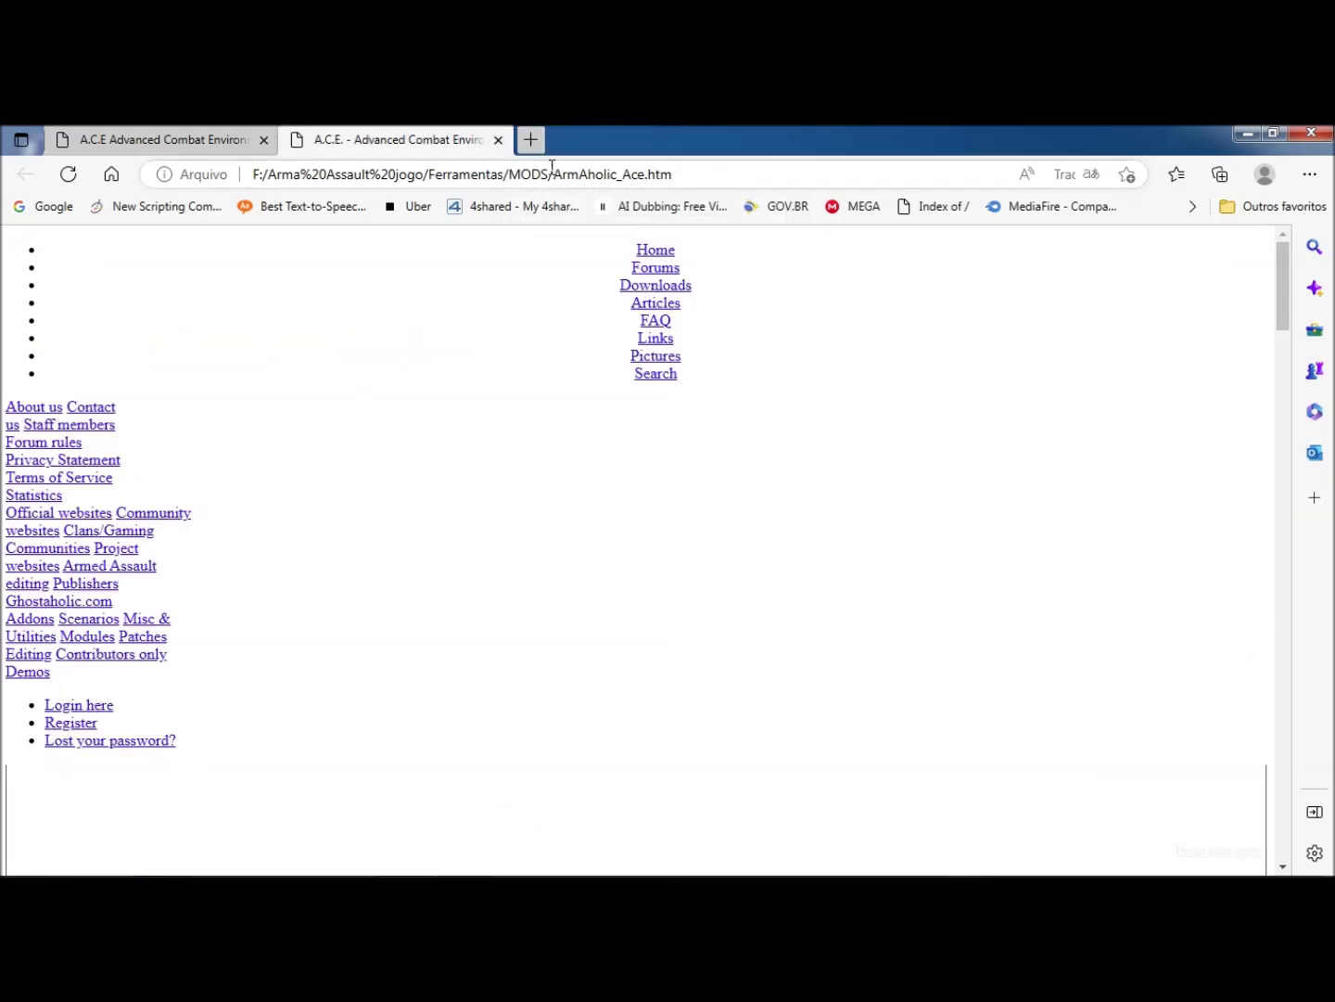
left_click(499, 141)
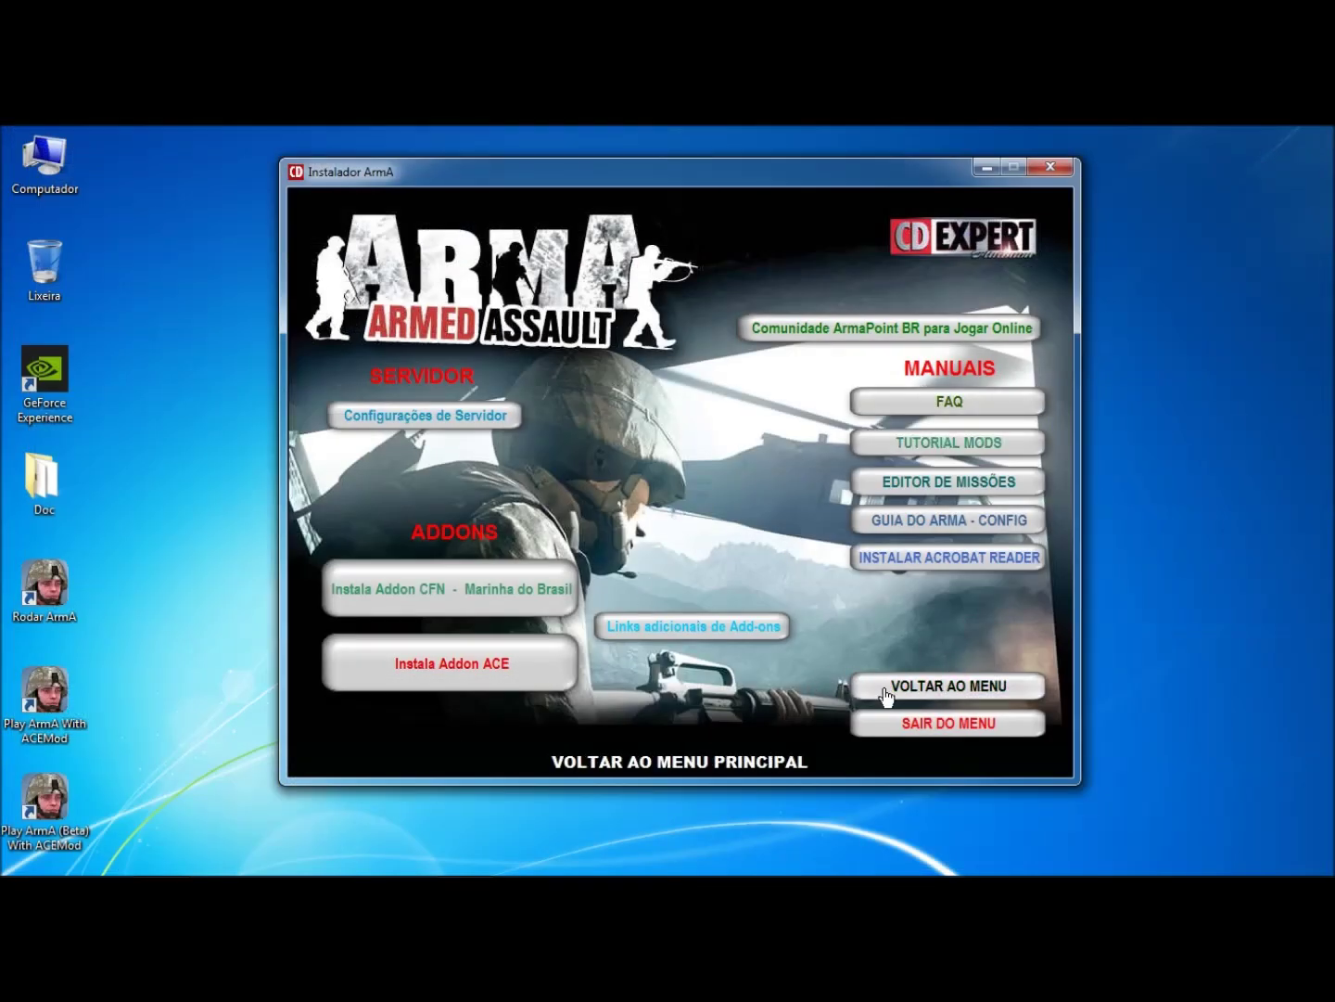
Install the CFN - Marinha do Brasil addon, read through its leiame_br_cfn document and close it.
left_click(455, 599)
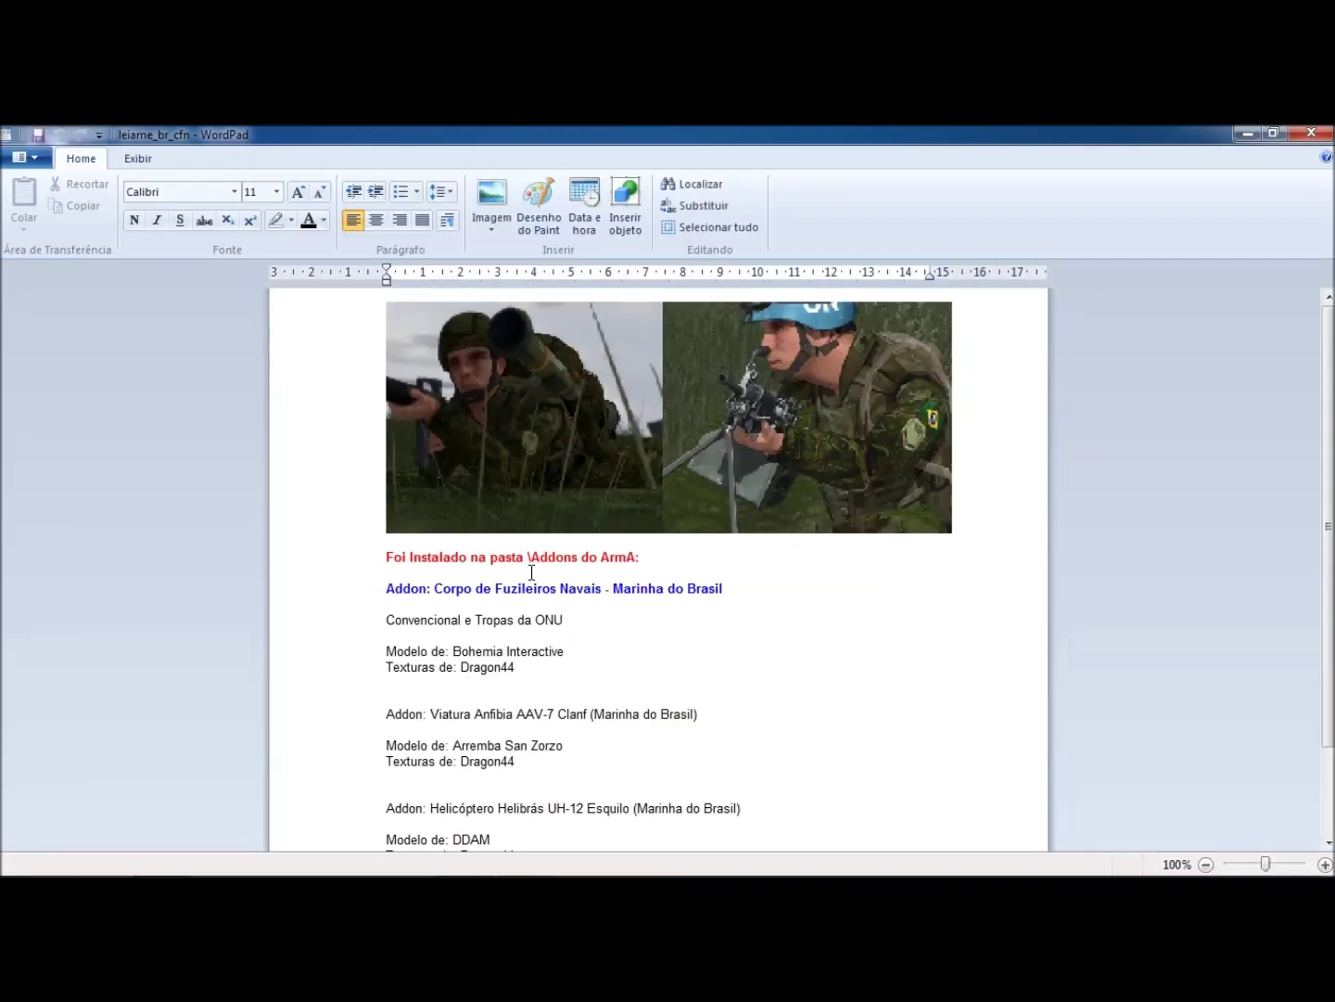
scroll(531, 571, "down", 2)
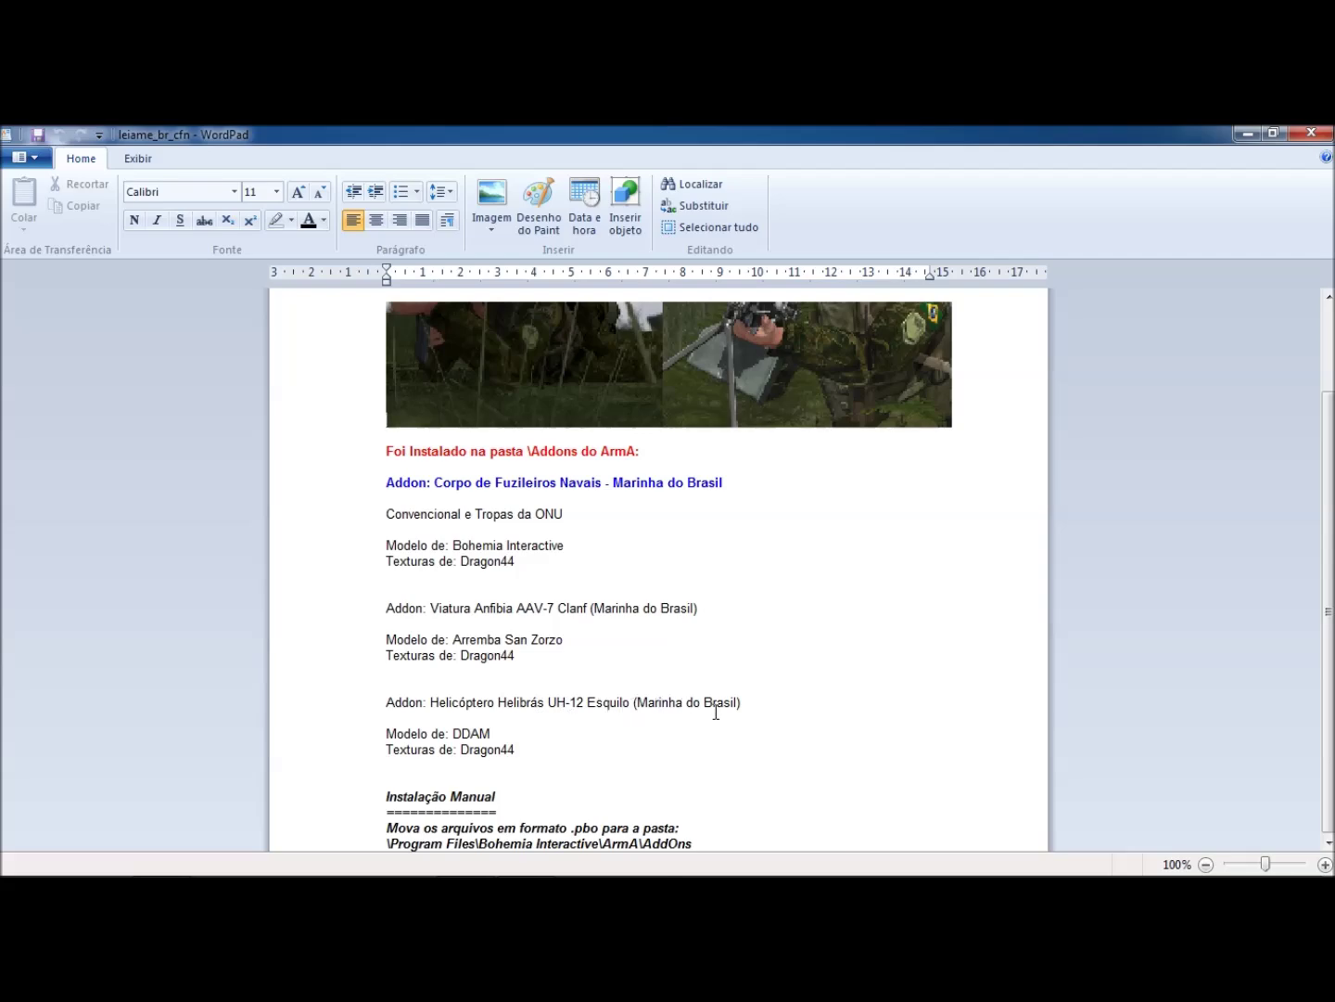
scroll(552, 771, "up", 2)
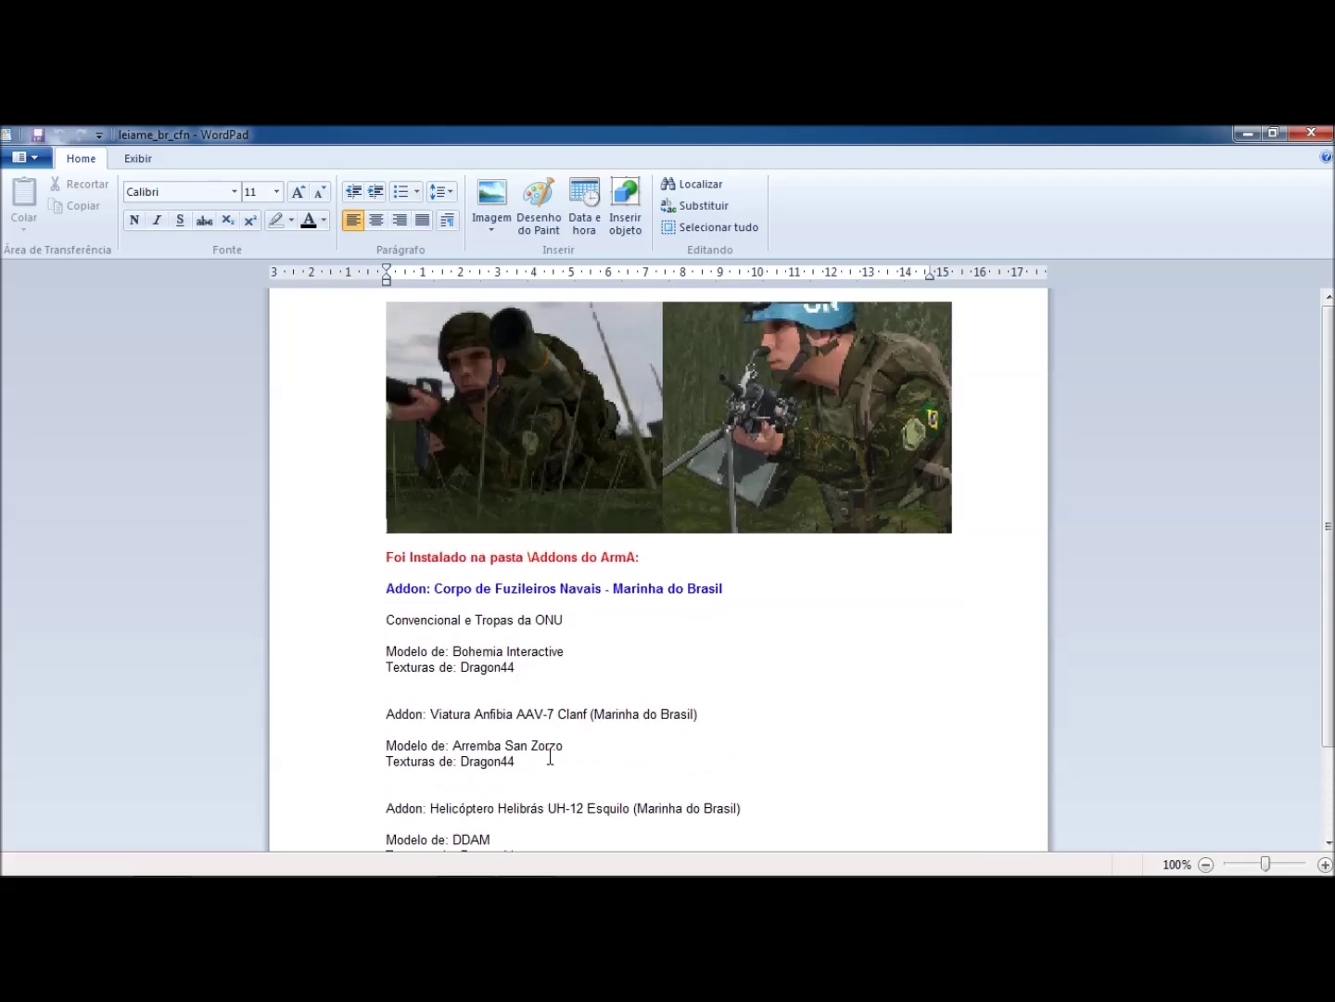
left_click(1312, 134)
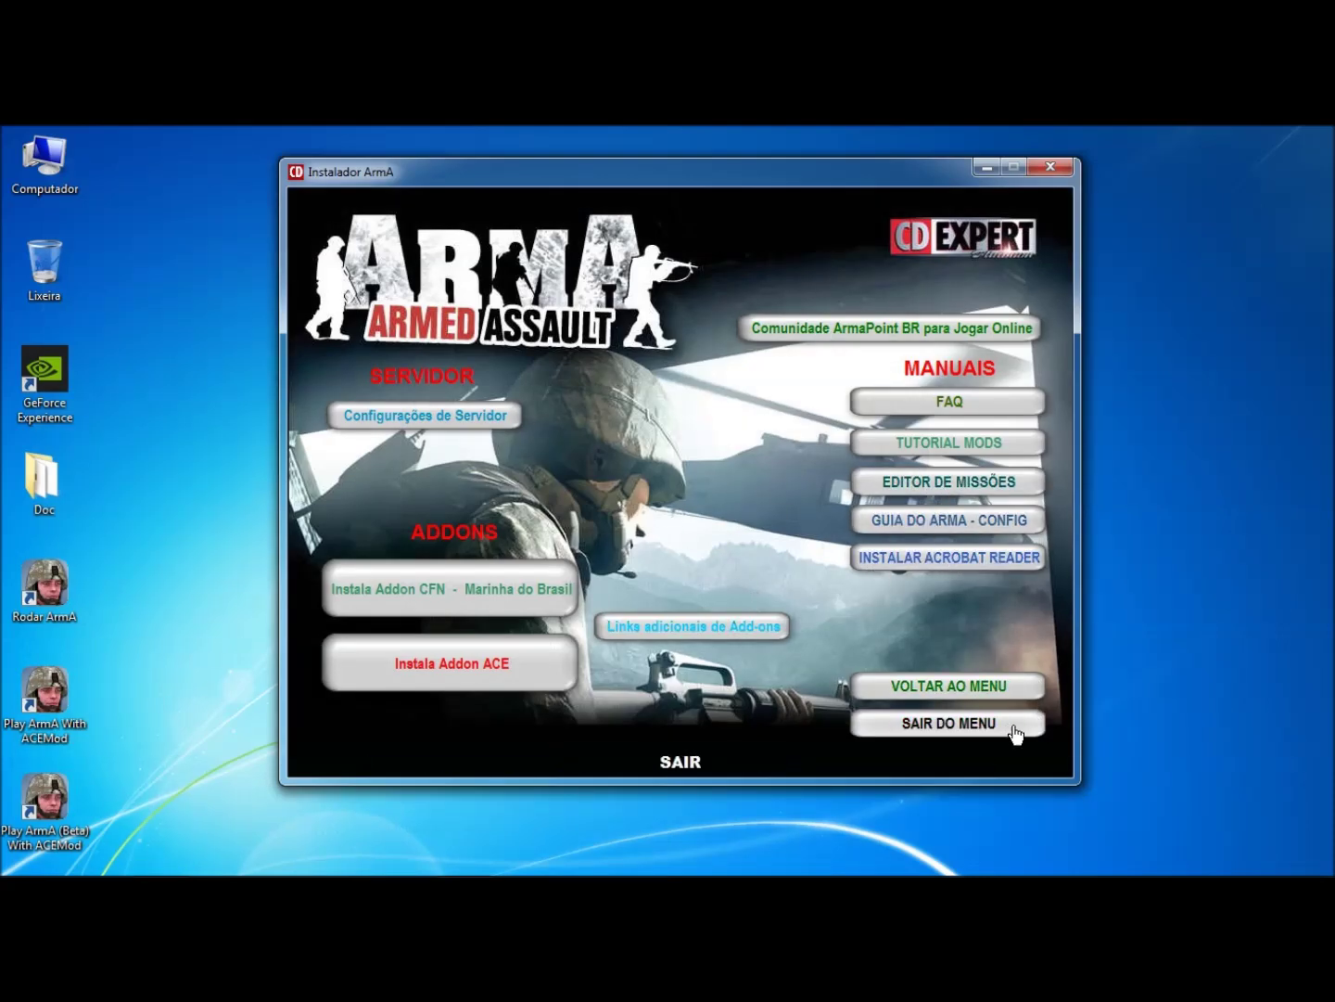
Return to the installer's main menu and exit the ArmA installer.
left_click(944, 691)
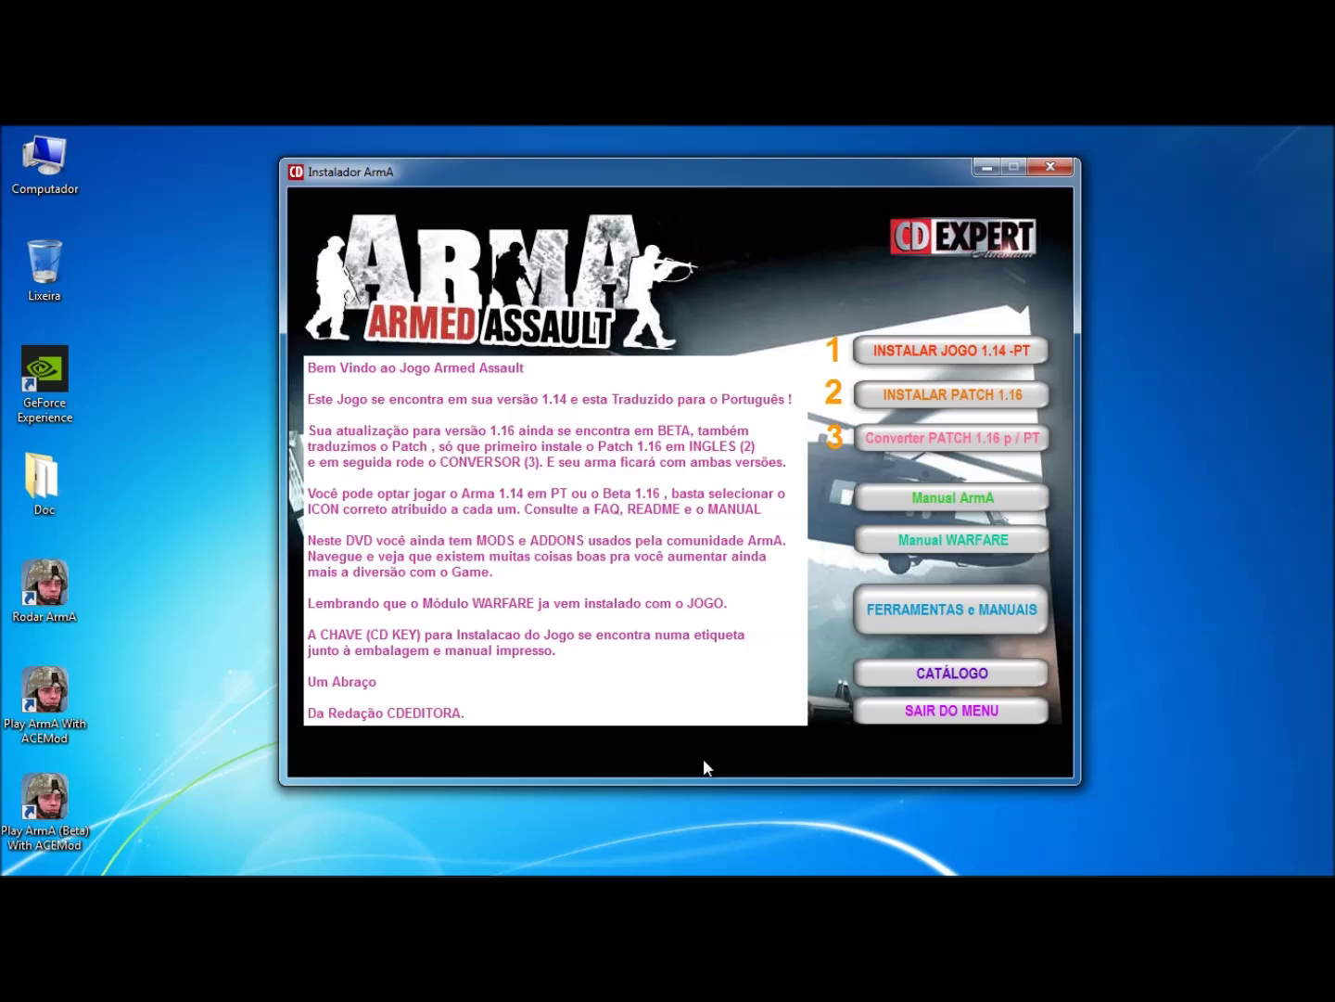
left_click(915, 711)
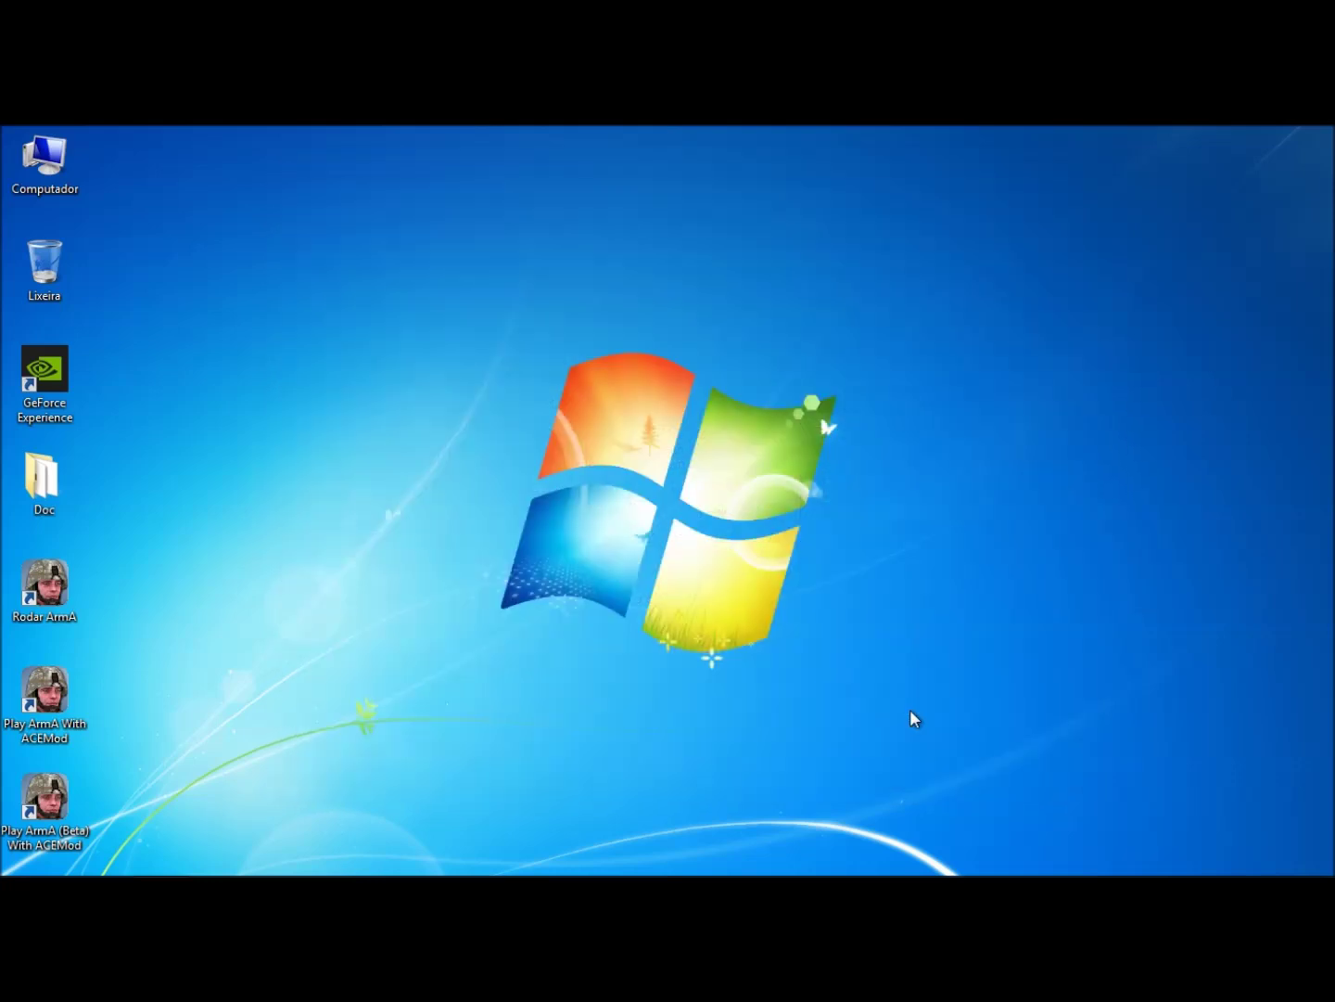
Arrange the Rodar ArmA and two ACEMod desktop shortcuts in a separate column beside the other icons.
left_click_drag(55, 598, 244, 171)
left_click_drag(87, 678, 373, 162)
left_click_drag(70, 775, 245, 351)
left_click_drag(330, 175, 244, 283)
left_click(456, 349)
Launch the game with the Rodar ArmA shortcut and open its video options.
left_click(237, 181)
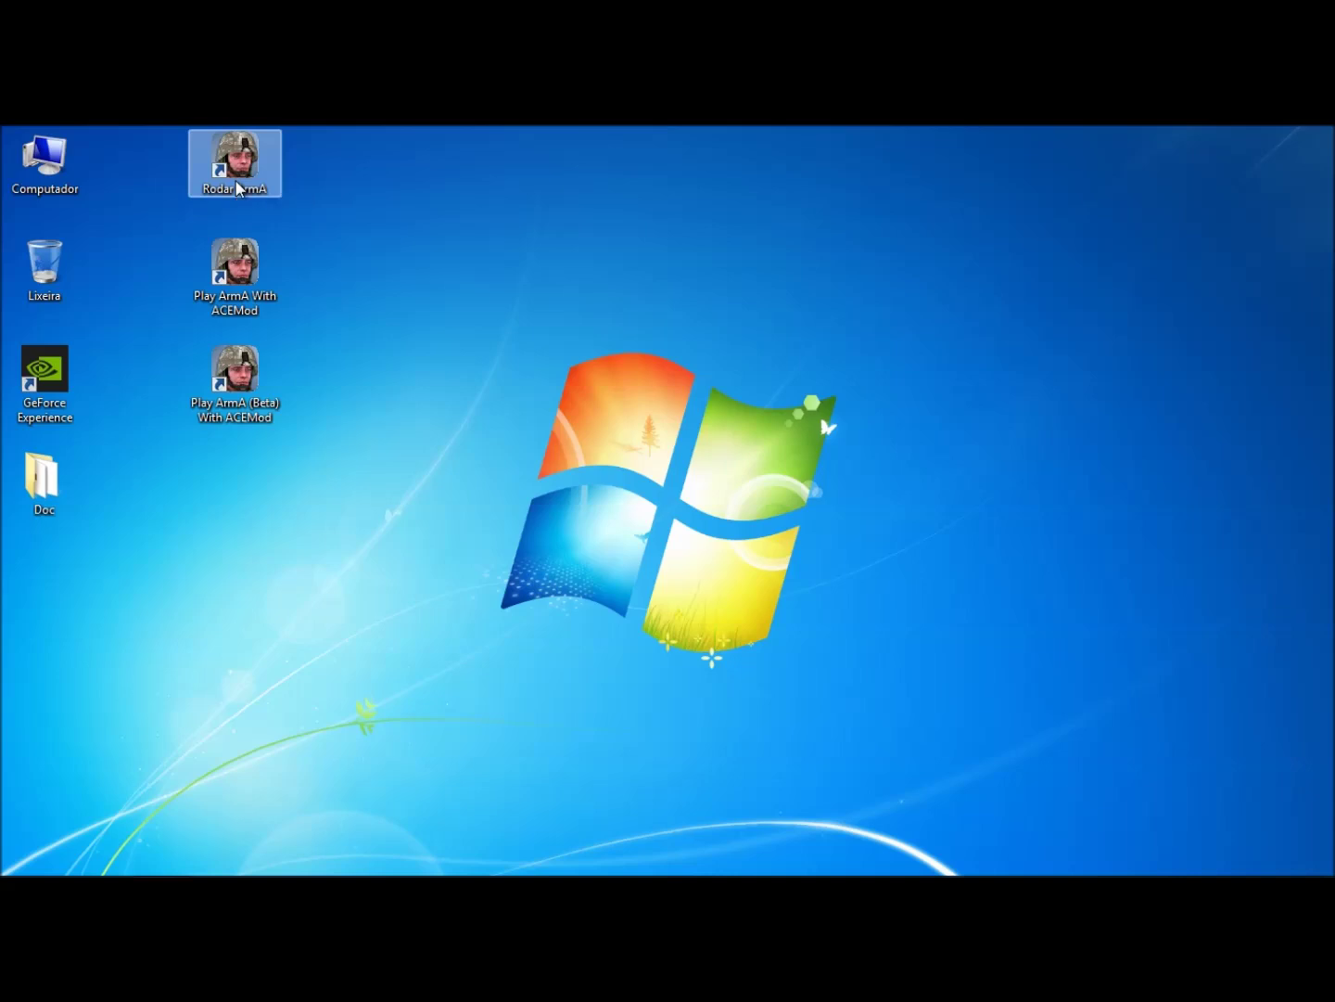
double_click(237, 183)
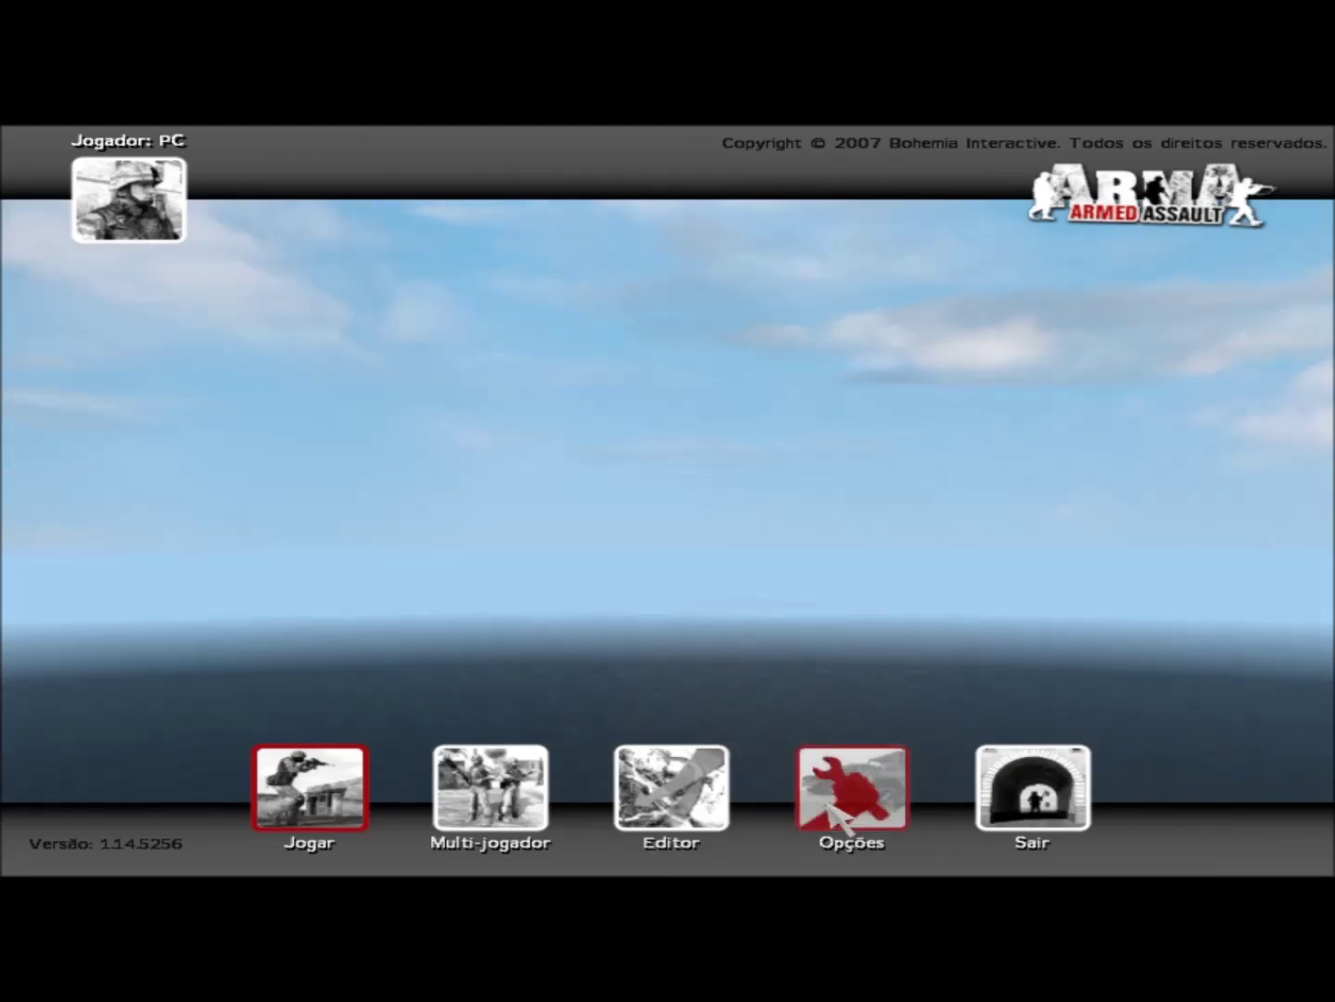
mouse_move(834, 813)
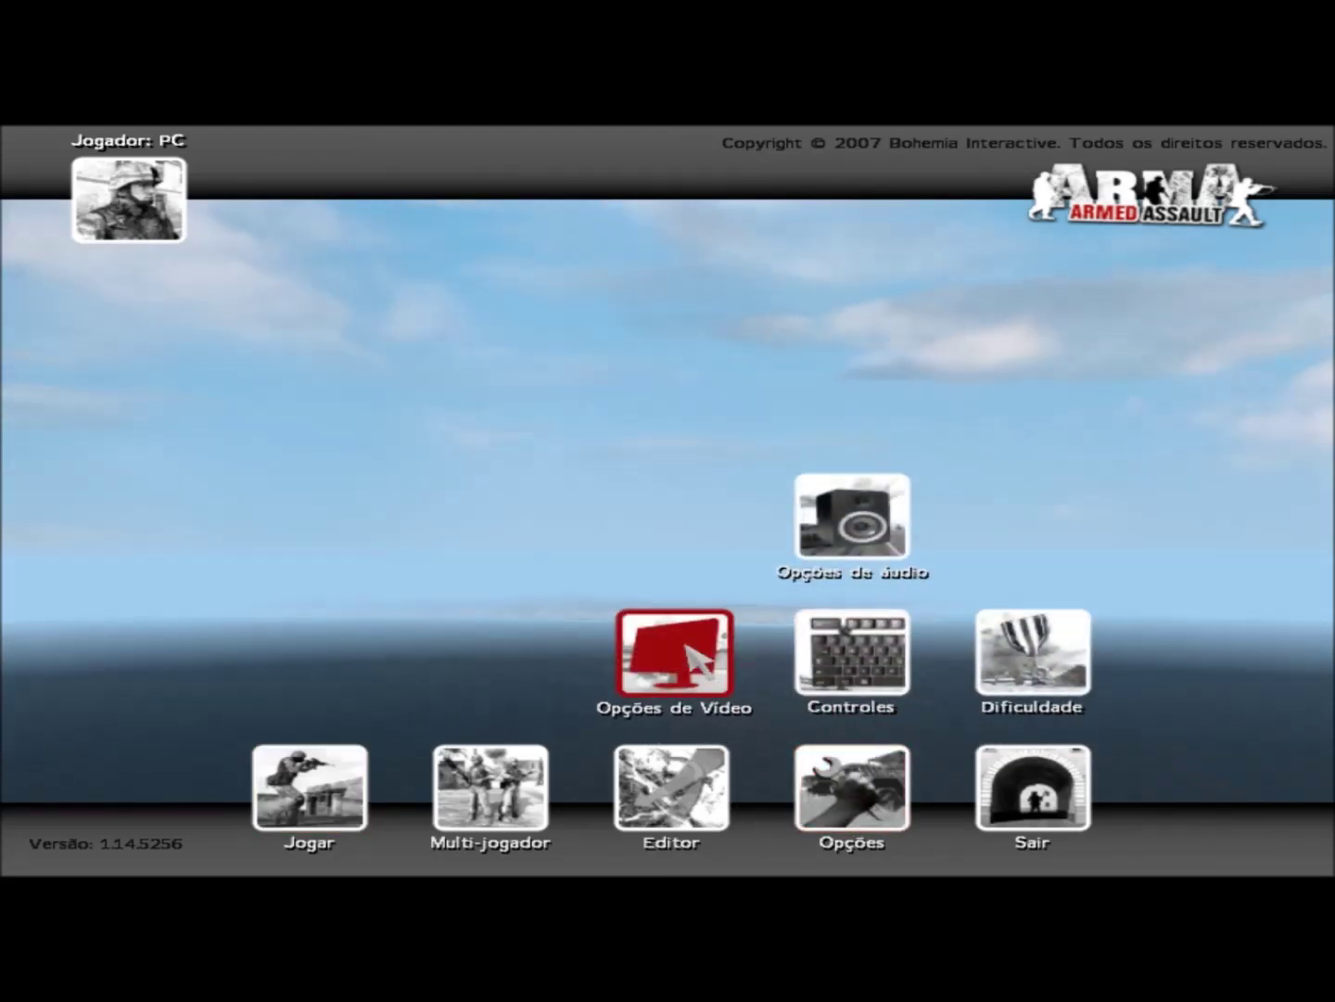
left_click(694, 658)
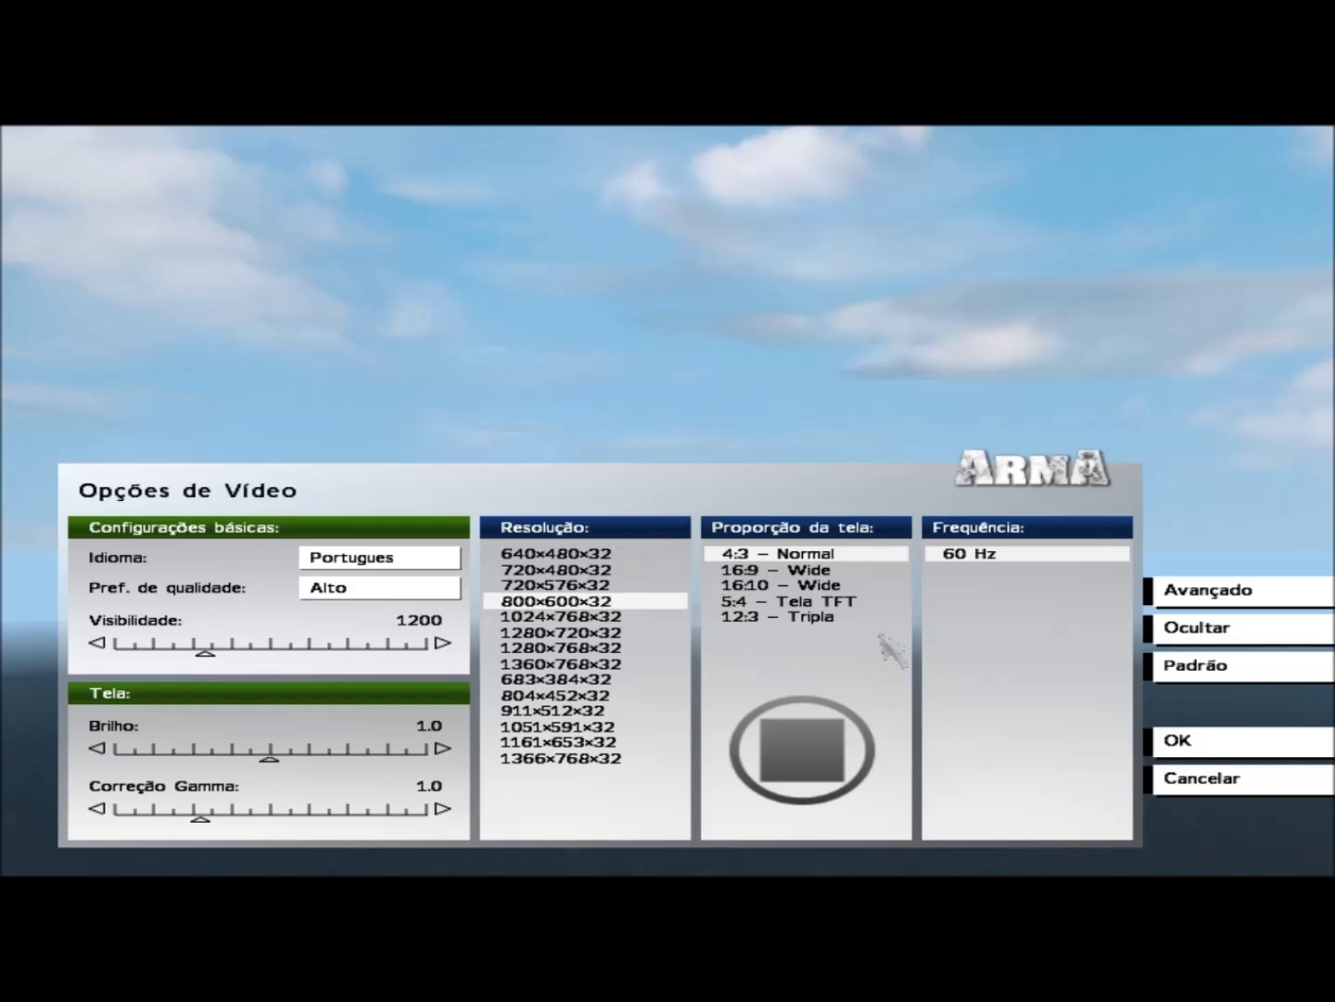
Show the advanced video settings and set the resolution to 1366x768x32 with the 16:9 Wide screen ratio.
left_click(1217, 592)
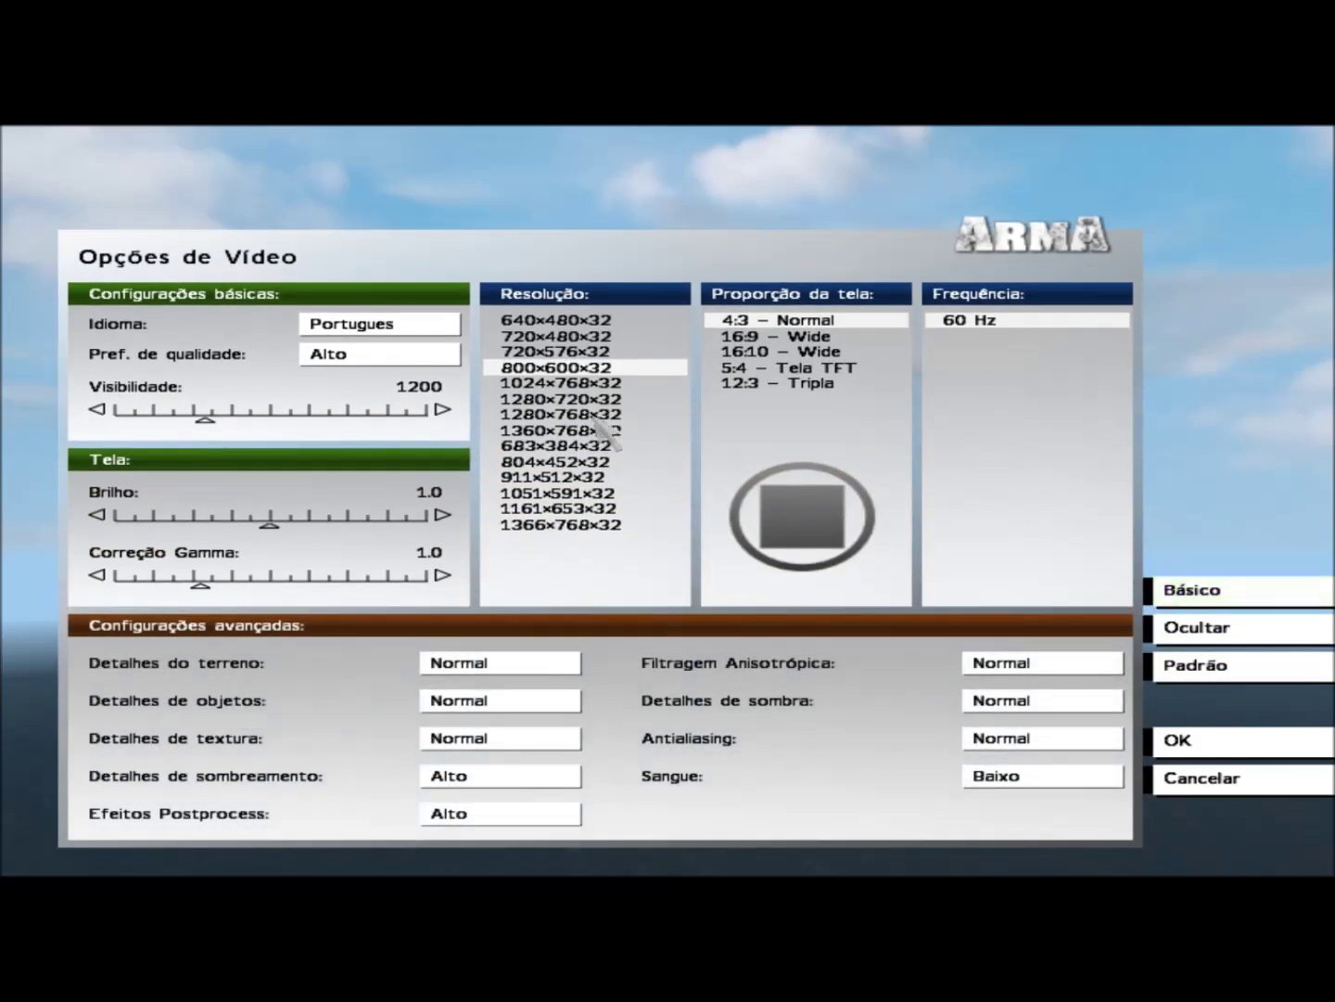
left_click(543, 525)
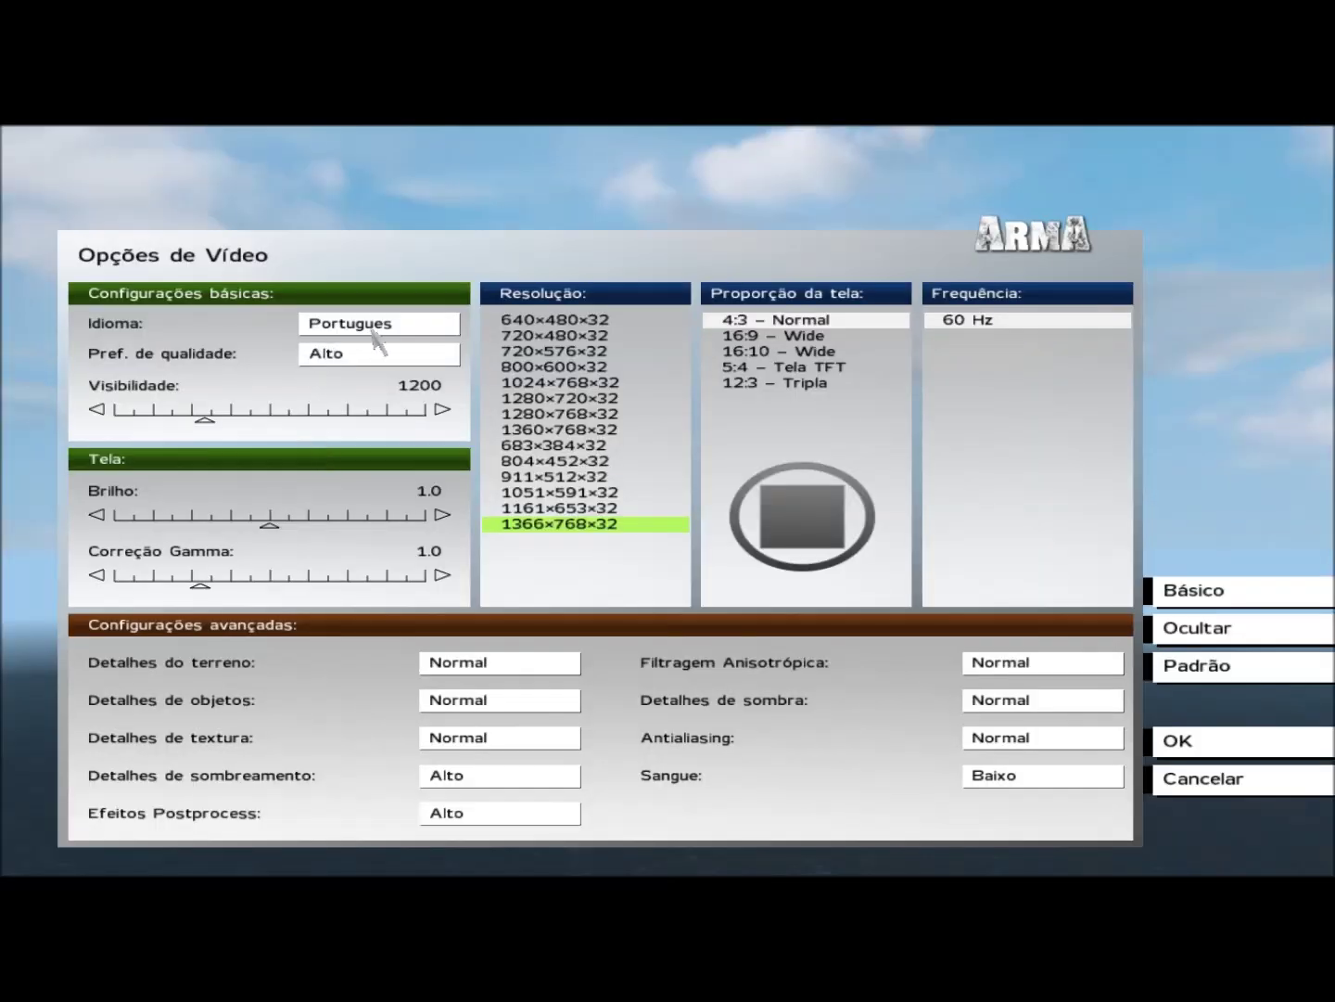
left_click(751, 338)
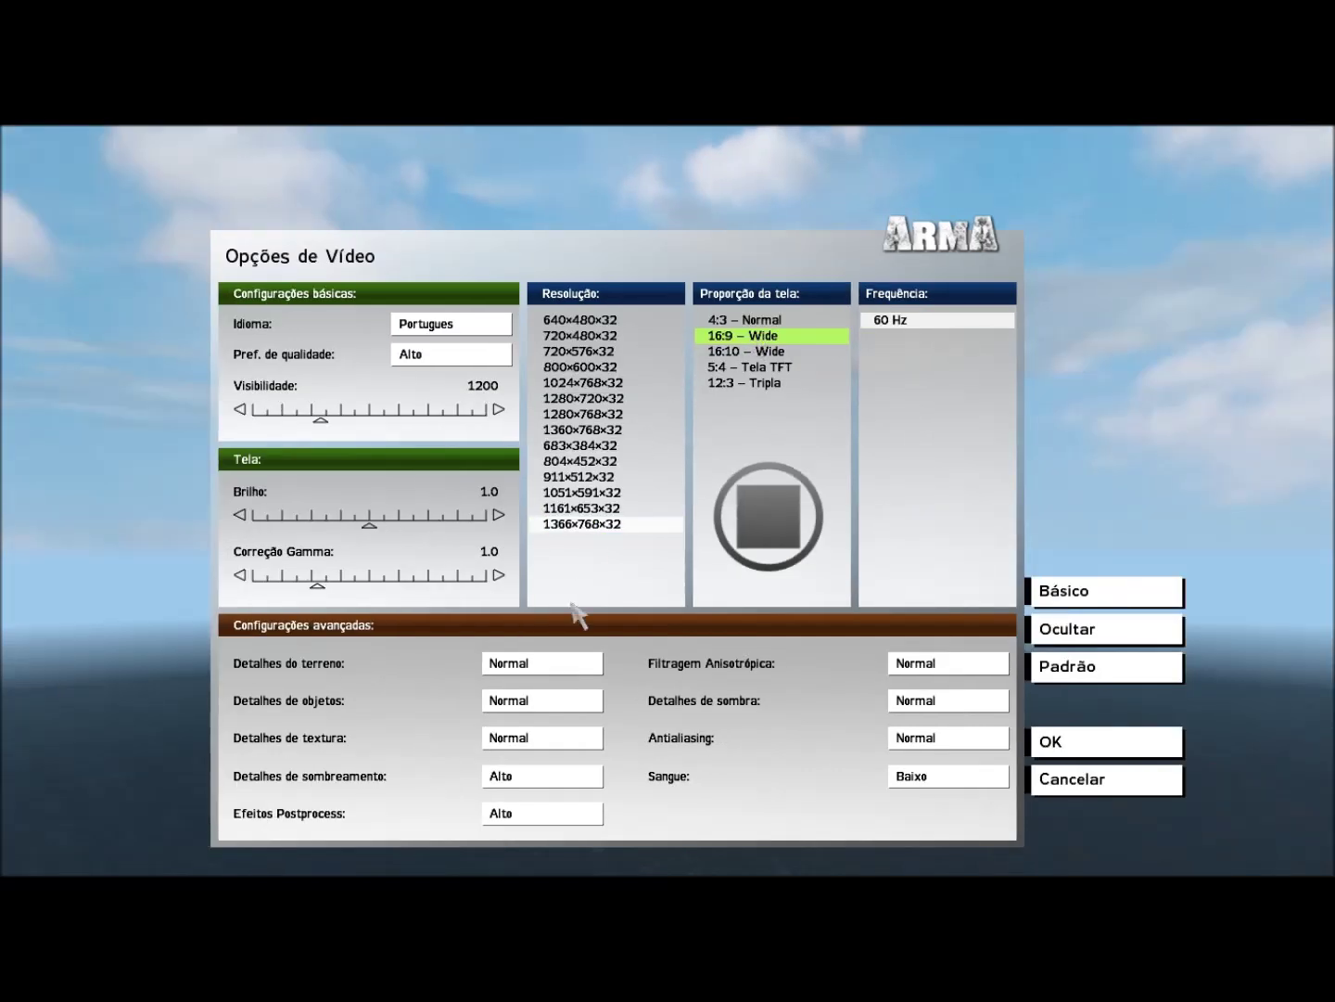
Set the terrain, object and texture details to Muito alto.
left_click(547, 663)
left_click(536, 744)
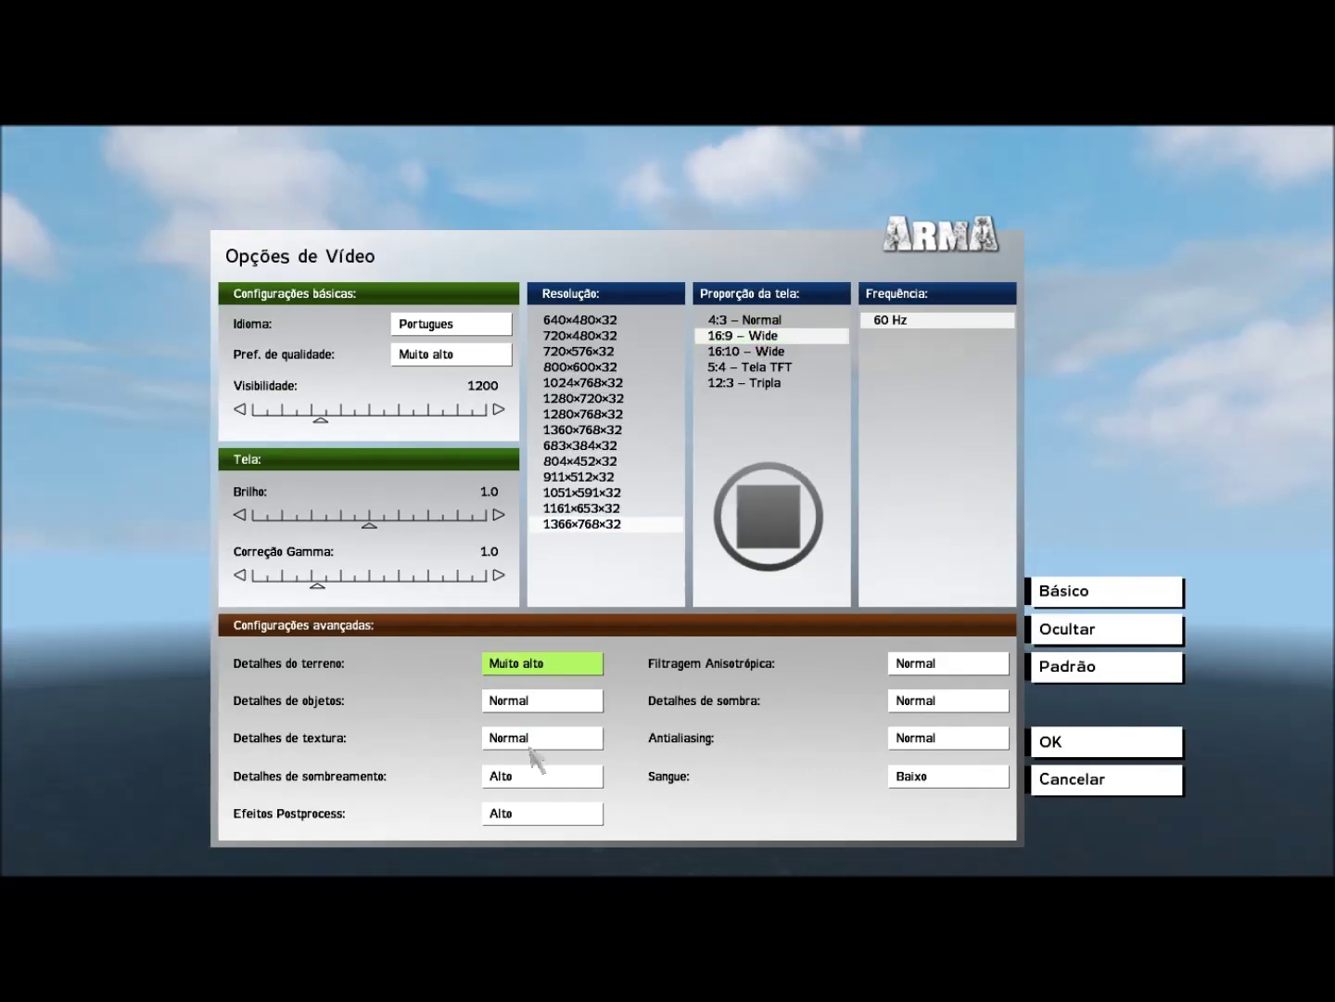
left_click(530, 702)
left_click(532, 784)
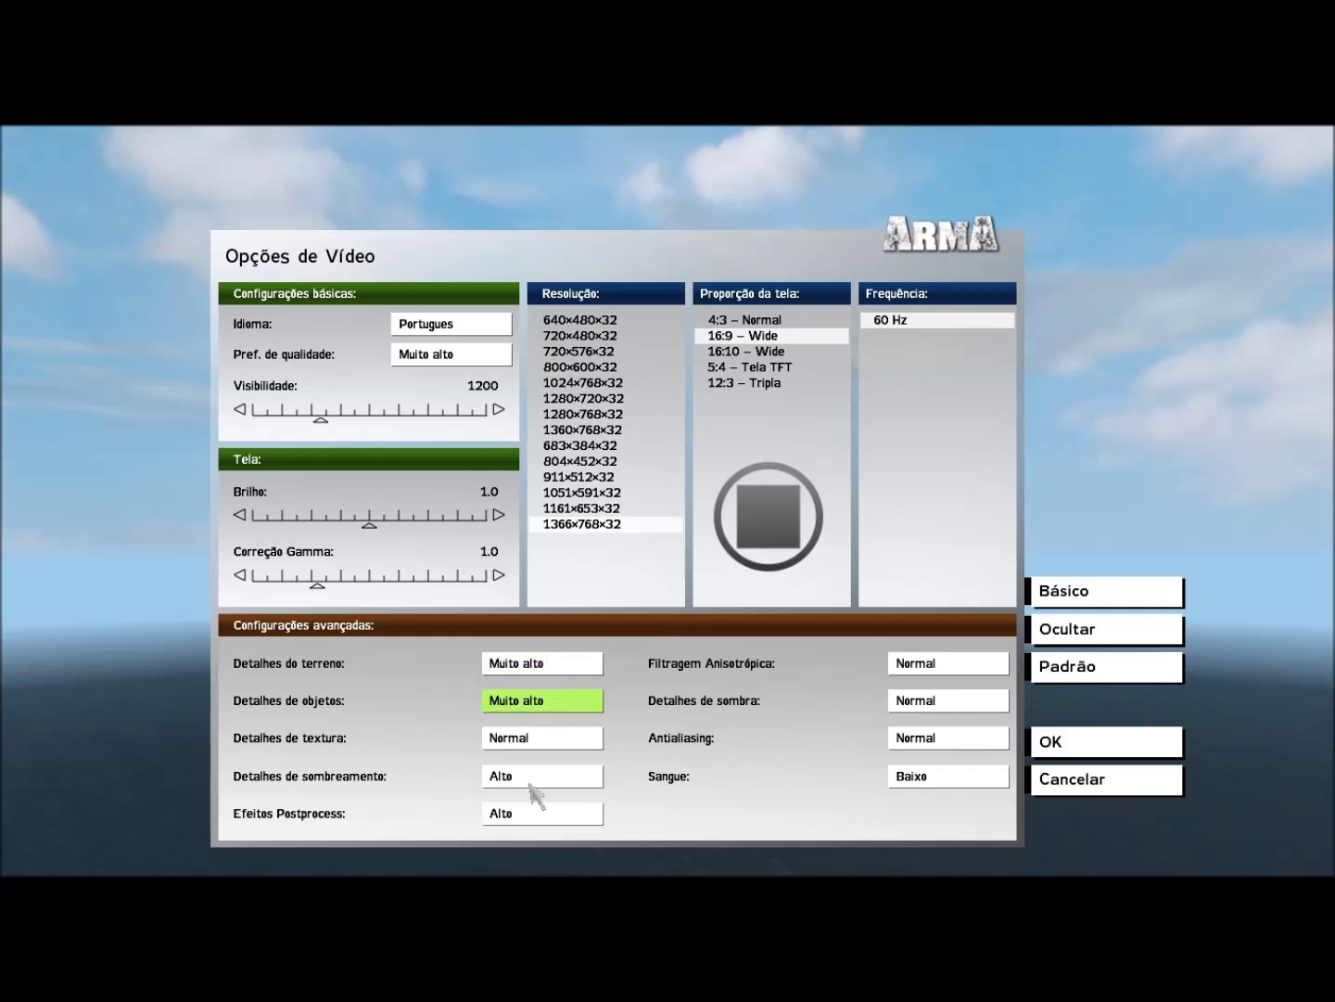
left_click(535, 738)
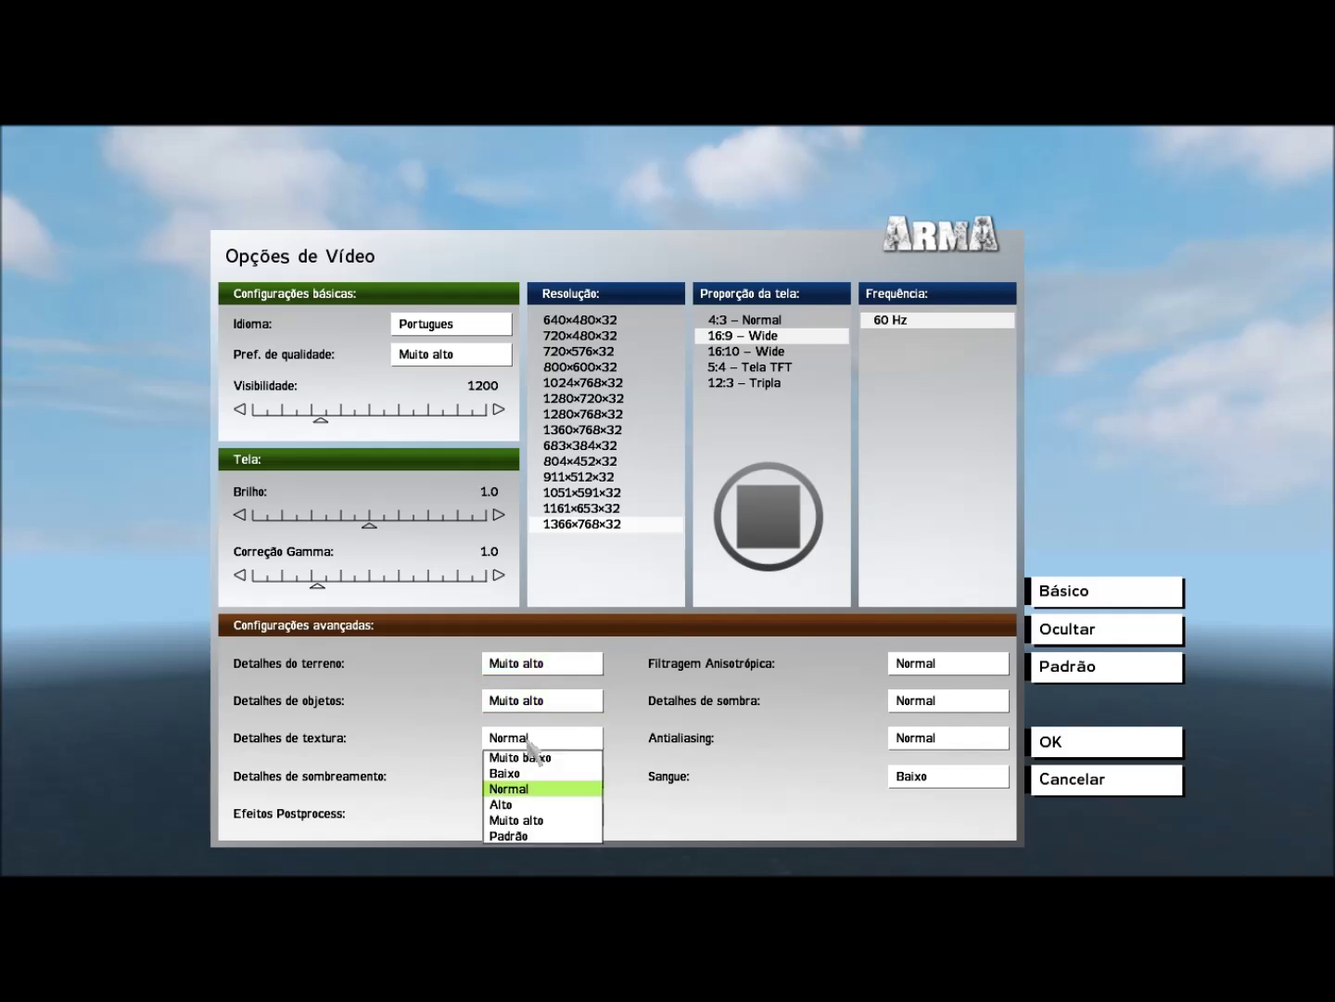
left_click(518, 820)
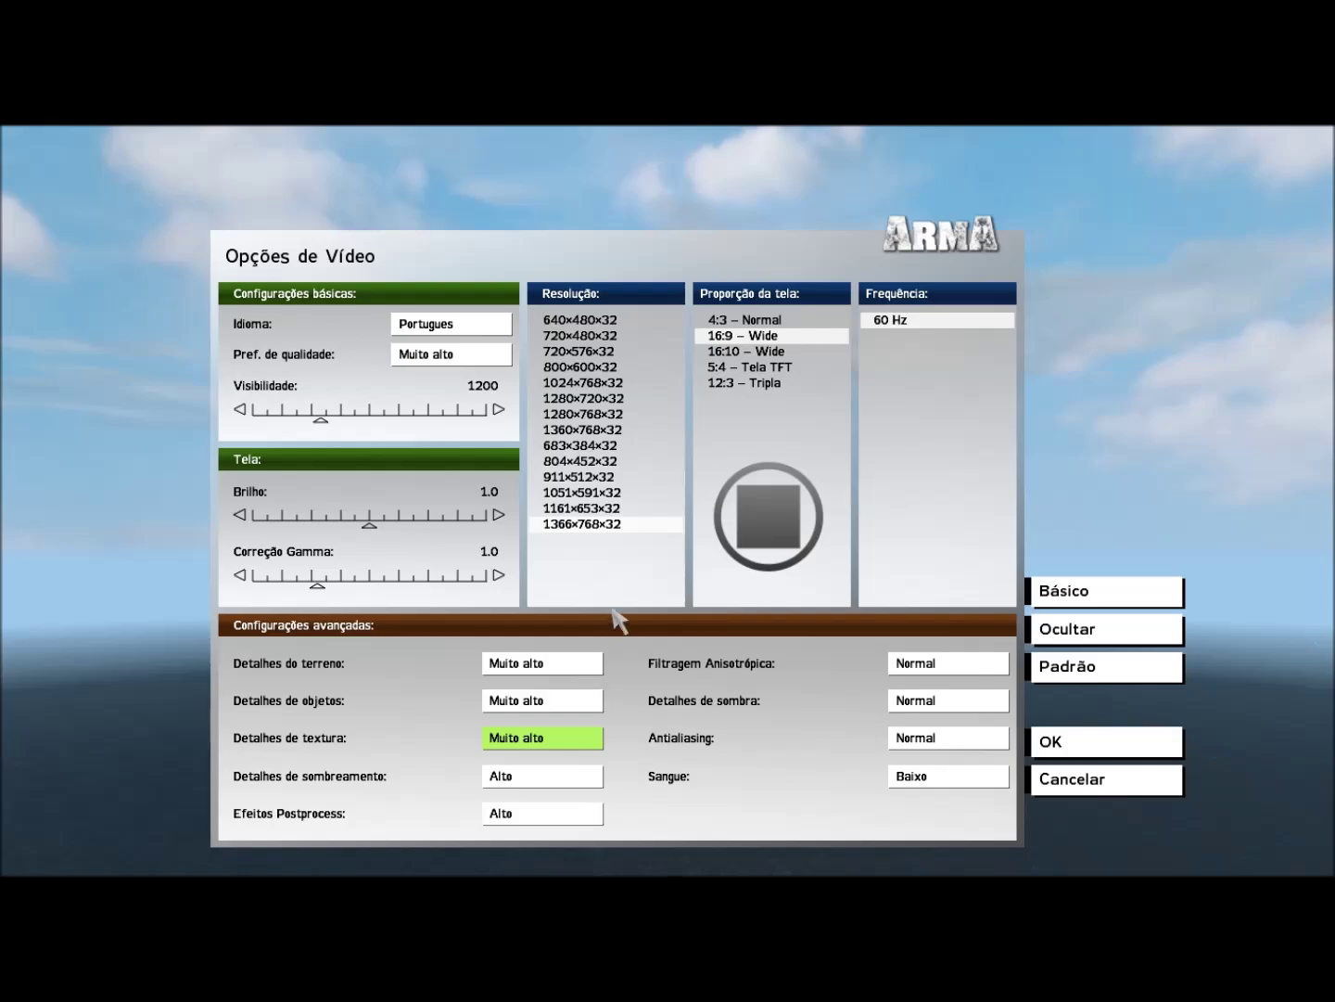
Set the shading details and postprocess effects to Muito alto.
left_click(525, 777)
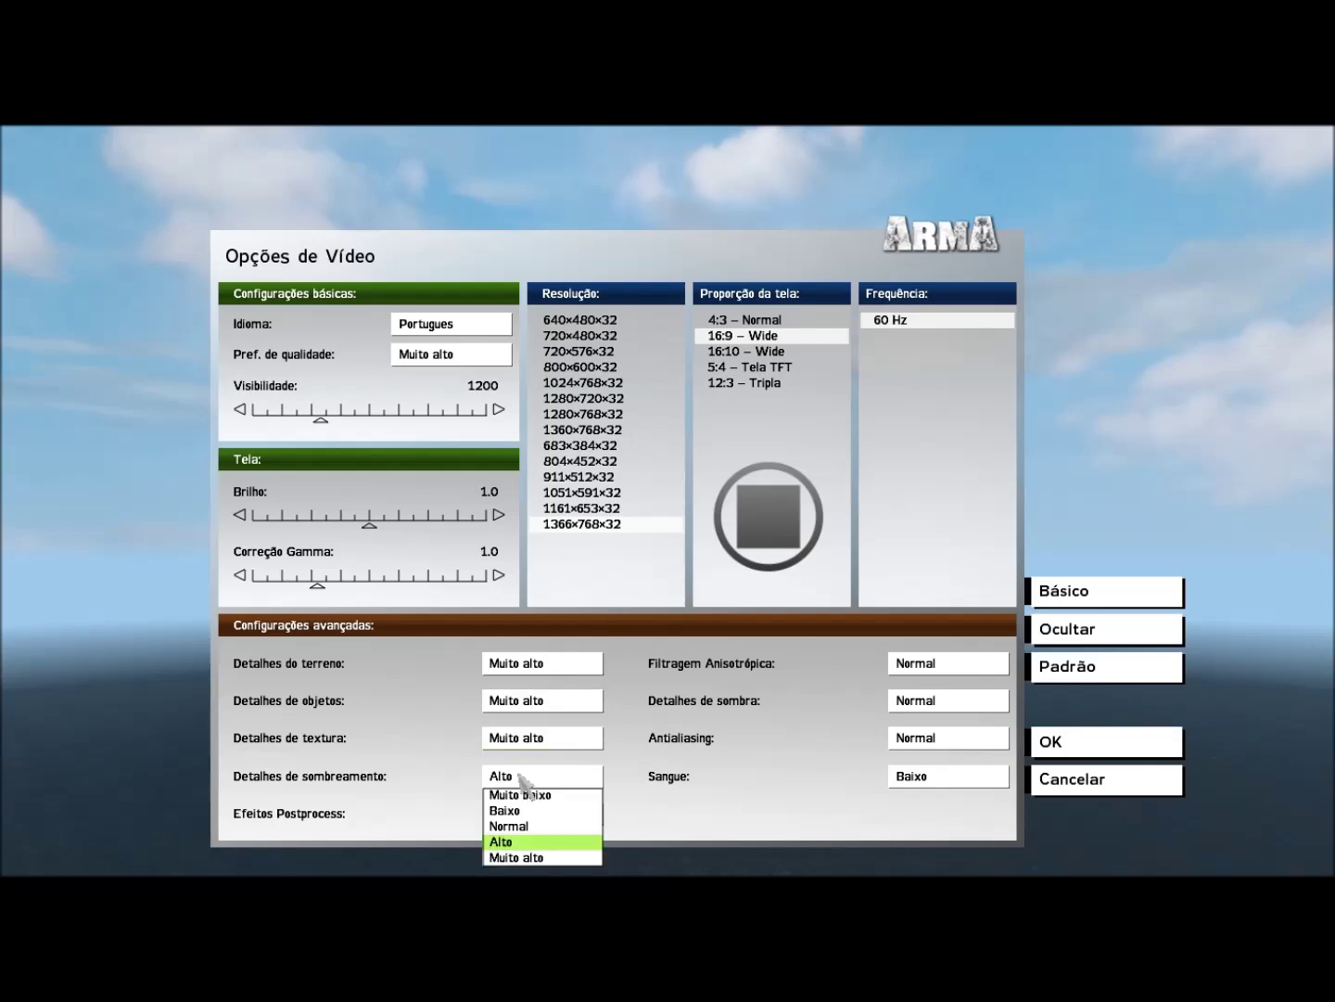
left_click(515, 859)
left_click(541, 813)
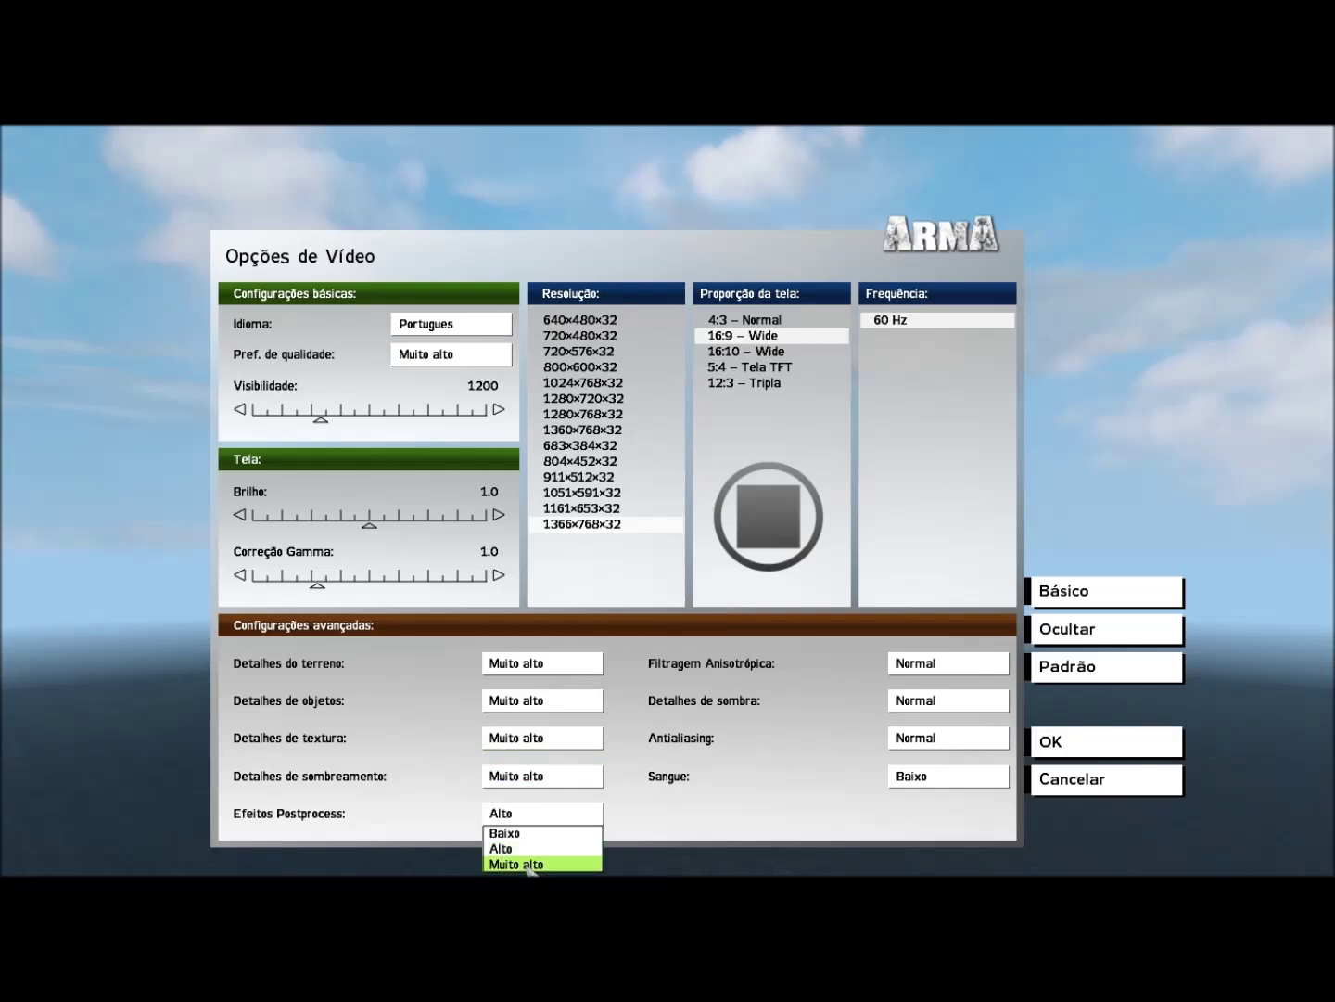
left_click(525, 865)
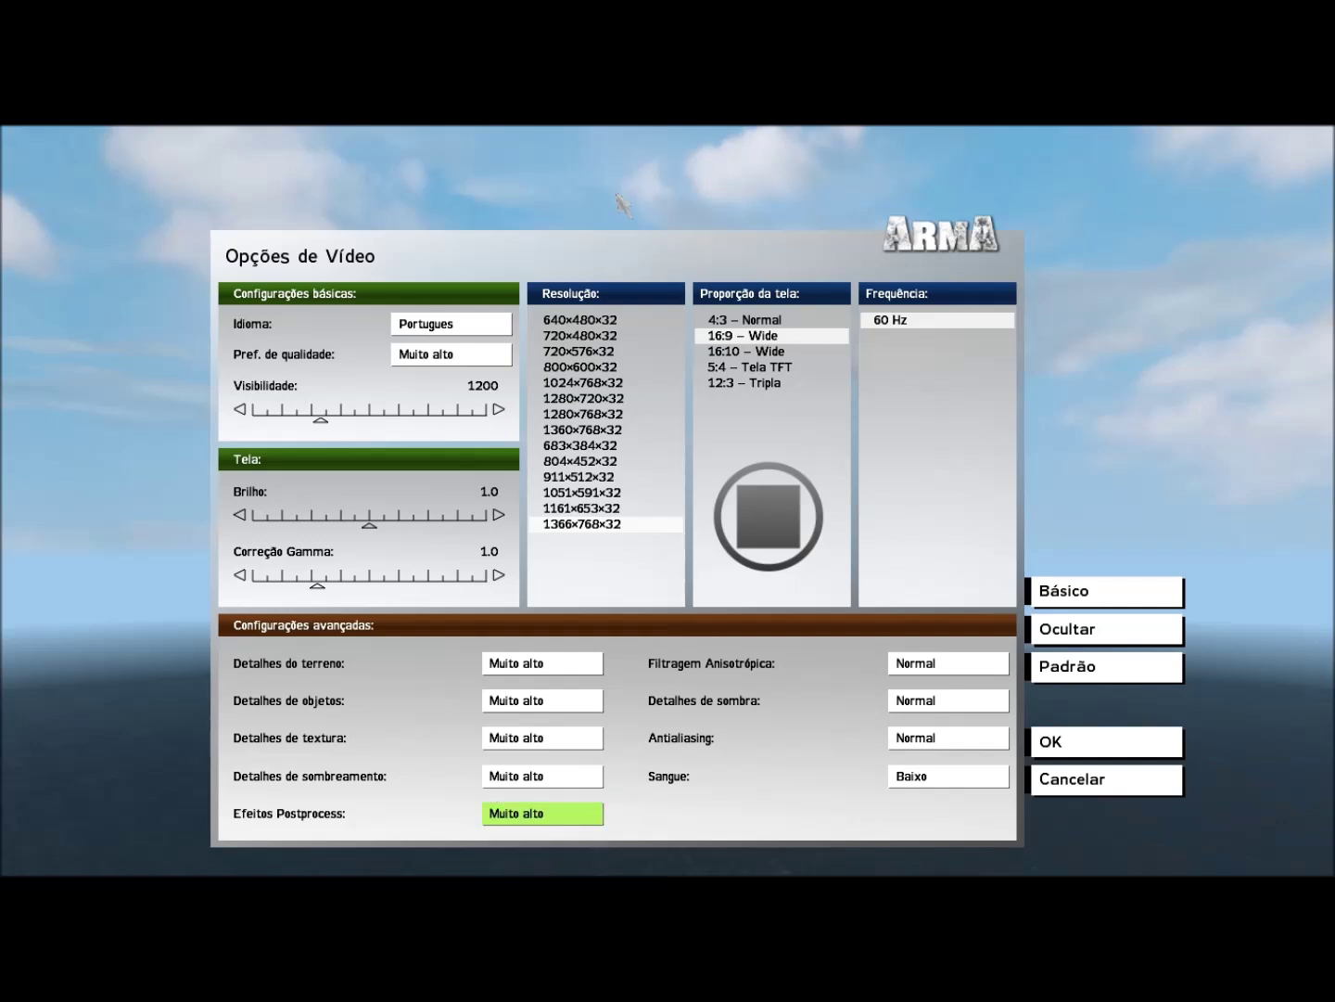
Set anisotropic filtering, shadow details and antialiasing to Muito alto, and blood to Alto.
left_click(905, 664)
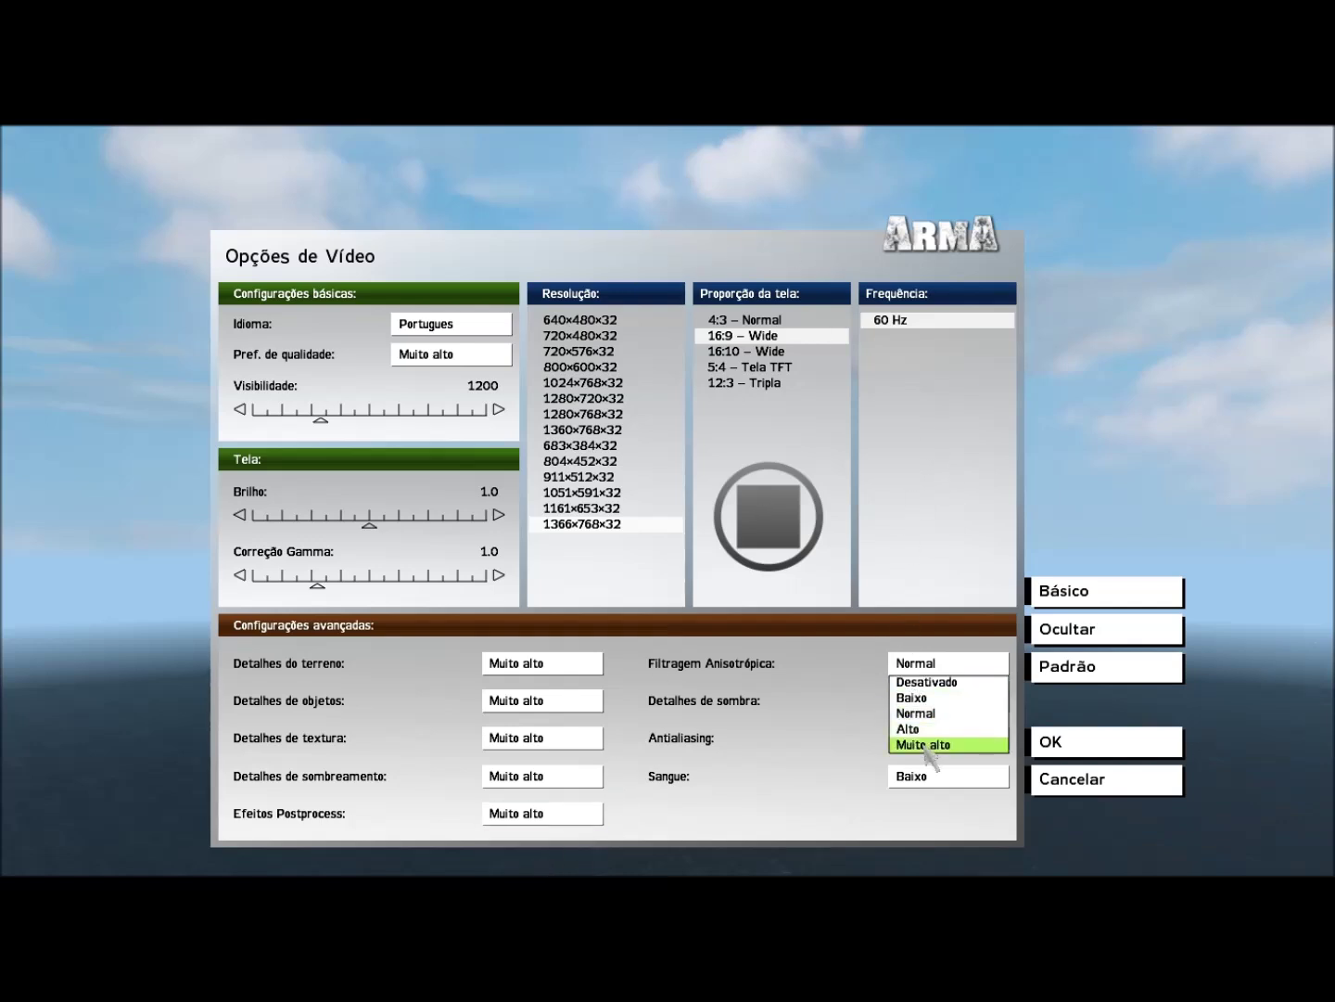
left_click(921, 746)
left_click(938, 702)
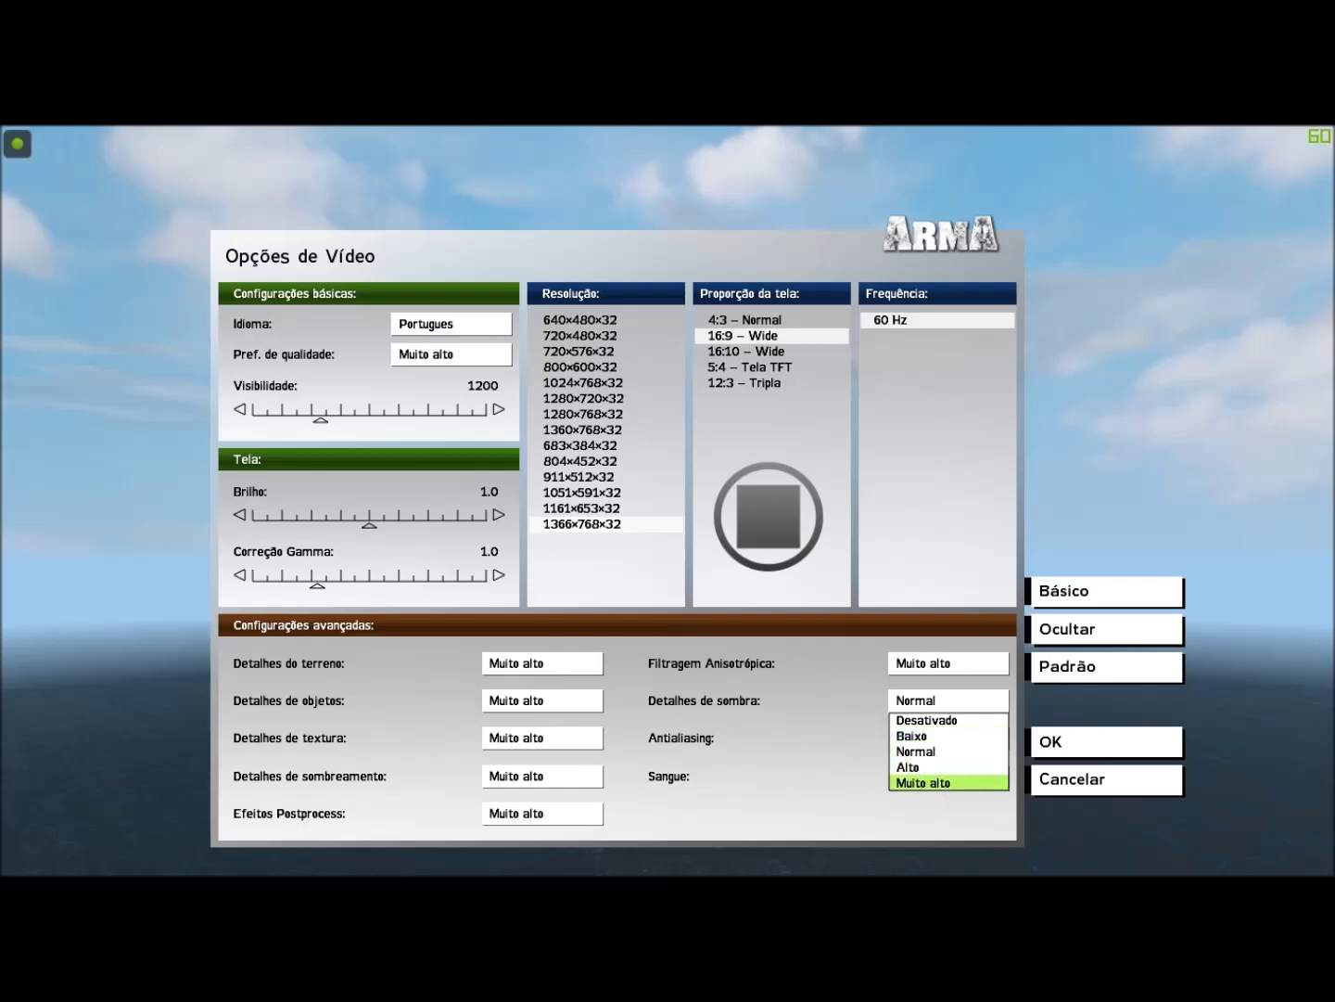
left_click(932, 782)
left_click(929, 740)
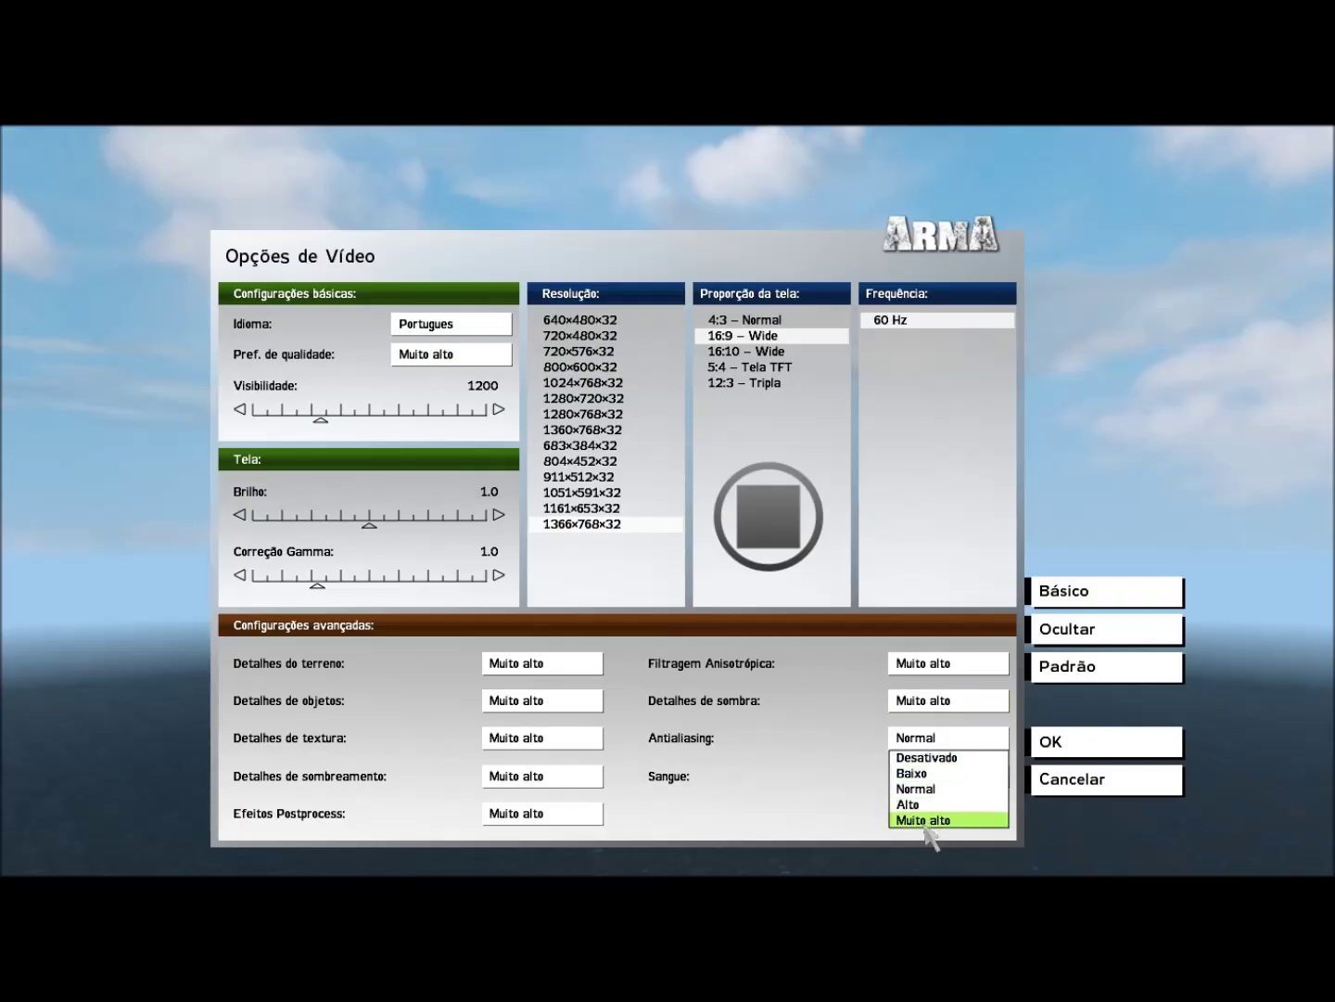
left_click(931, 822)
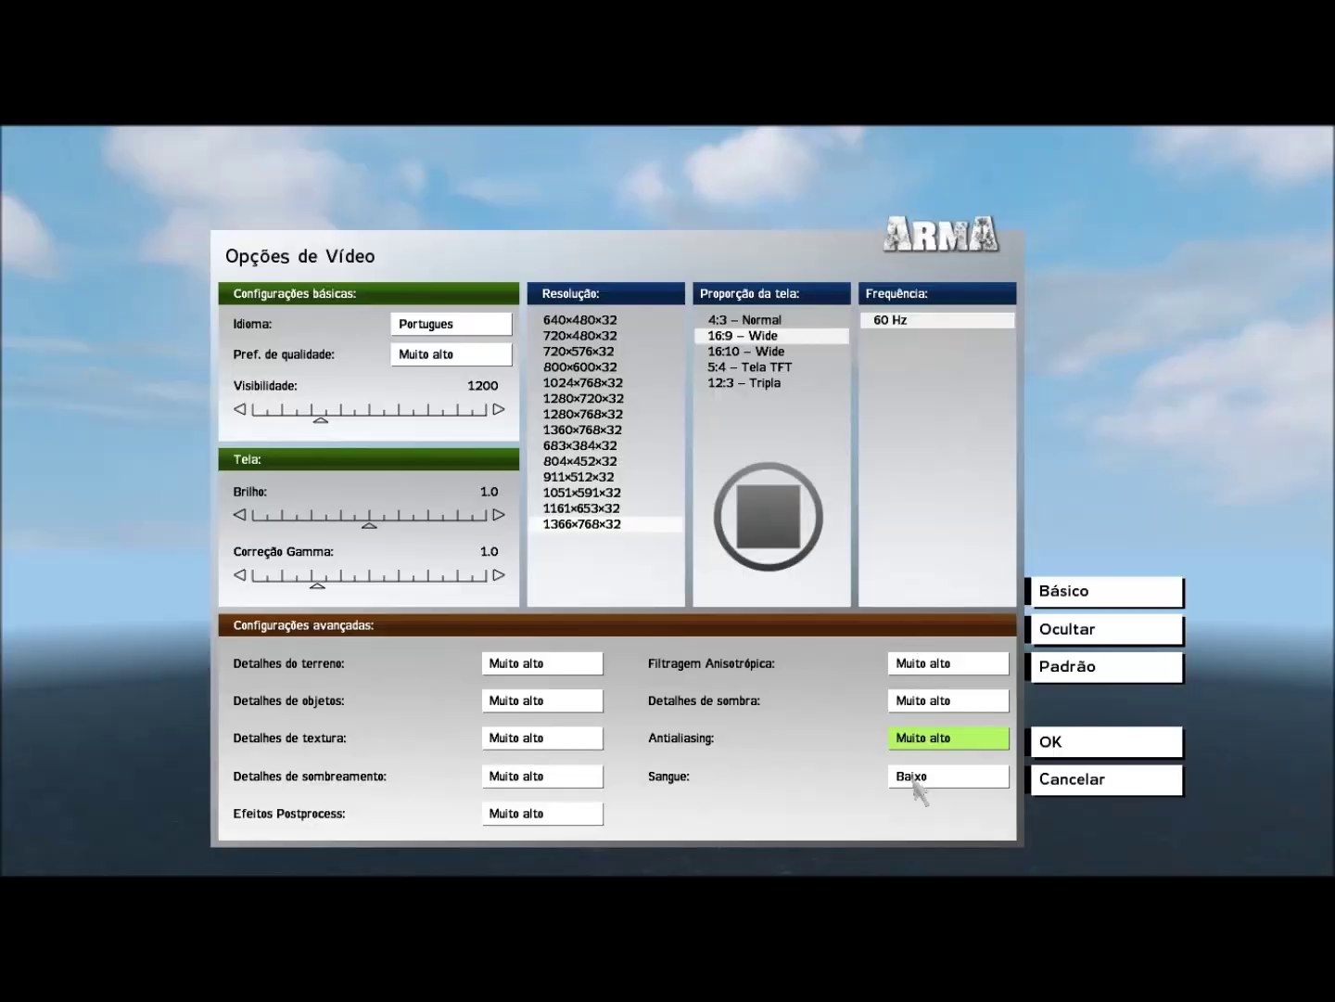
left_click(914, 780)
left_click(909, 826)
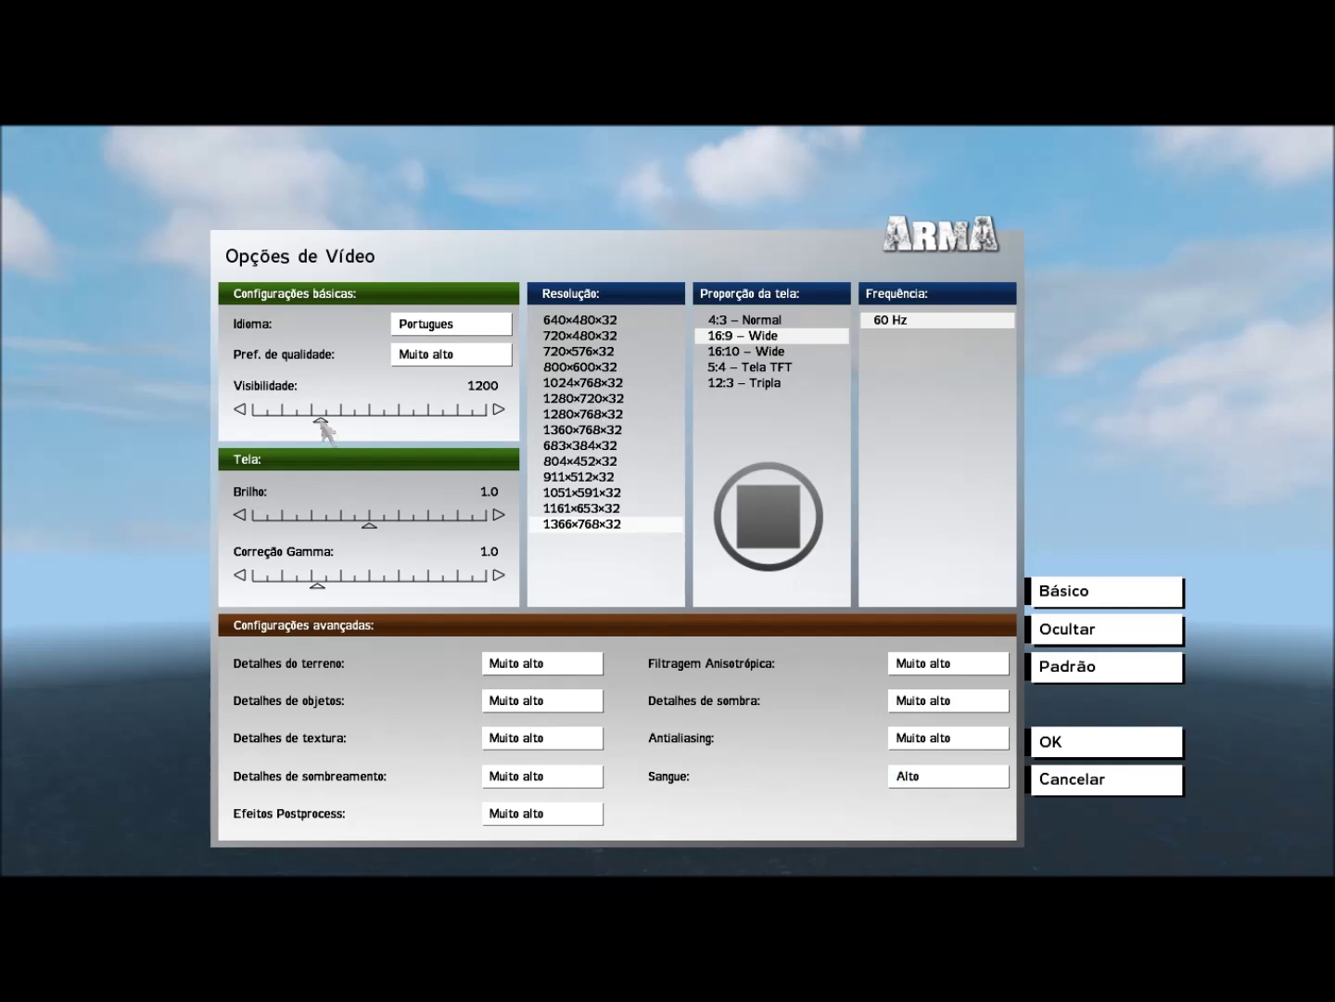
Raise the visibility to 7433 and set the terrain details to Alto.
left_click_drag(326, 431, 329, 432)
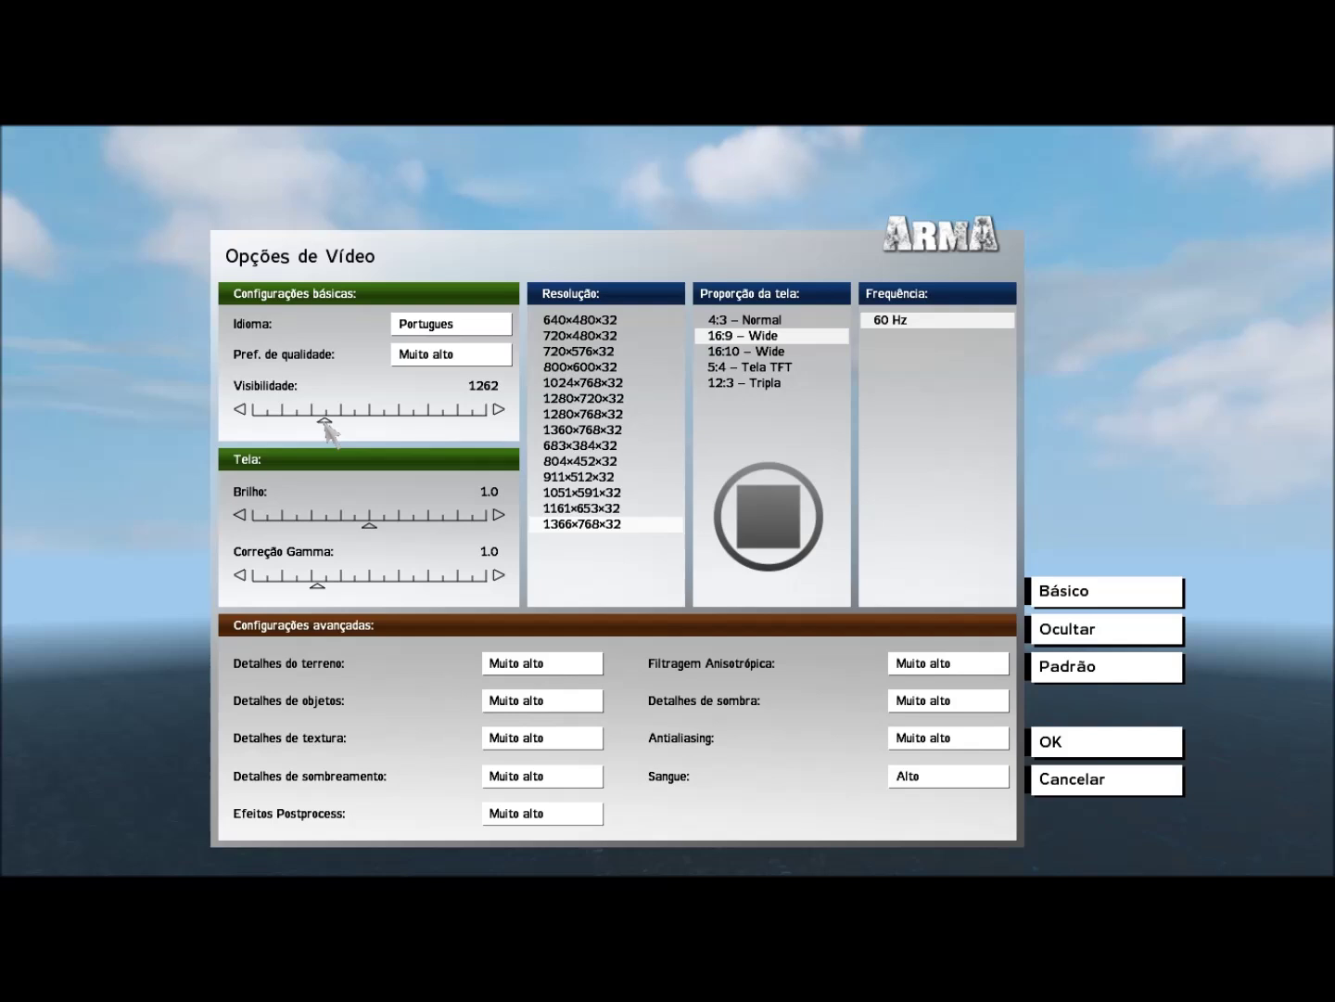
left_click_drag(330, 428, 346, 428)
left_click_drag(351, 429, 367, 430)
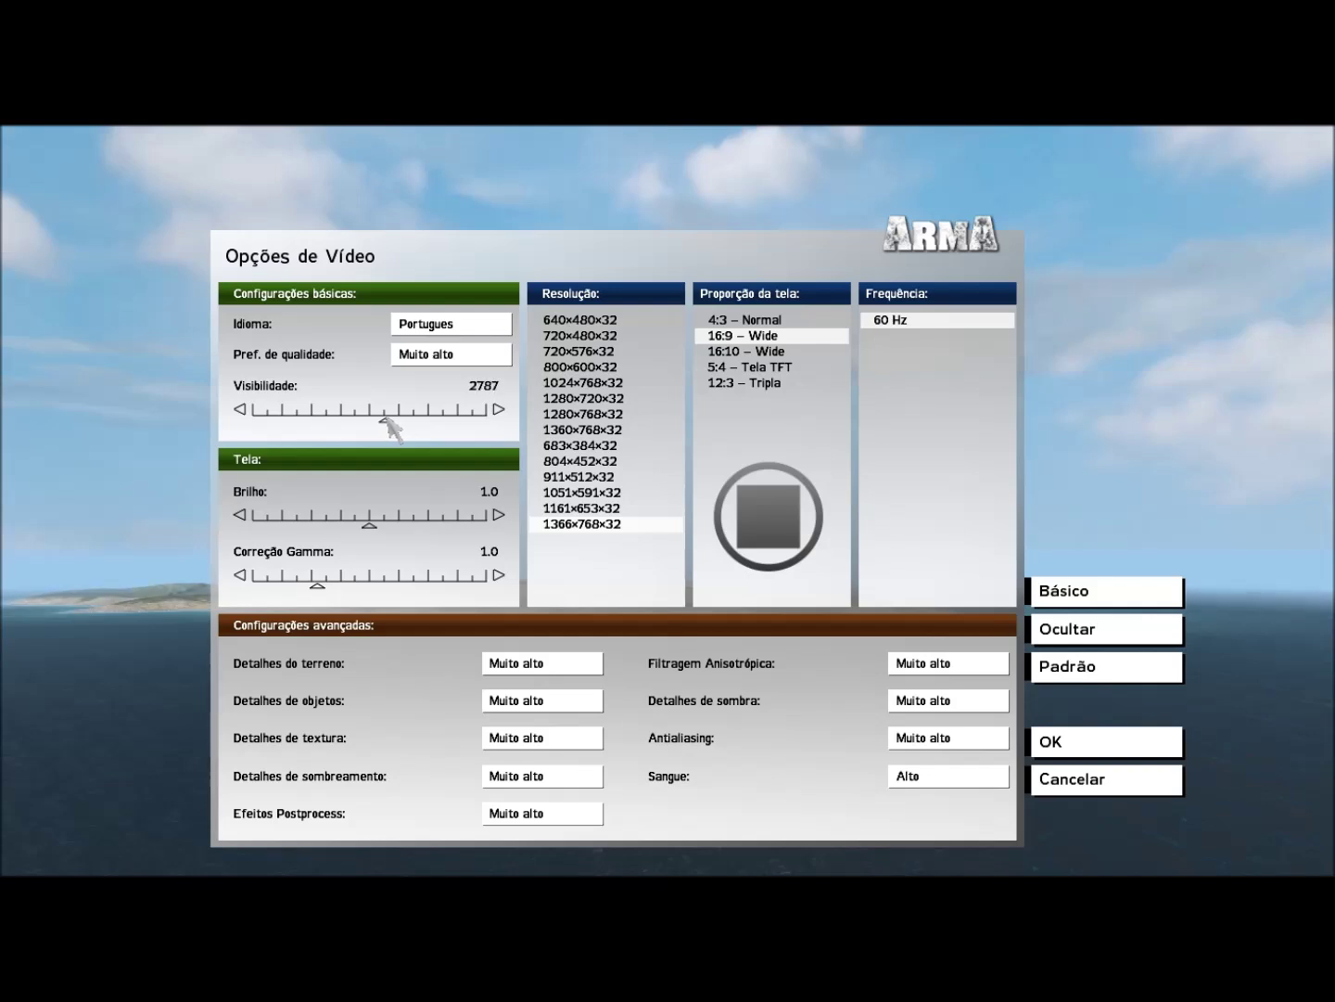
left_click_drag(396, 422, 464, 430)
left_click(531, 664)
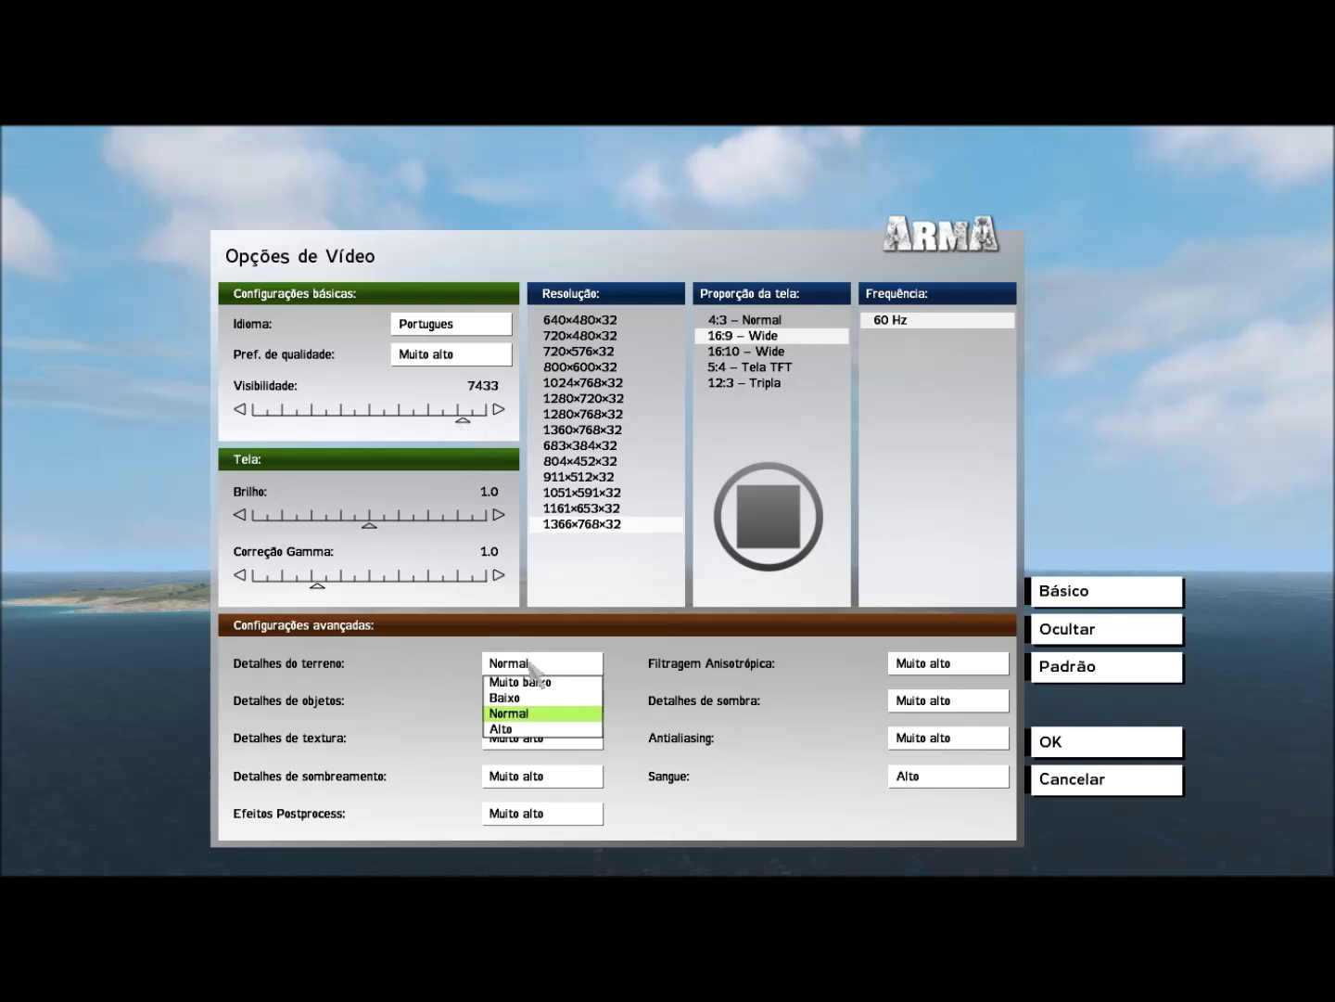
left_click(521, 729)
Lower the visibility to 3089 and set the terrain details to Muito alto.
left_click(421, 429)
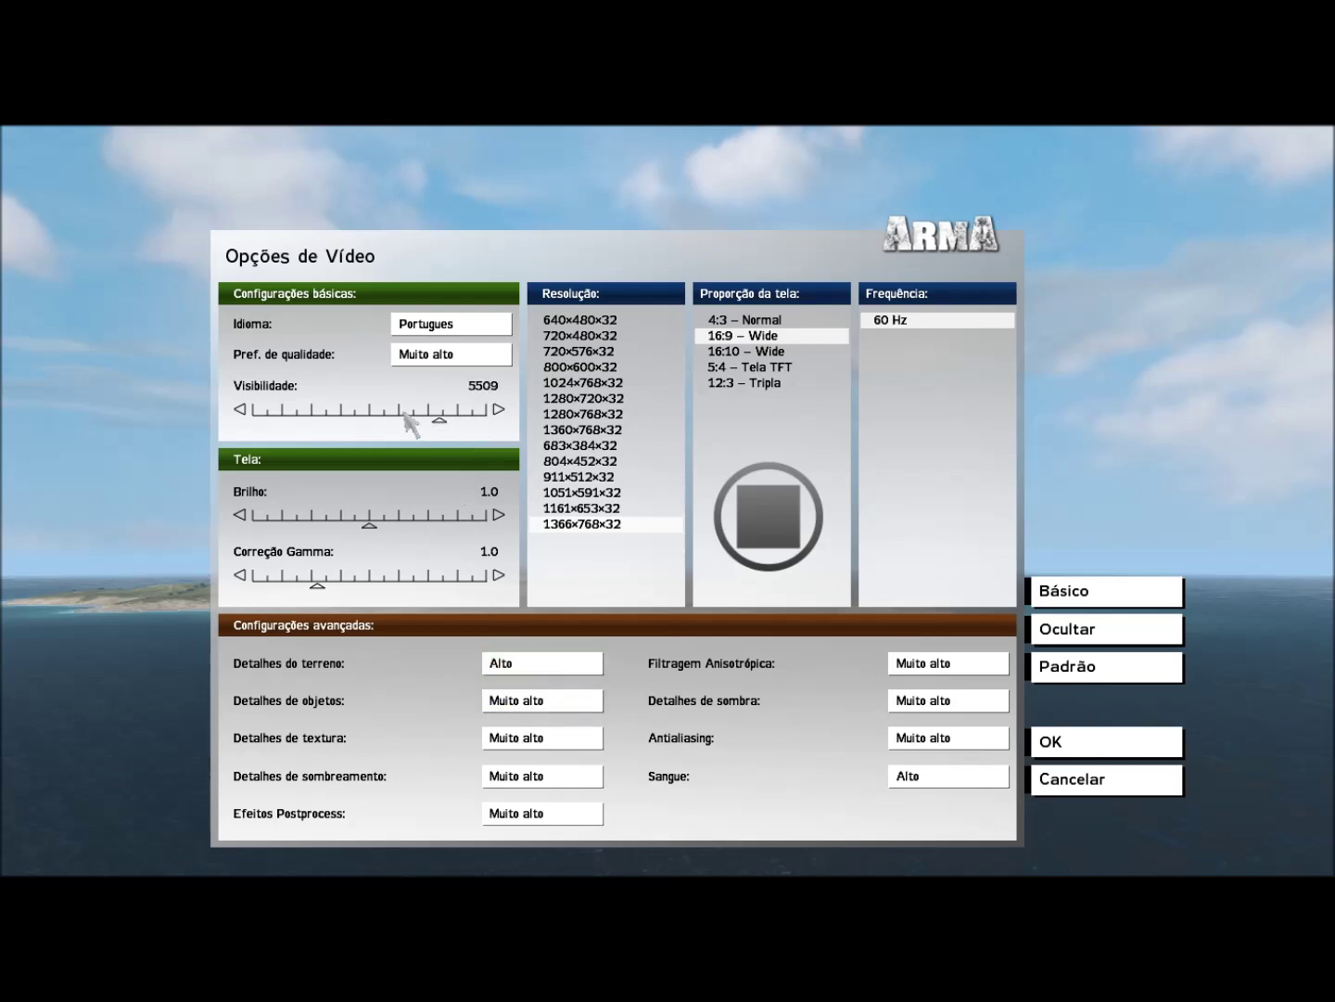
left_click(408, 427)
left_click(408, 428)
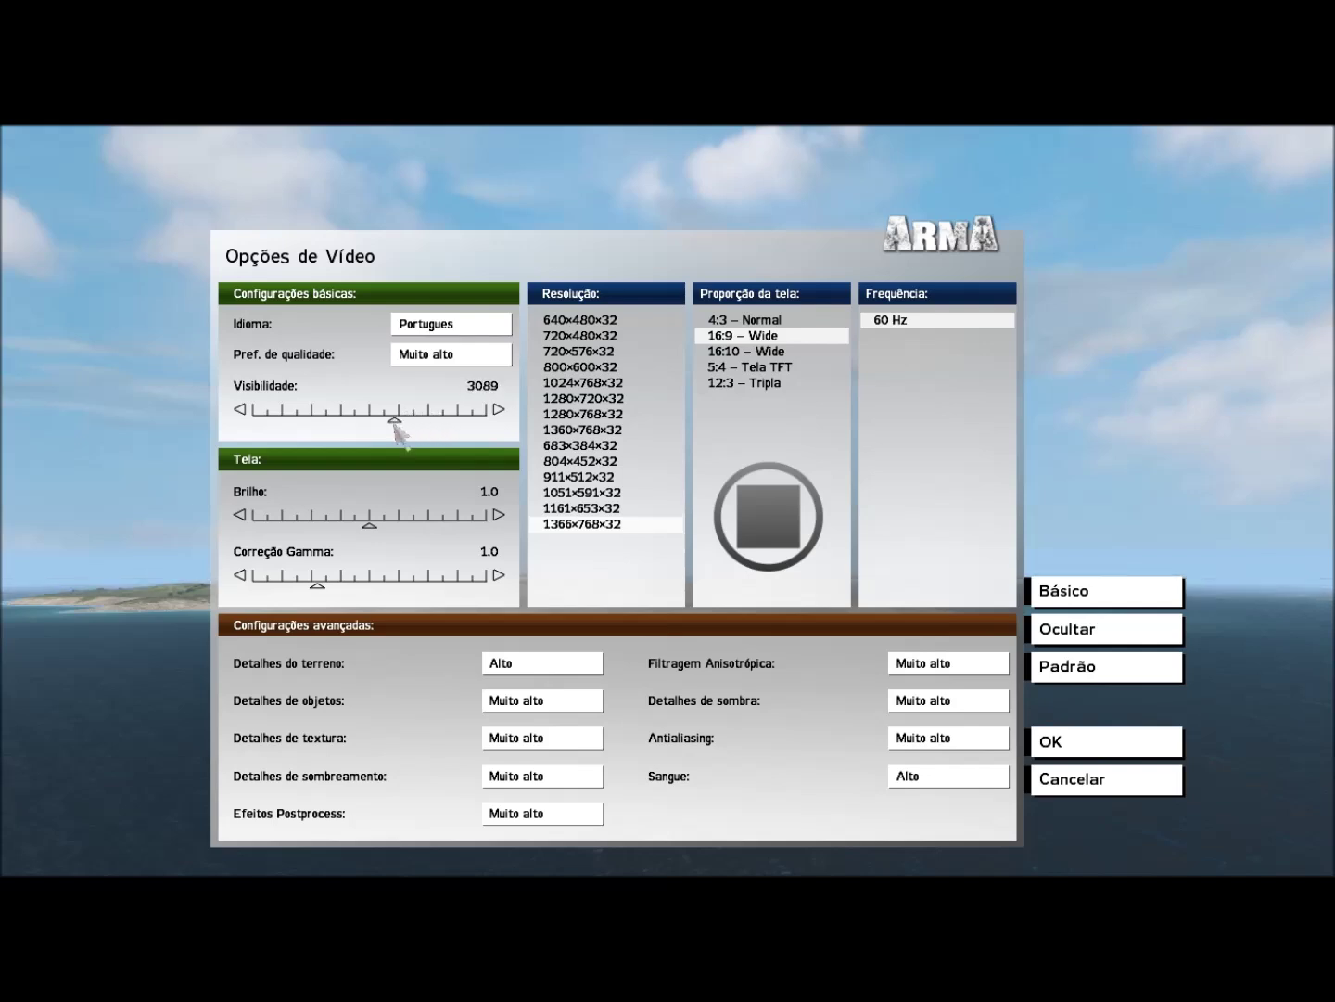
left_click(536, 663)
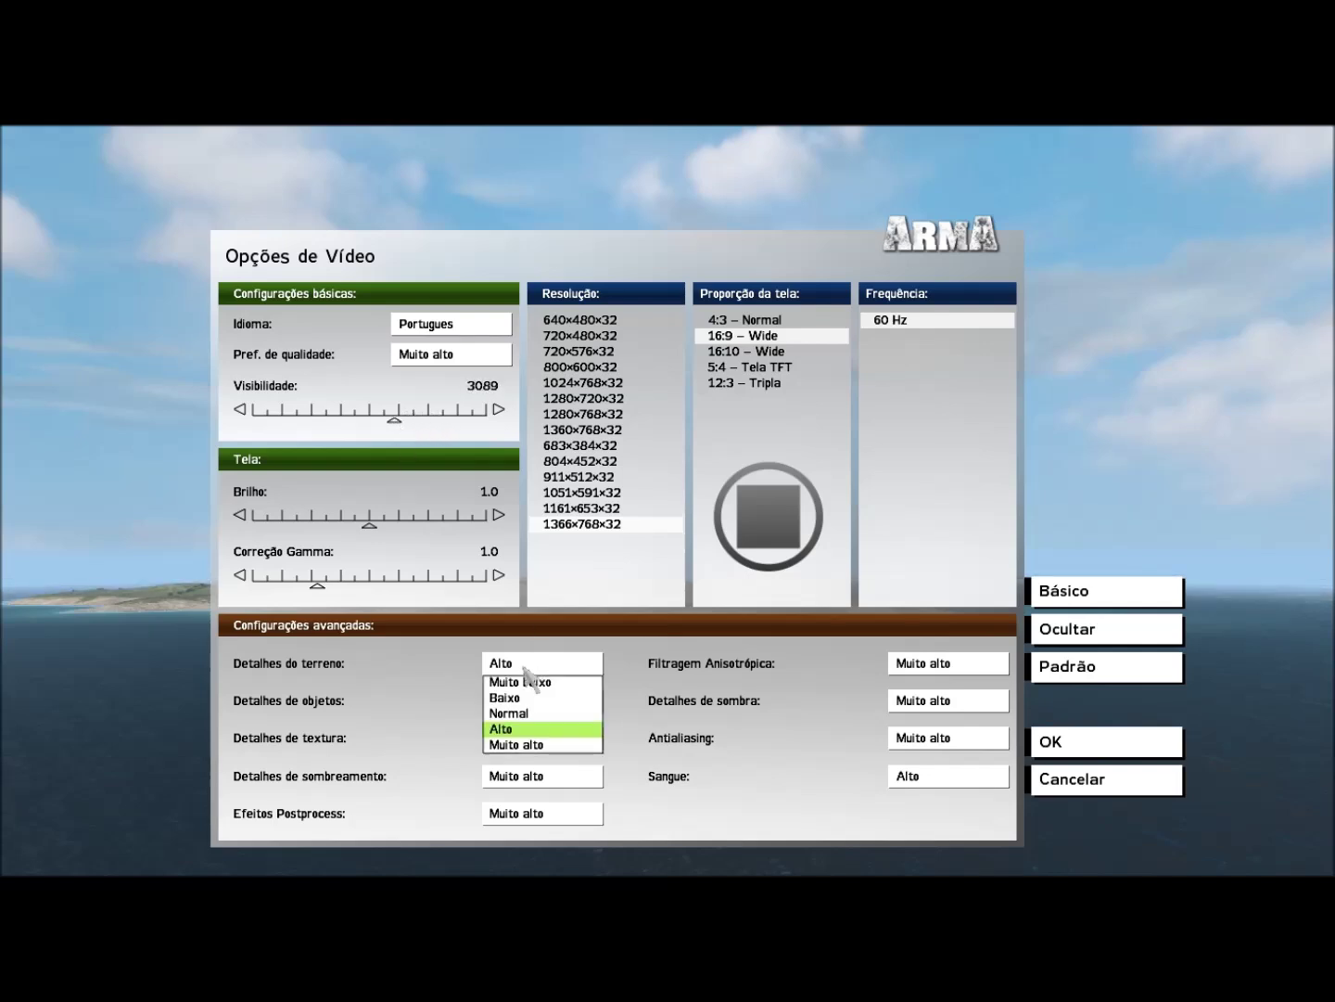
left_click(515, 745)
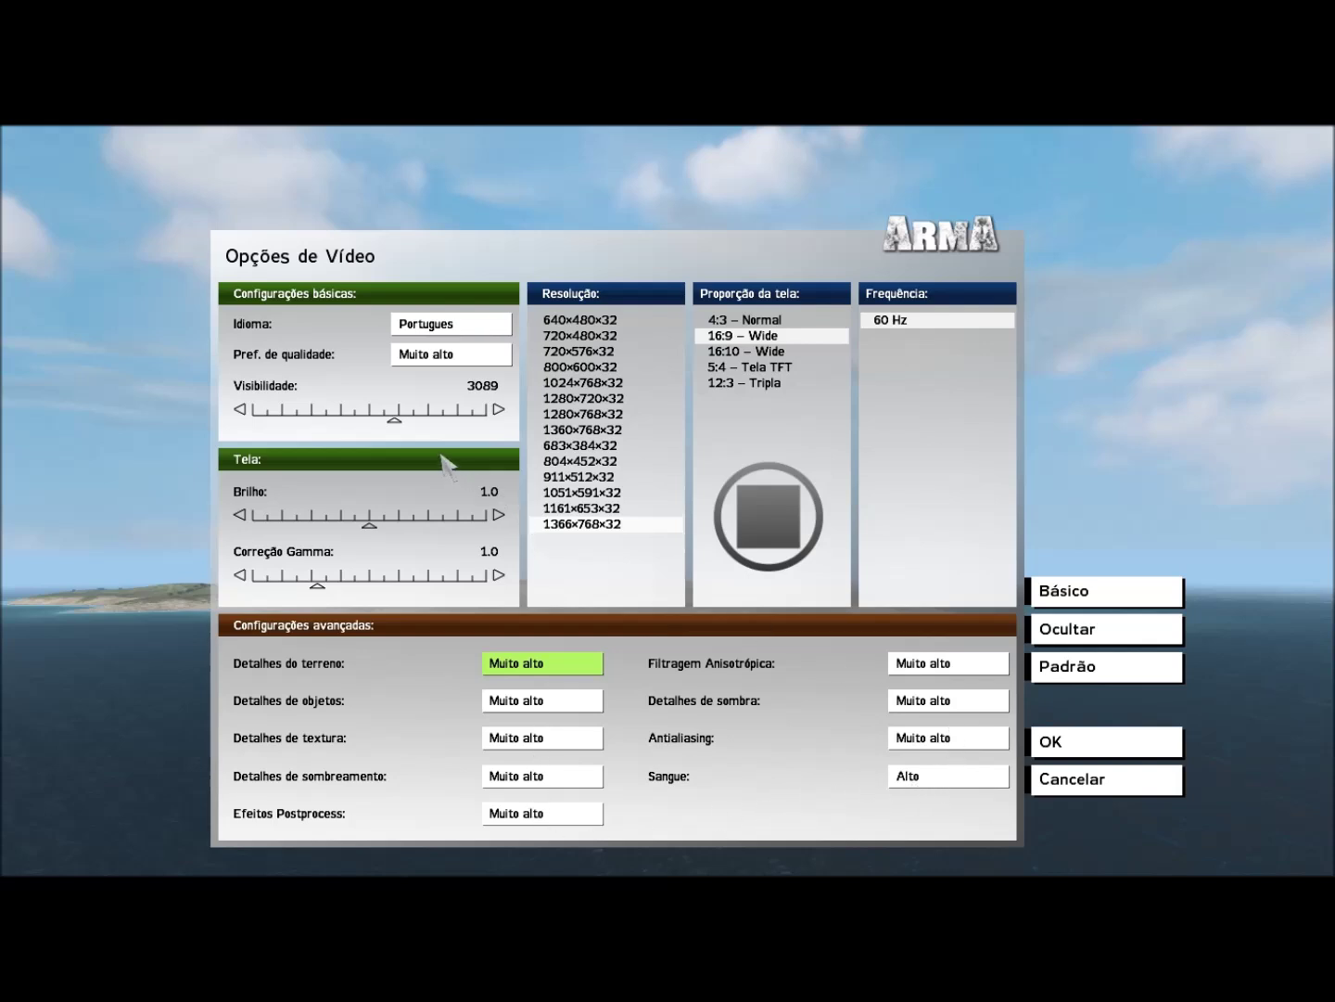
Set the visibility to 3248, keep Portugues as the language and save the video options.
left_click(396, 424)
left_click_drag(396, 424, 399, 425)
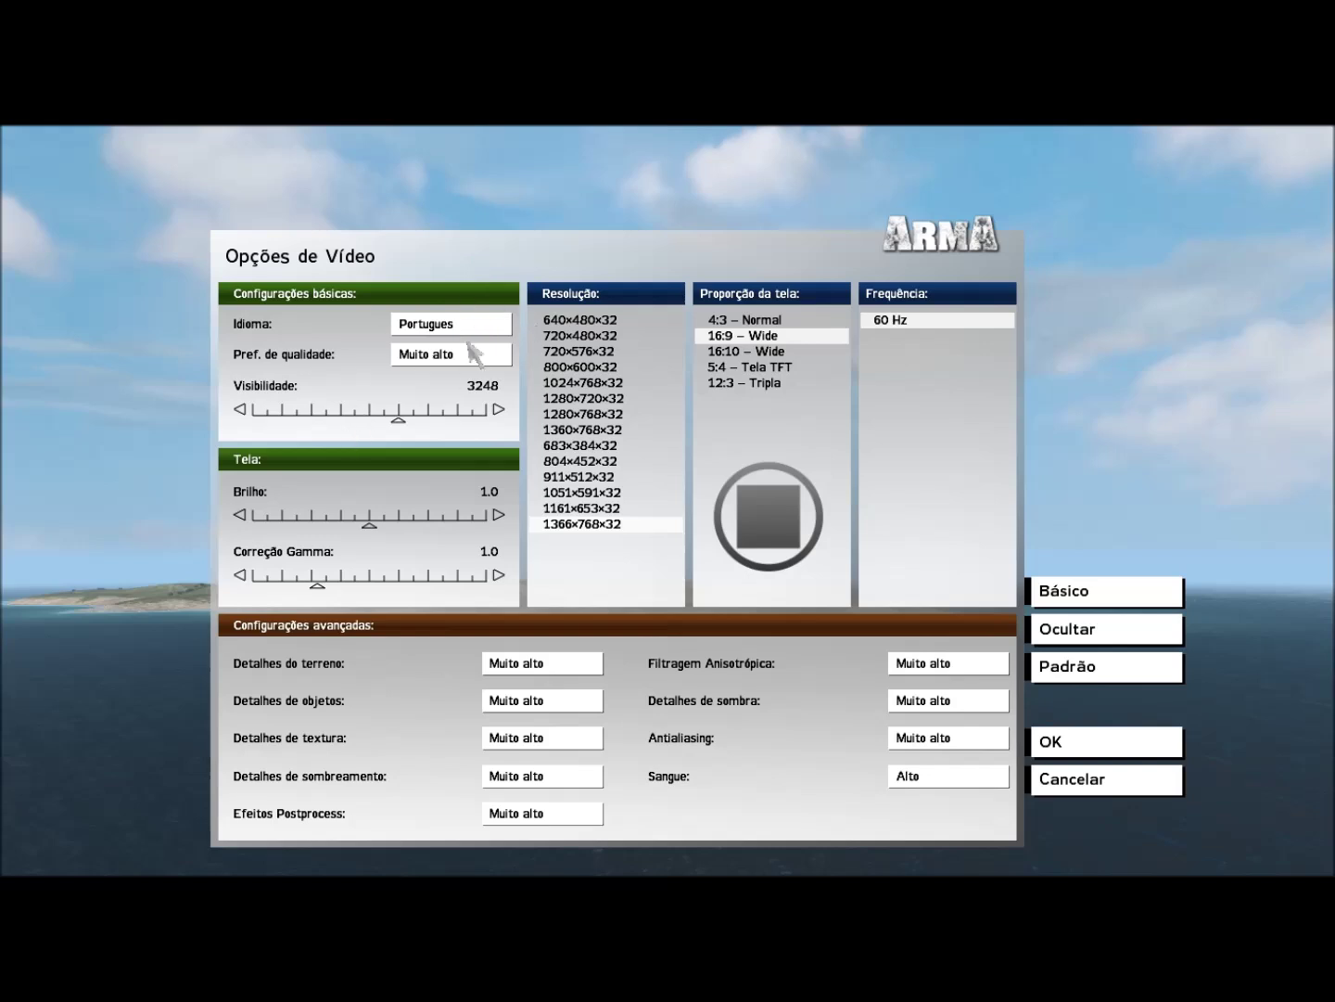
left_click(438, 327)
left_click(438, 342)
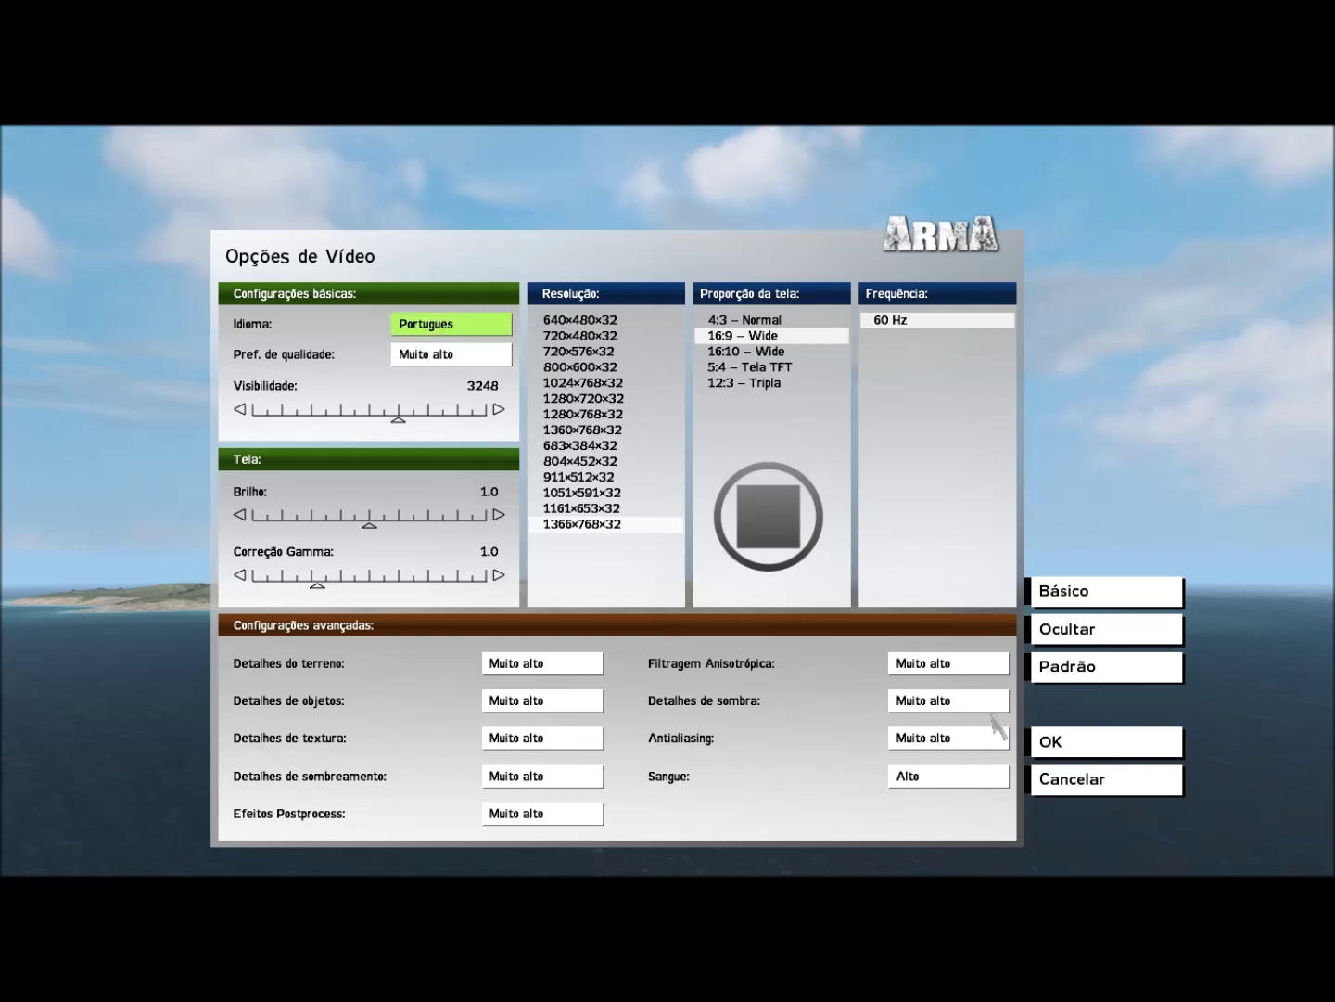
left_click(1074, 744)
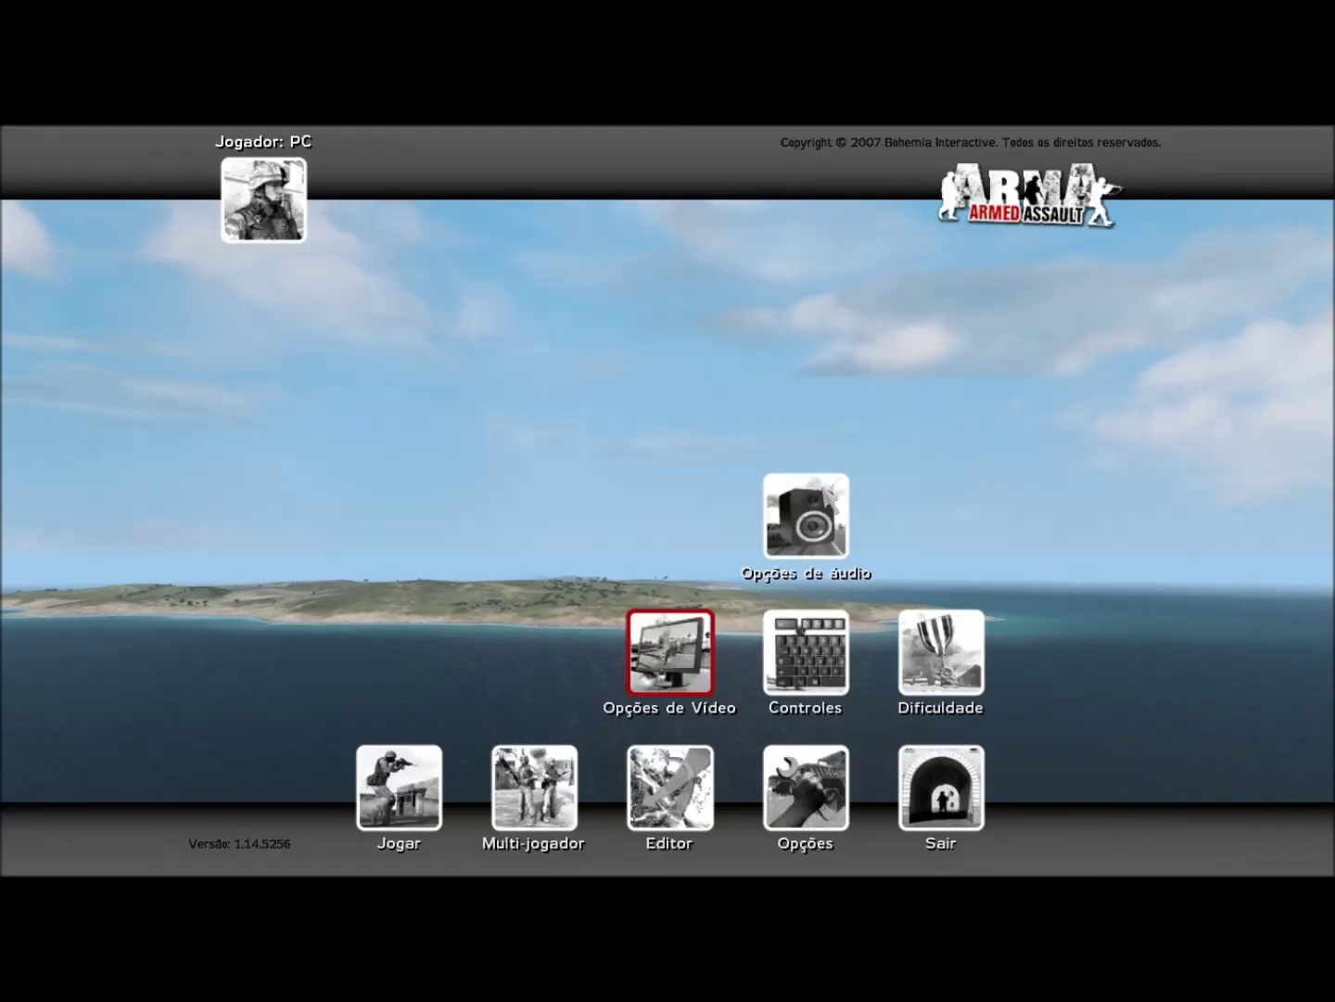
Open the difficulty settings and set the Veterano enemy units to Personalizado with an enemy skill of 0.78.
left_click(921, 646)
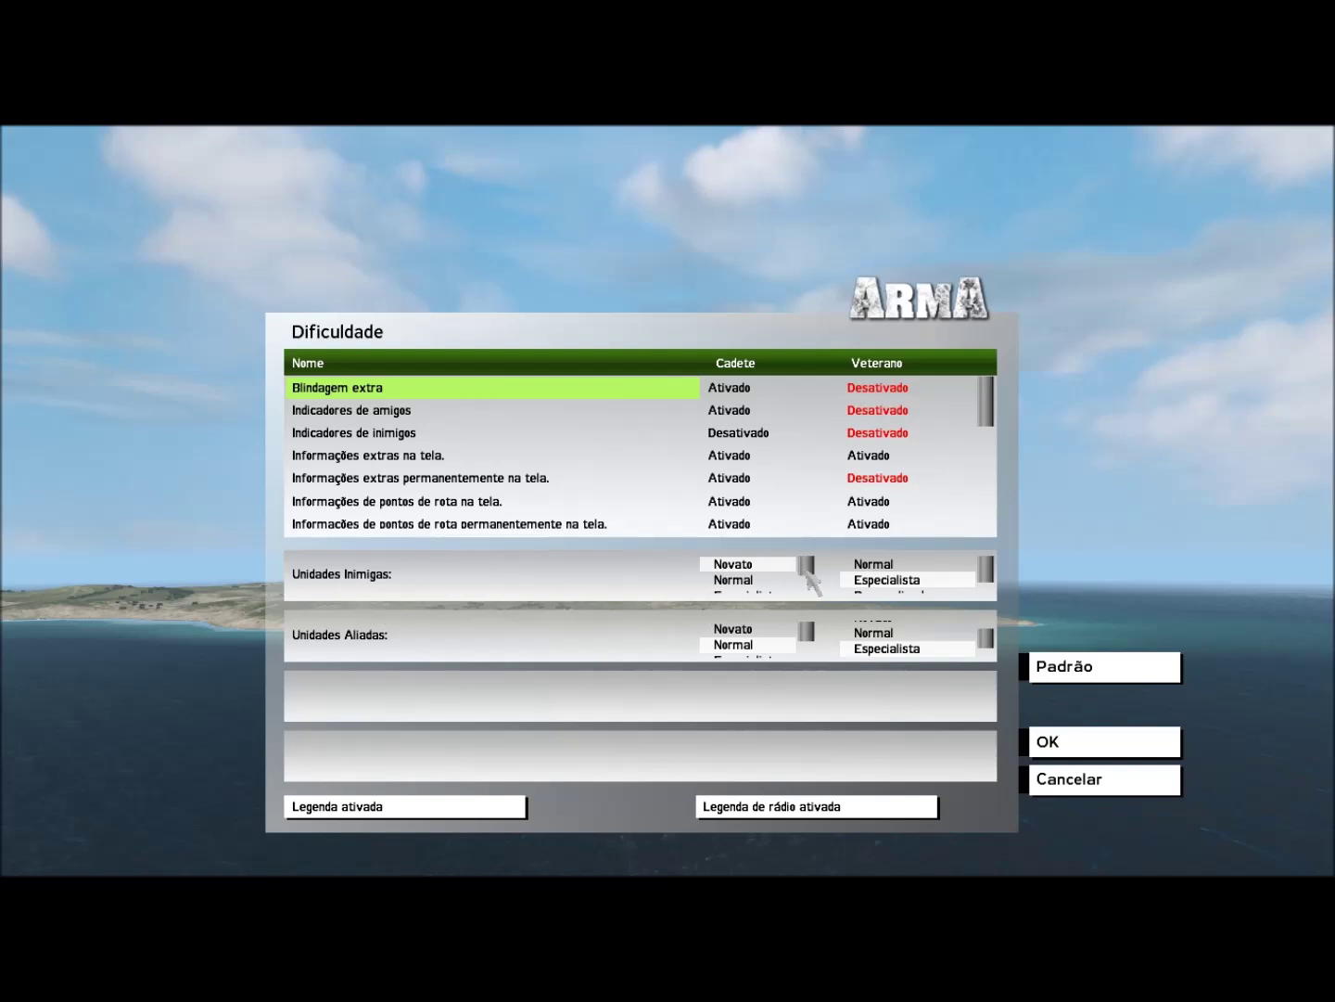
left_click(743, 580)
left_click(743, 581)
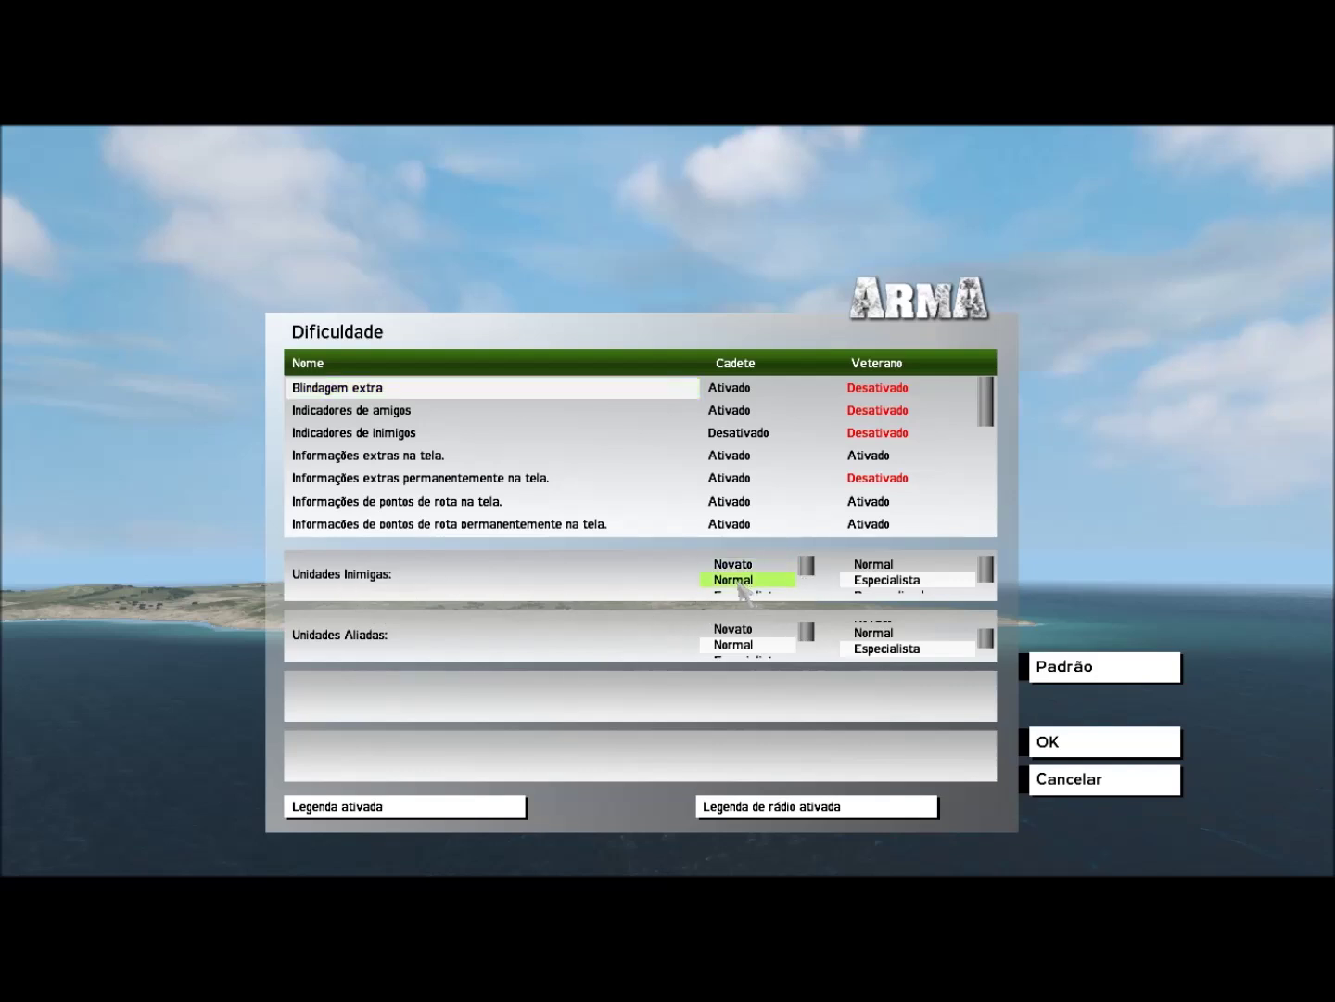
scroll(738, 581, "up", 1)
left_click(990, 584)
left_click_drag(990, 585, 994, 603)
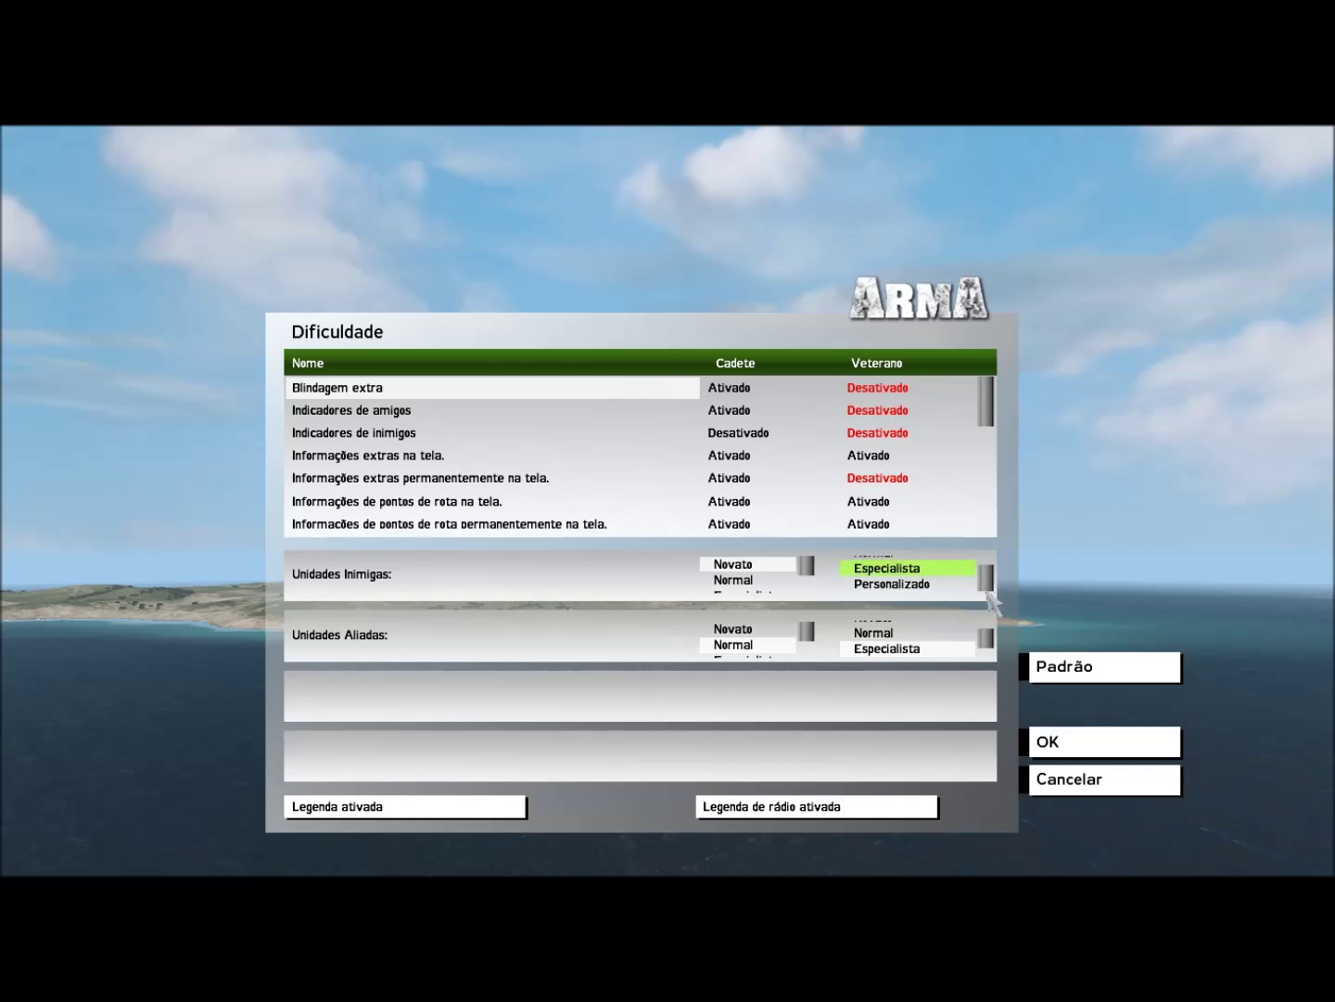
left_click(902, 586)
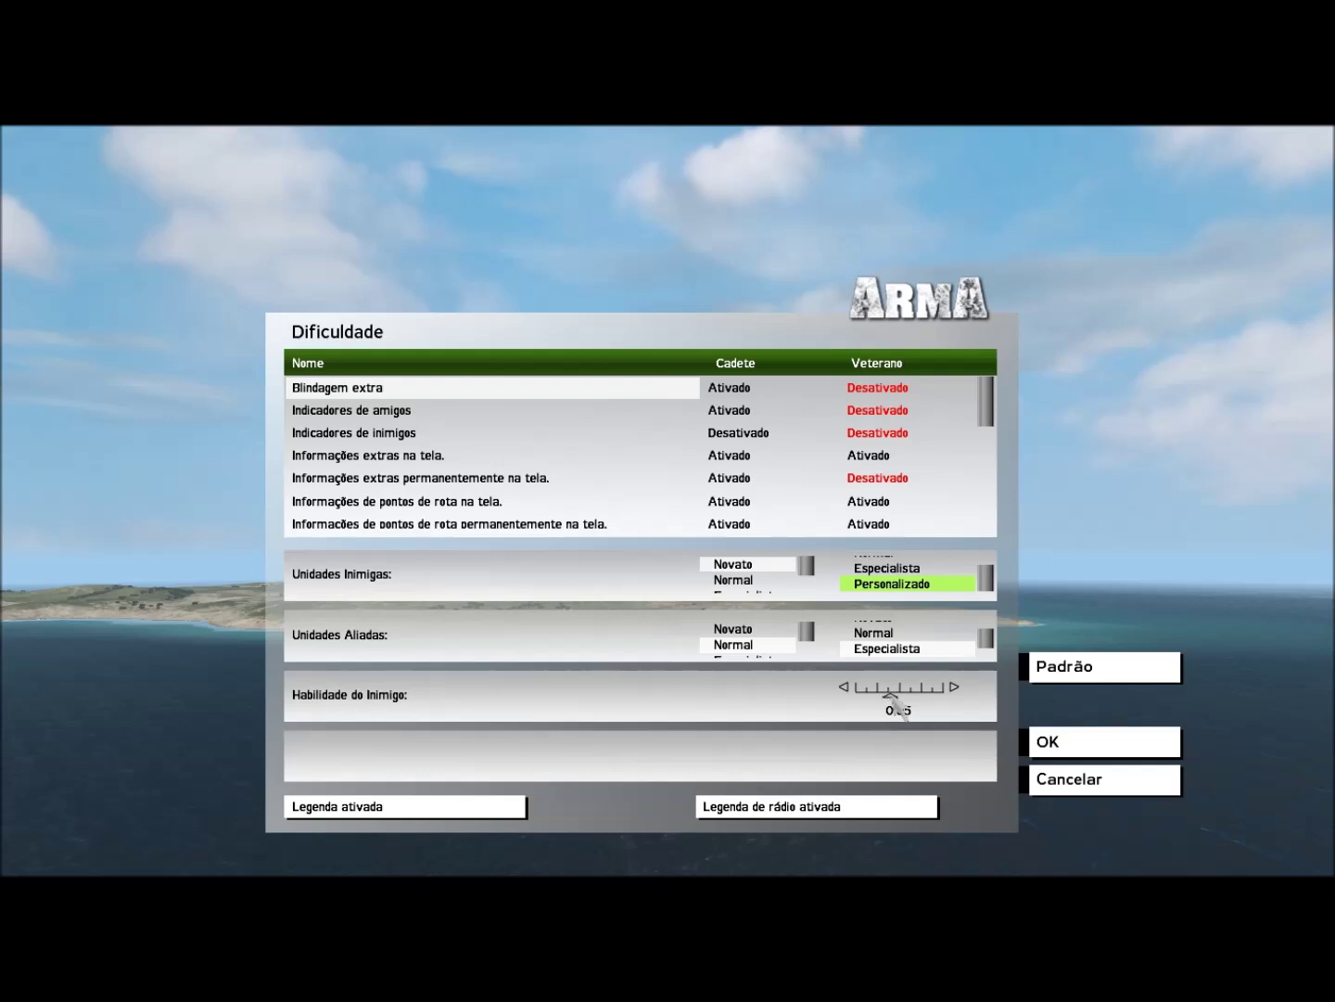
left_click_drag(889, 692, 874, 714)
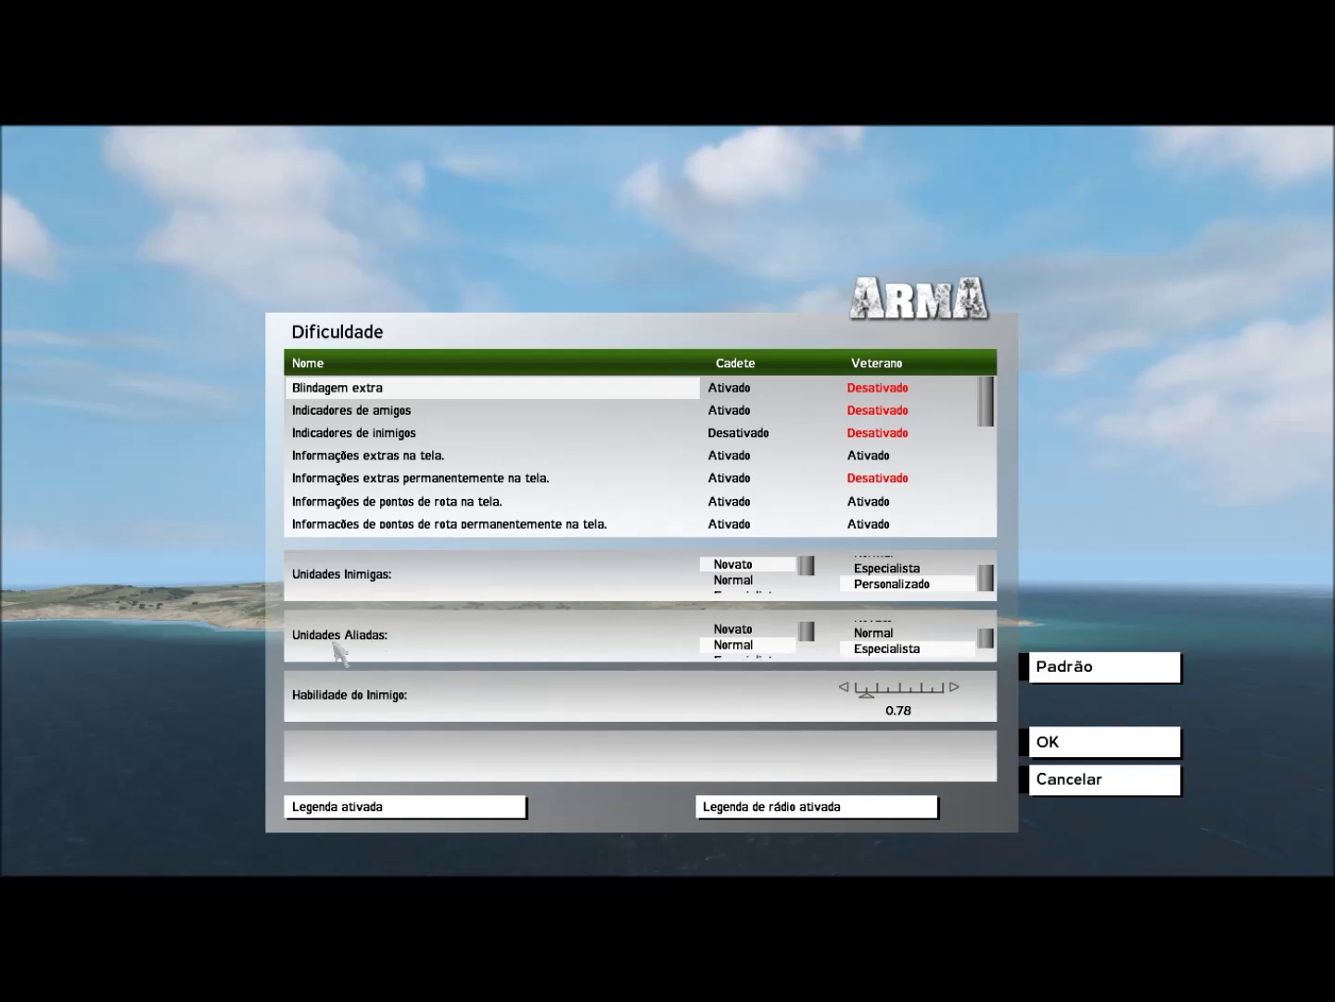
Set the allied units to Personalizado for both the Cadete and Veterano difficulty levels.
left_click(735, 645)
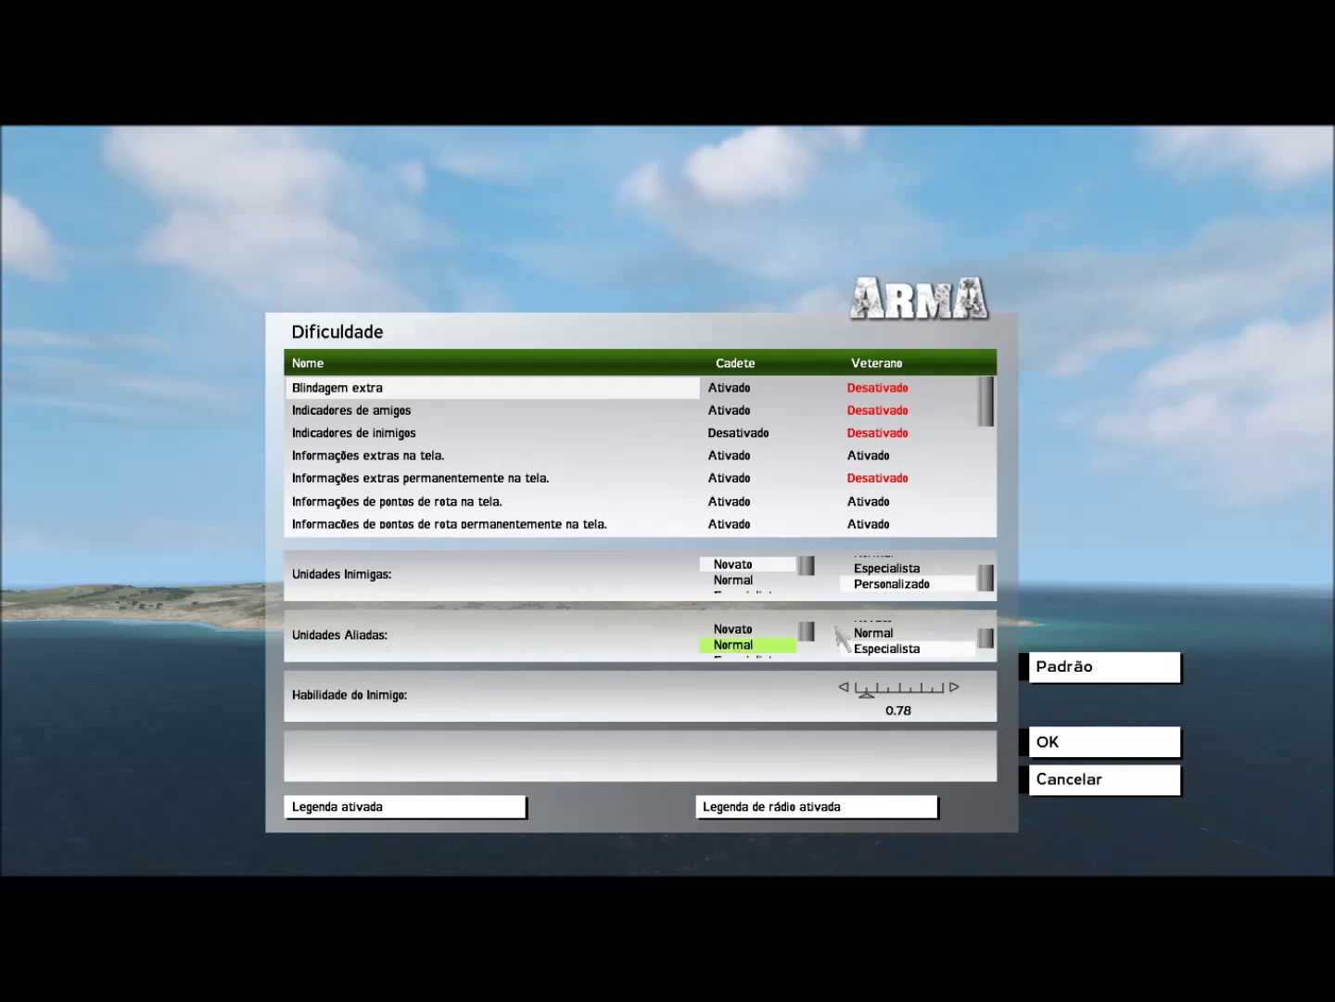
scroll(814, 640, "down", 1)
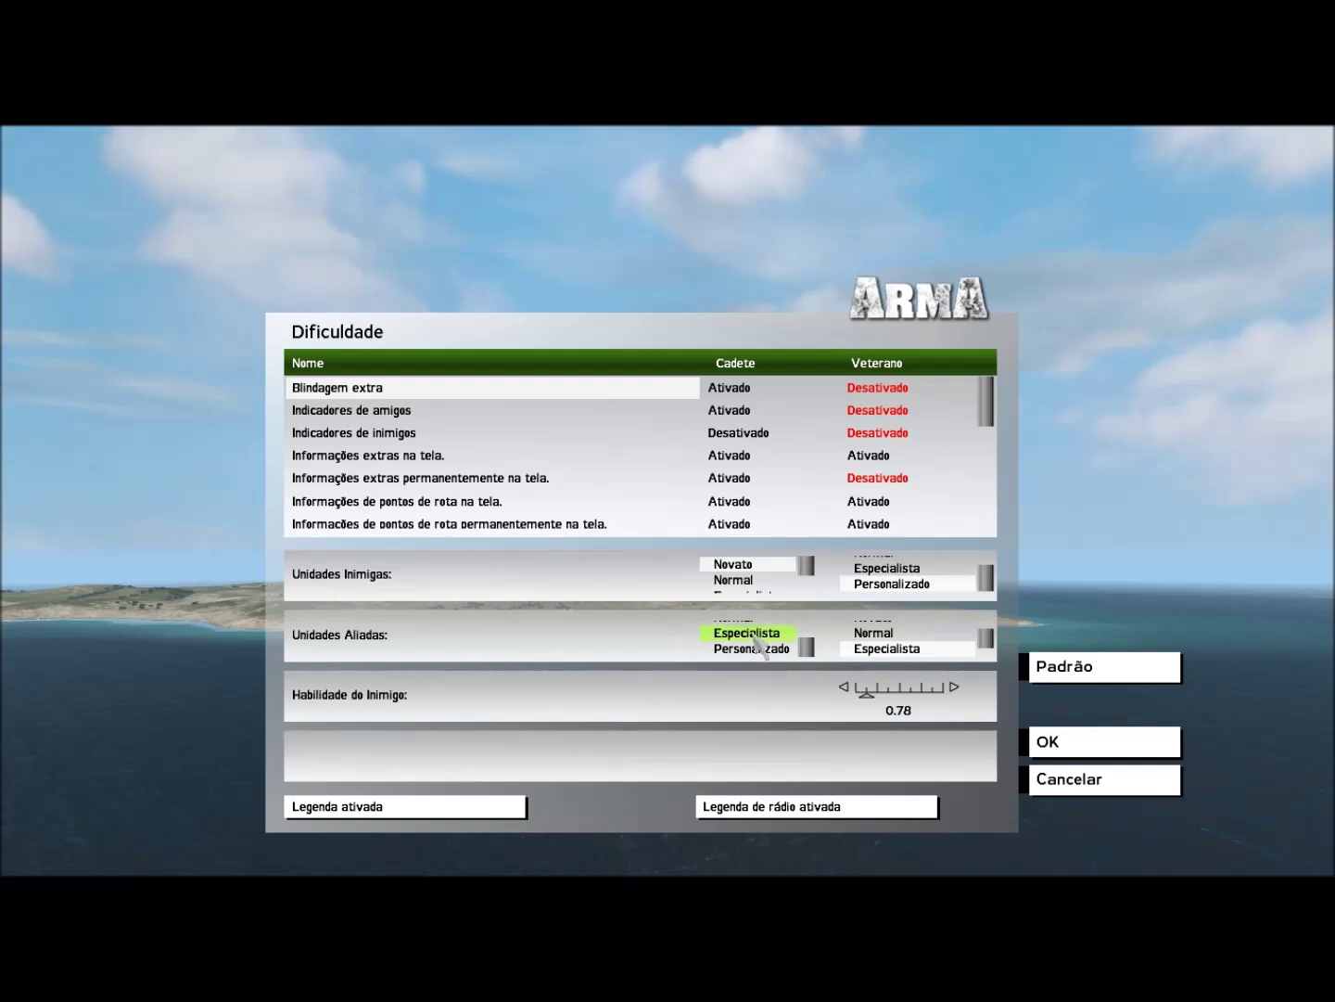
left_click(987, 639)
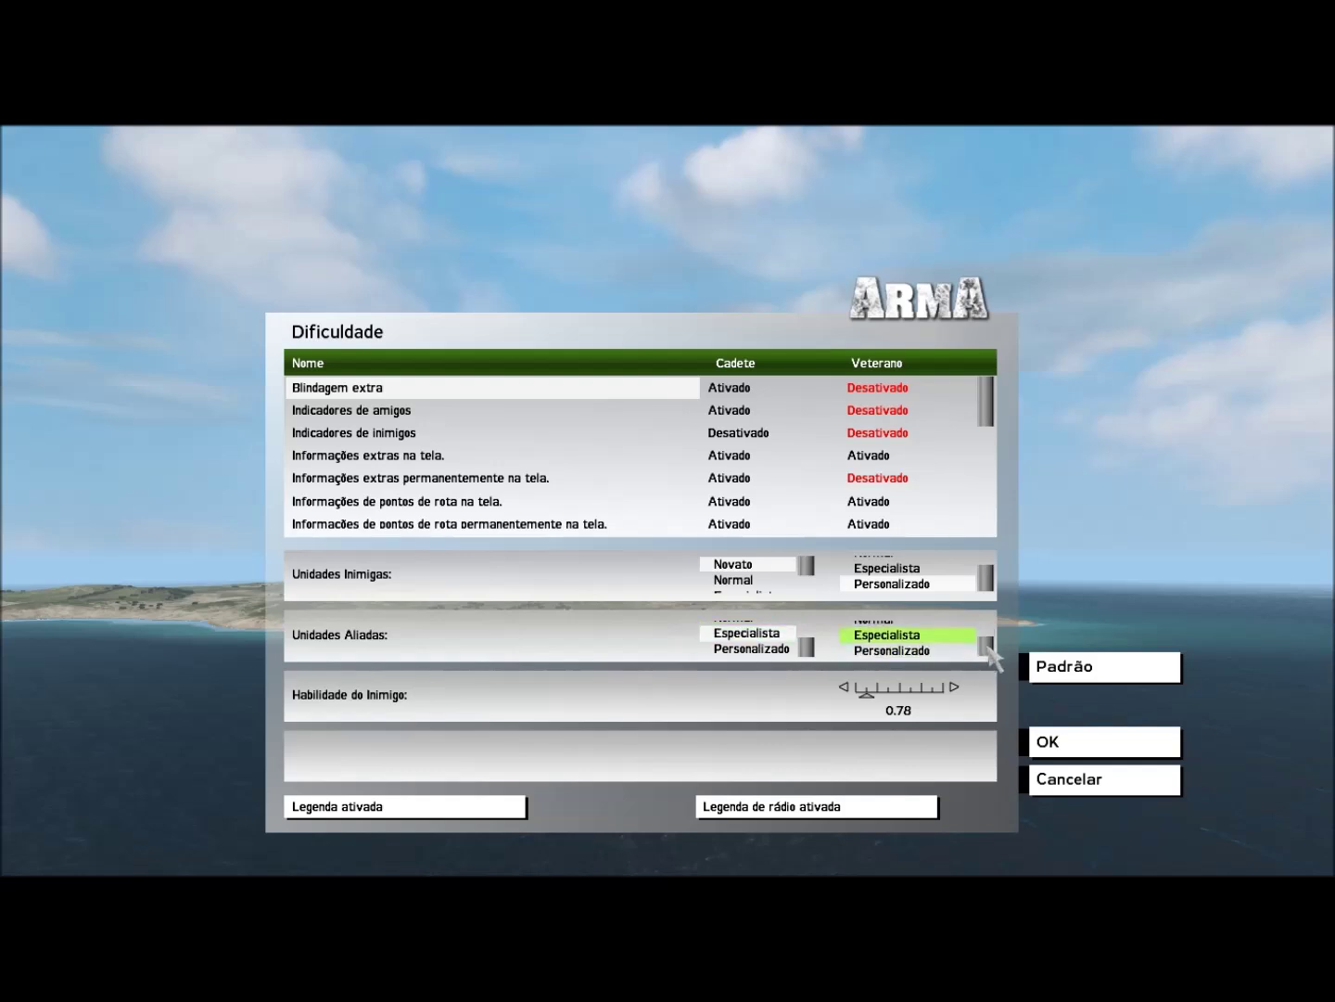
left_click(884, 649)
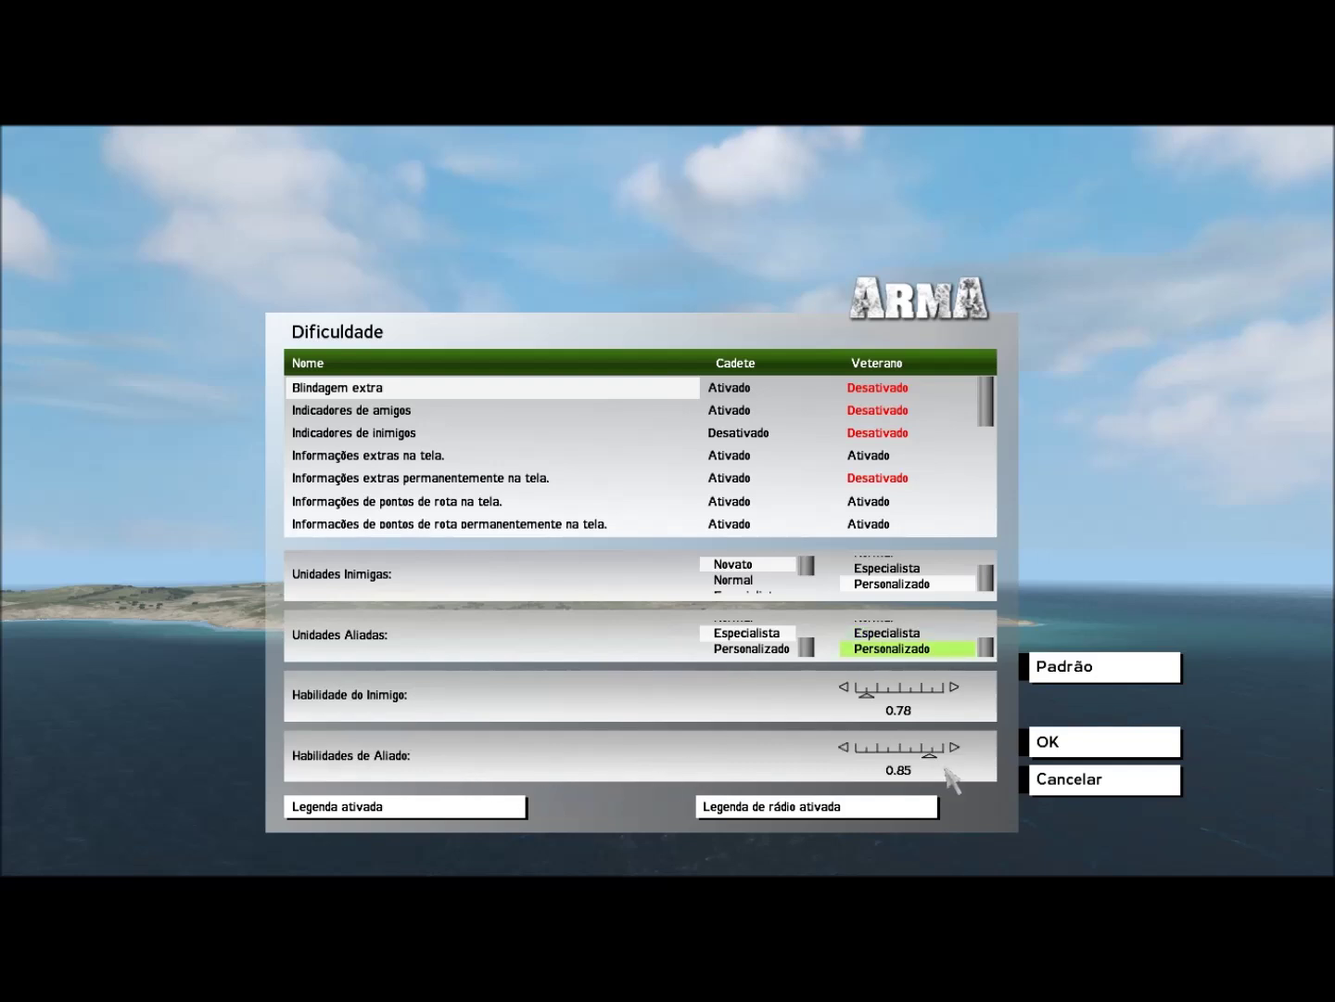
left_click(753, 647)
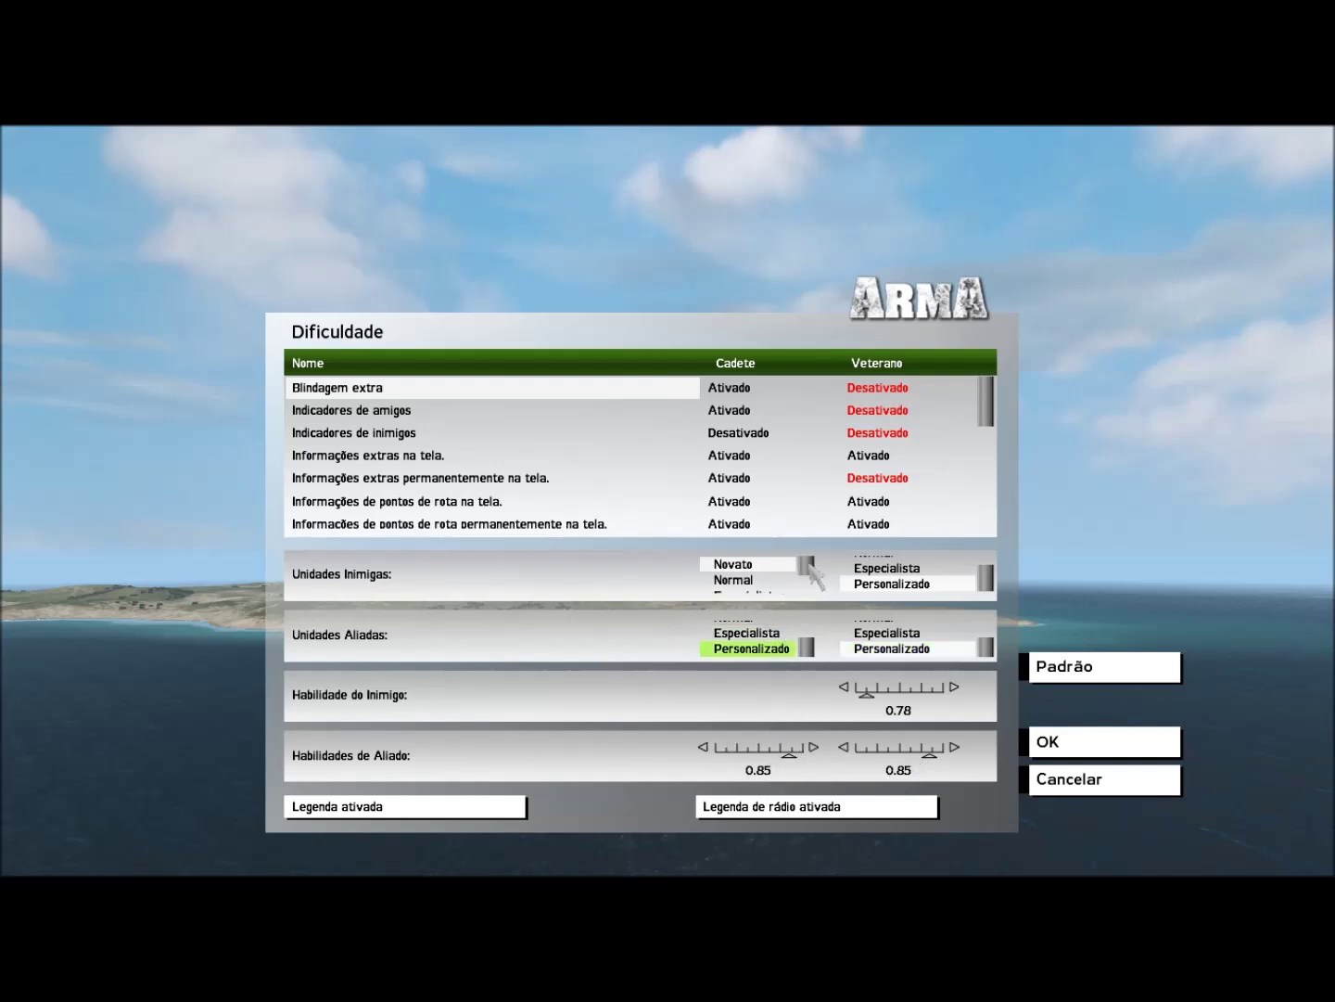
Set the Cadete enemy units to Personalizado with an enemy skill of 0.27 and save the difficulty settings.
left_click_drag(806, 567, 806, 590)
left_click(751, 584)
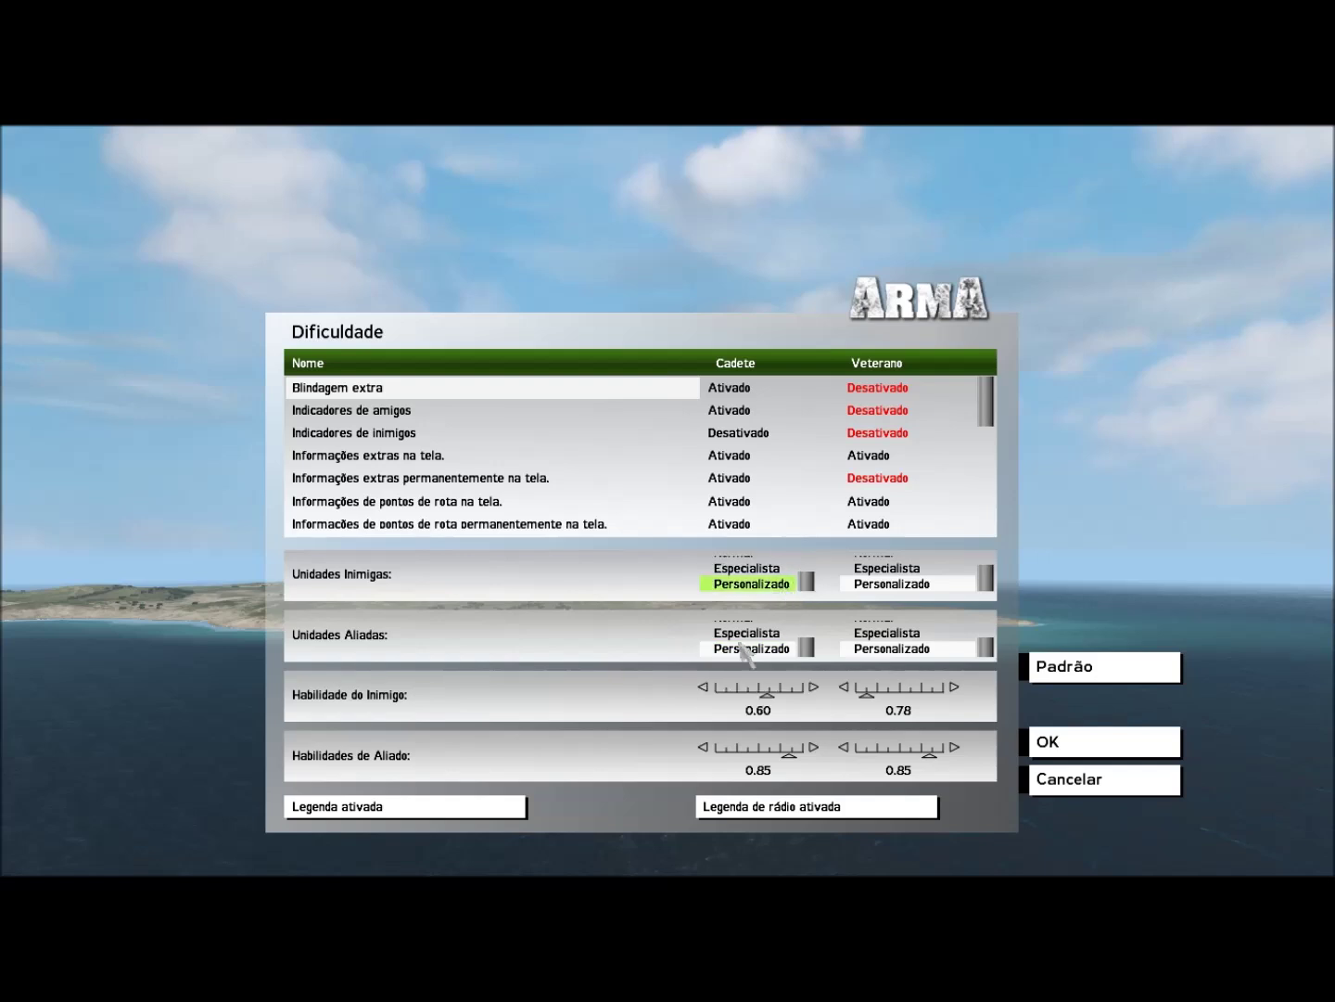
left_click(772, 696)
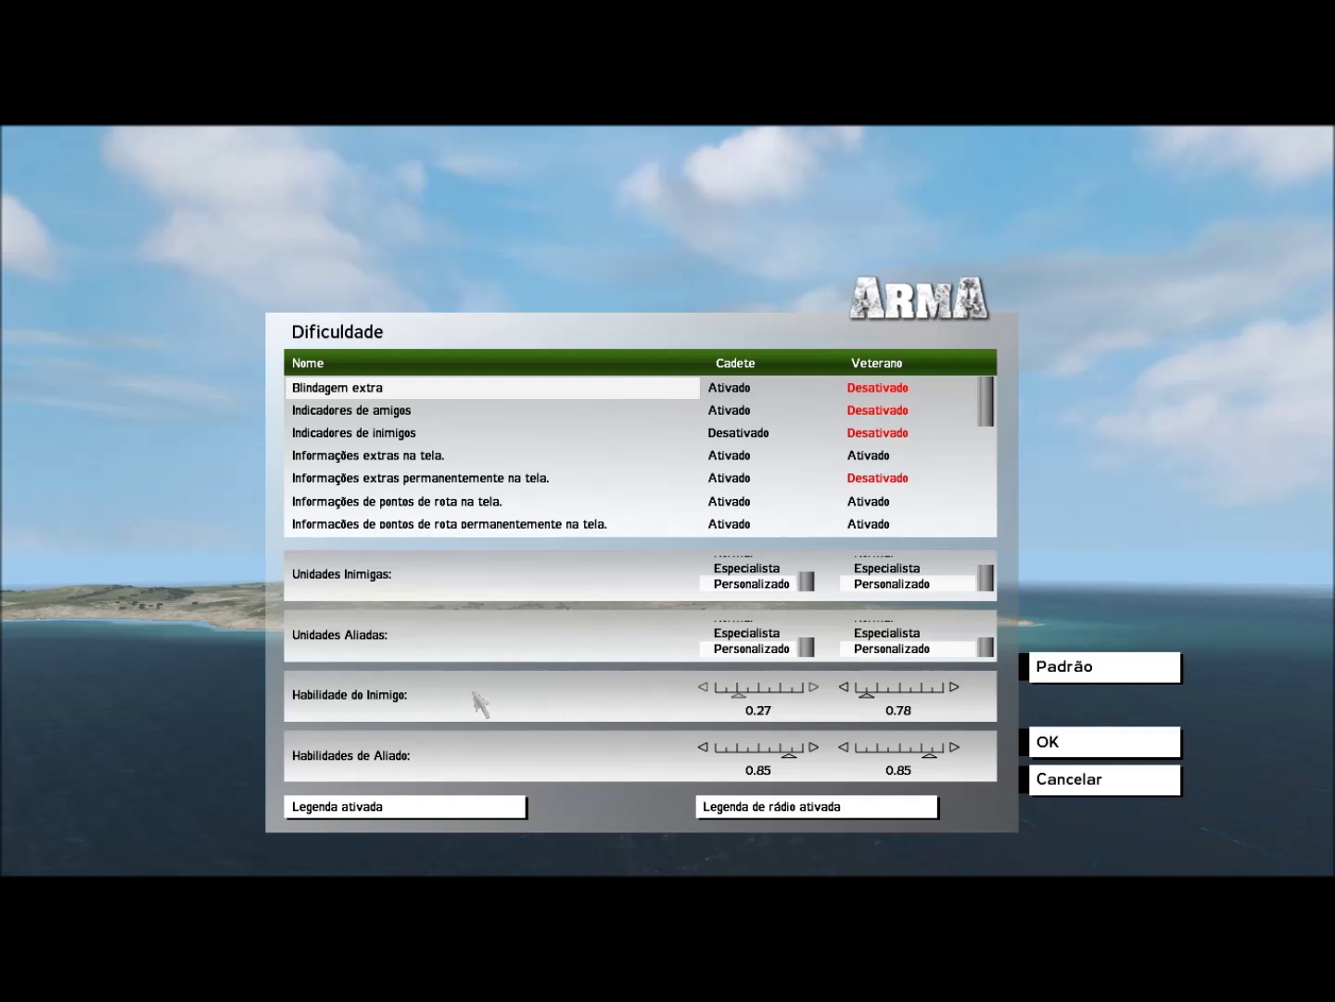
left_click(797, 810)
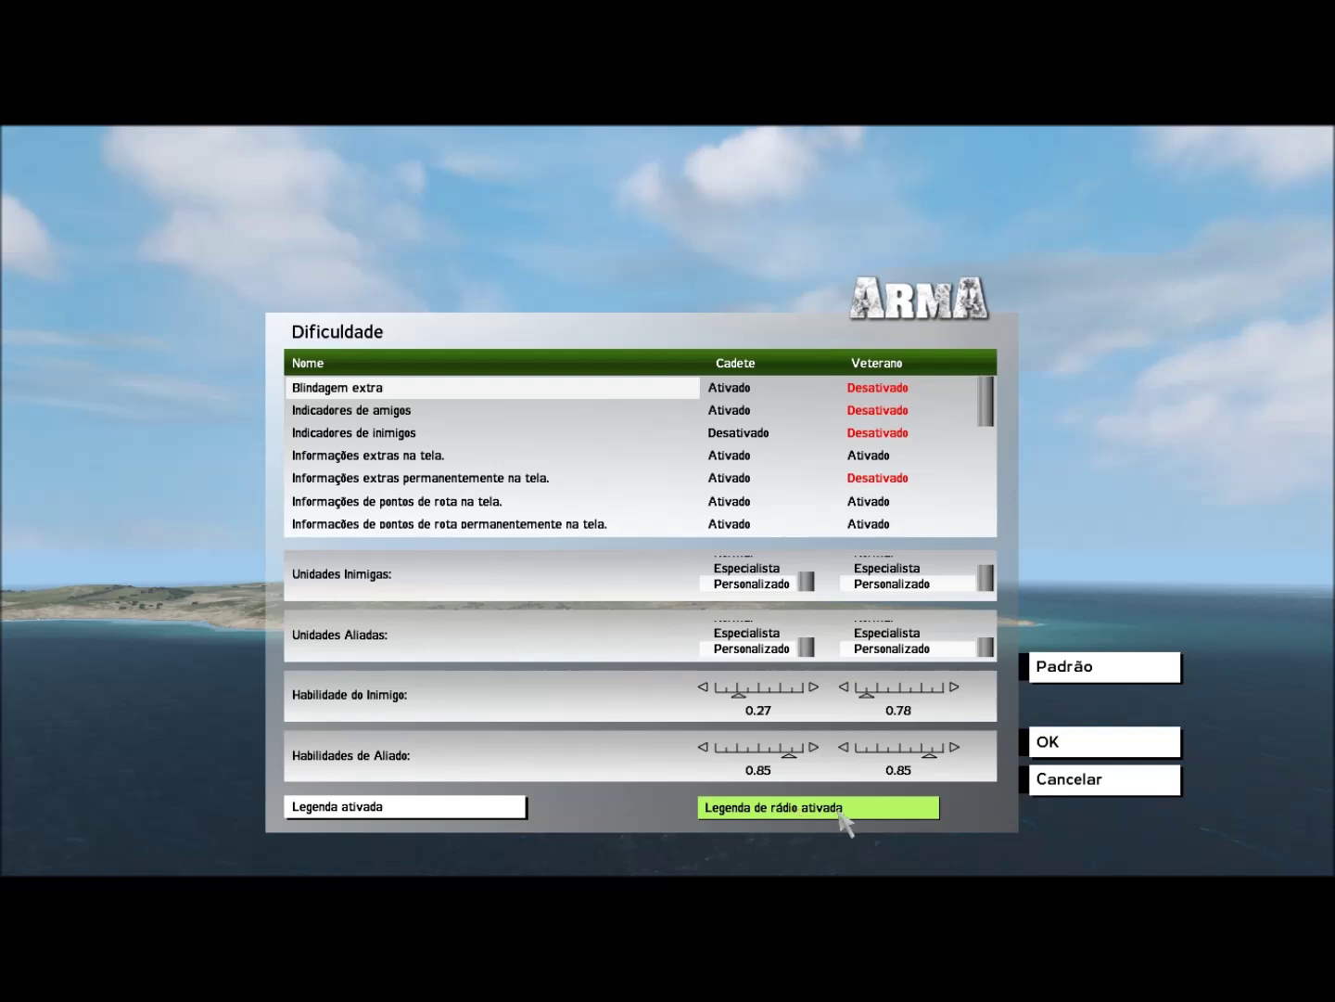
left_click(1079, 747)
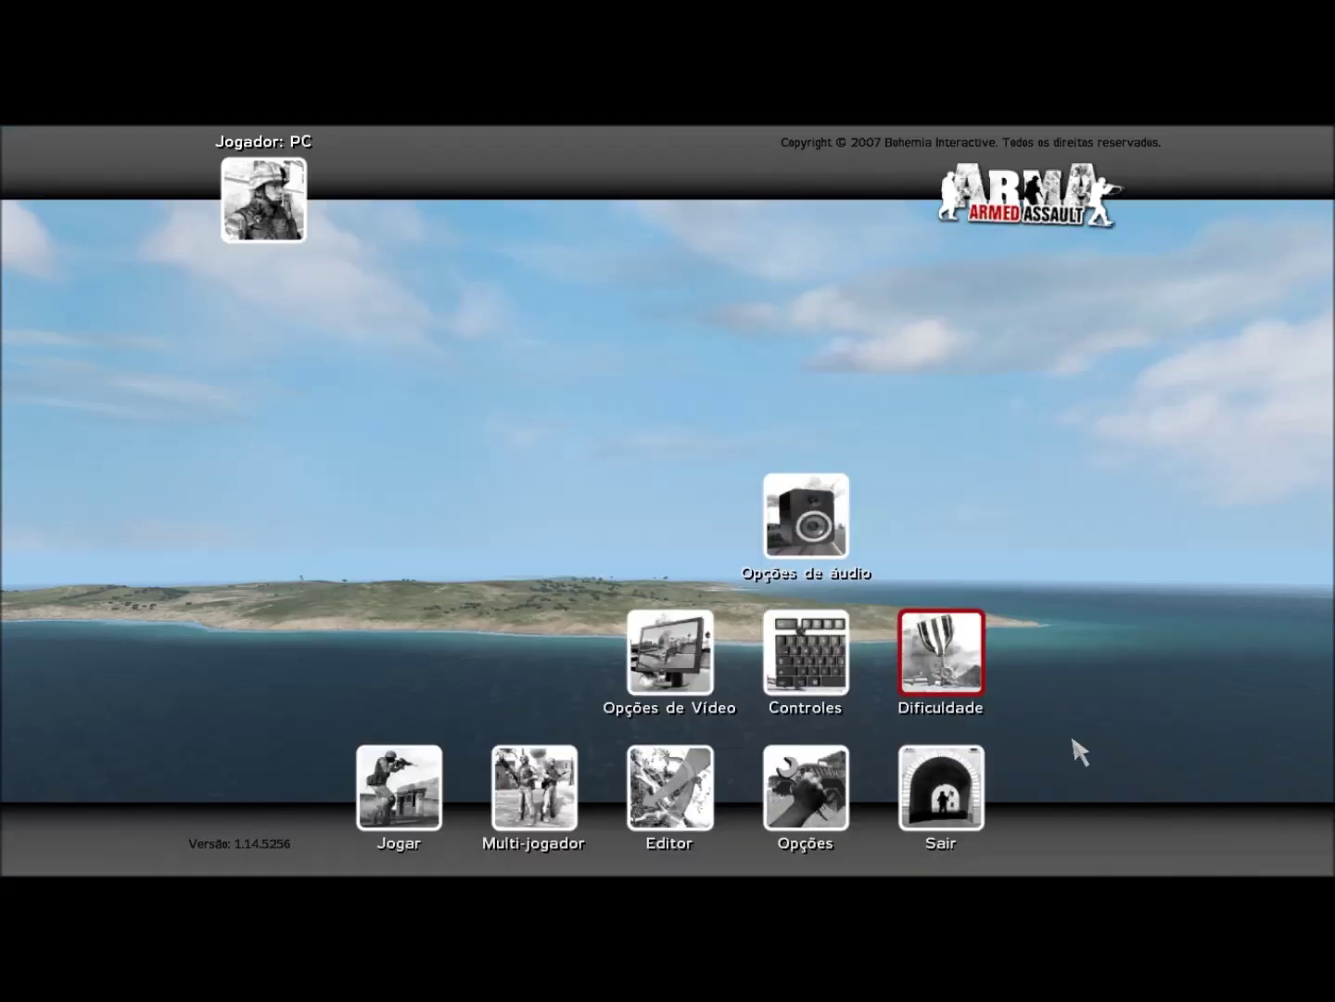
Set the effects, radio and music volumes to 8.0 in the audio options, keep EAX enabled and save.
left_click(799, 516)
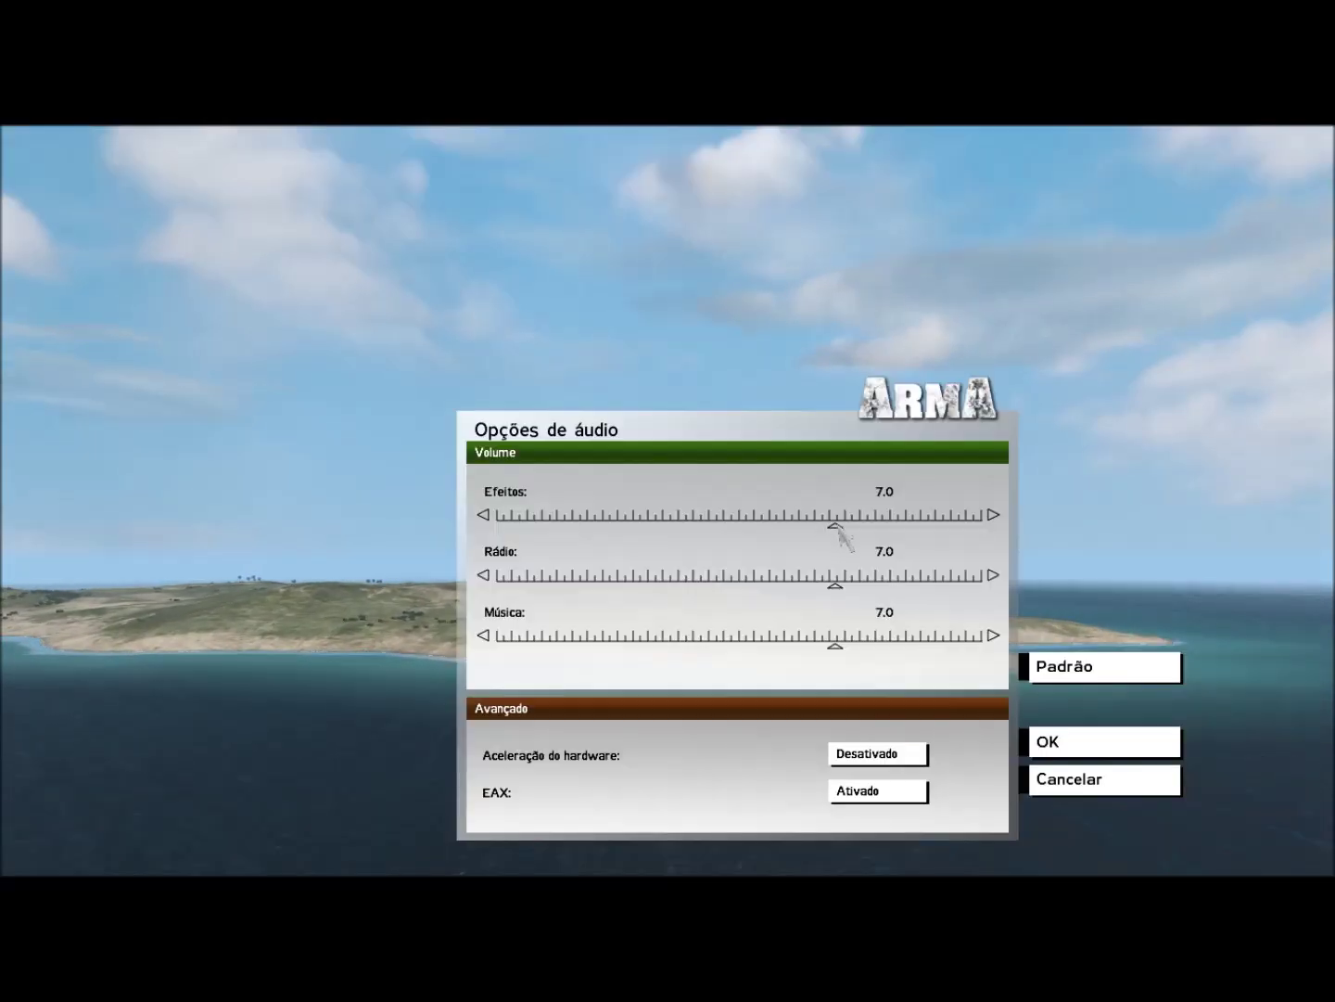
left_click_drag(844, 528, 874, 536)
left_click_drag(837, 595, 876, 595)
left_click_drag(837, 647, 883, 651)
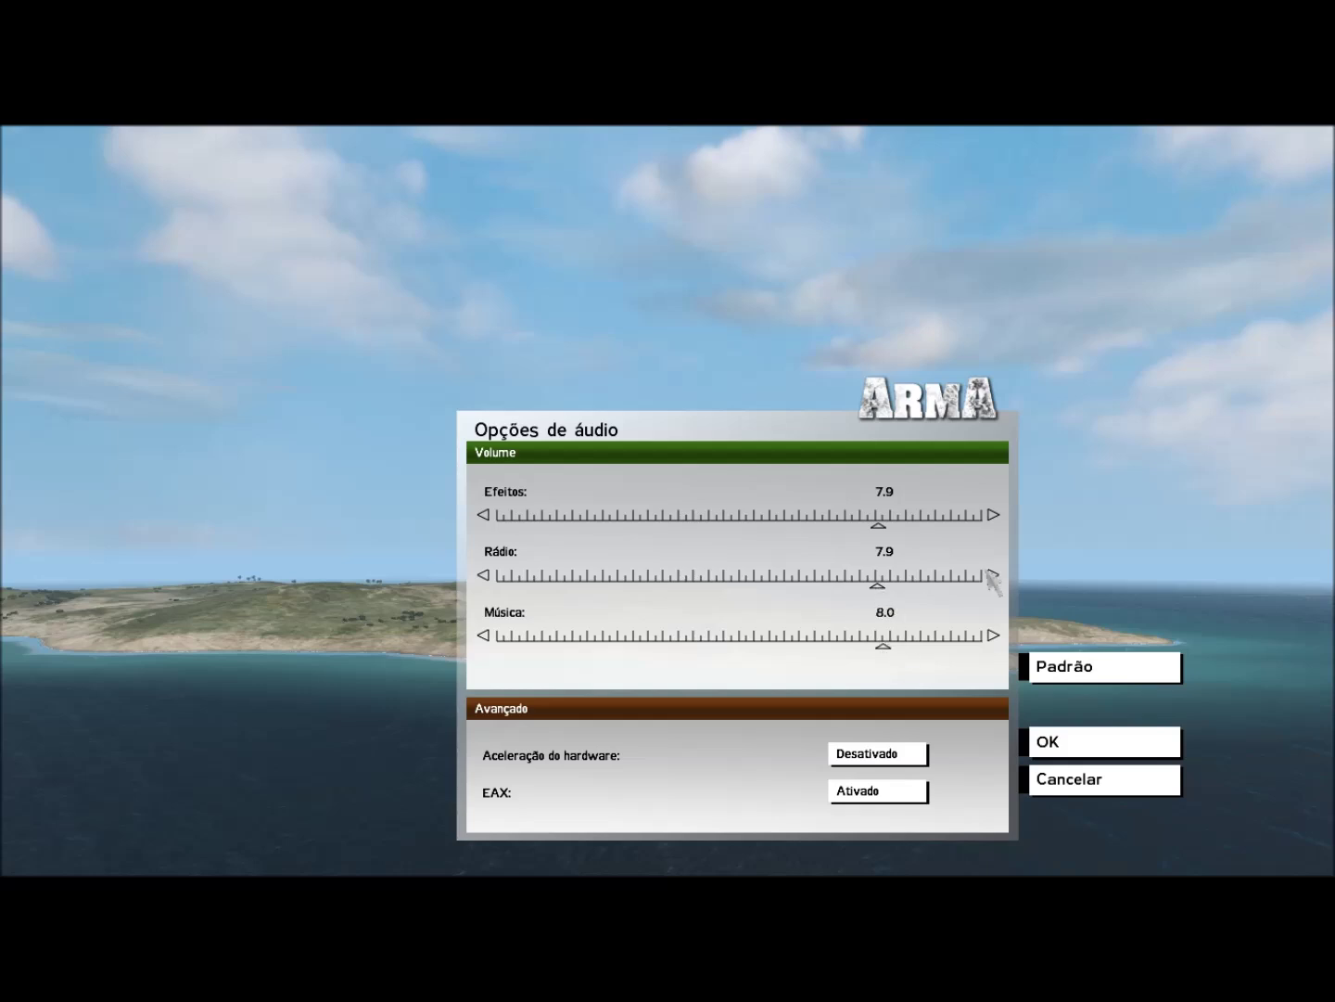
left_click(881, 589)
left_click_drag(876, 526, 881, 526)
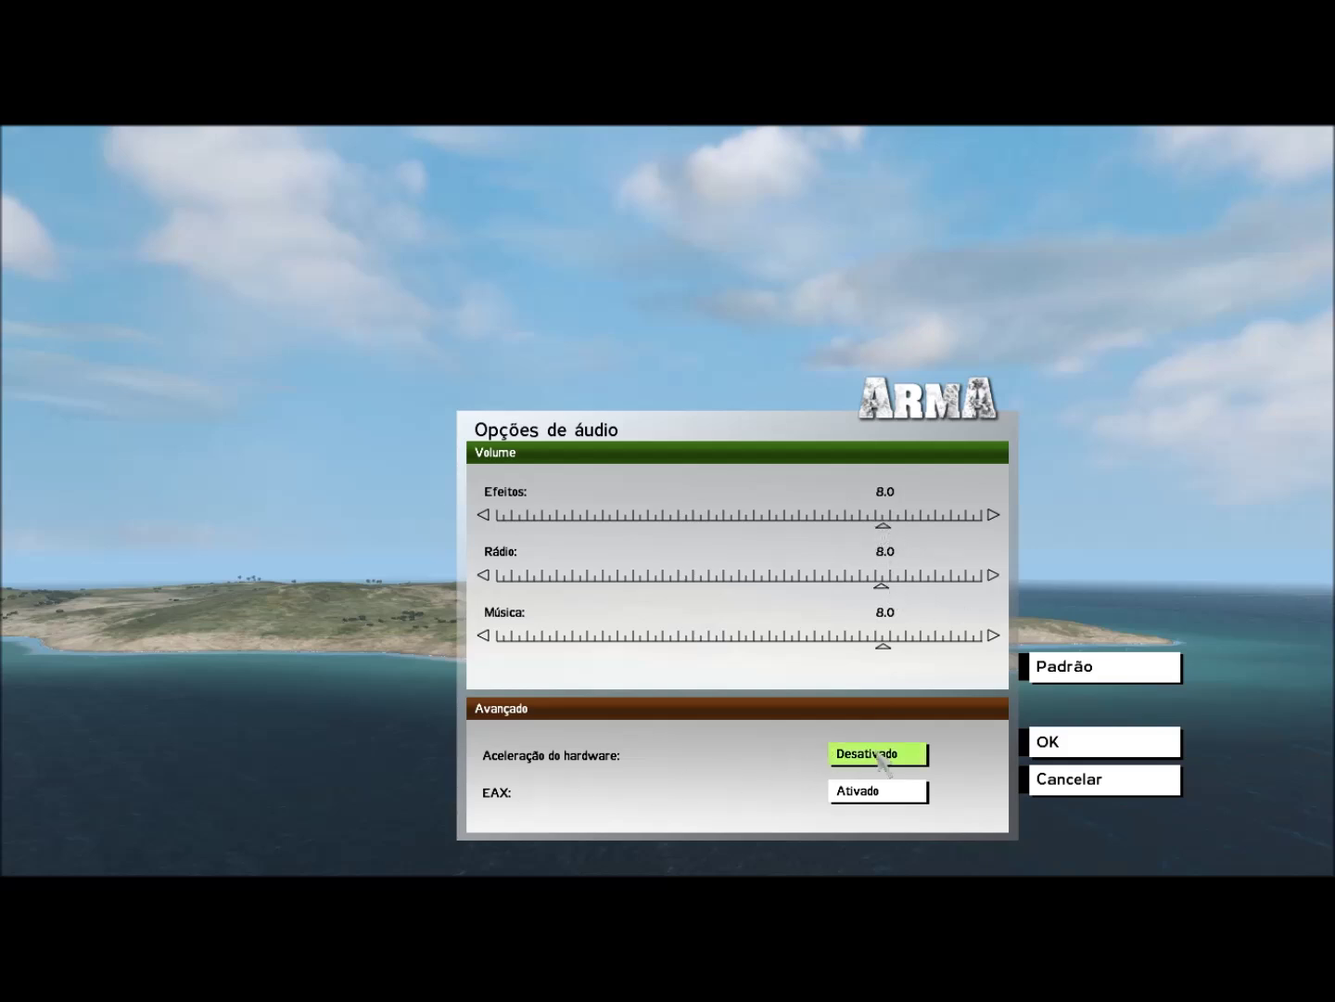
left_click(866, 794)
left_click(866, 794)
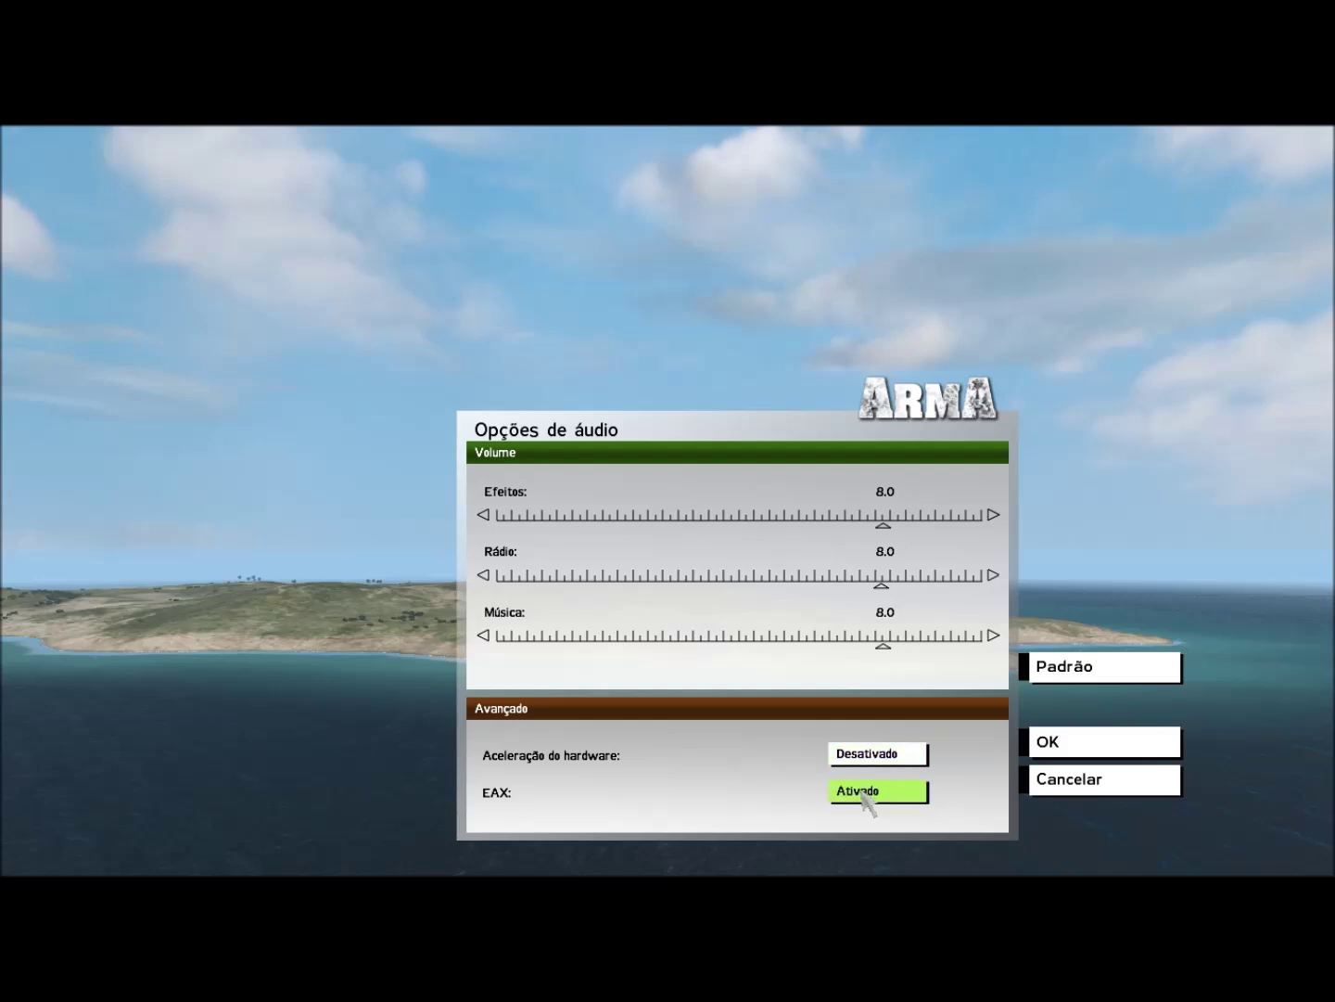
left_click(1047, 742)
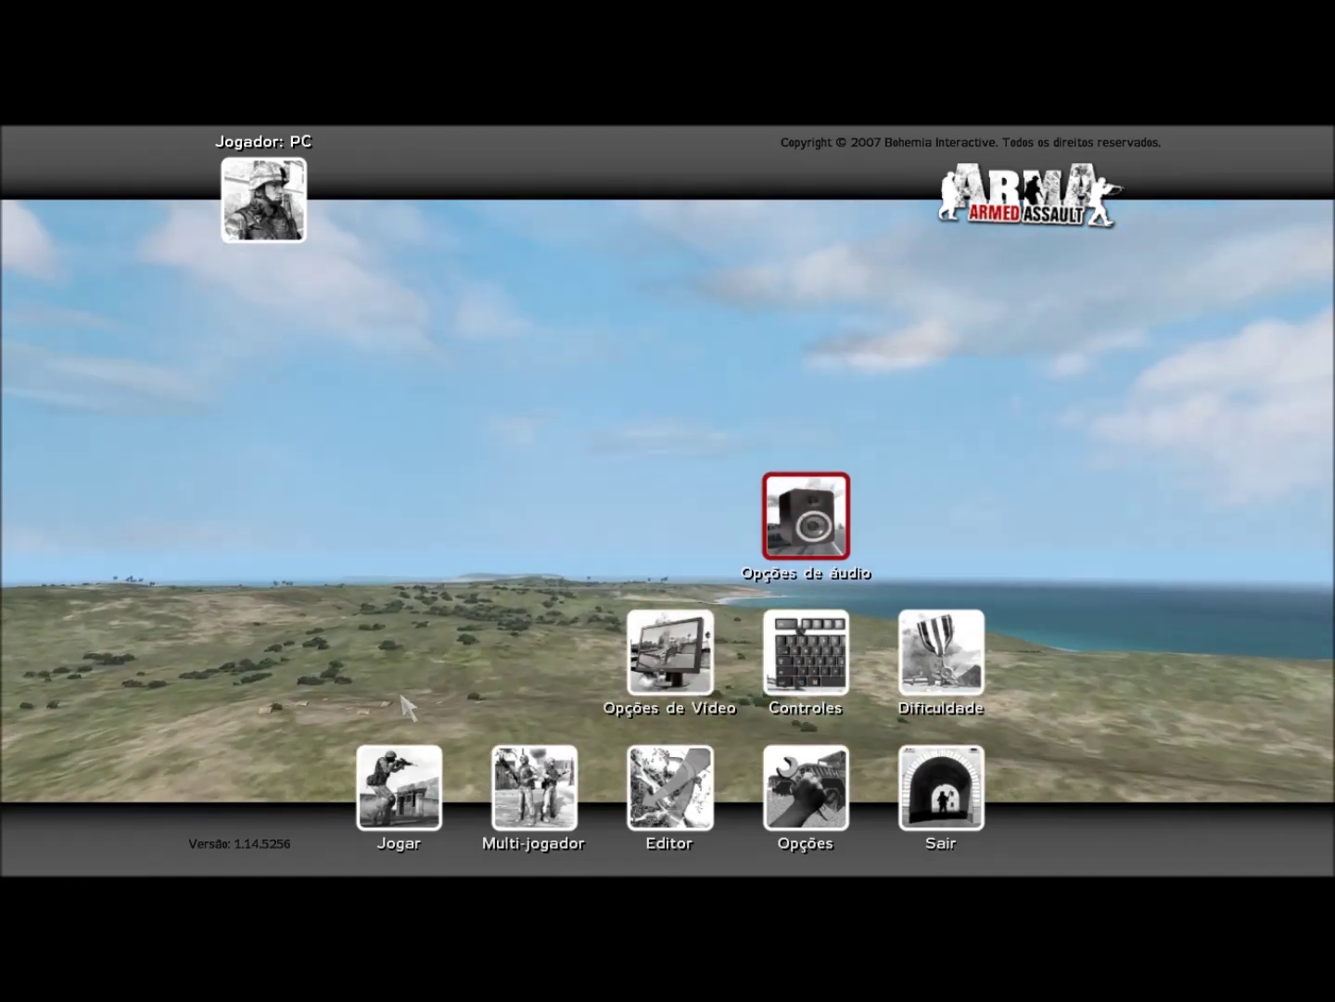
Look through the single-player lists for Missões Individuais, Campanha and Tutorial, closing each without starting anything.
left_click(399, 787)
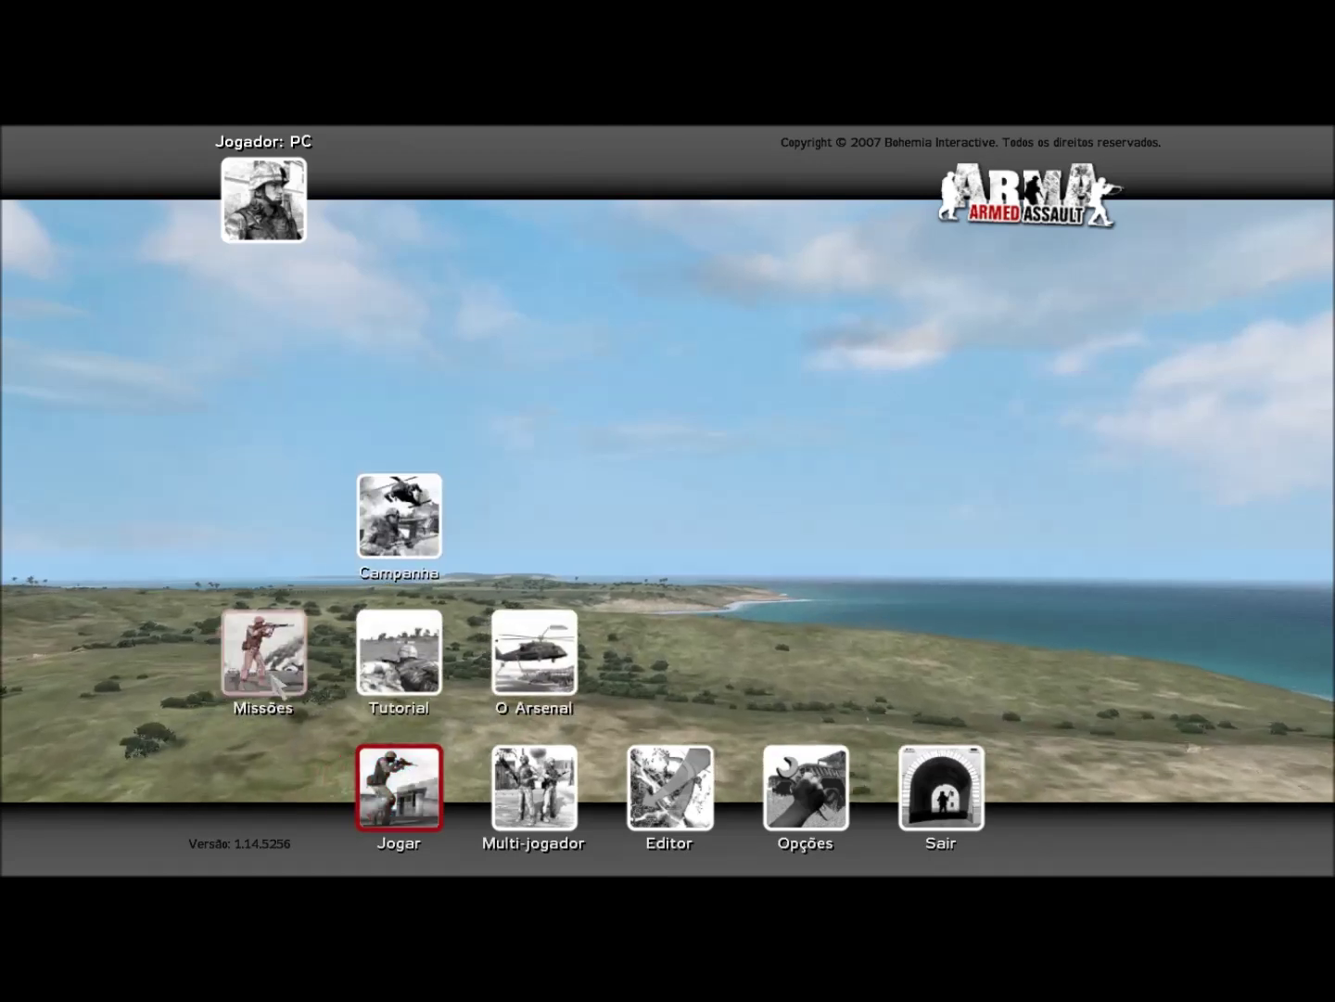
left_click(269, 682)
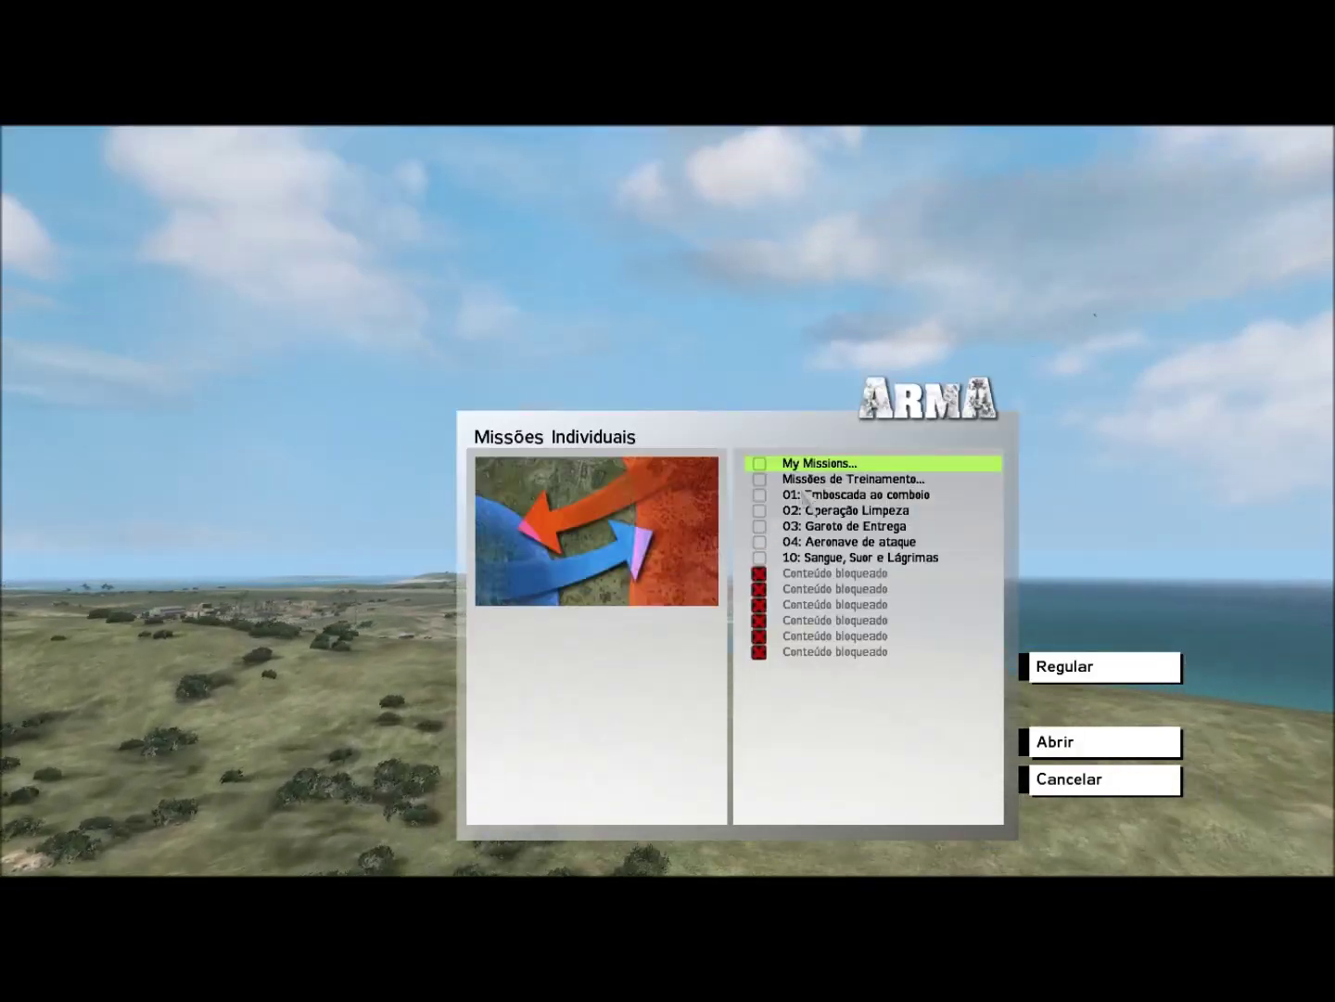
left_click(1058, 784)
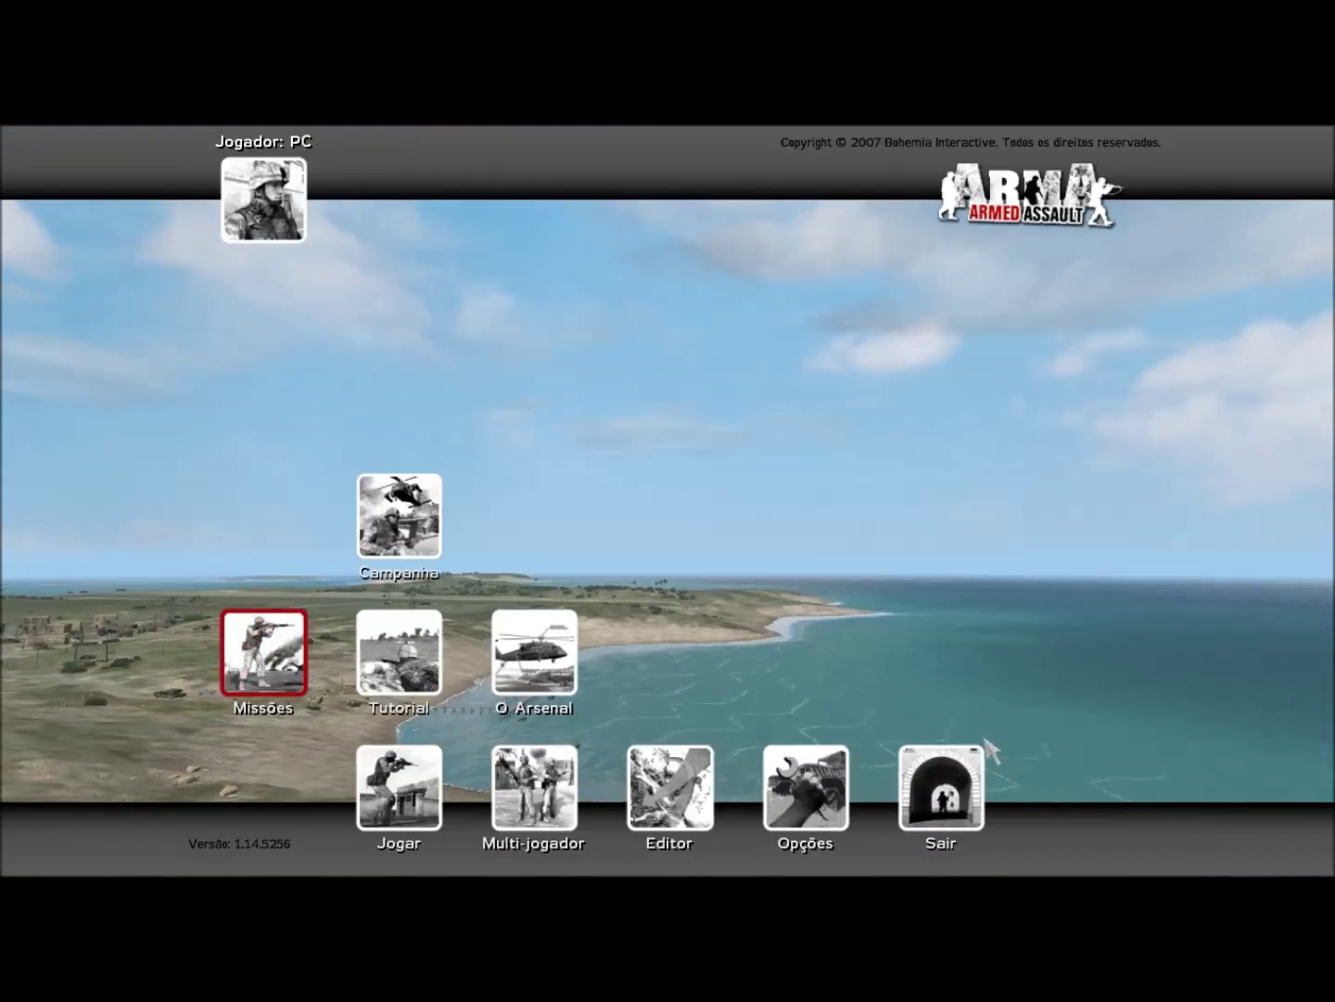
left_click(399, 515)
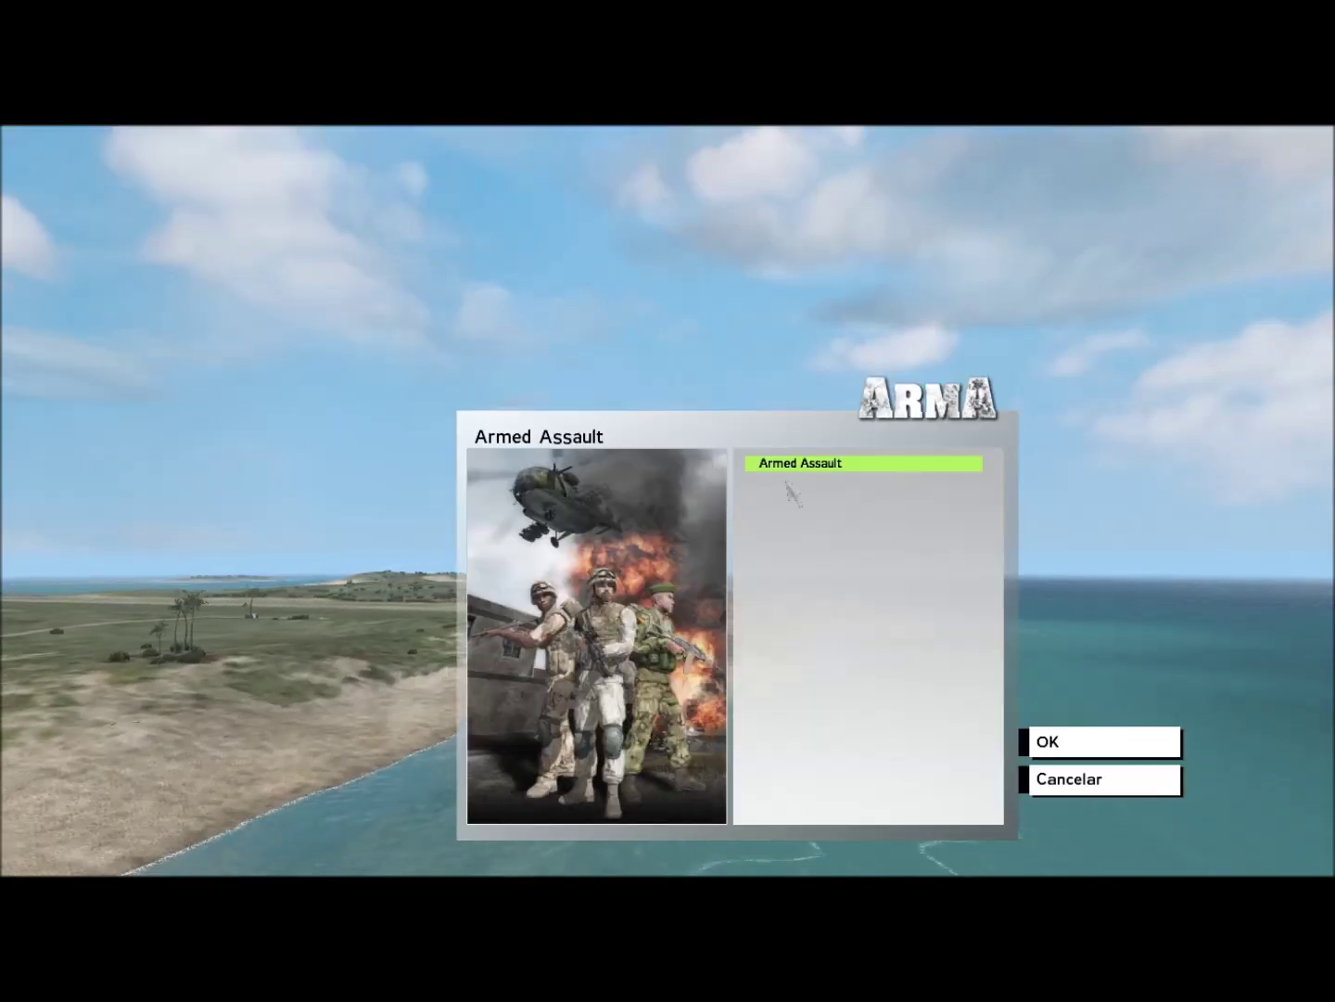
left_click(1047, 782)
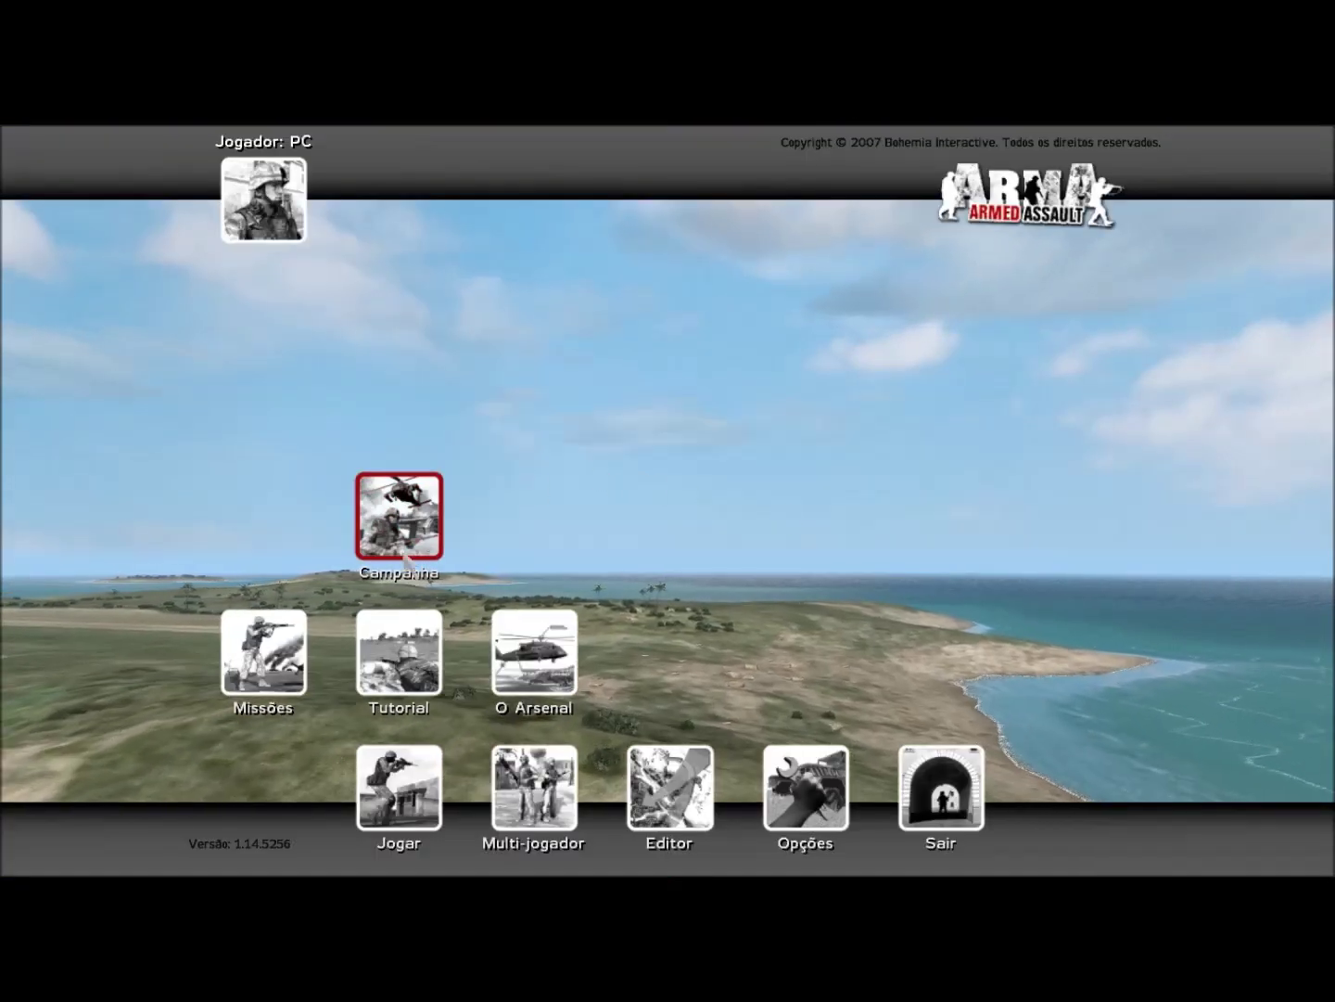
left_click(400, 651)
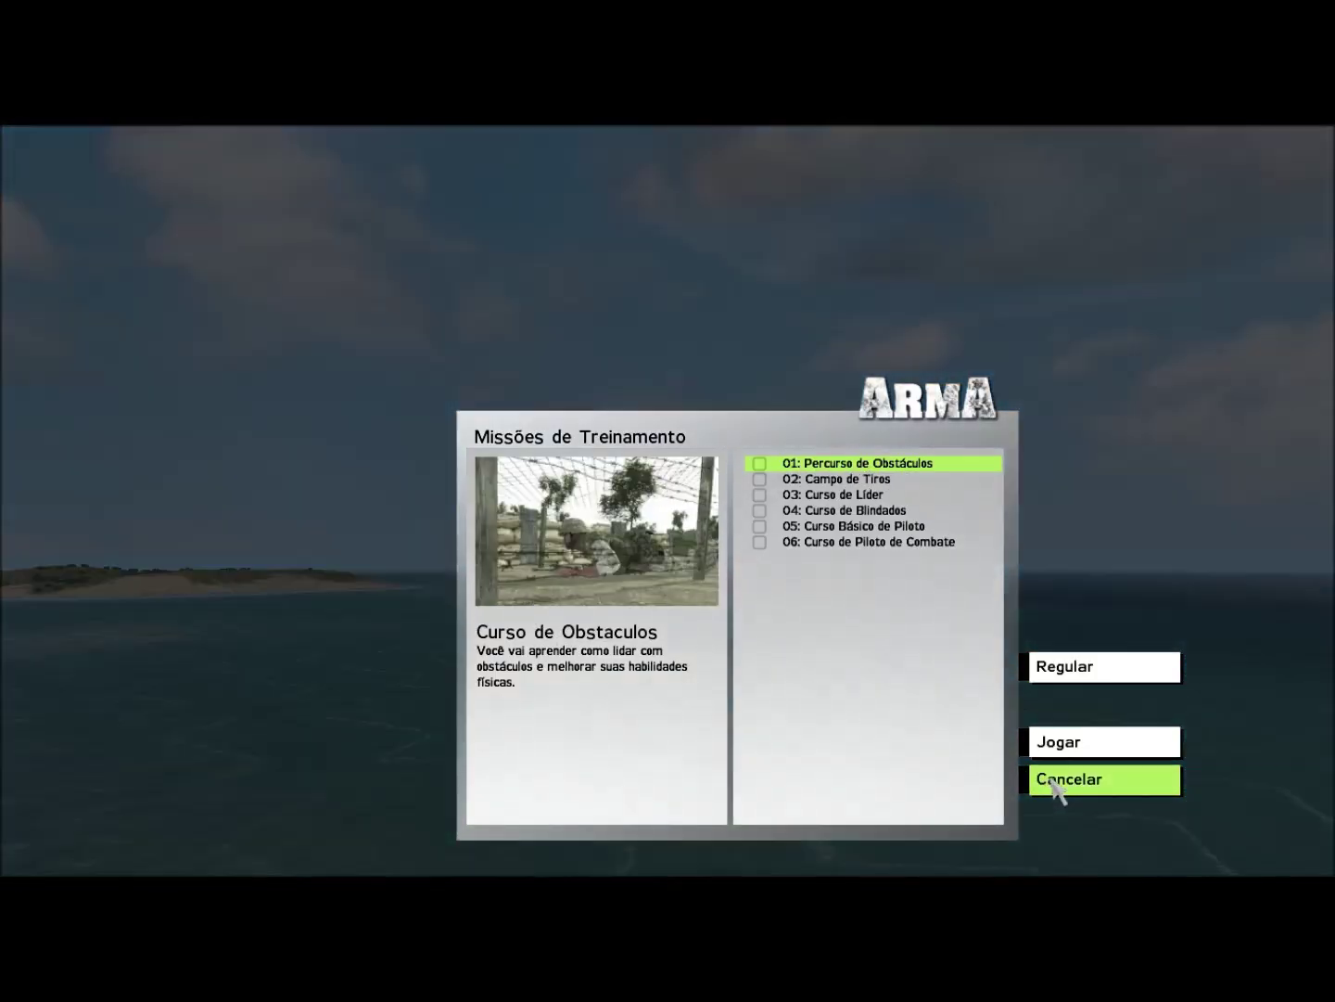
left_click(1053, 779)
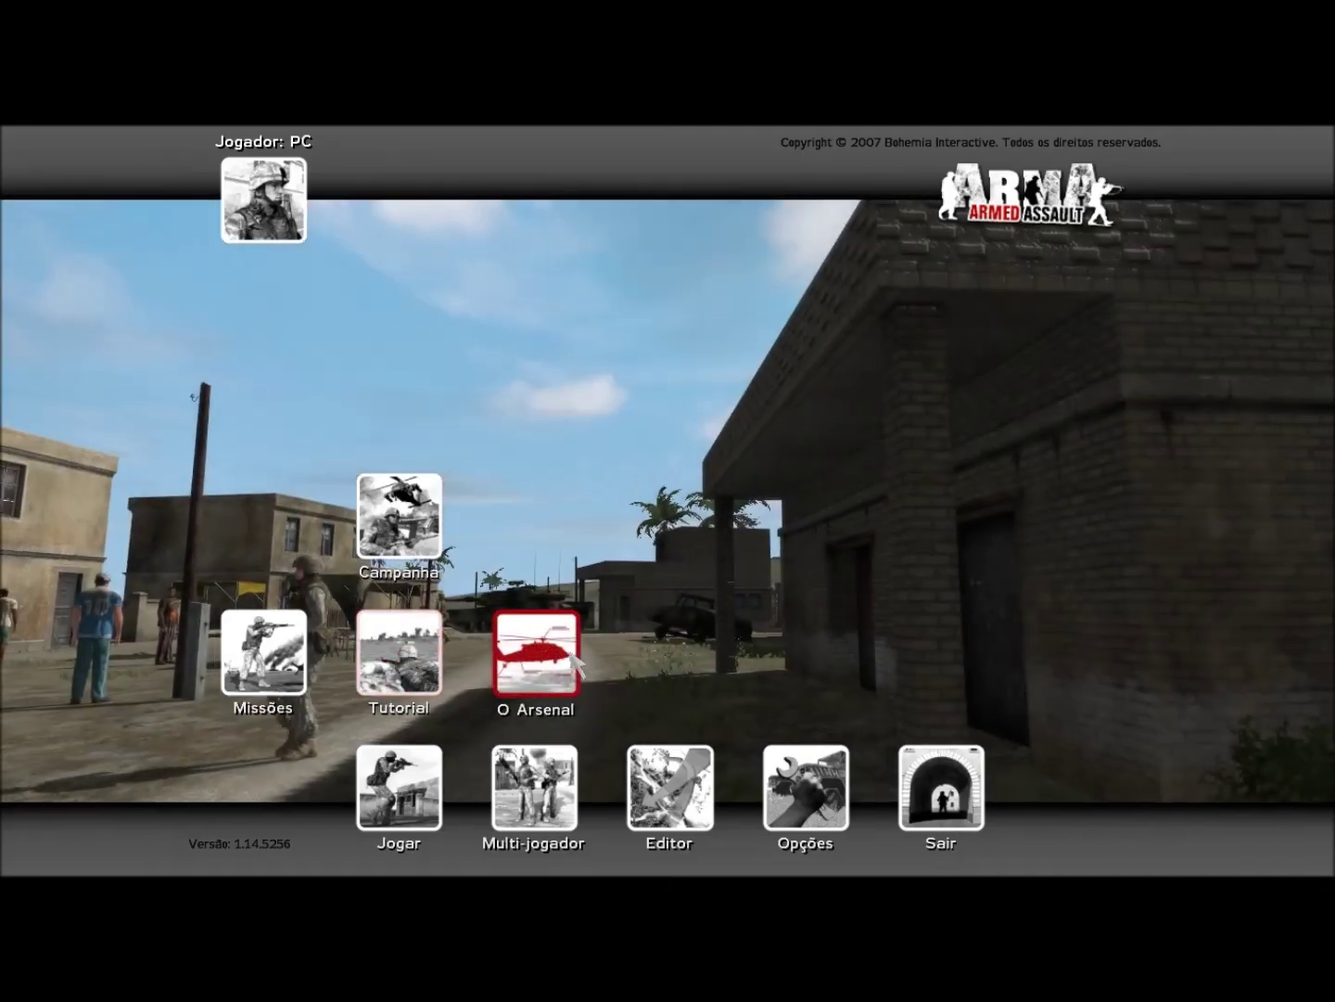
Examine the AS-350 Esquilo (MB) helicopter in the Arsenal's Visualizador, look through the item list and leave the Arsenal.
left_click(534, 652)
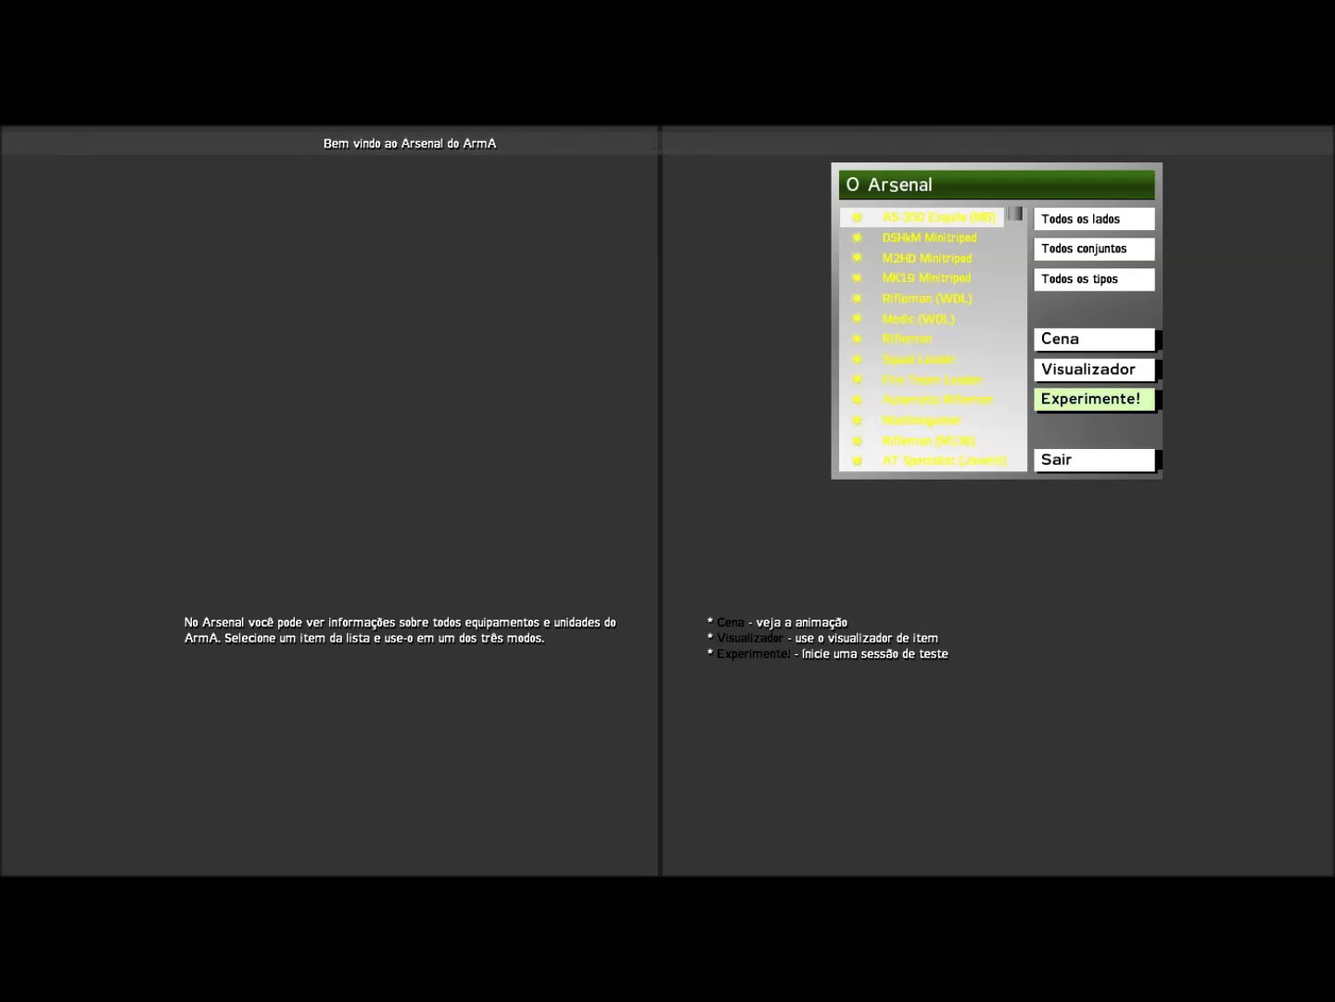
left_click(935, 239)
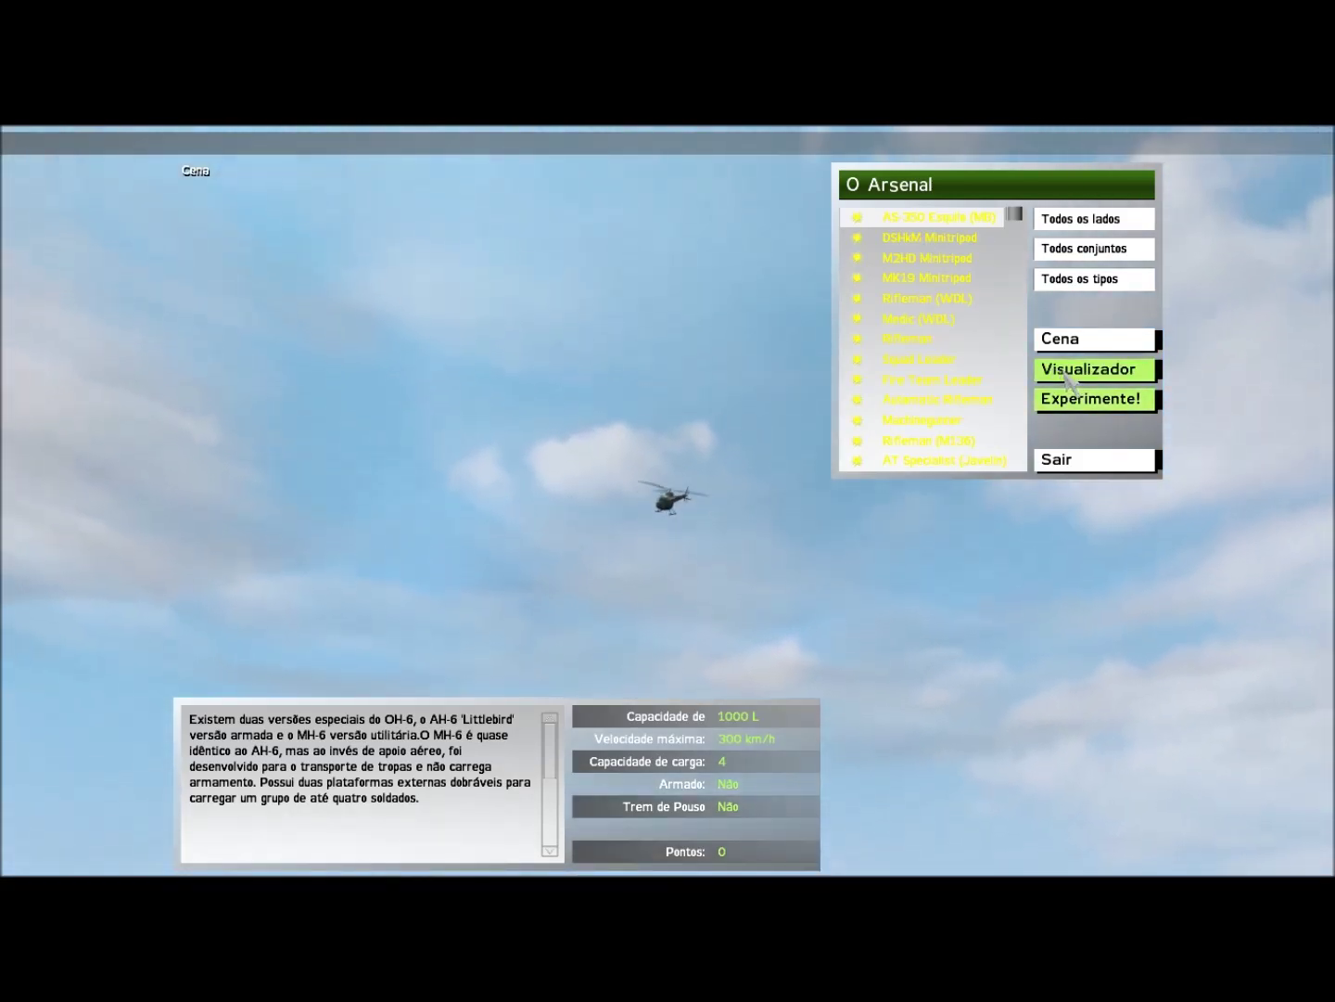
left_click(1066, 371)
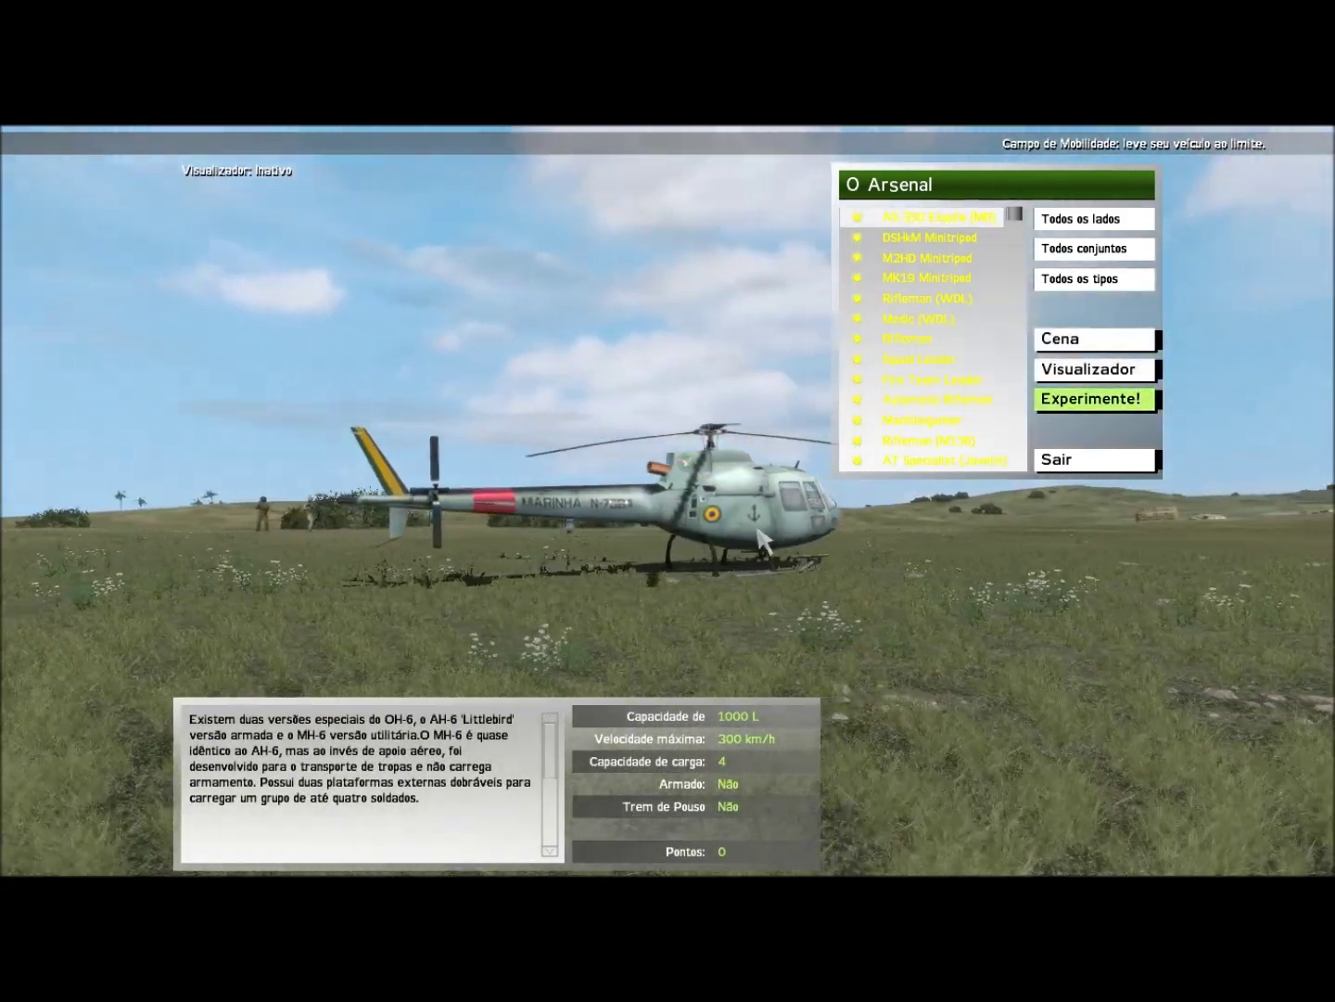
left_click(899, 548)
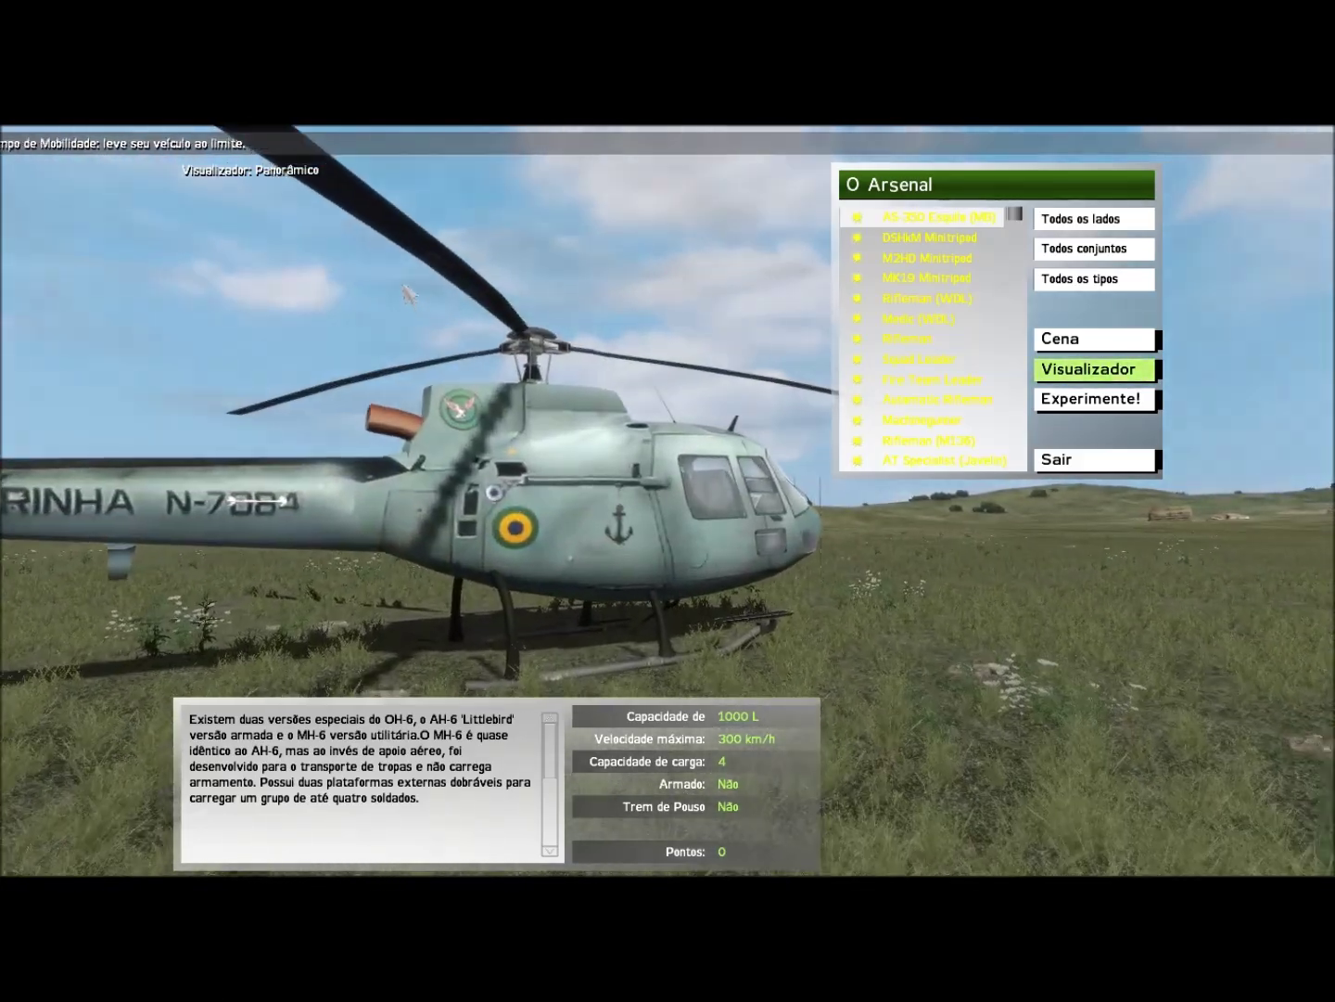
left_click_drag(650, 504, 315, 616)
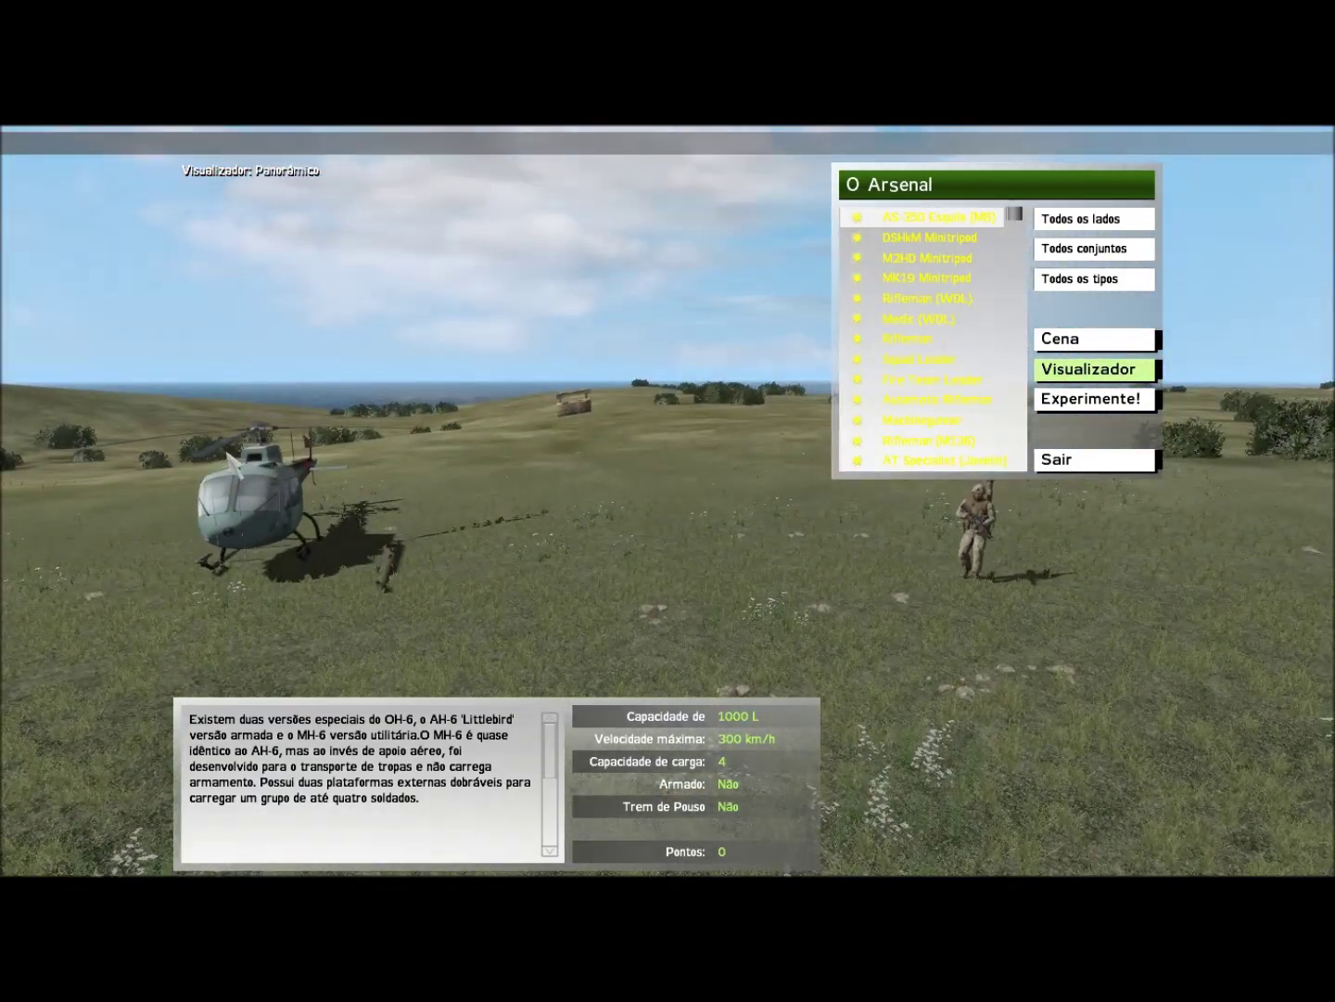
left_click_drag(279, 445, 7, 539)
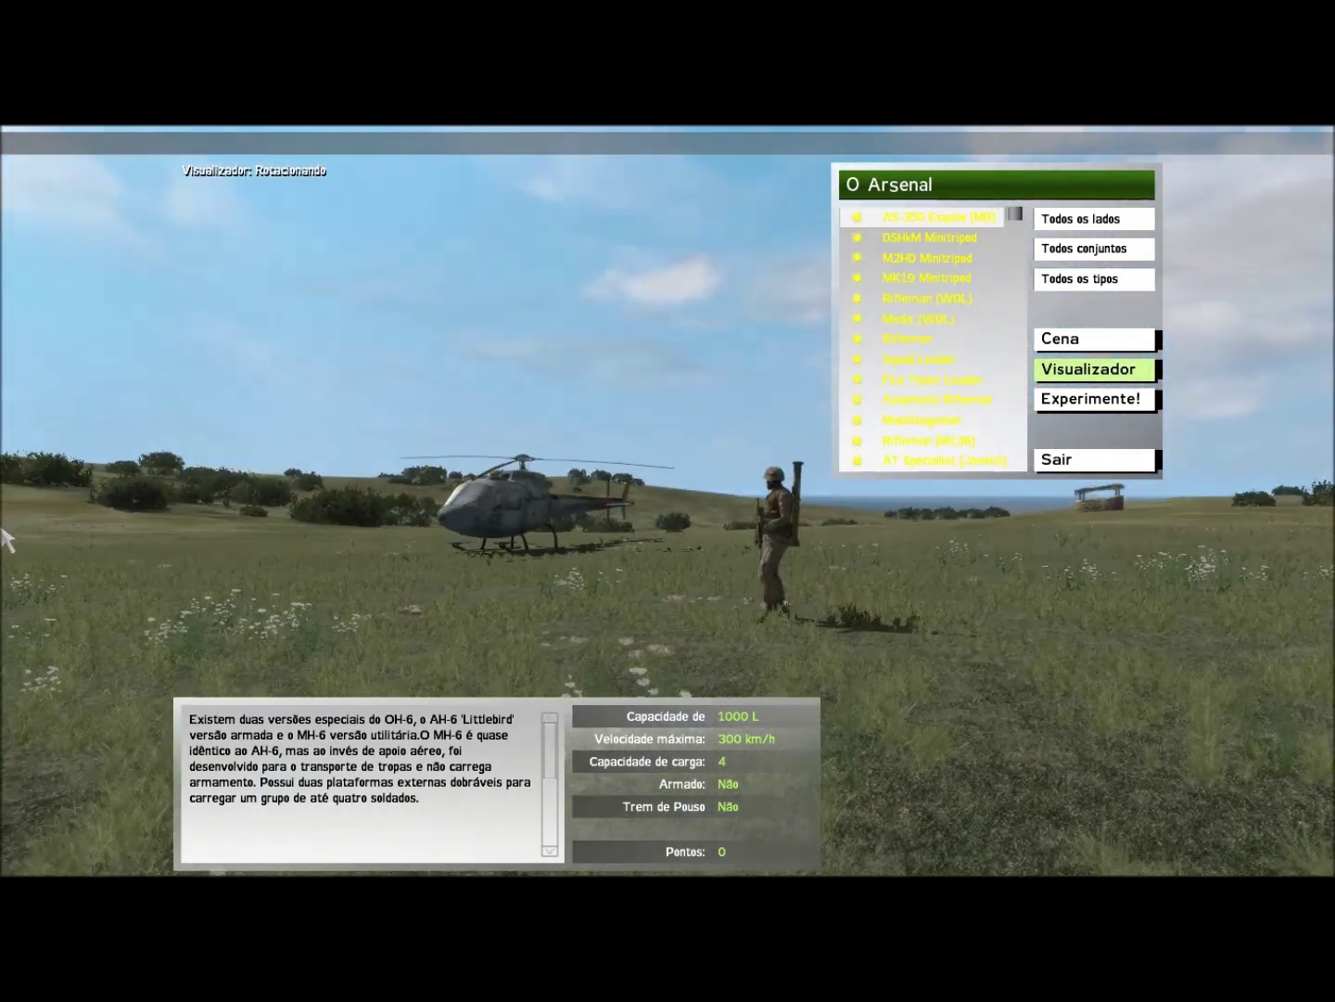
left_click_drag(162, 503, 393, 446)
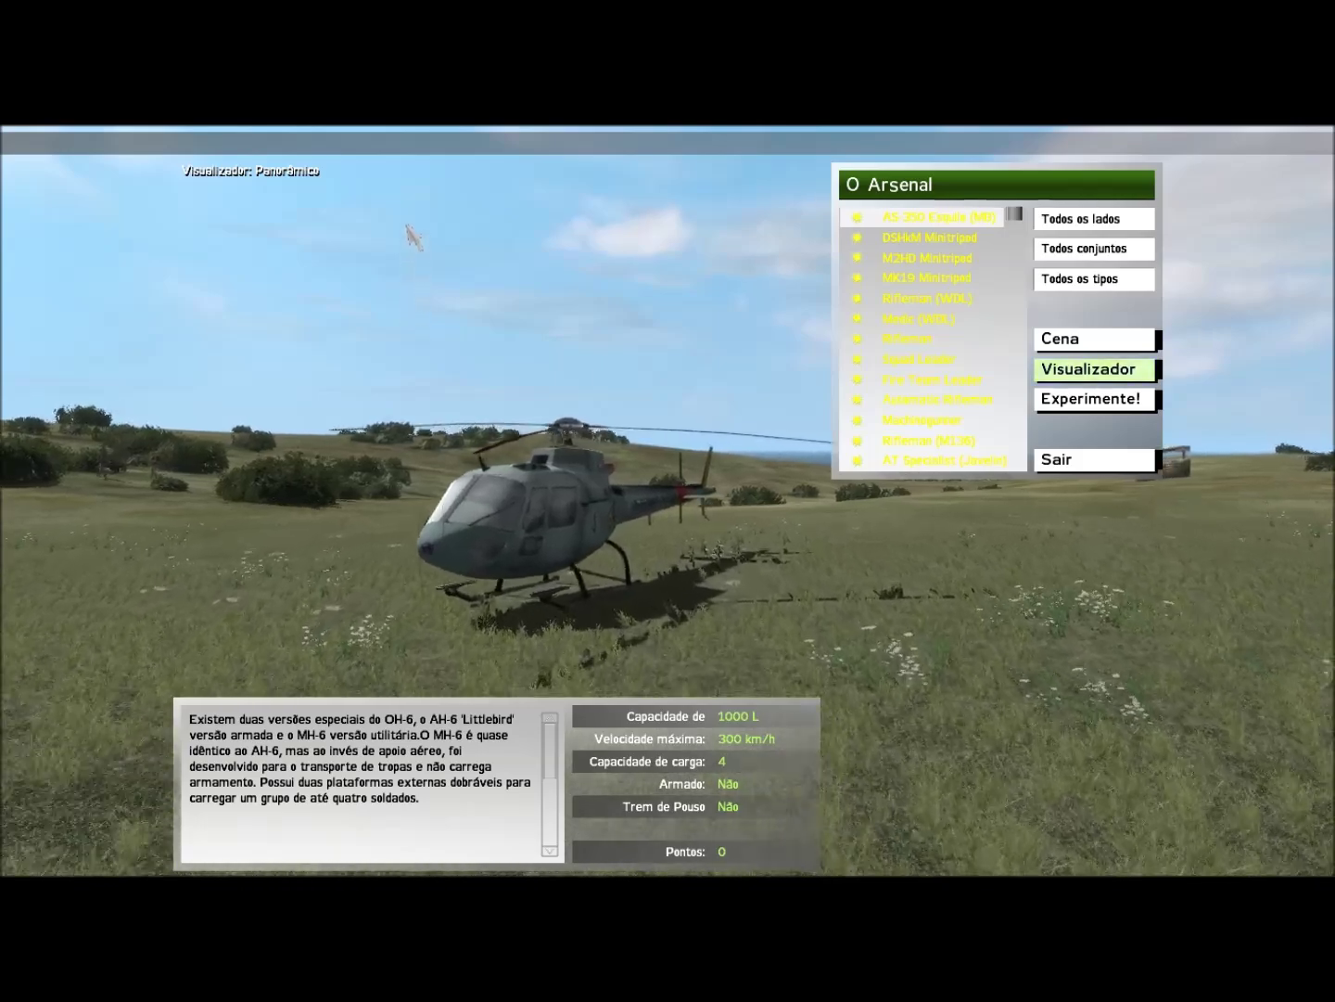
left_click_drag(414, 238, 505, 550)
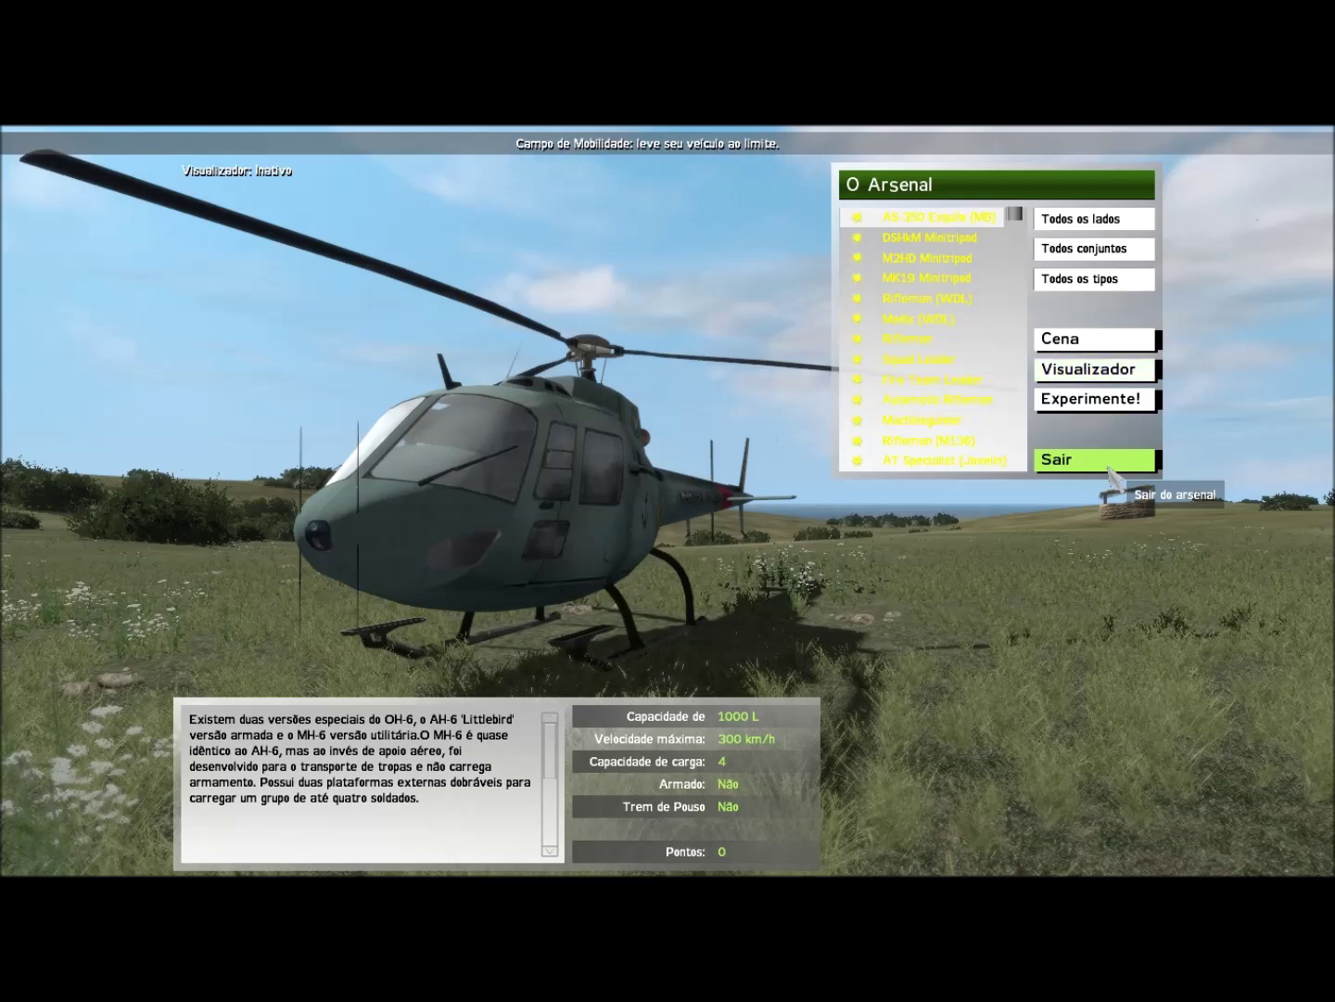
left_click_drag(1013, 215, 1014, 272)
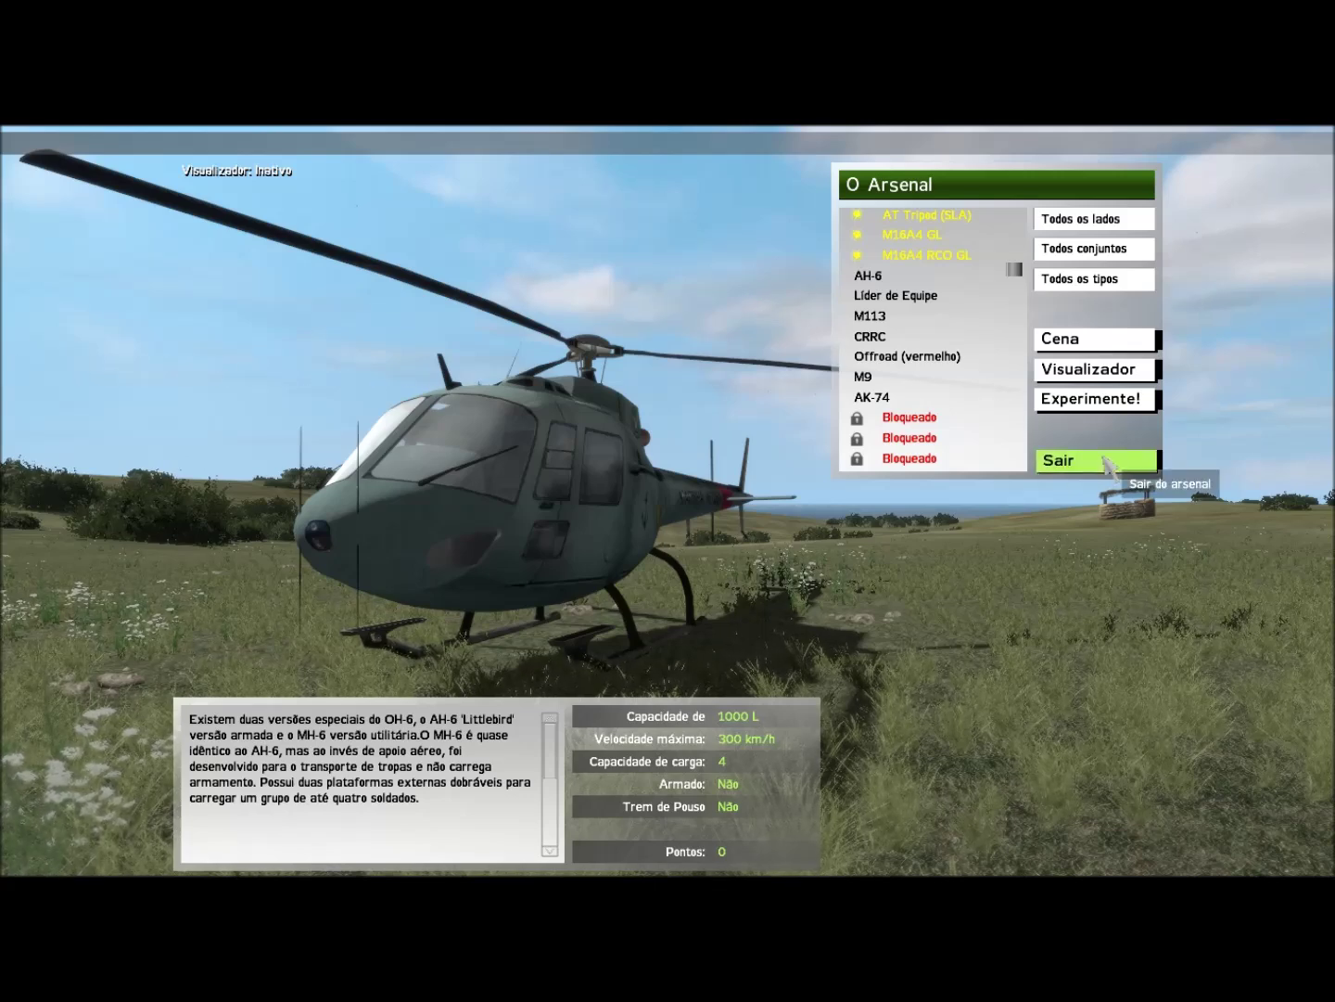
left_click(1103, 461)
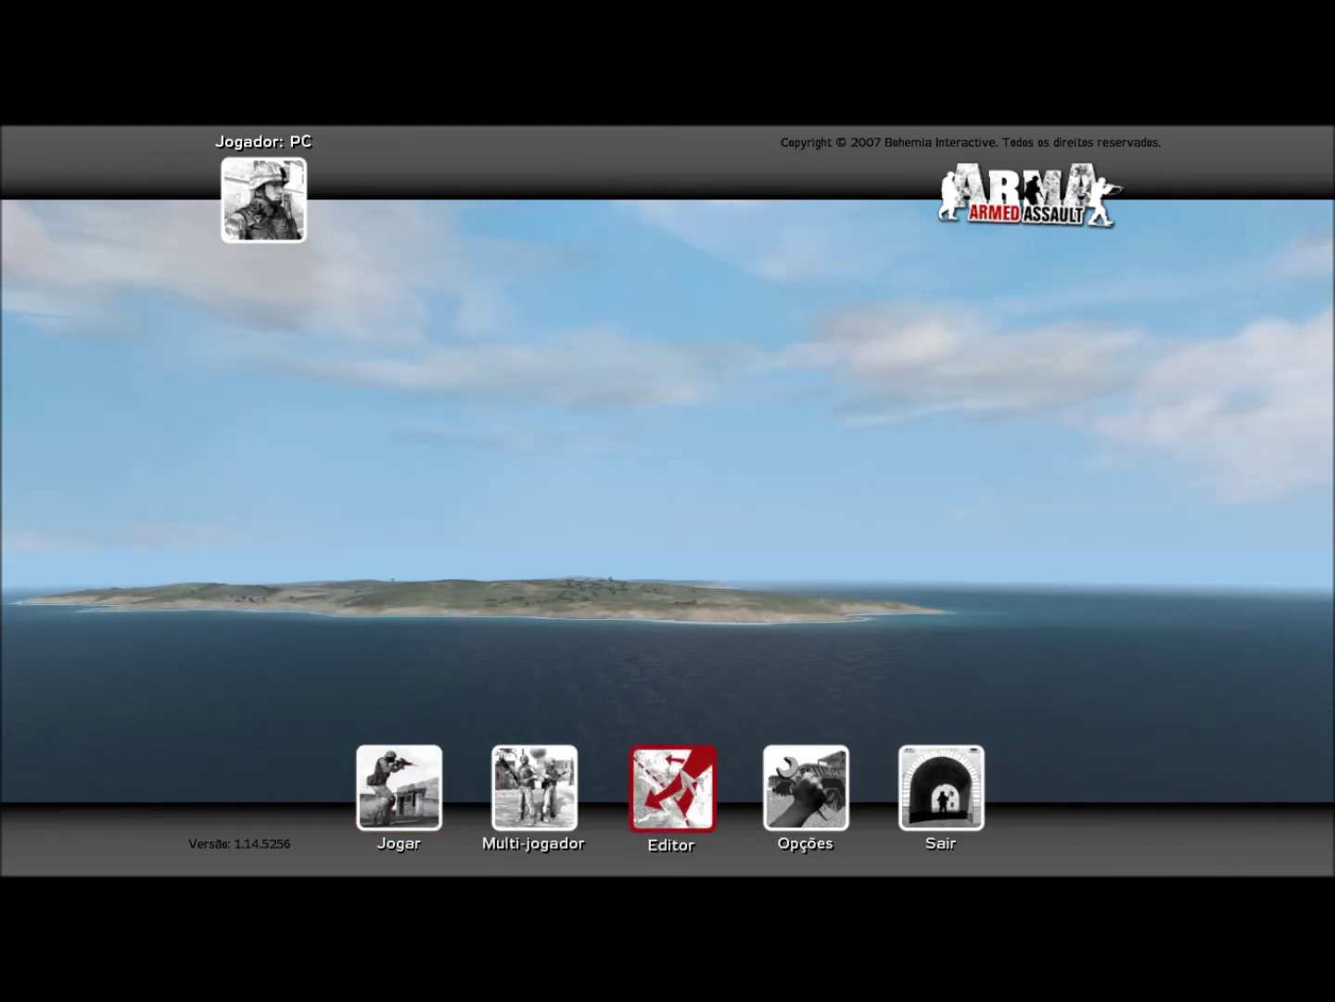
Open the mission editor with the Rahmadi island map.
left_click(688, 781)
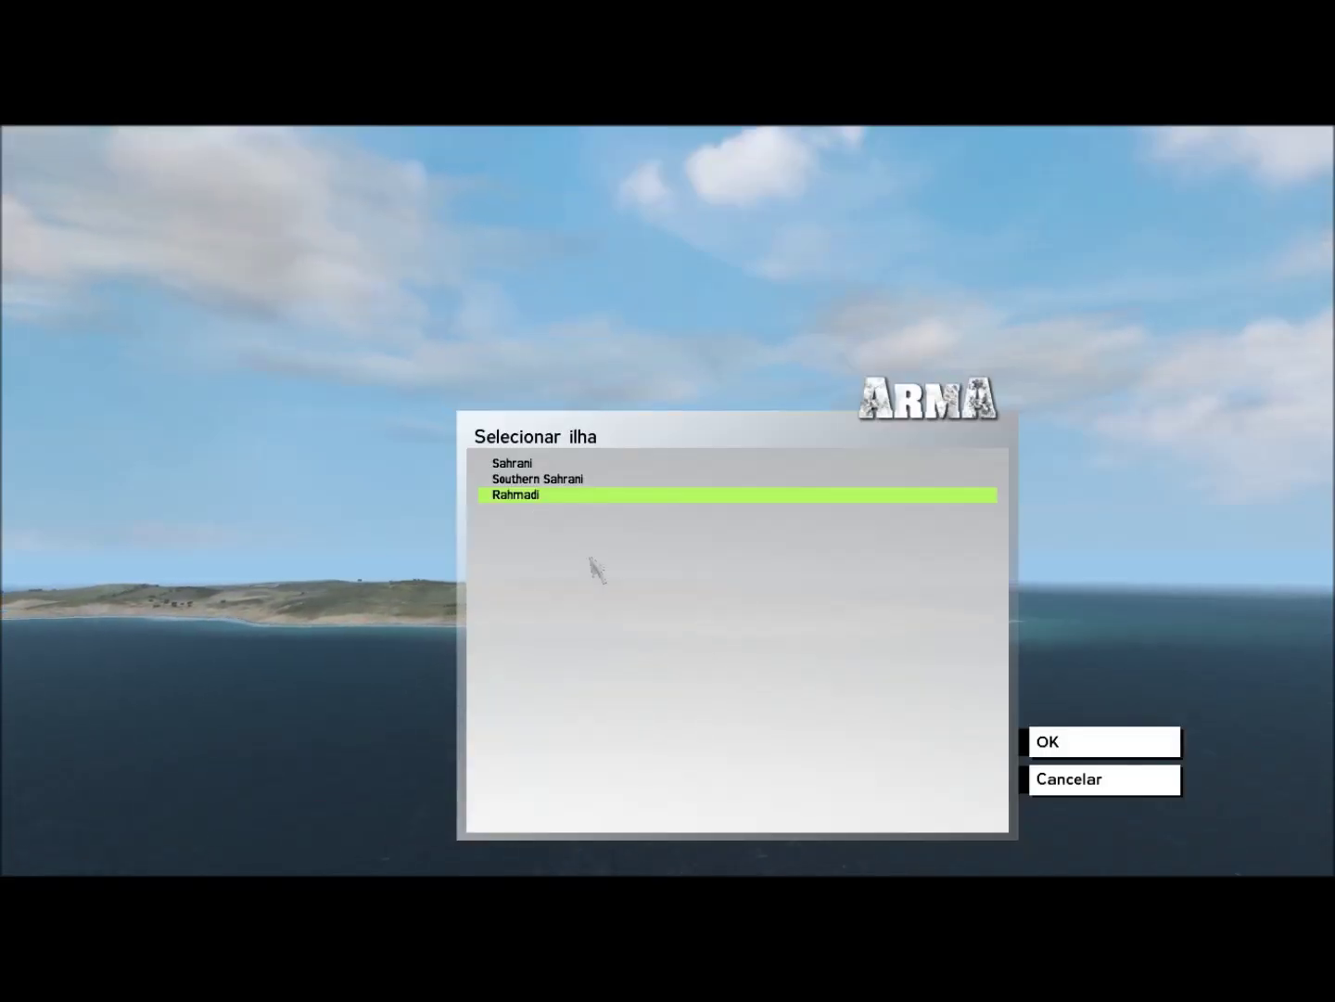
left_click(1069, 745)
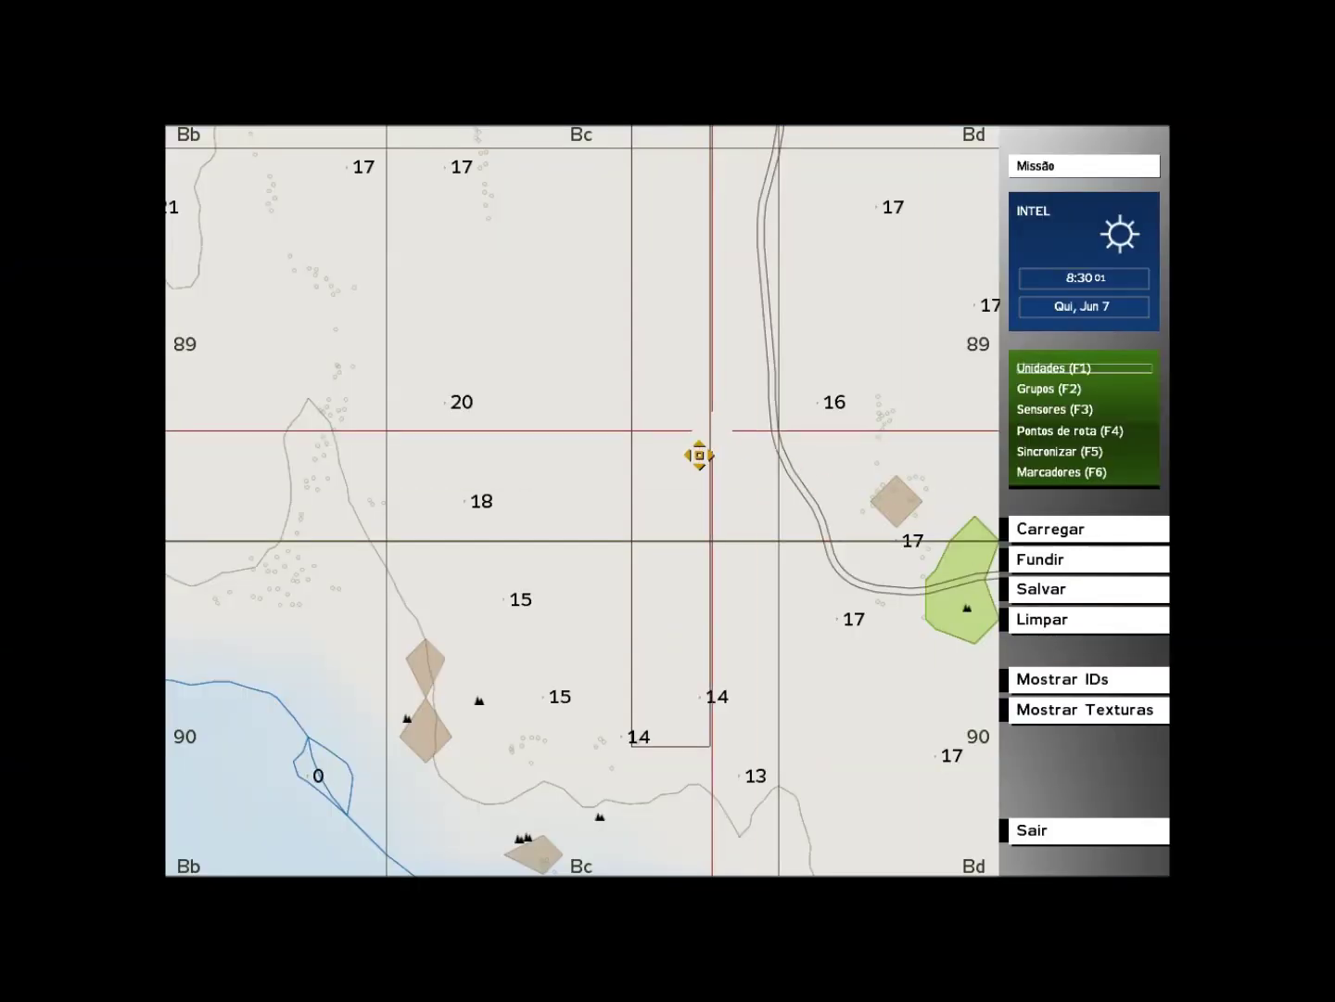
scroll(637, 566, "down", 5)
scroll(637, 572, "down", 3)
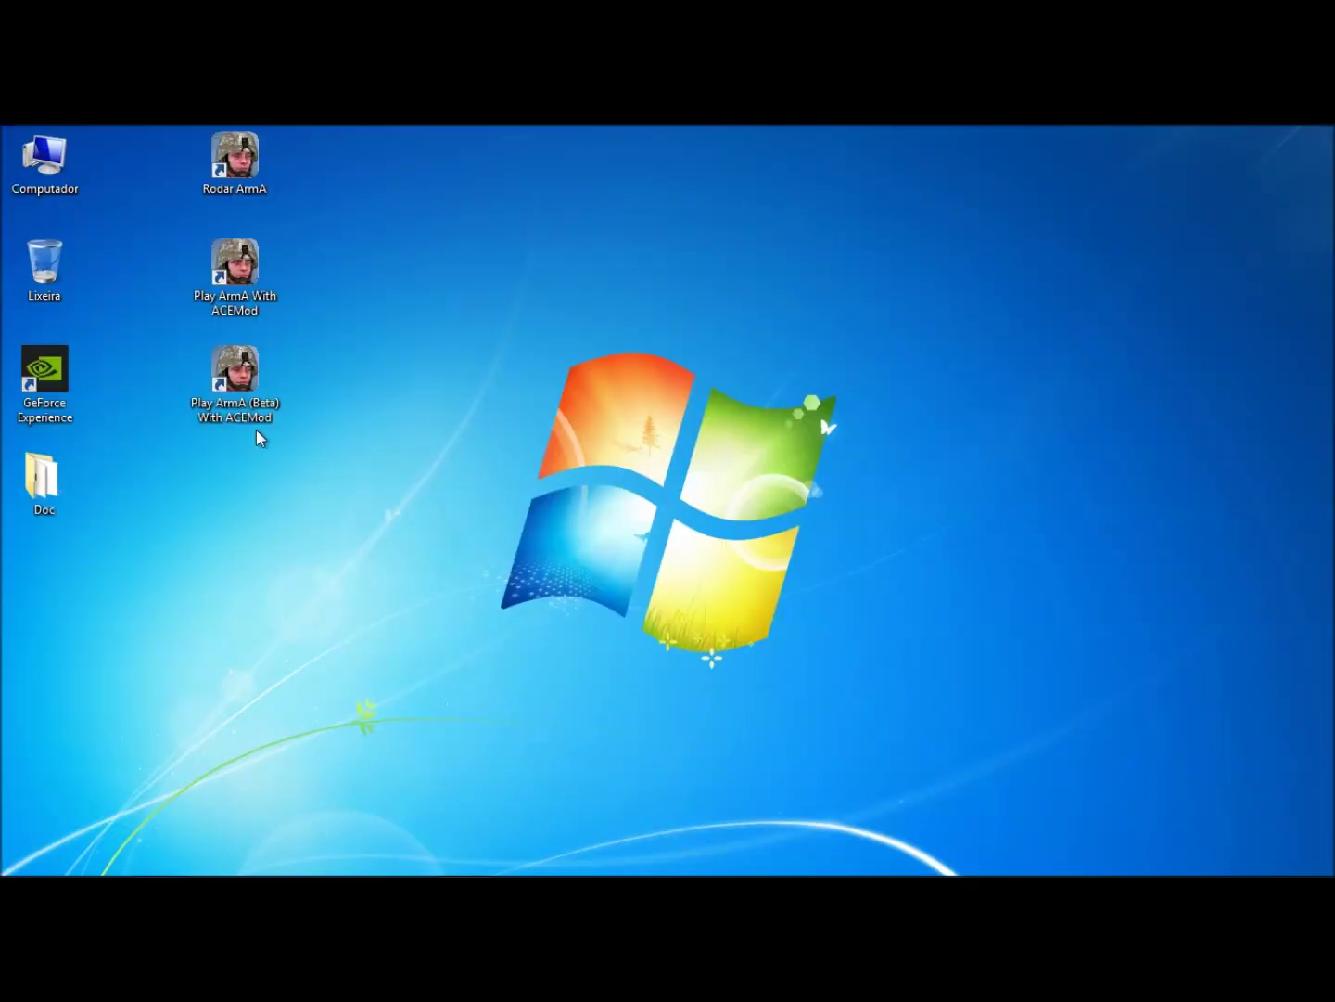
Switch to Windows Explorer and inspect the ArmA missions folder in Documentos, then minimize the window.
double_click(58, 185)
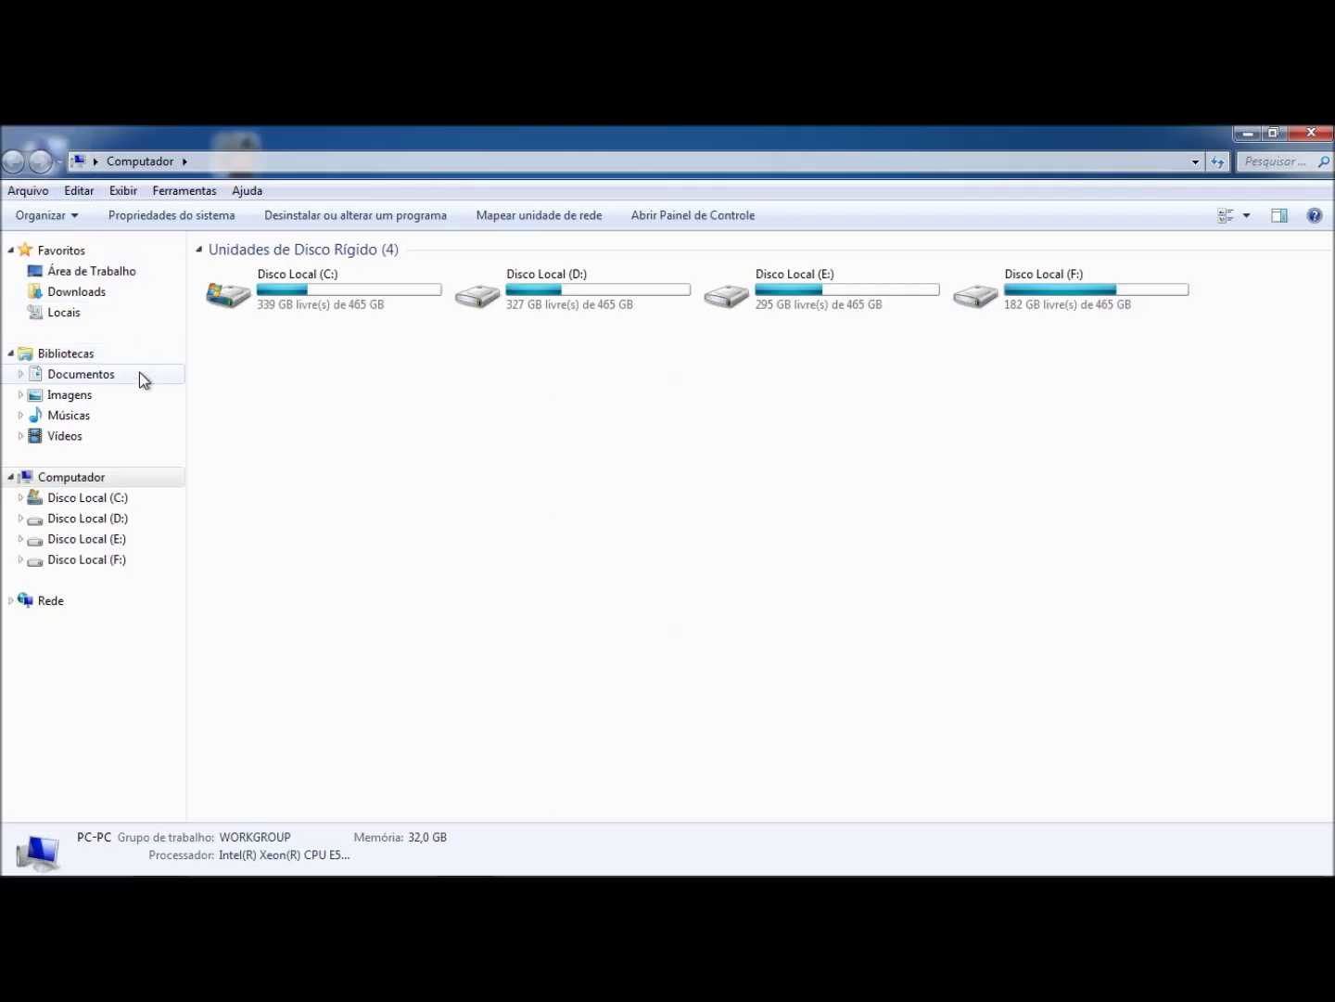
left_click(139, 373)
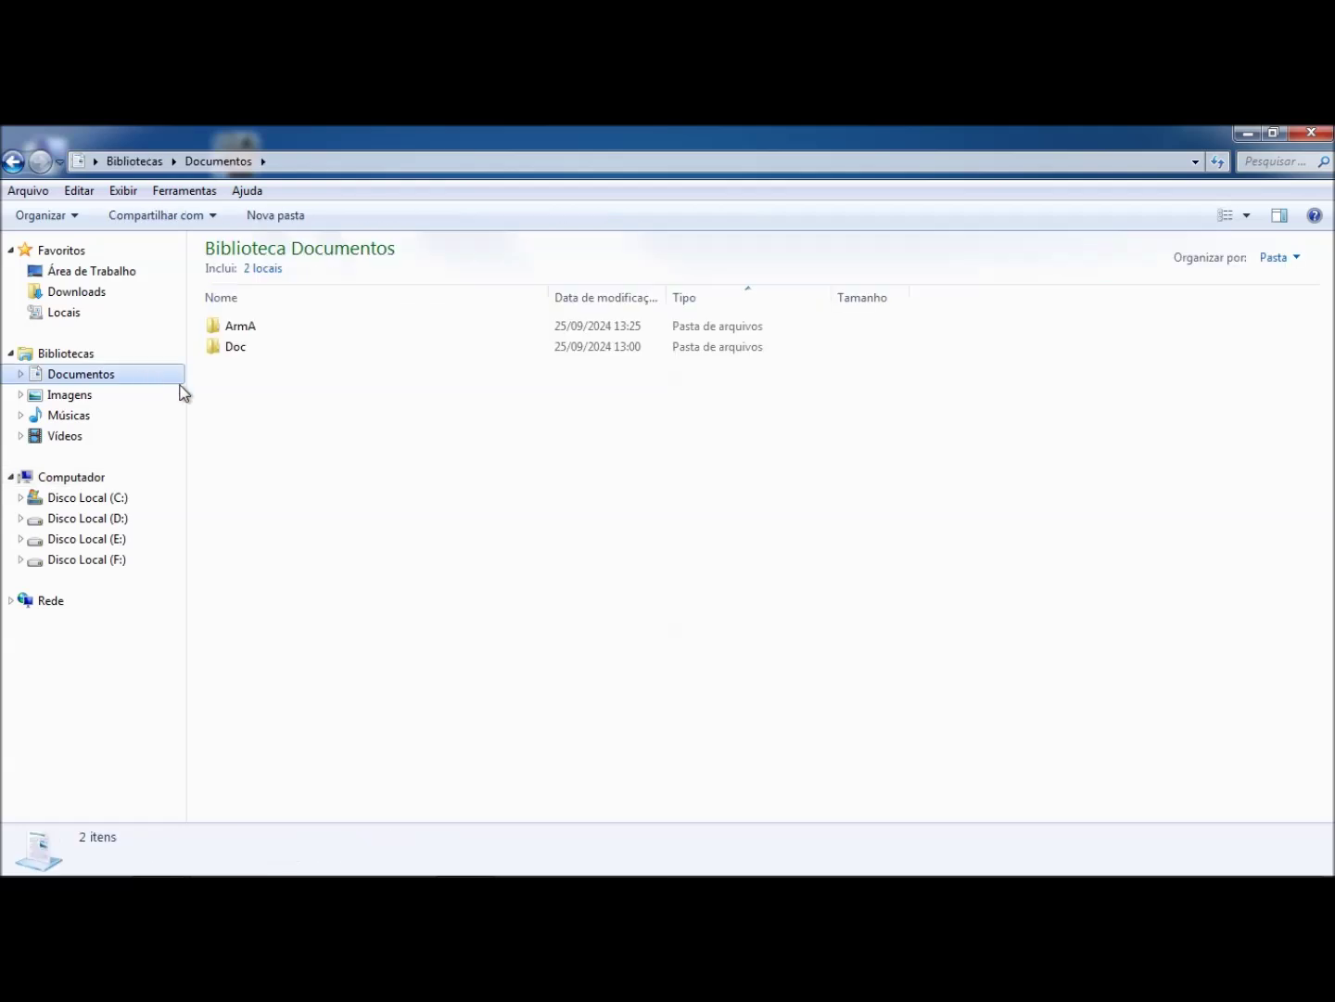
double_click(268, 326)
double_click(273, 326)
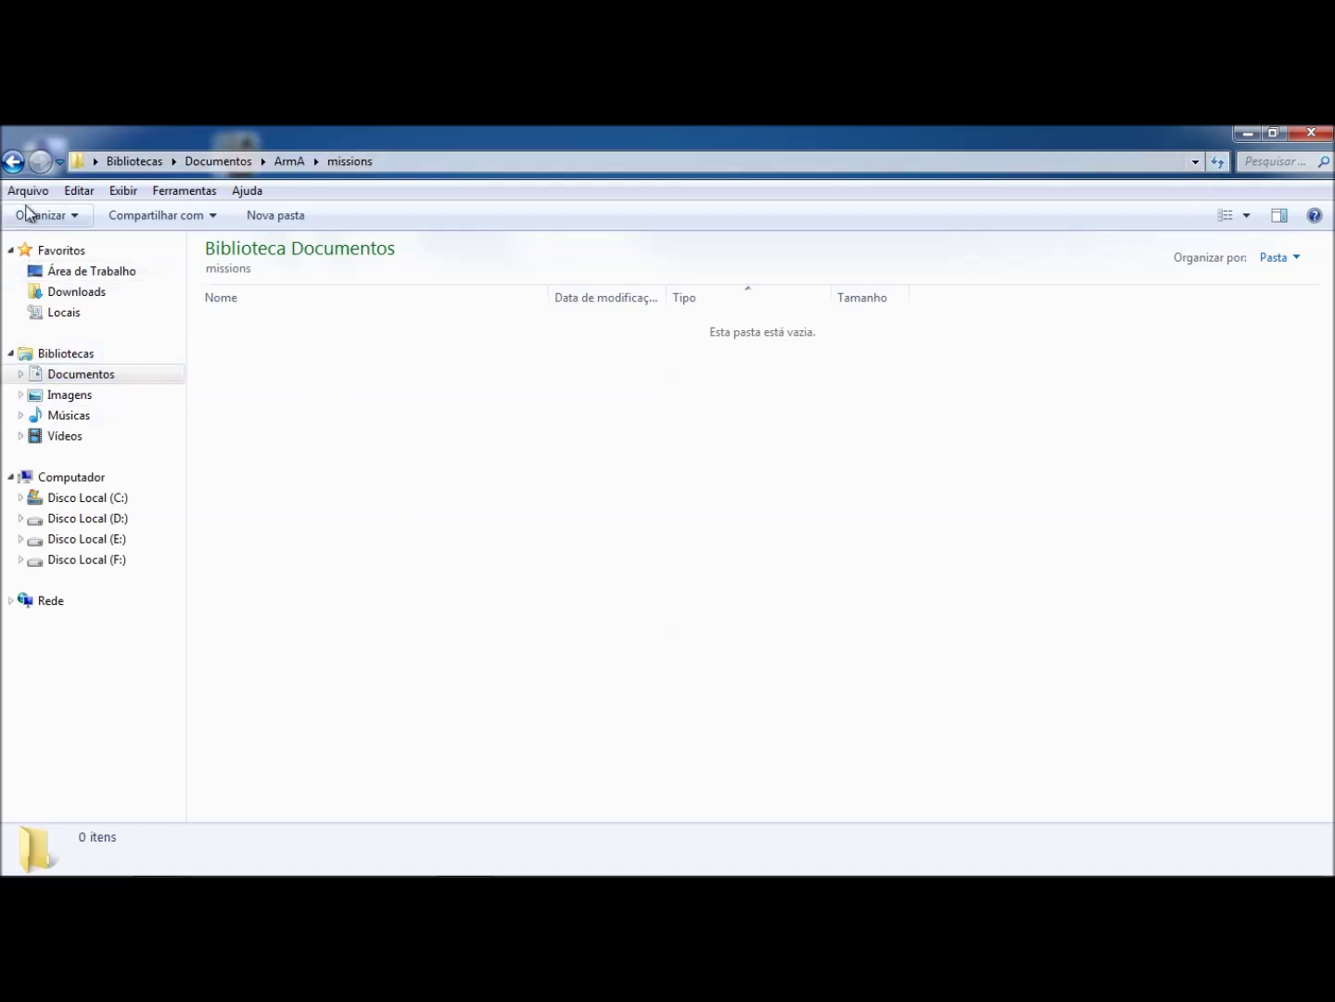
left_click(13, 164)
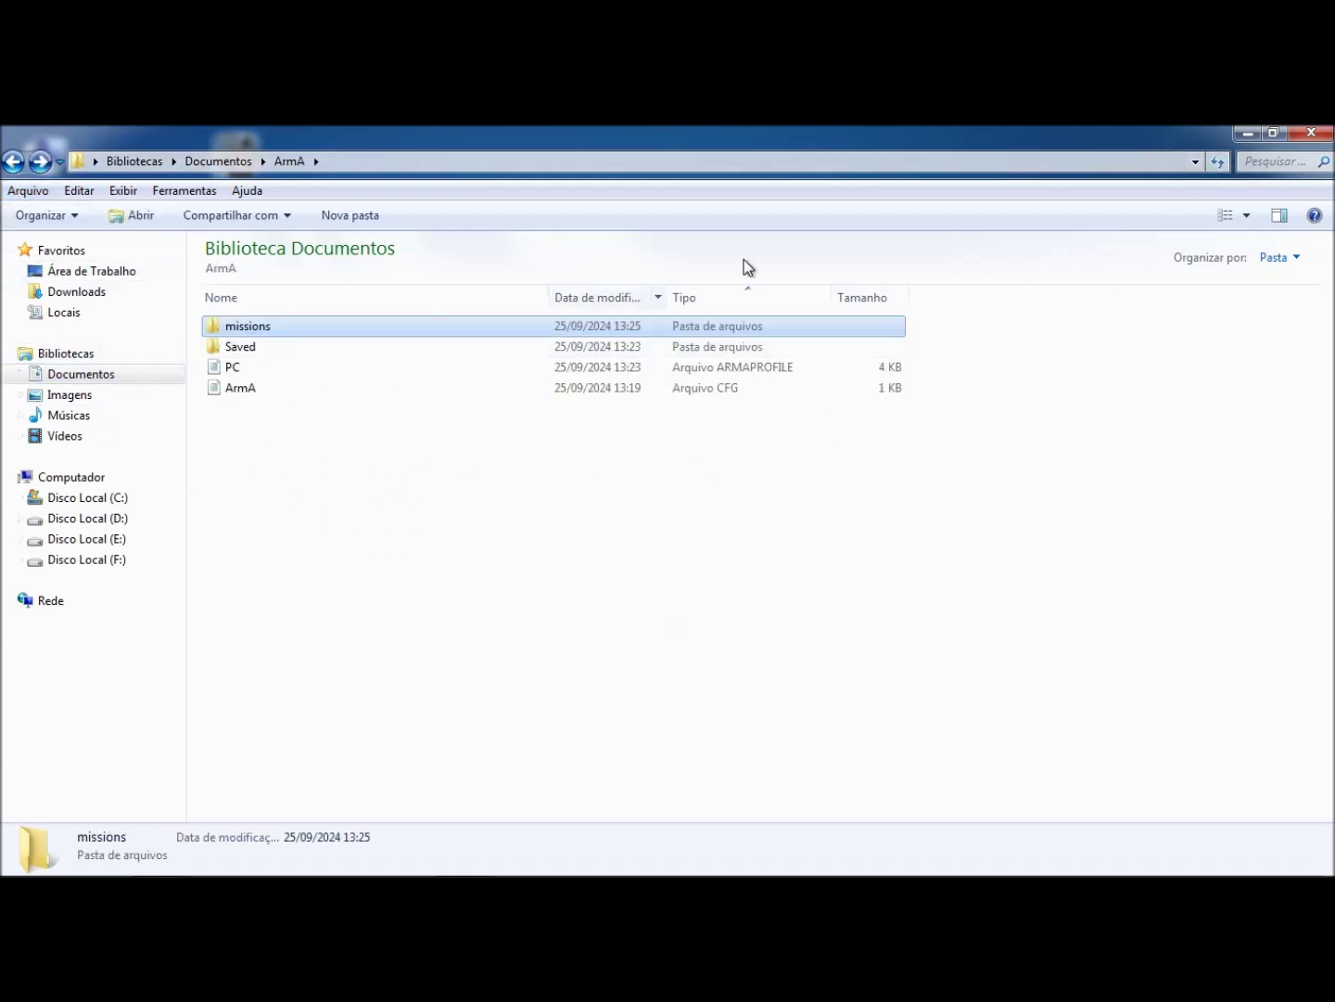
left_click(1248, 135)
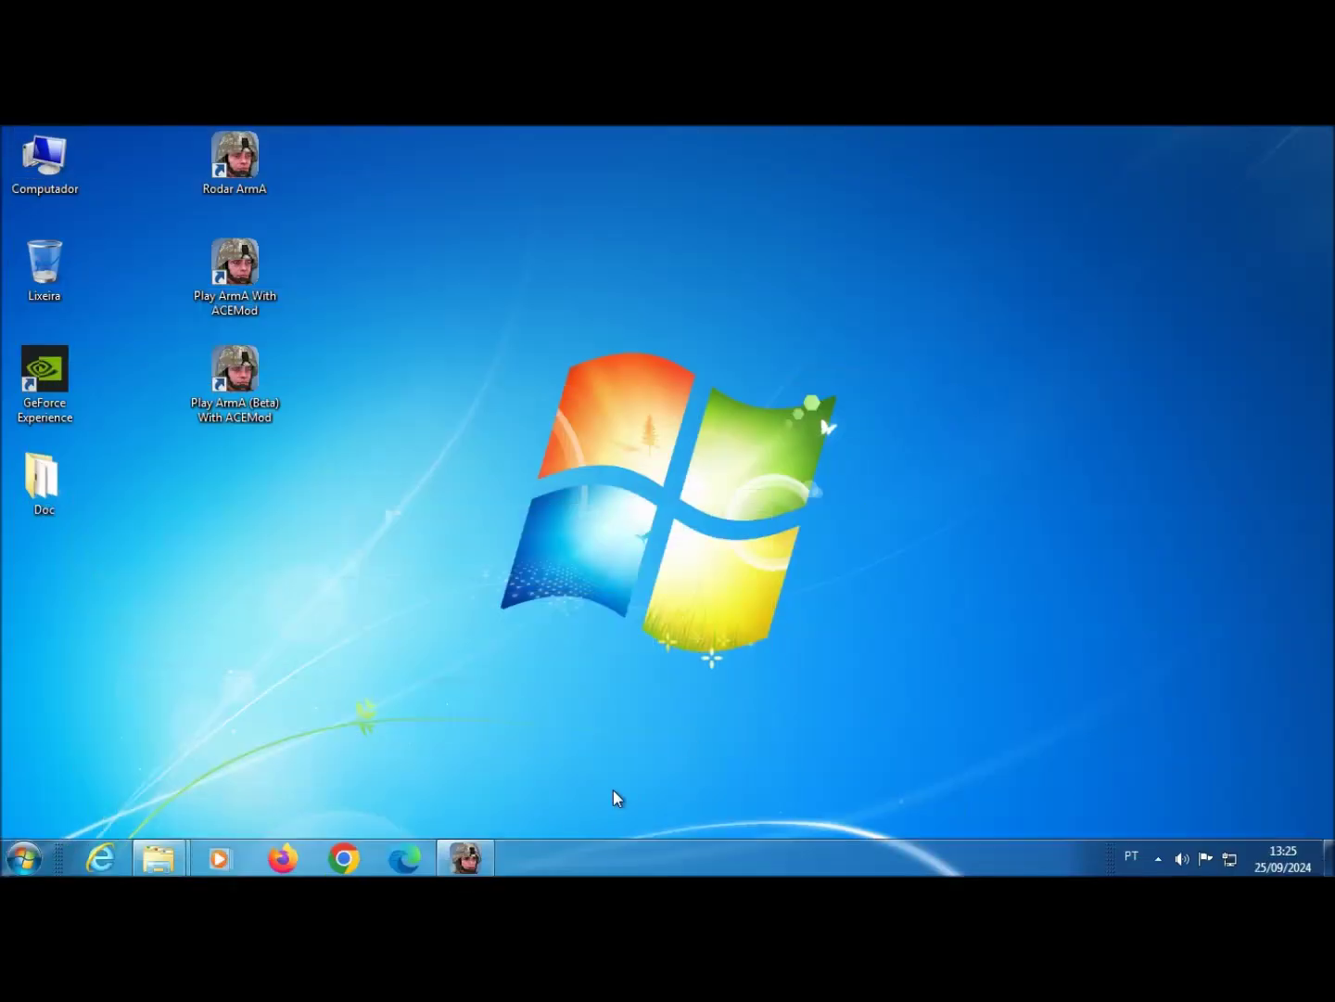
Return to the ArmA editor, insert a BLUFOR Fuzileiro player unit and save the user mission as "A missao 1".
left_click(463, 862)
scroll(580, 509, "up", 6)
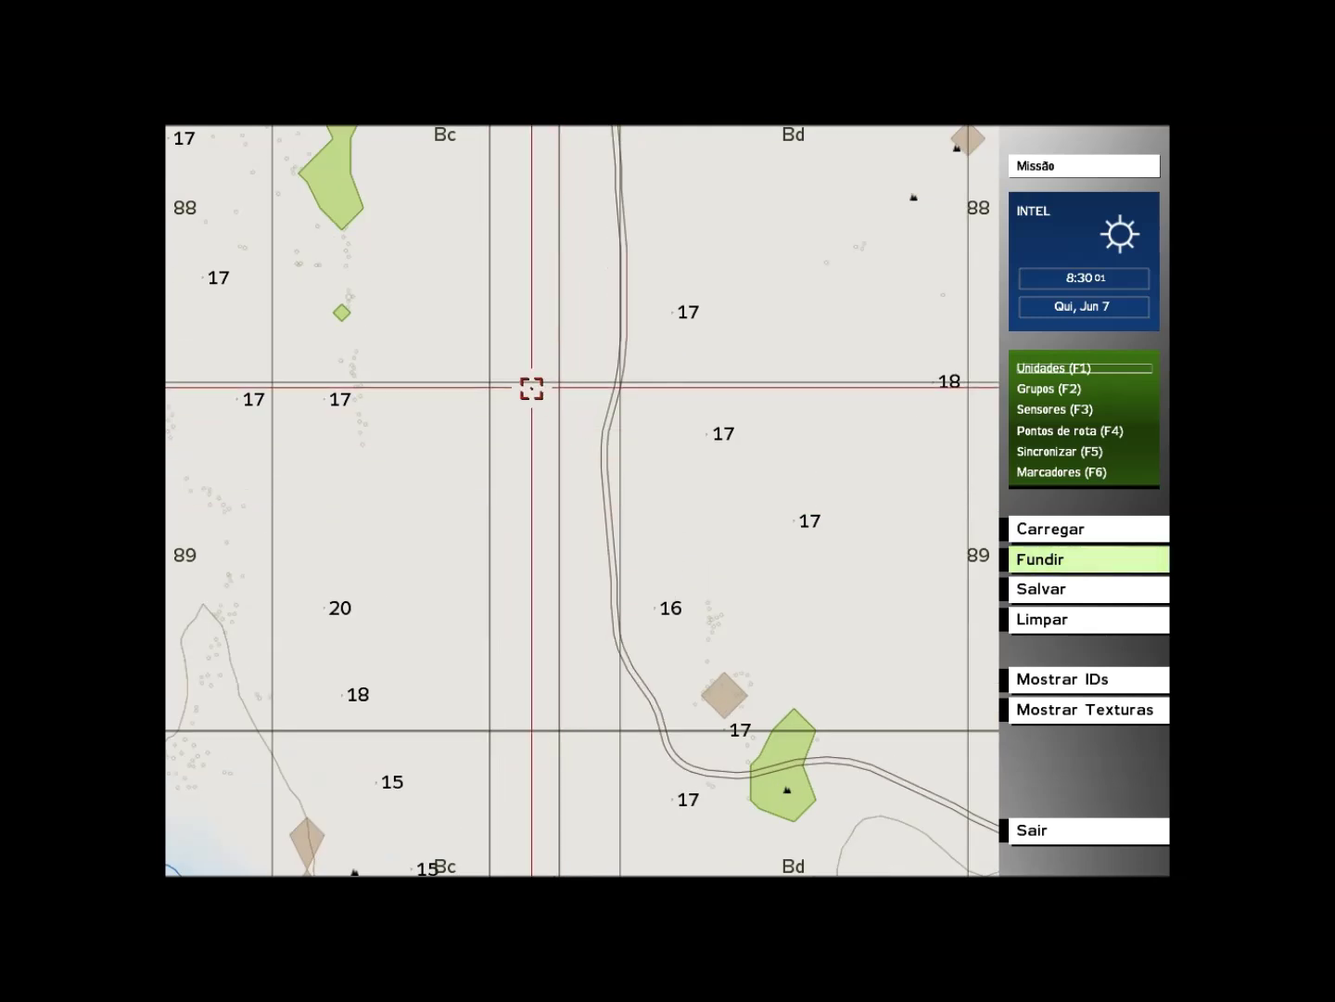
double_click(526, 420)
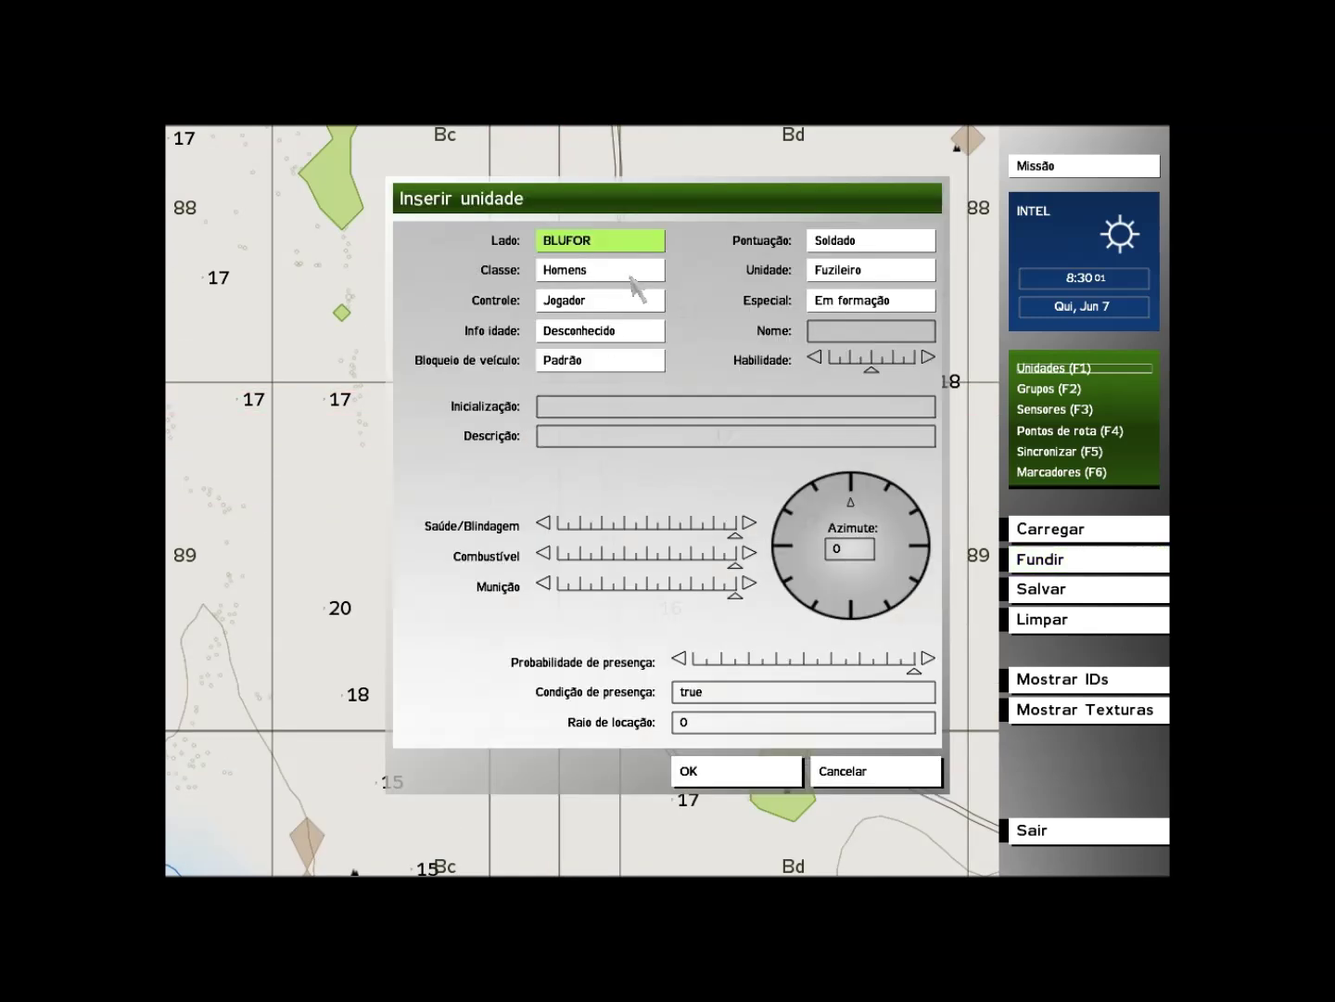
left_click(736, 778)
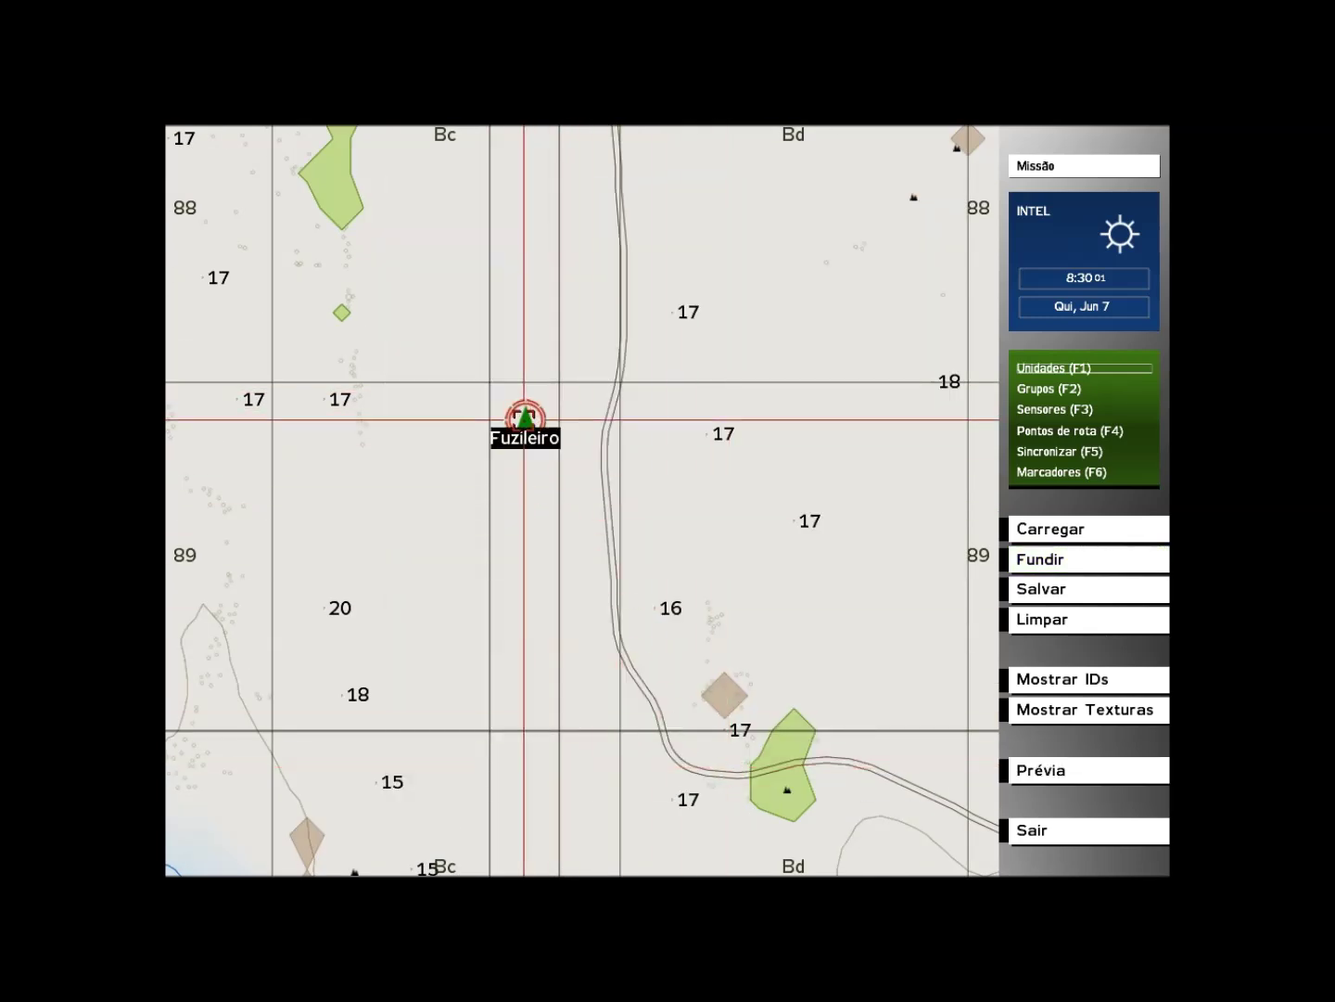
left_click(1053, 597)
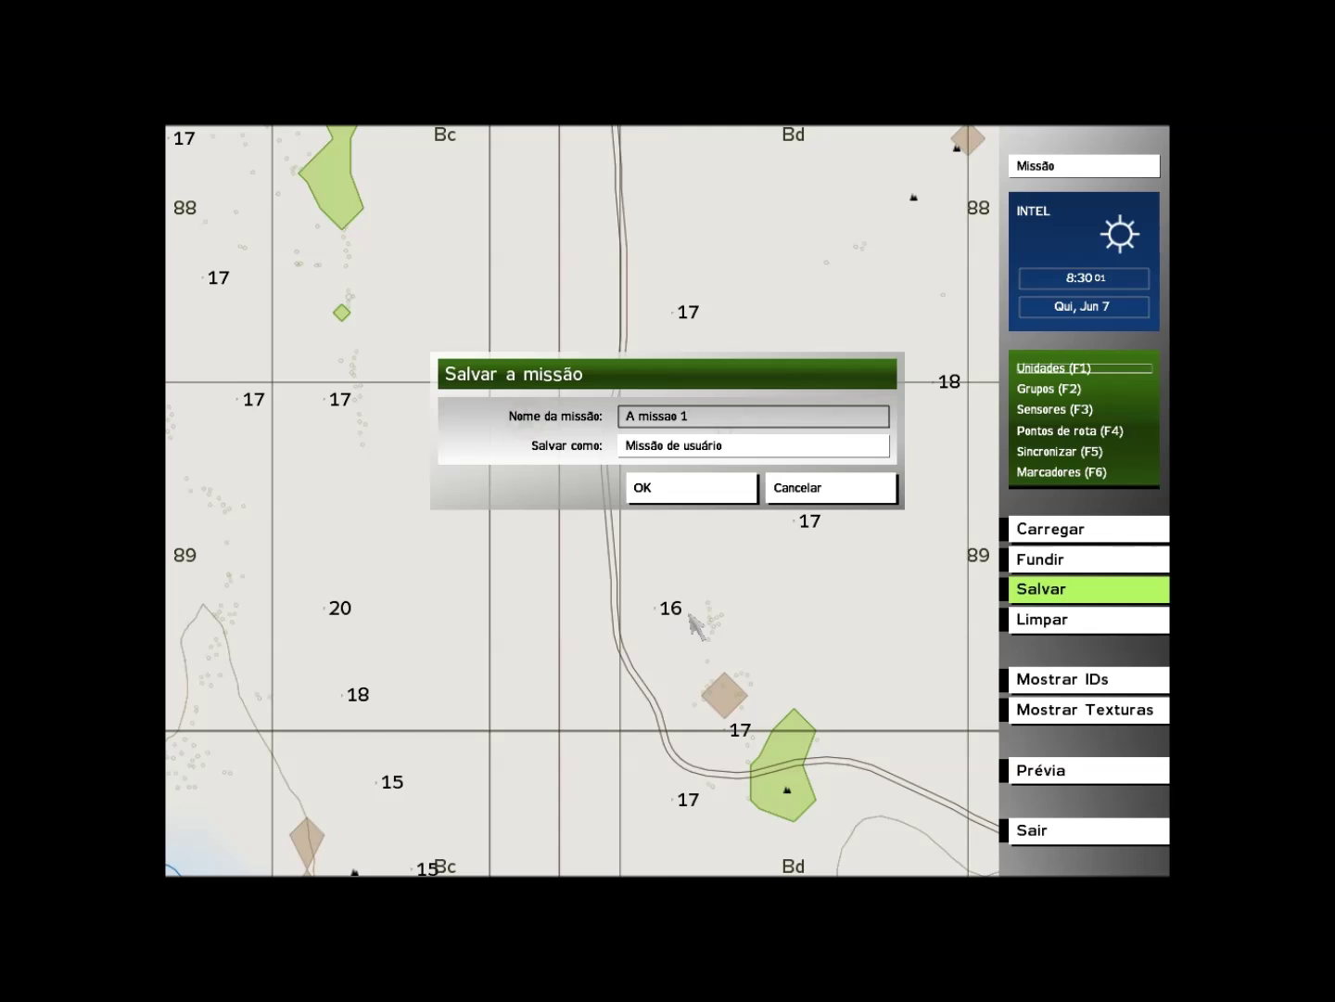
left_click(704, 498)
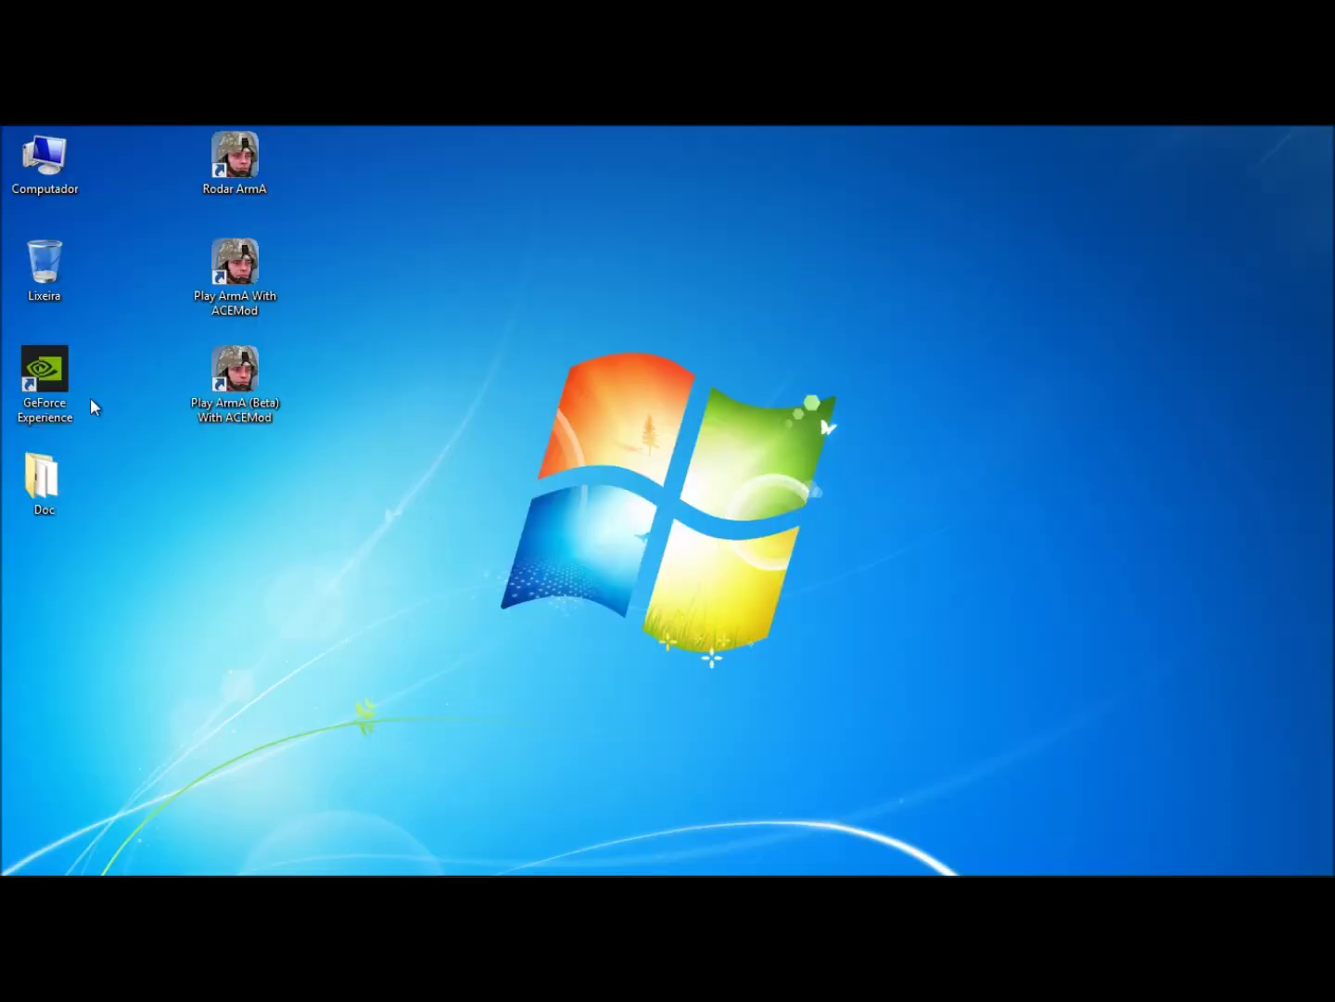
Switch to Windows Explorer and check the saved mission's folder and its file inside Documentos\ArmA\missions.
double_click(49, 190)
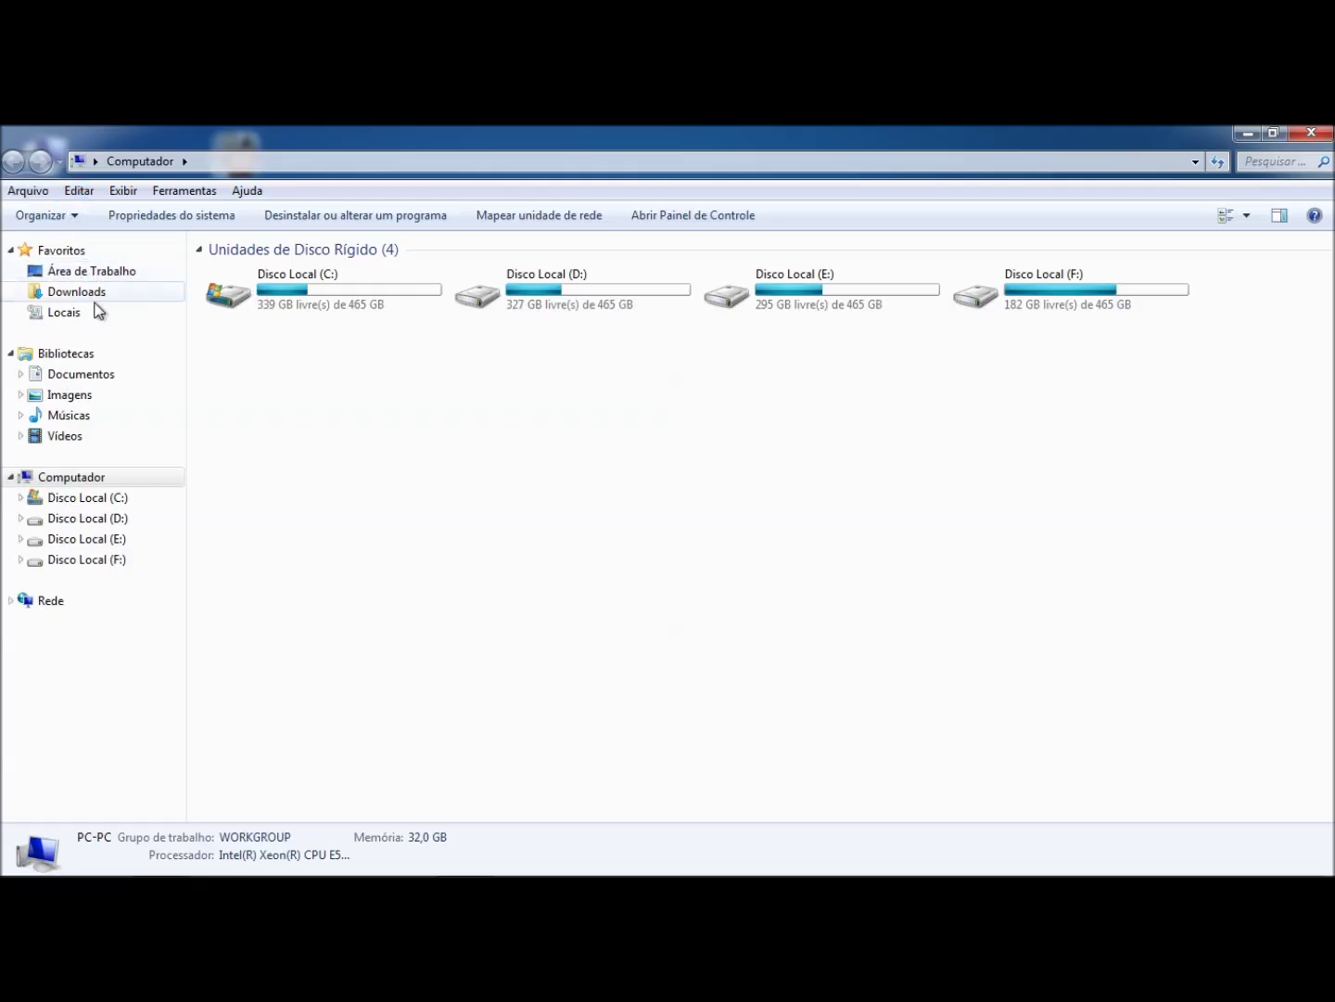
left_click(113, 380)
double_click(283, 322)
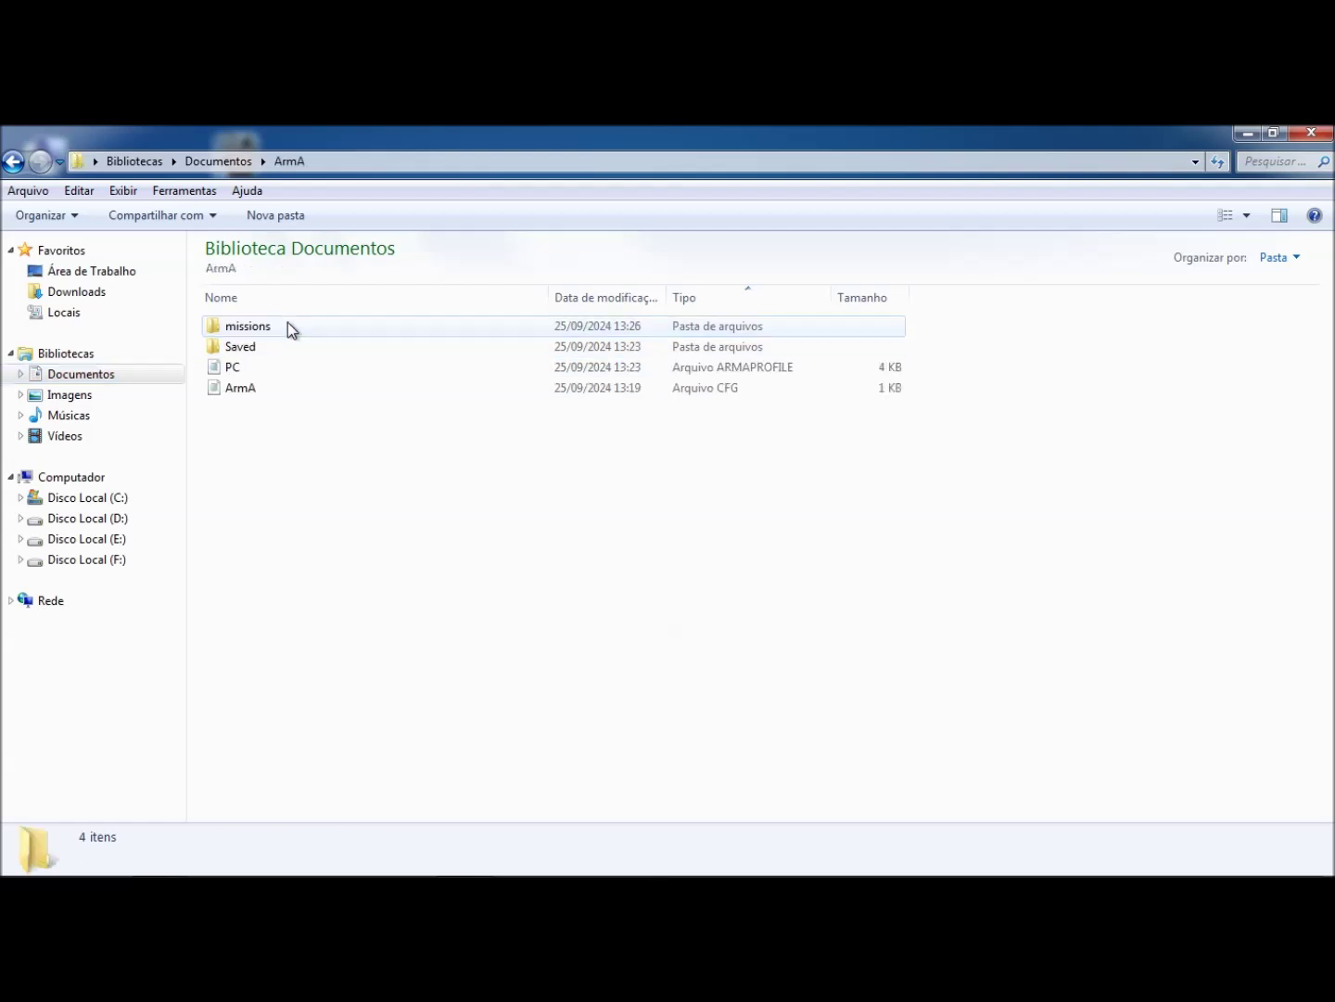
double_click(288, 326)
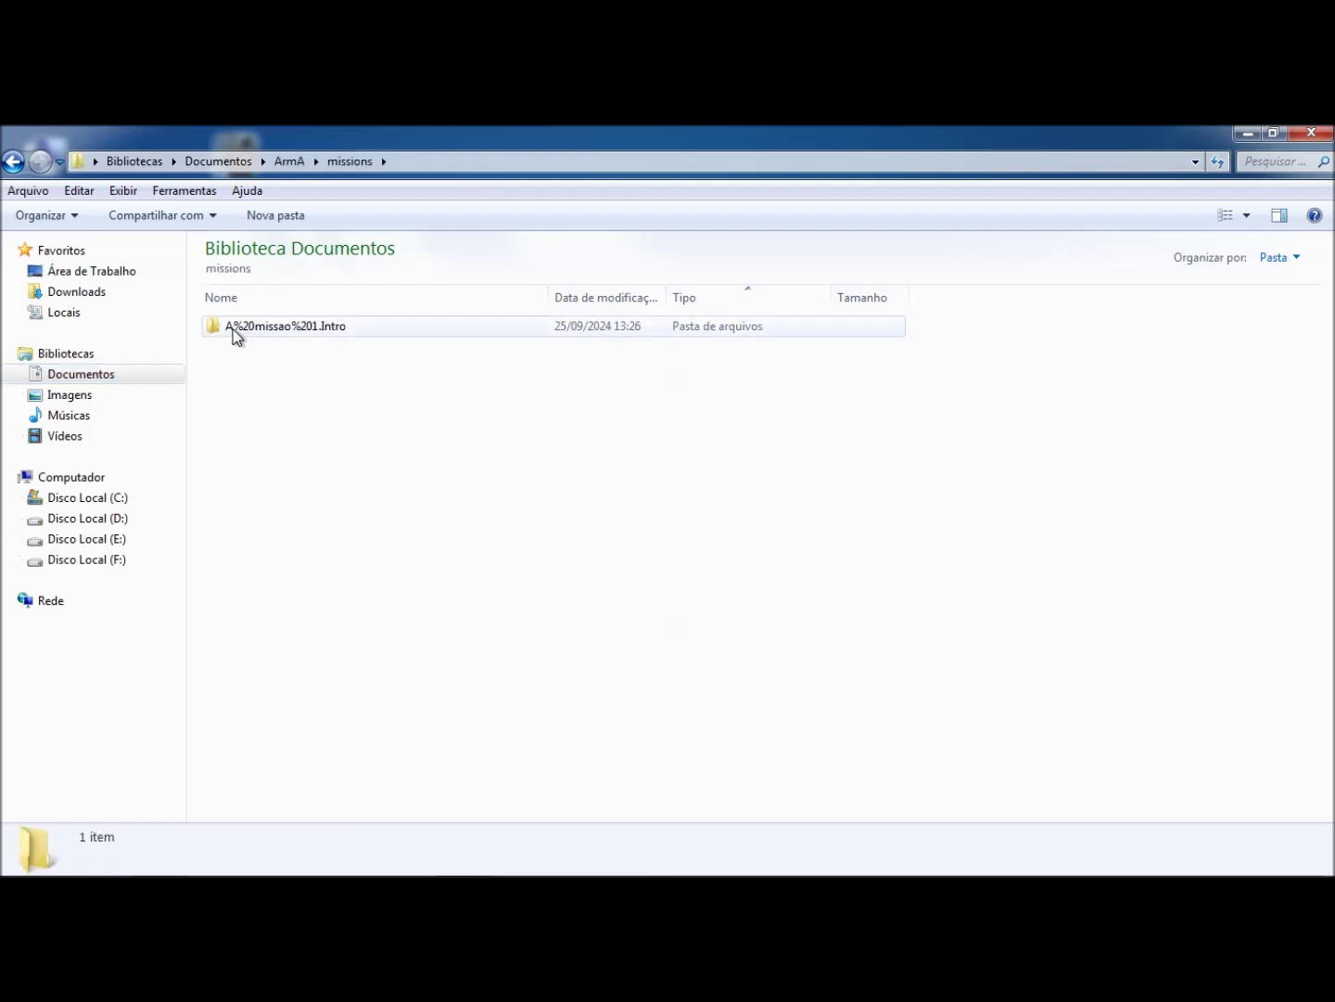
double_click(289, 328)
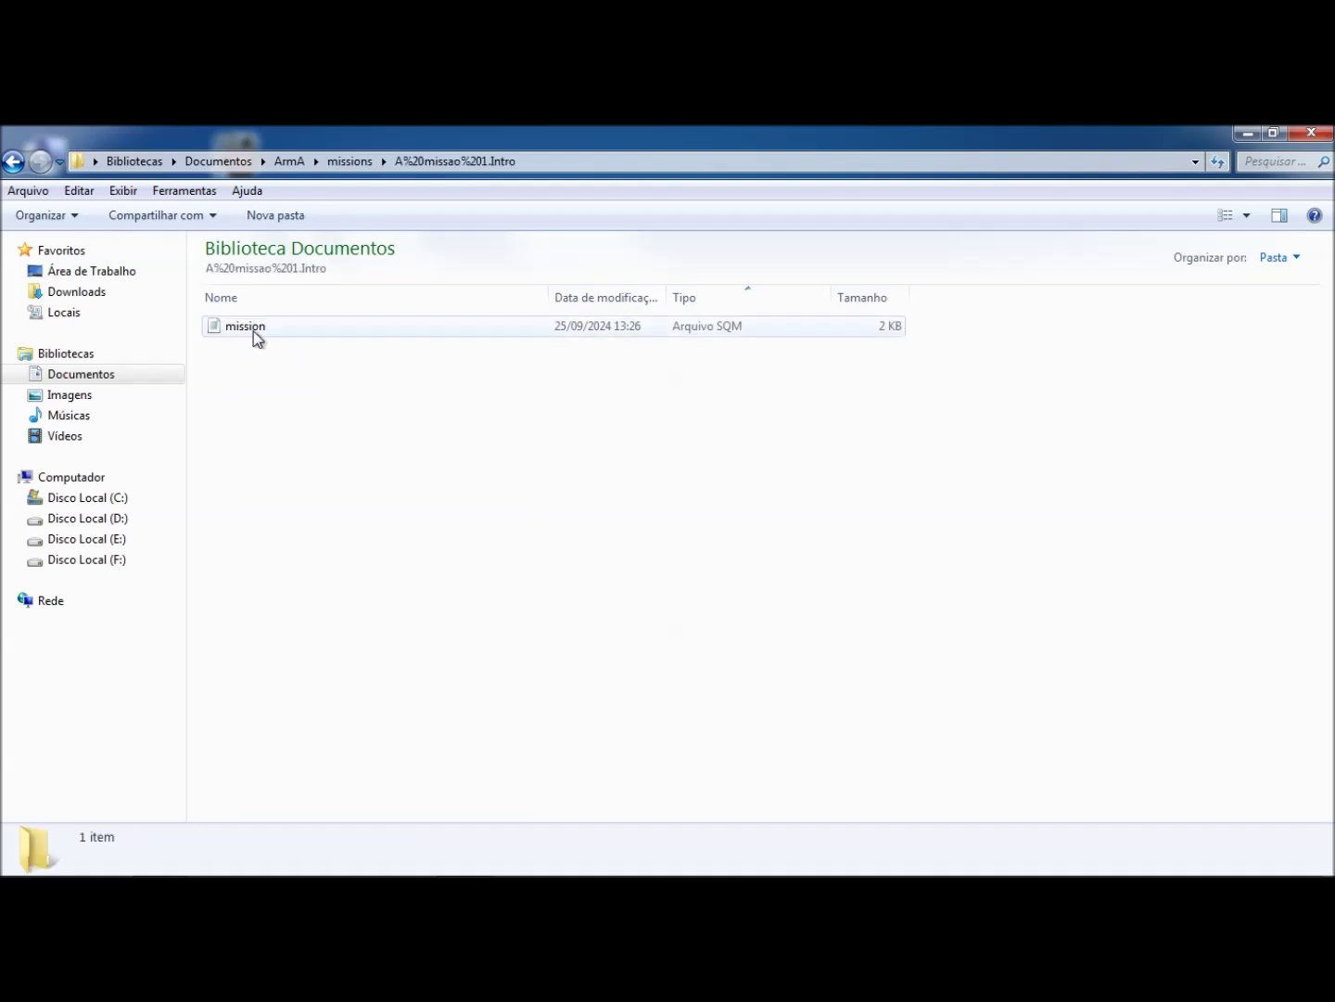
left_click(13, 164)
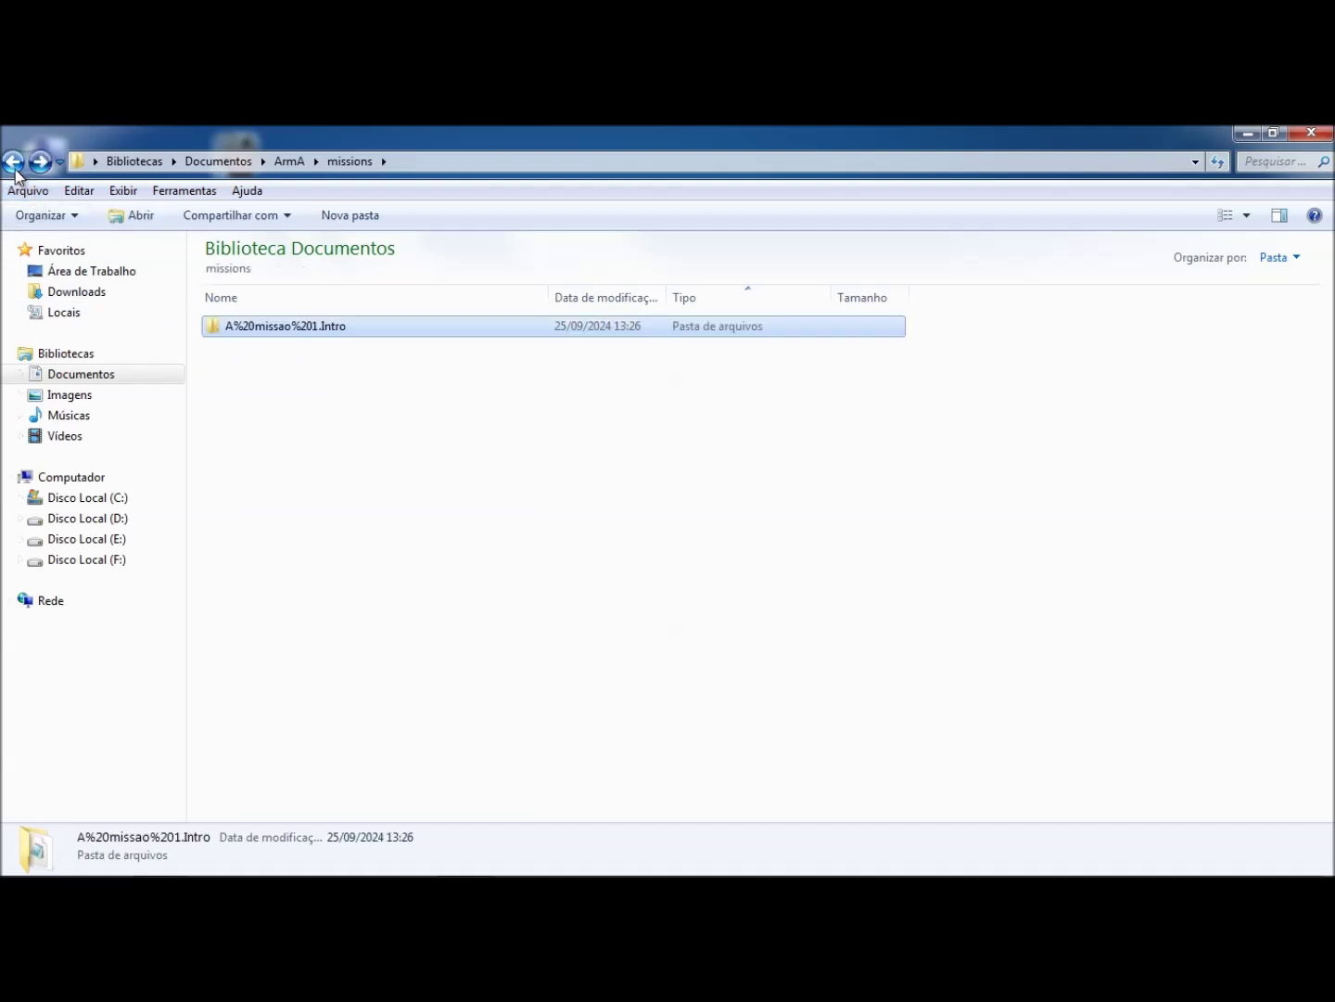
Close the Documentos folder window, return to the ArmA editor and exit it to the main menu.
left_click(12, 163)
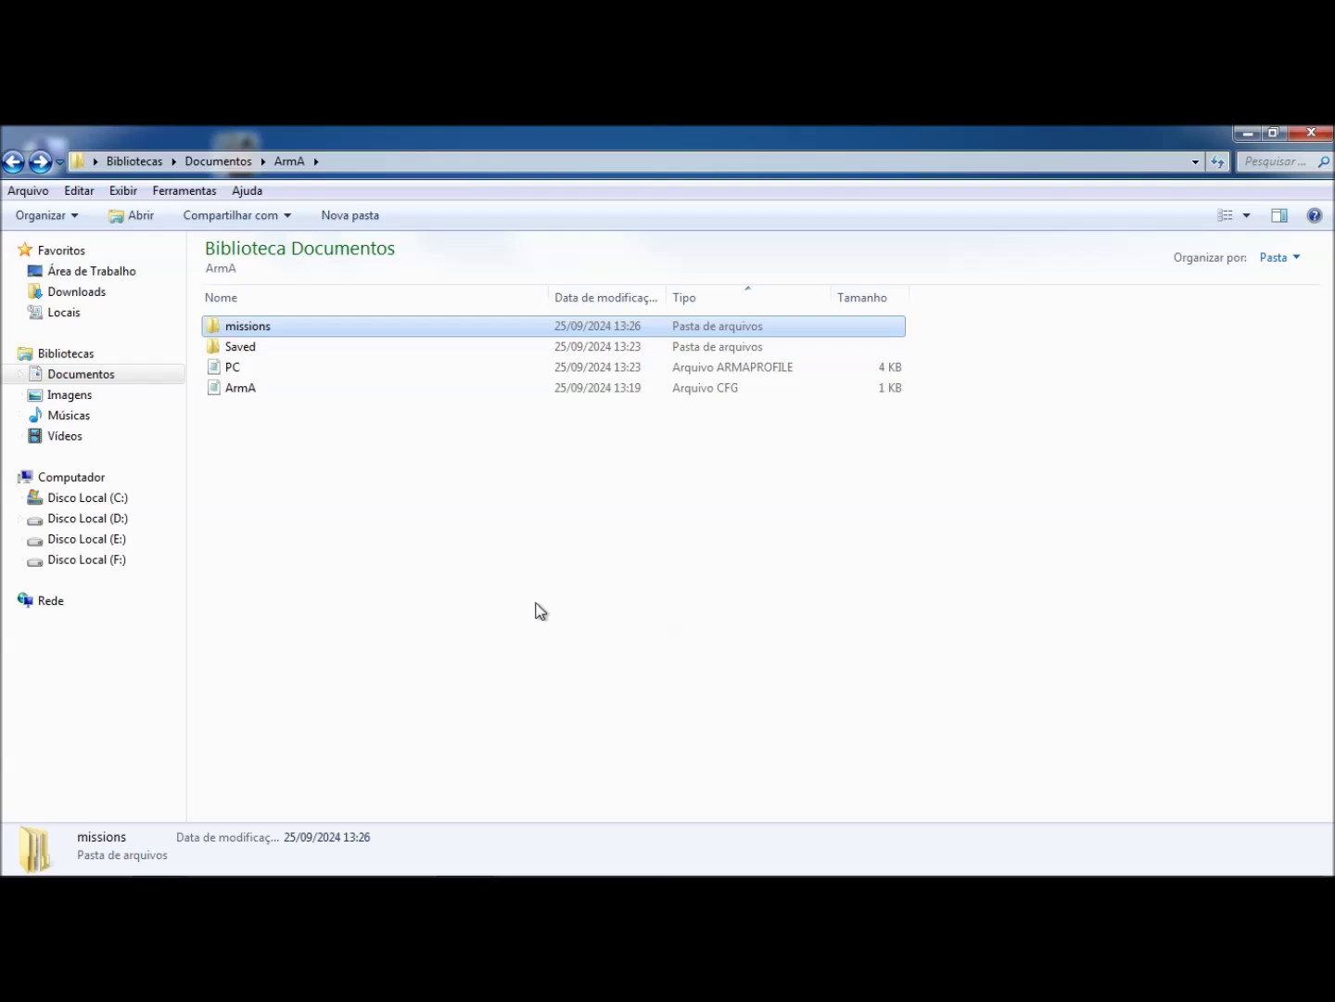
left_click(1321, 134)
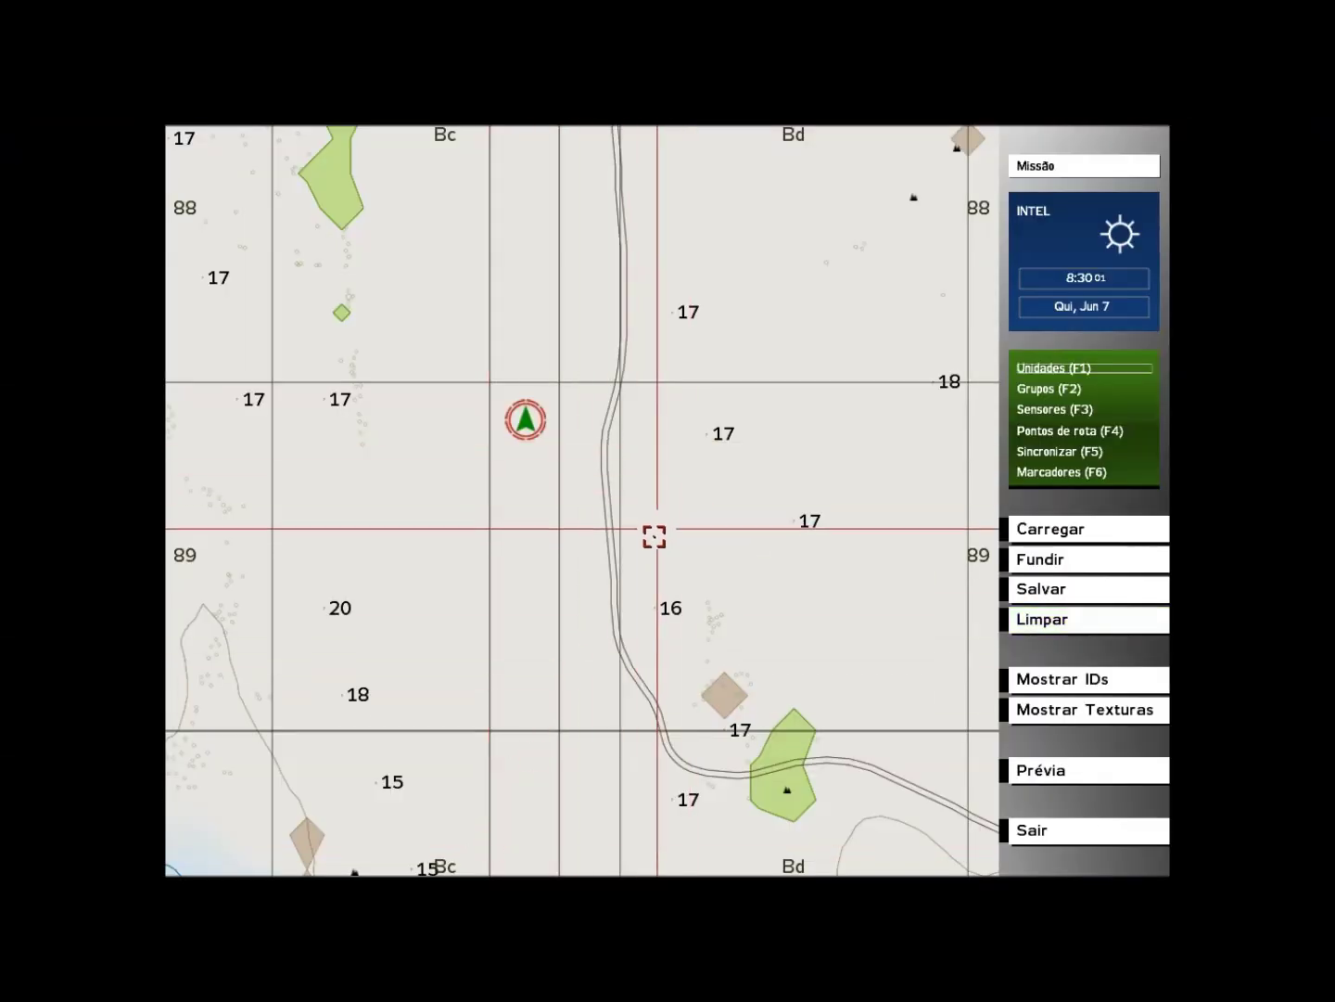
scroll(655, 537, "down", 5)
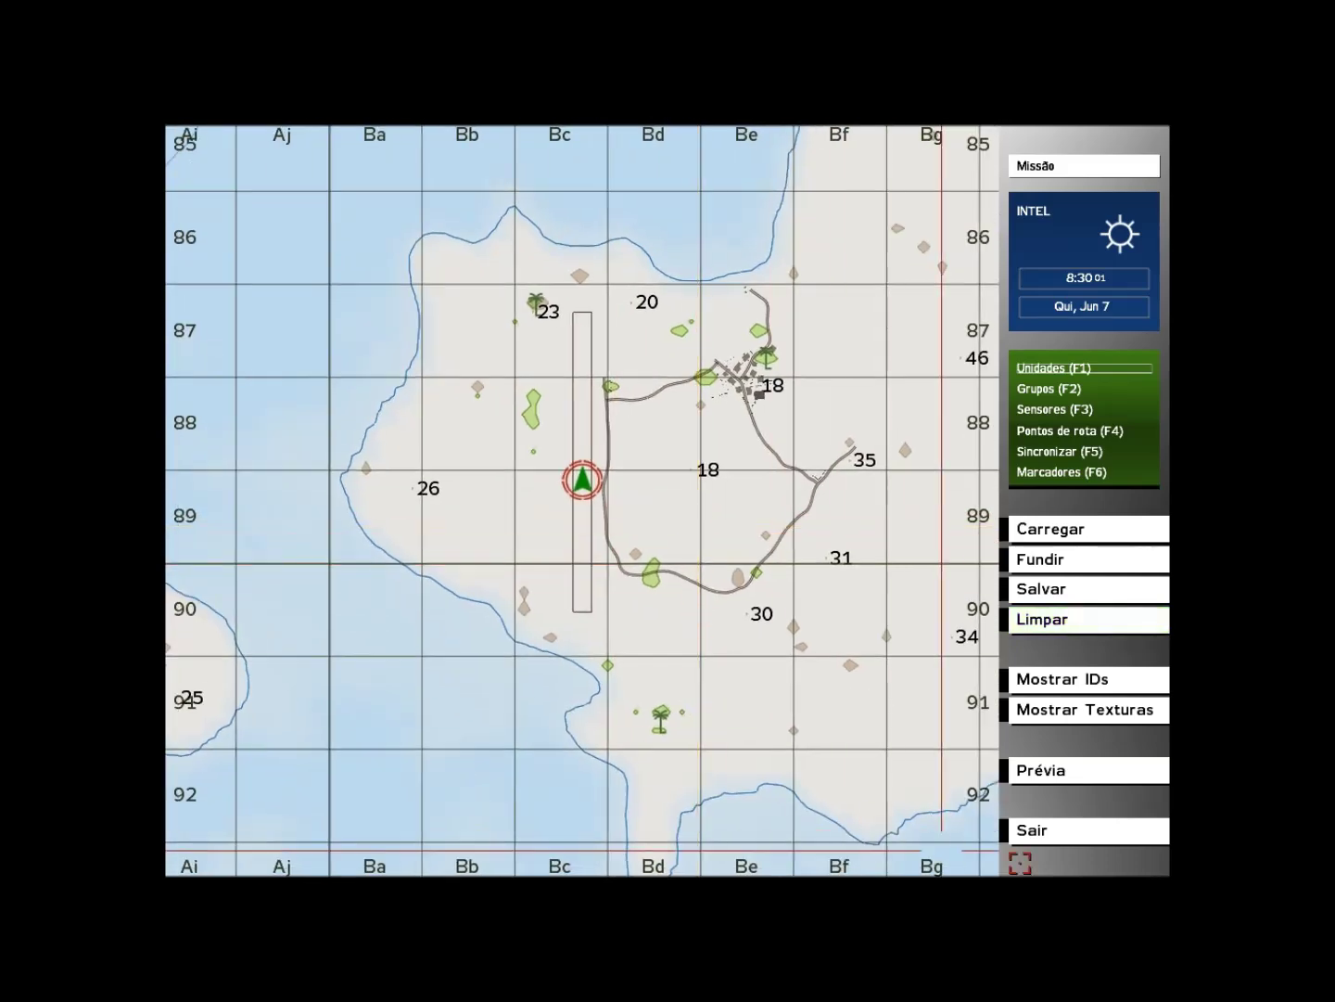
left_click(1109, 839)
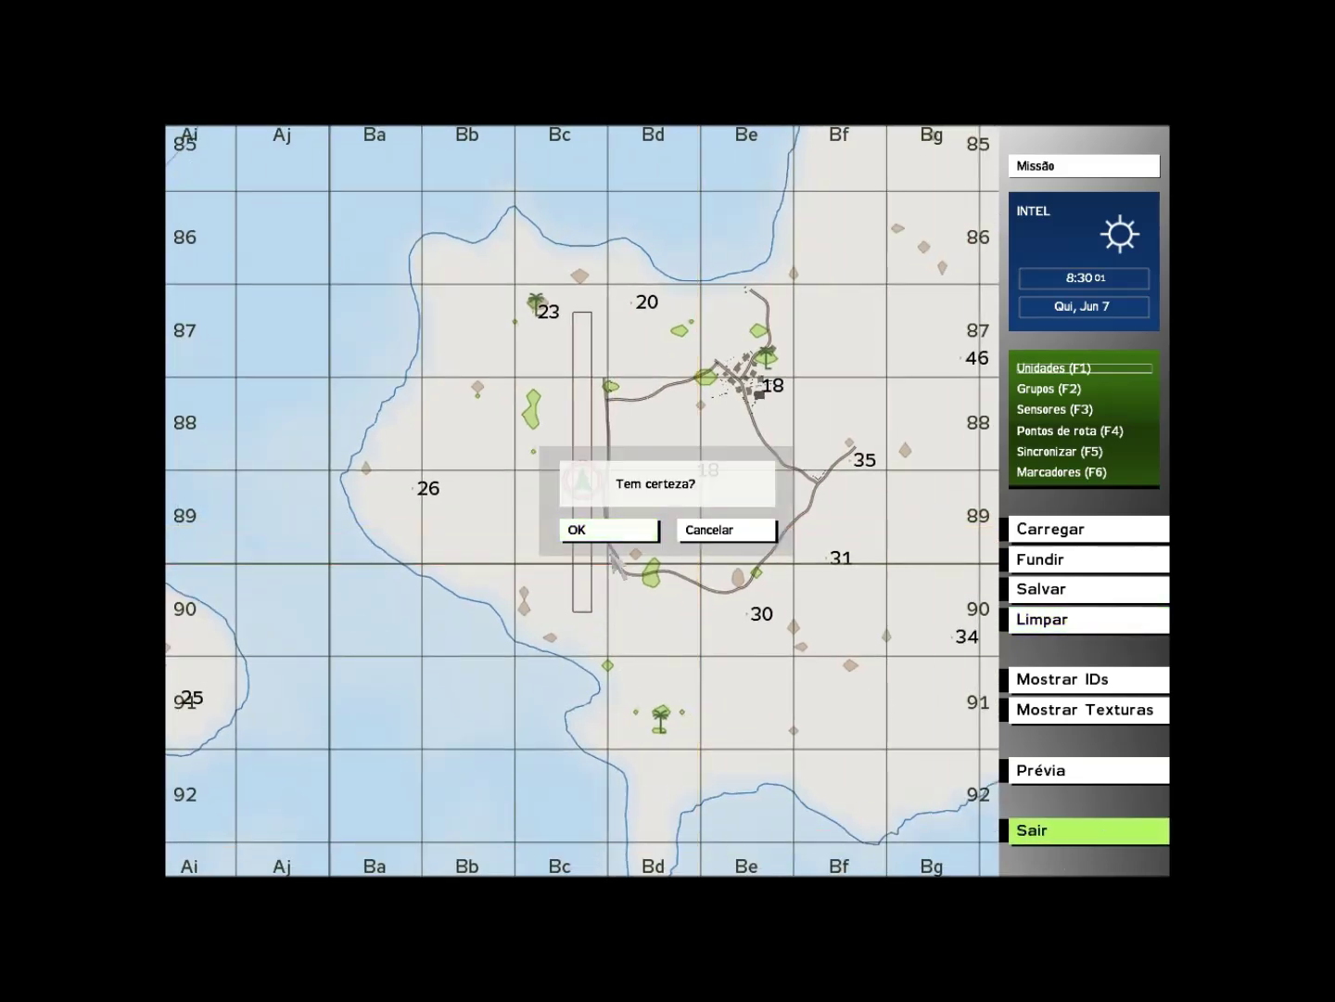
left_click(613, 537)
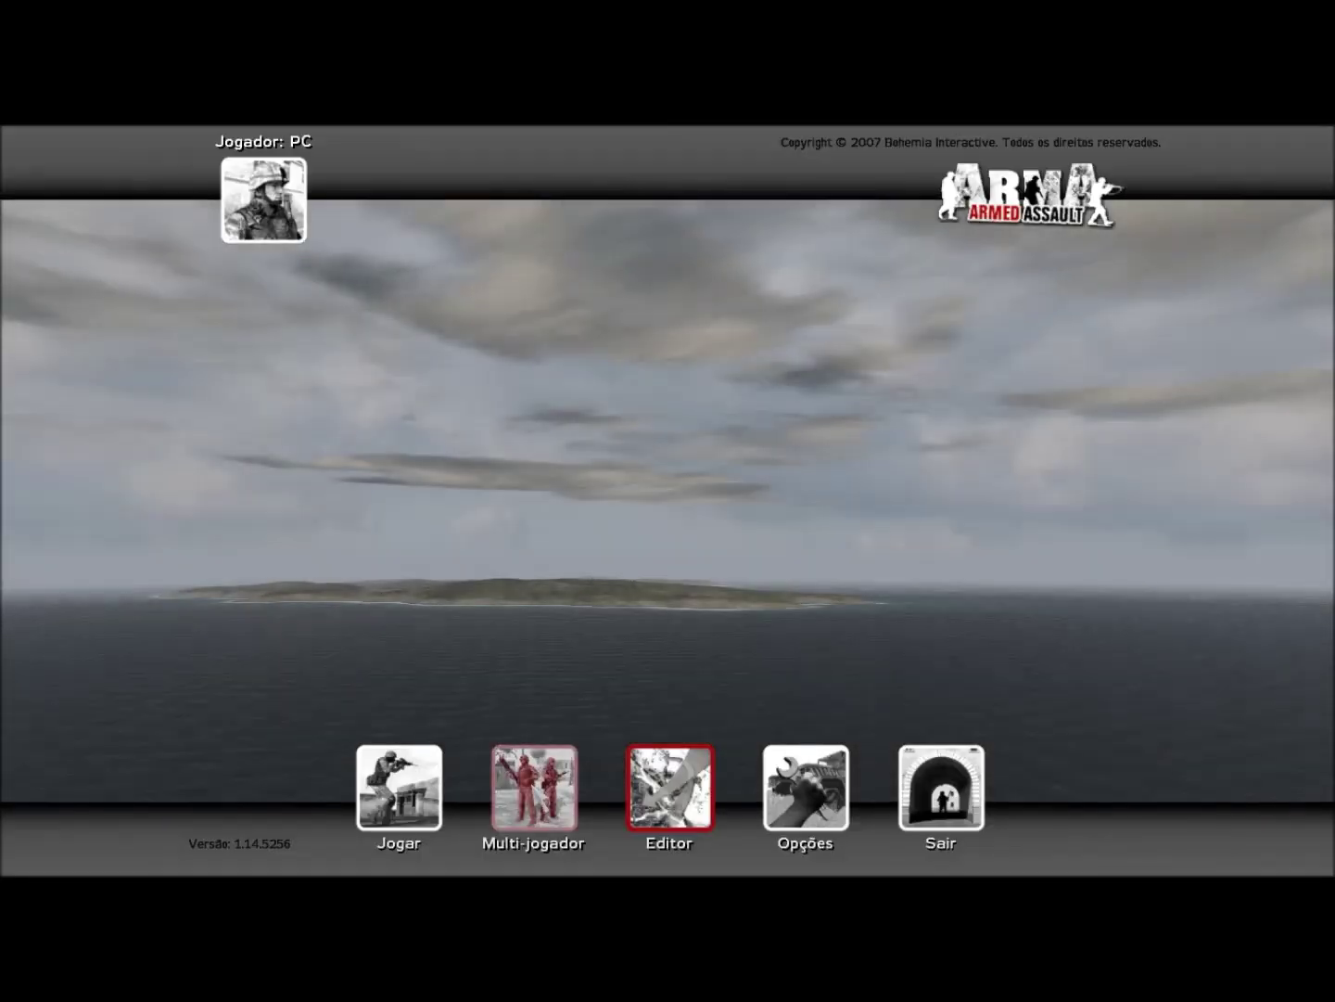
Create a new multiplayer match with the default Internet host settings and open a new editor mission on the Rahmadi island.
key("Left")
key("Return")
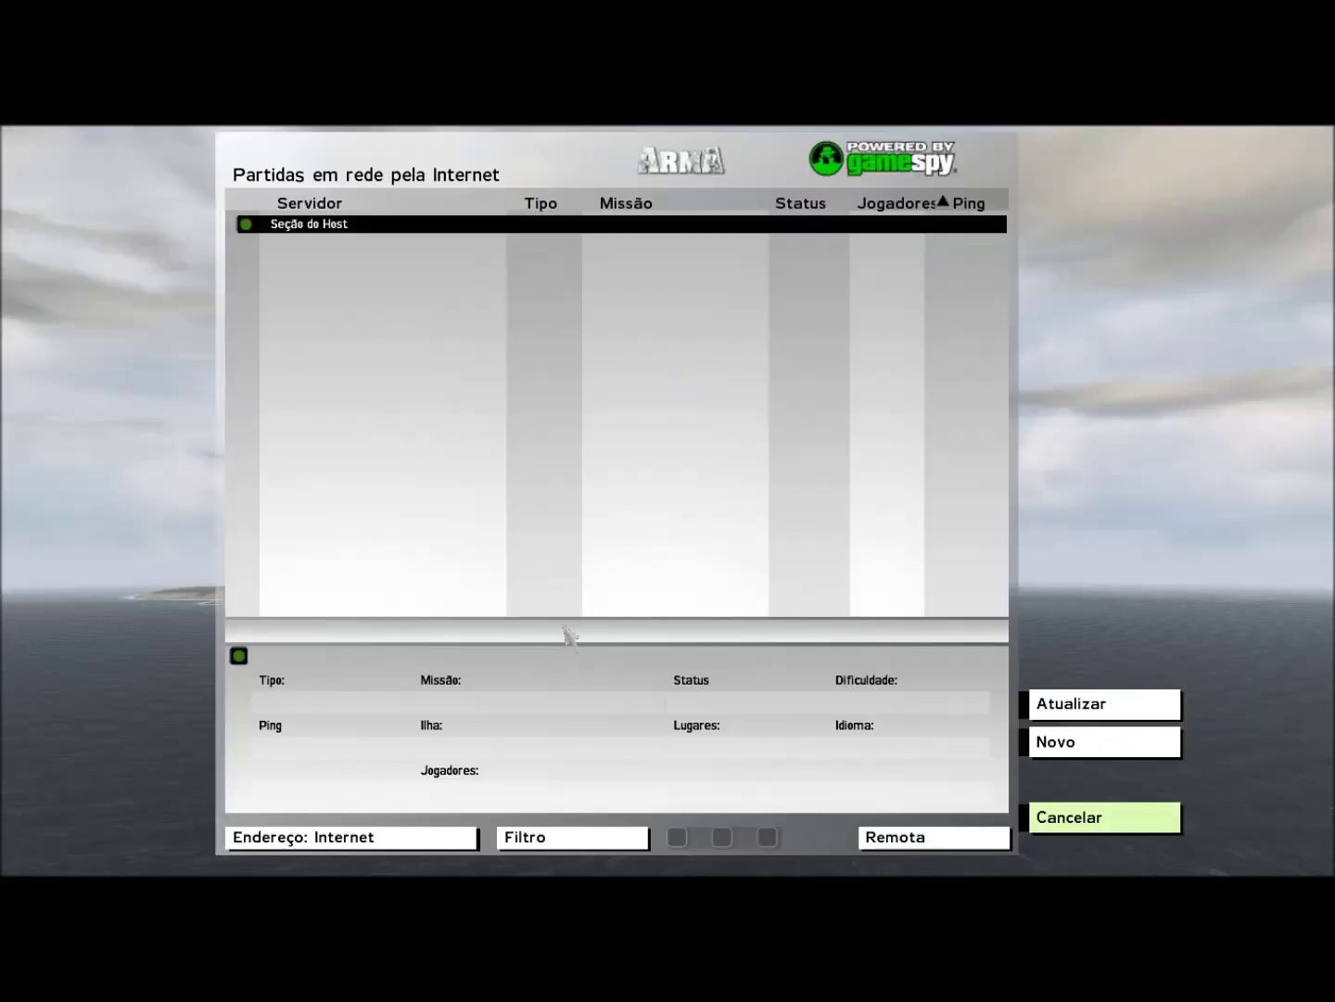
left_click(1074, 741)
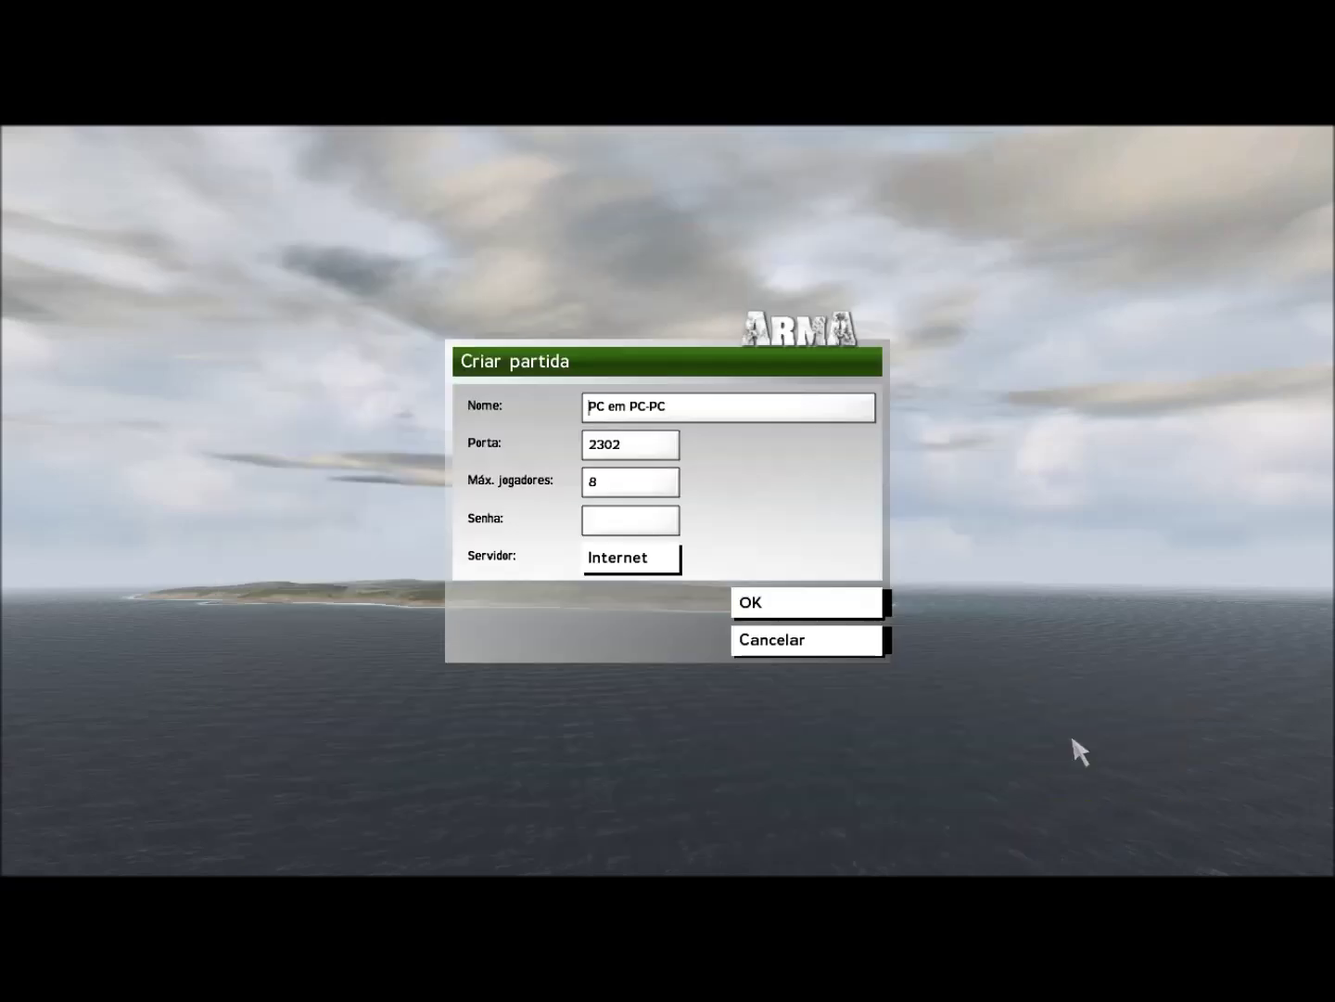
left_click(783, 606)
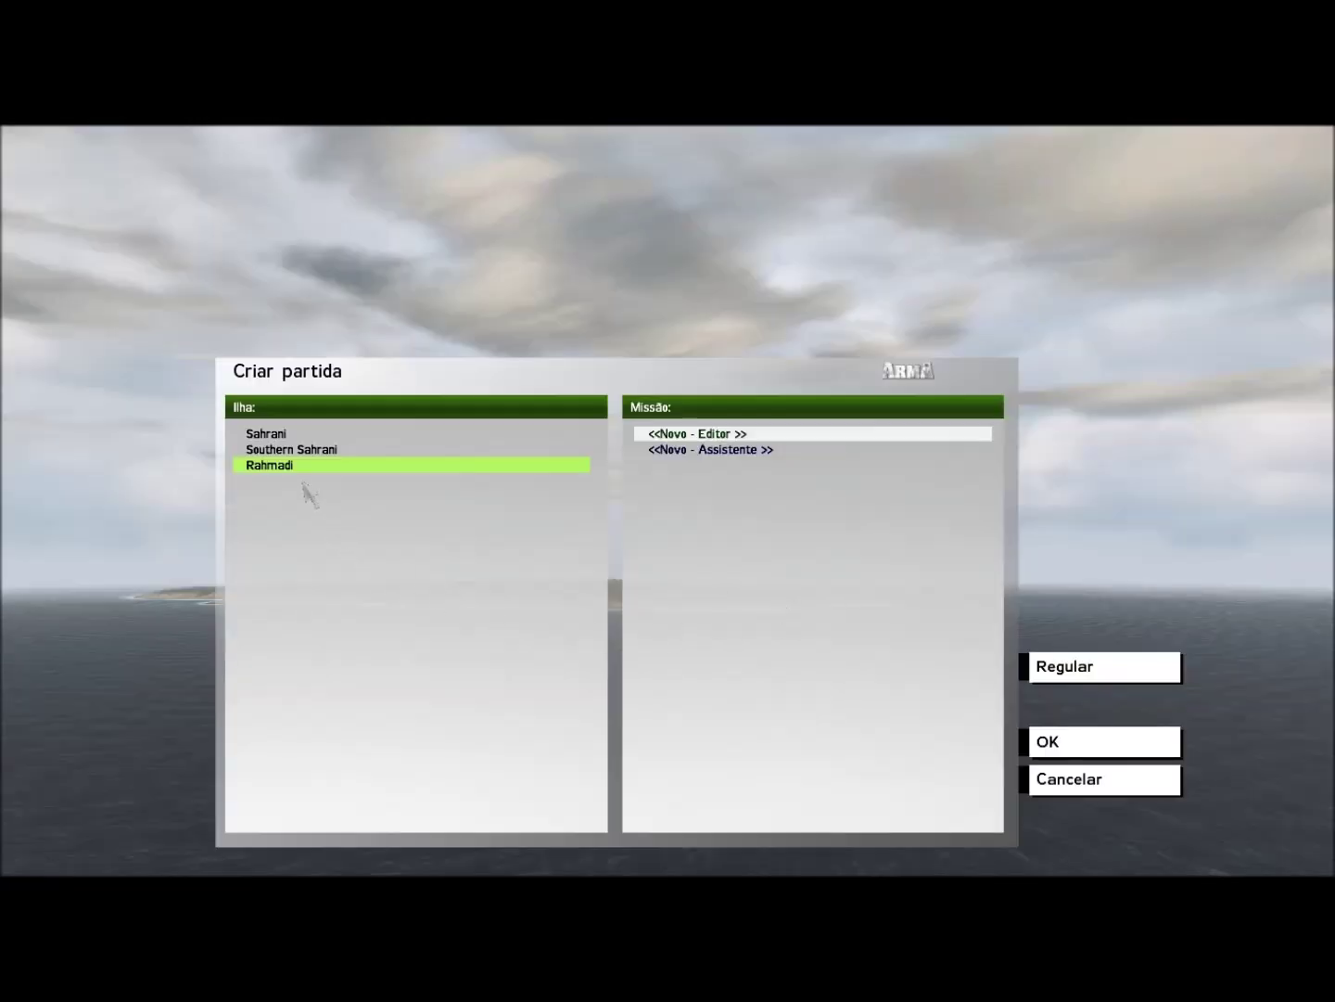
left_click(1068, 737)
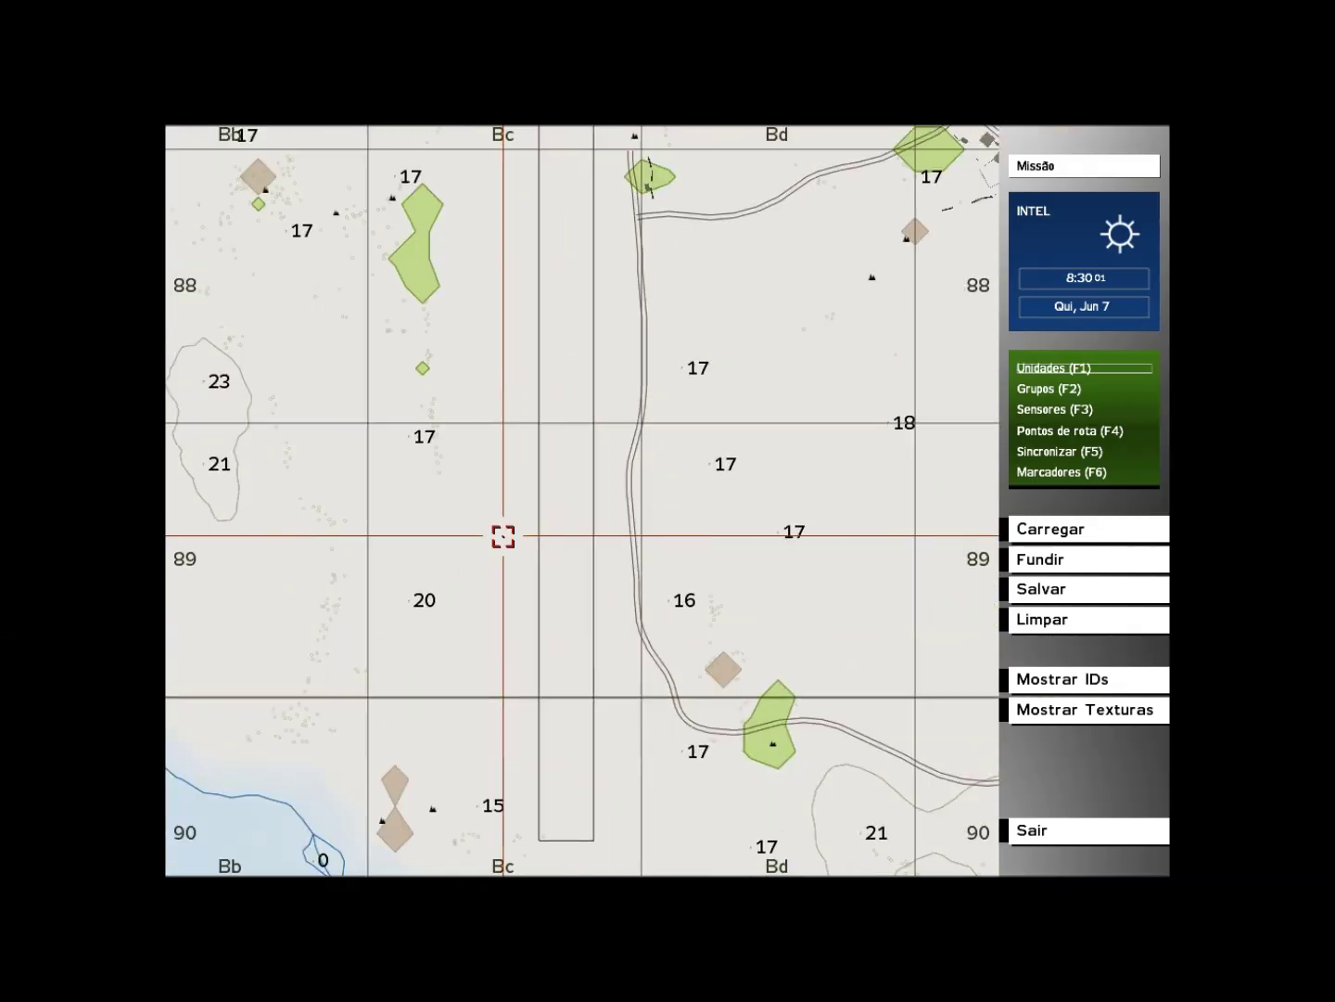
Insert a player unit on the Rahmadi runway and save the multiplayer mission as user mission "A Missao 2".
double_click(572, 503)
left_click(739, 773)
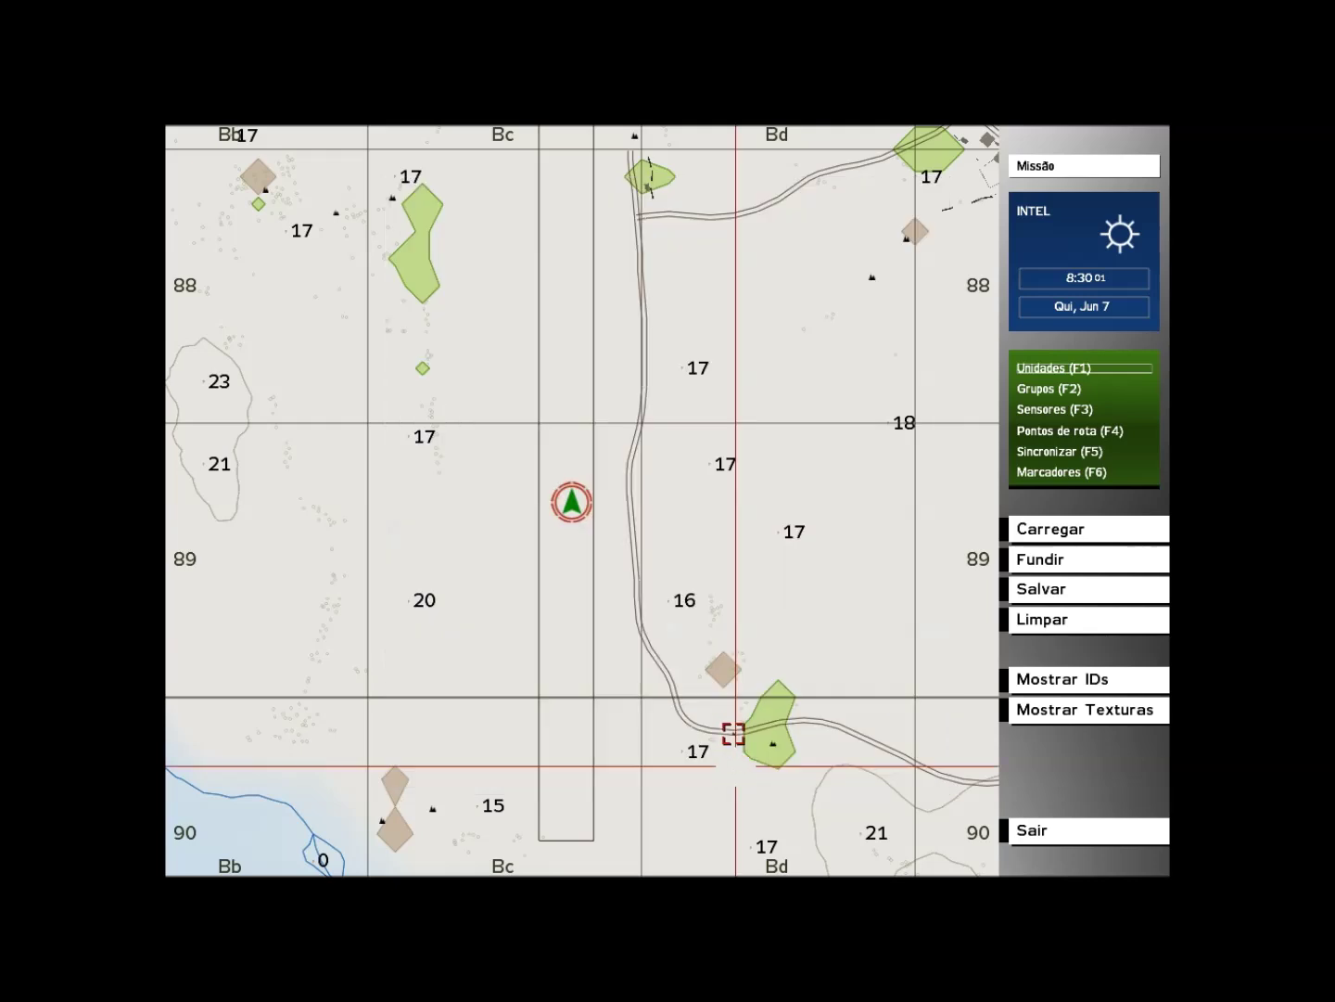
left_click(1020, 590)
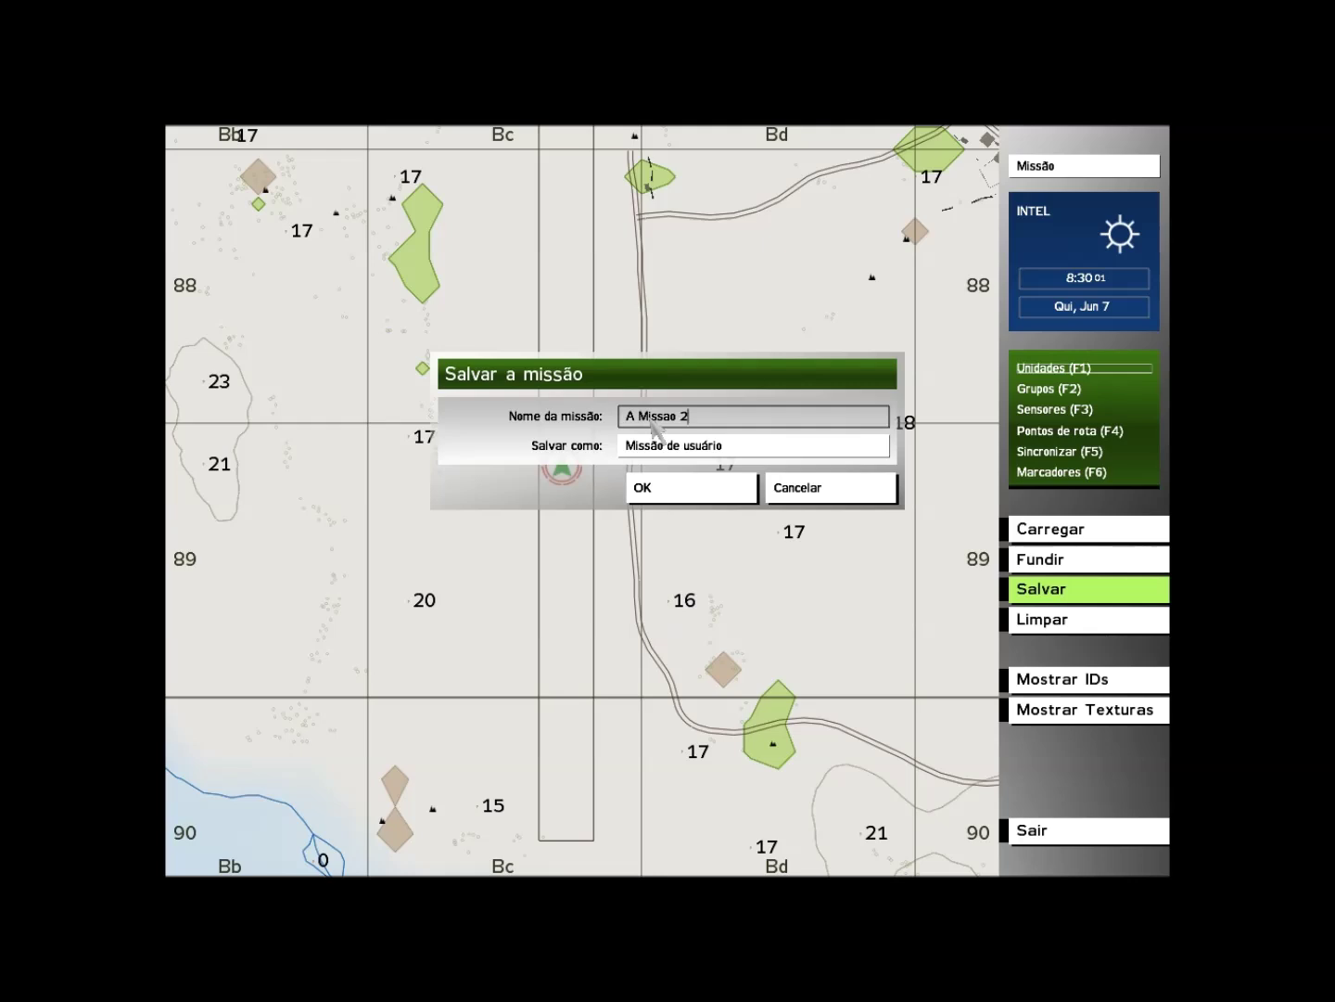
left_click(696, 491)
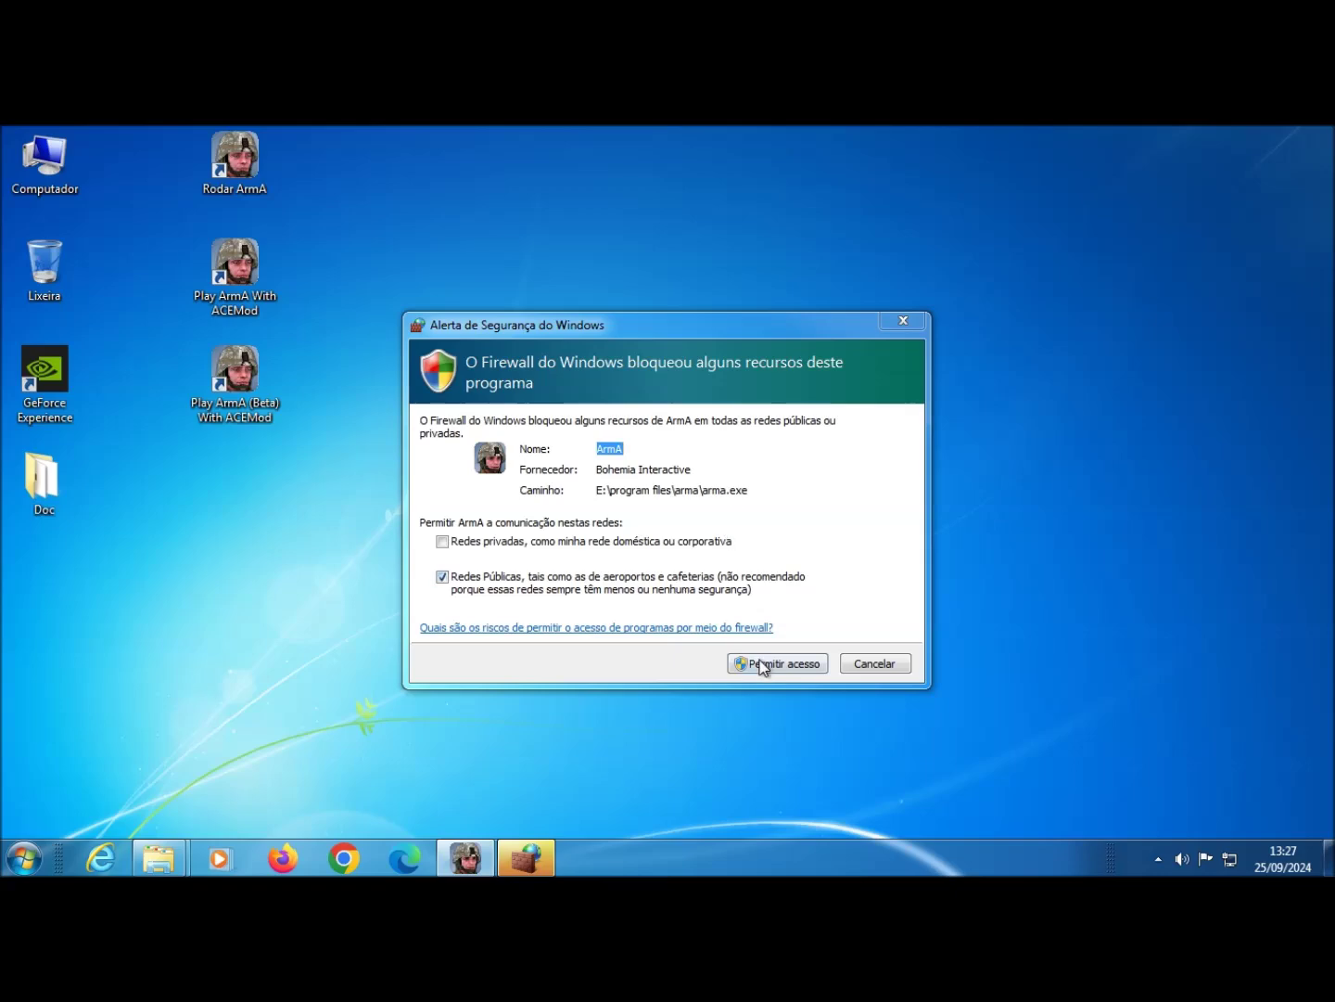
Switch to Windows, allow ArmA through the firewall on public networks and open the Documentos\ArmA\MPMissions folder.
left_click(762, 663)
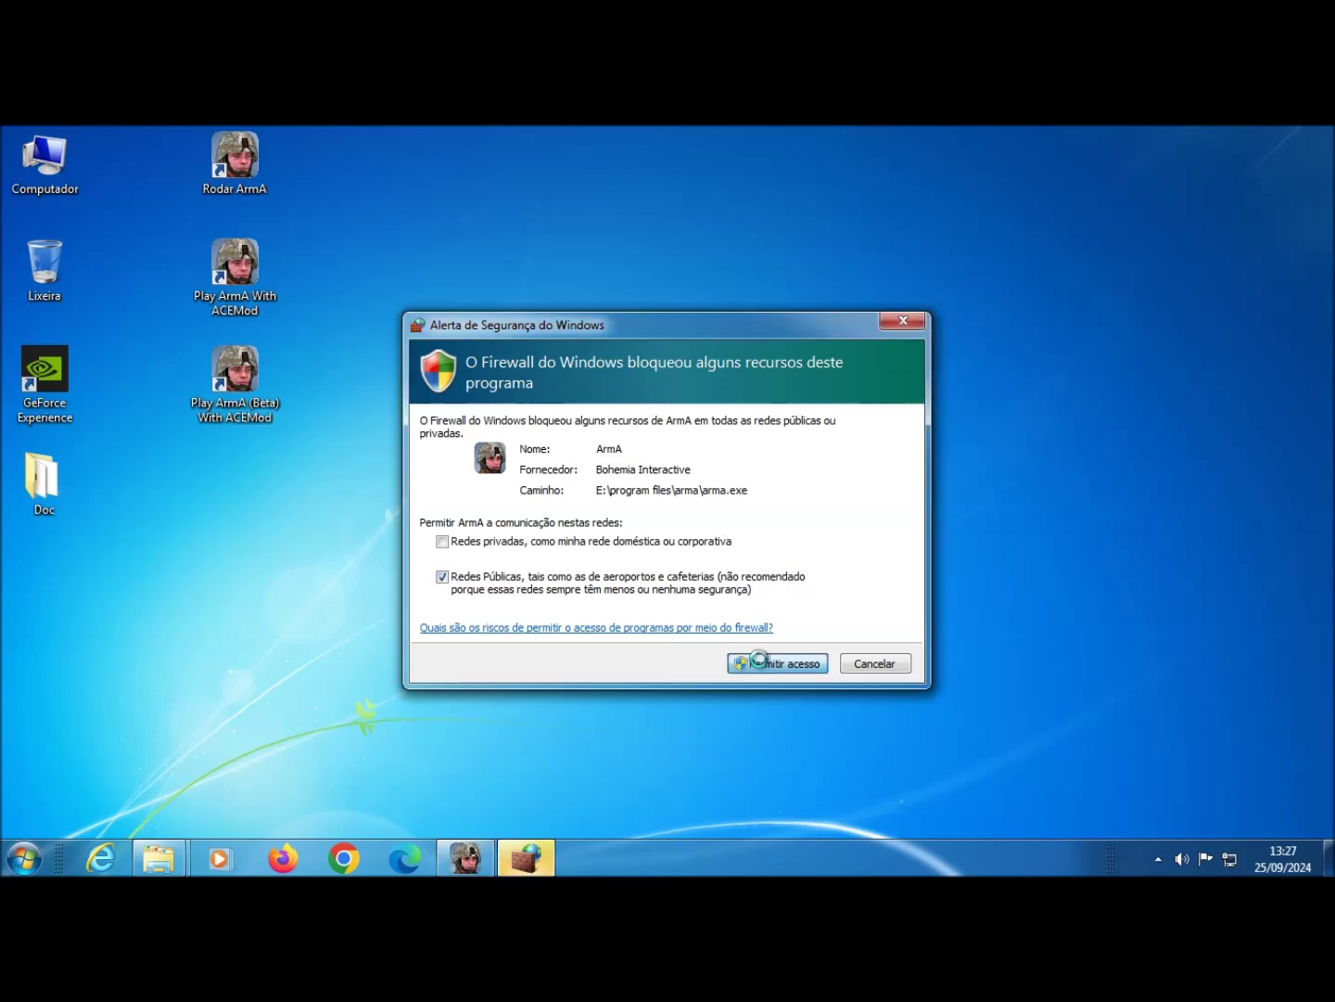
double_click(54, 170)
left_click(107, 380)
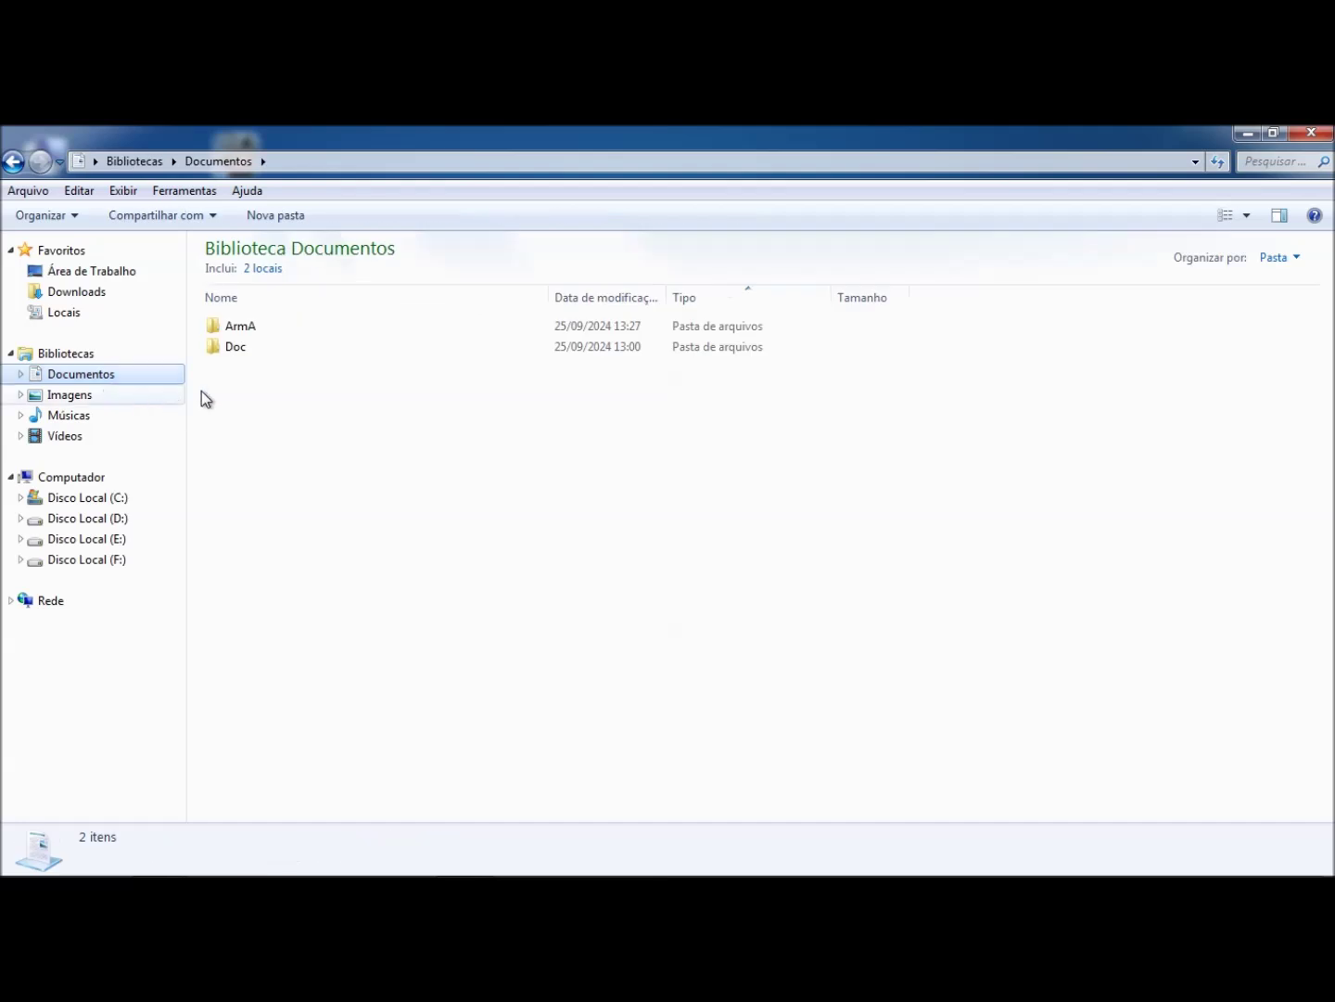
double_click(256, 327)
left_click(256, 349)
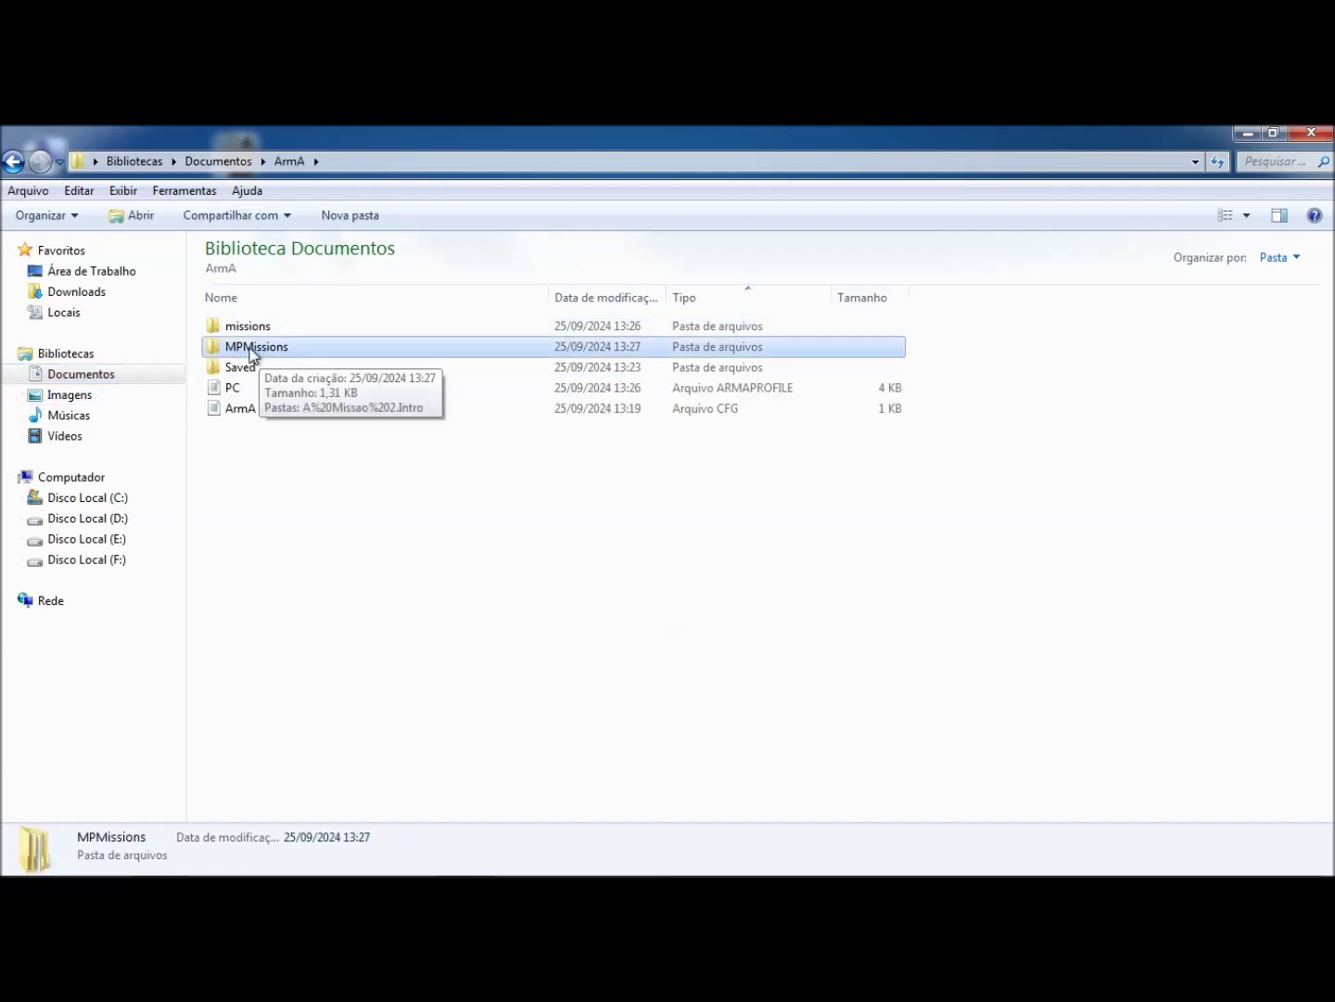
double_click(268, 347)
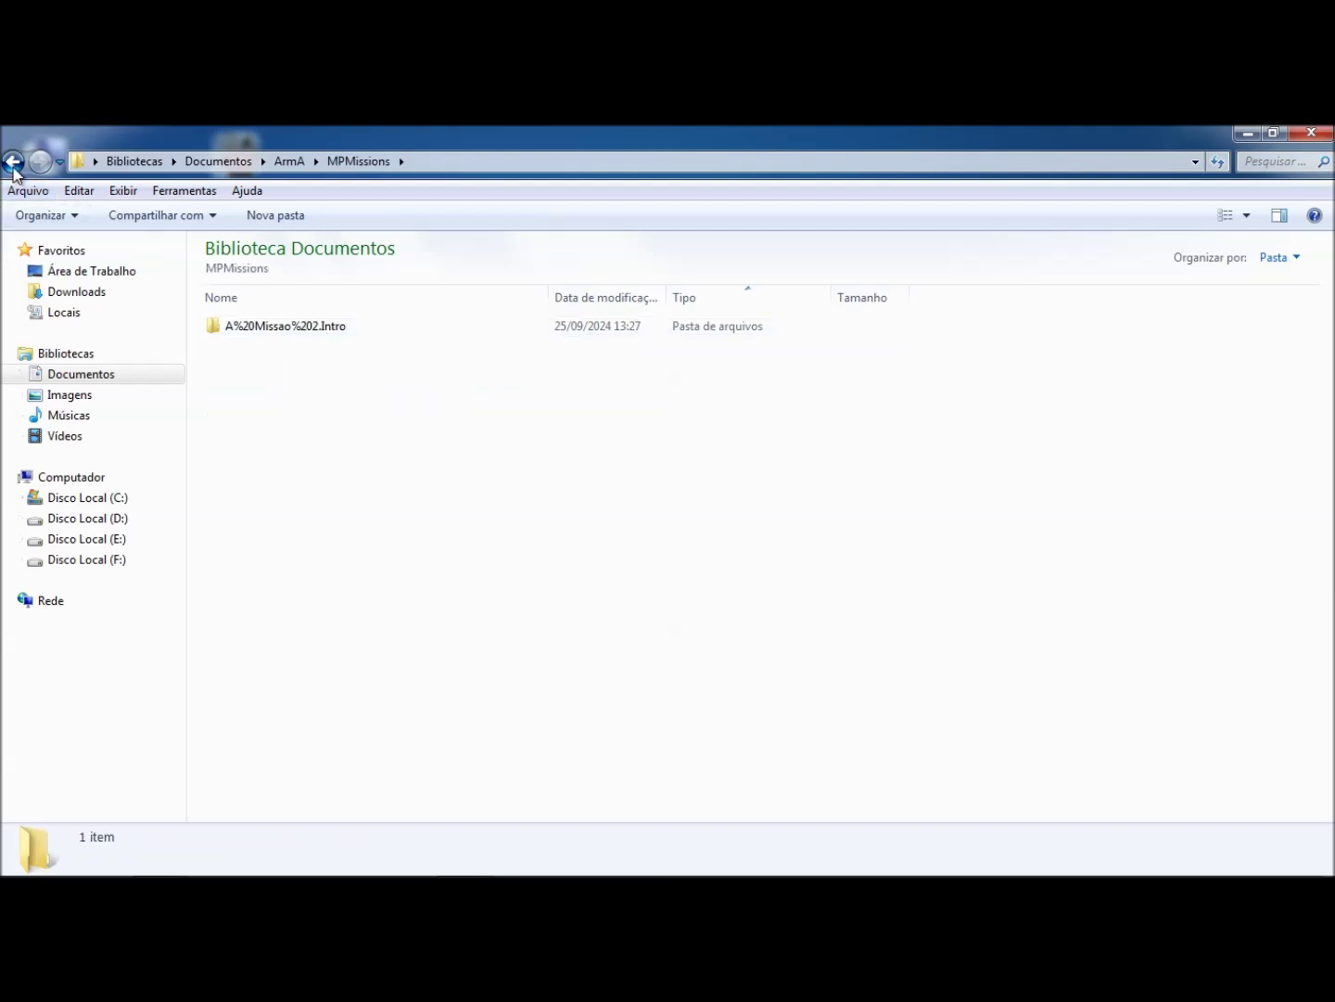
Compare the contents of the missions and MPMissions folders in Documentos\ArmA, then close the folder window.
left_click(13, 162)
double_click(261, 329)
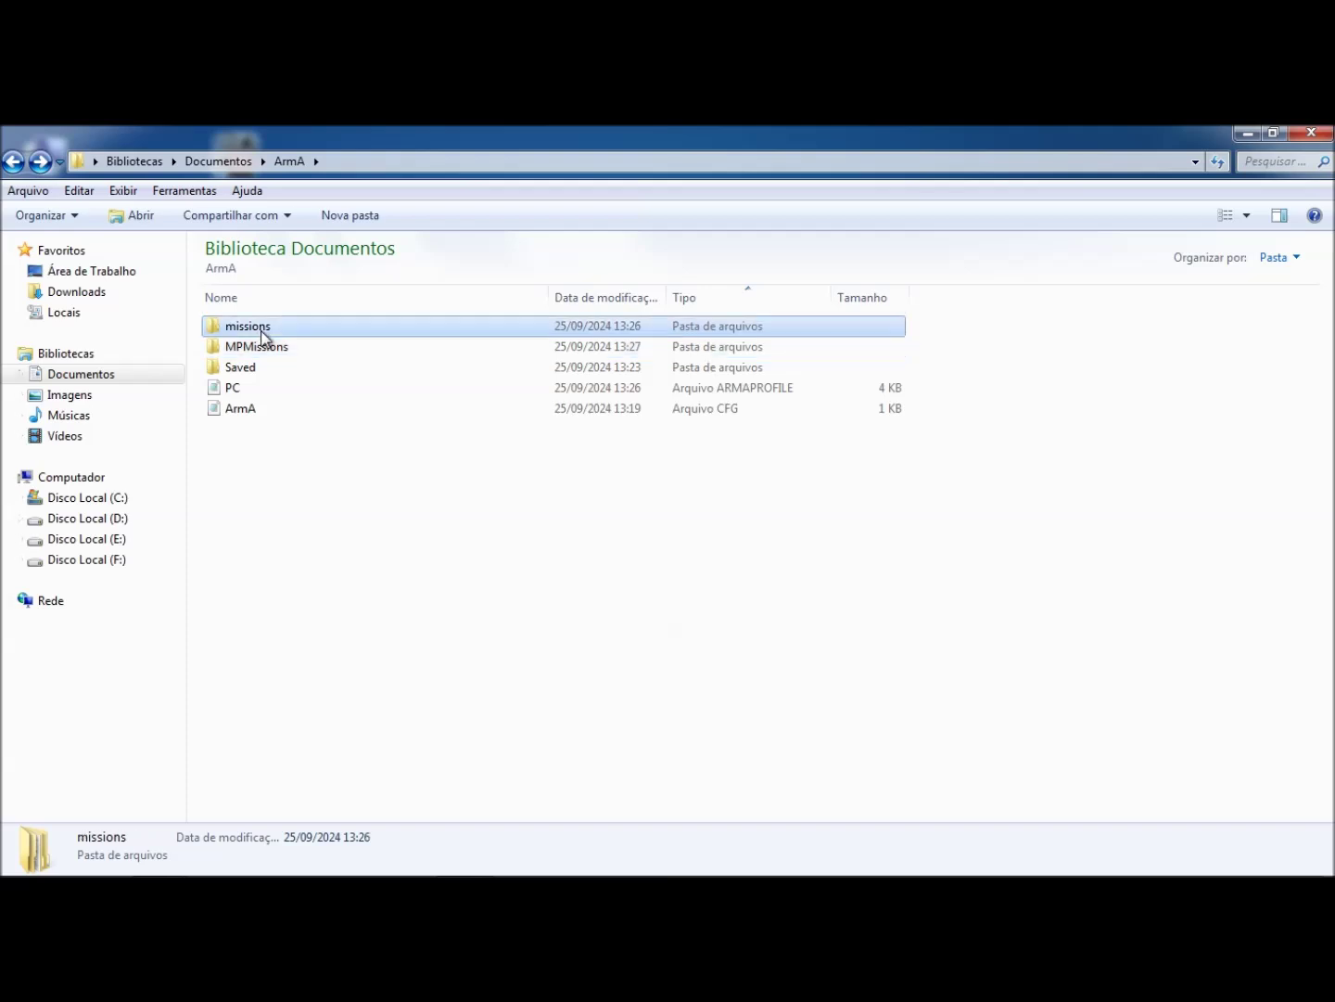
left_click(14, 162)
double_click(250, 346)
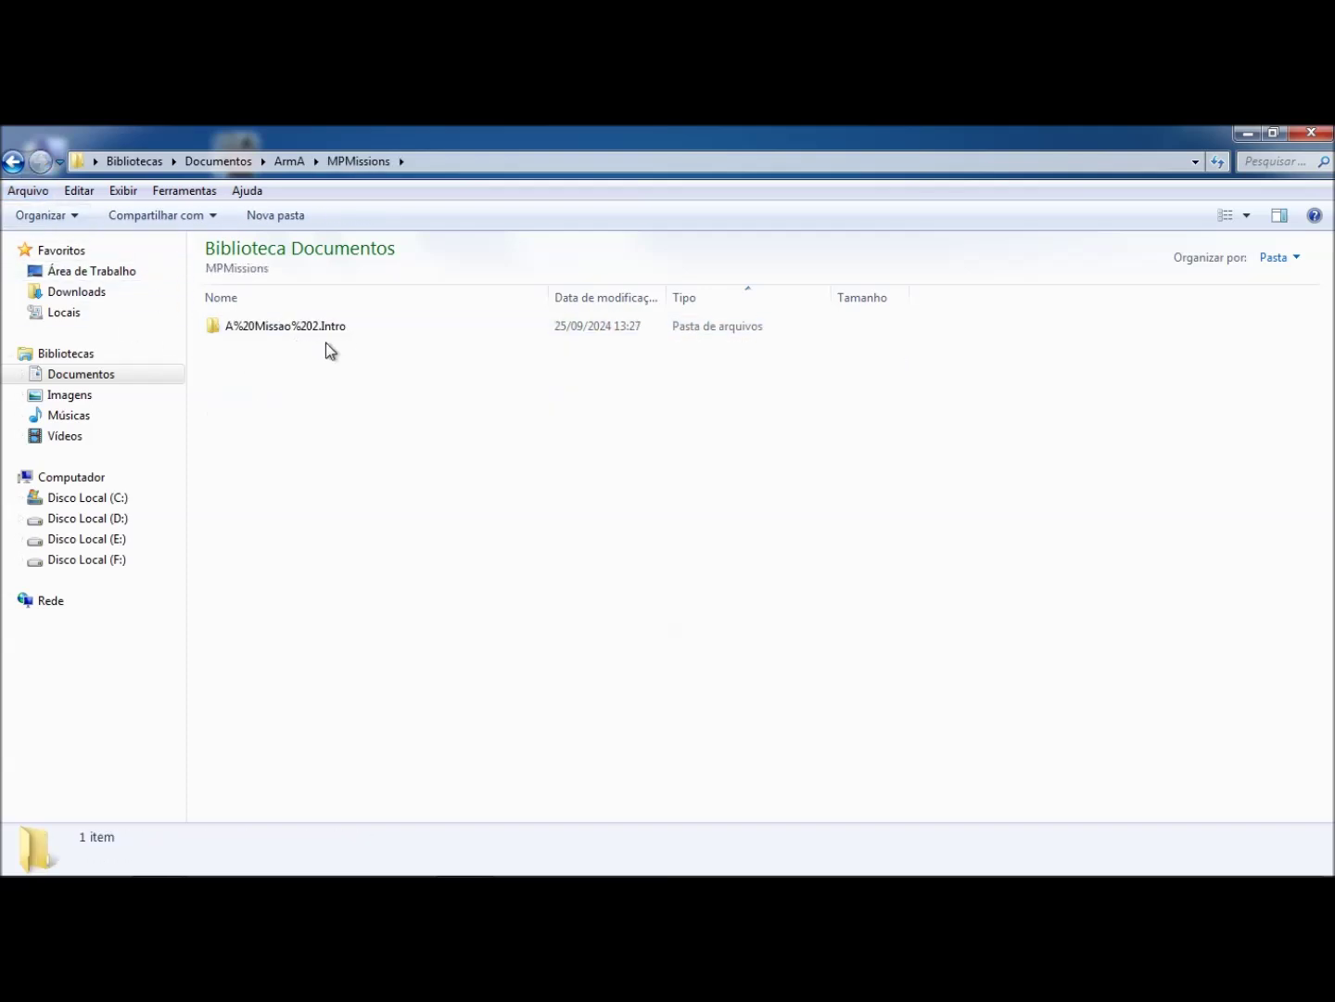
left_click(14, 162)
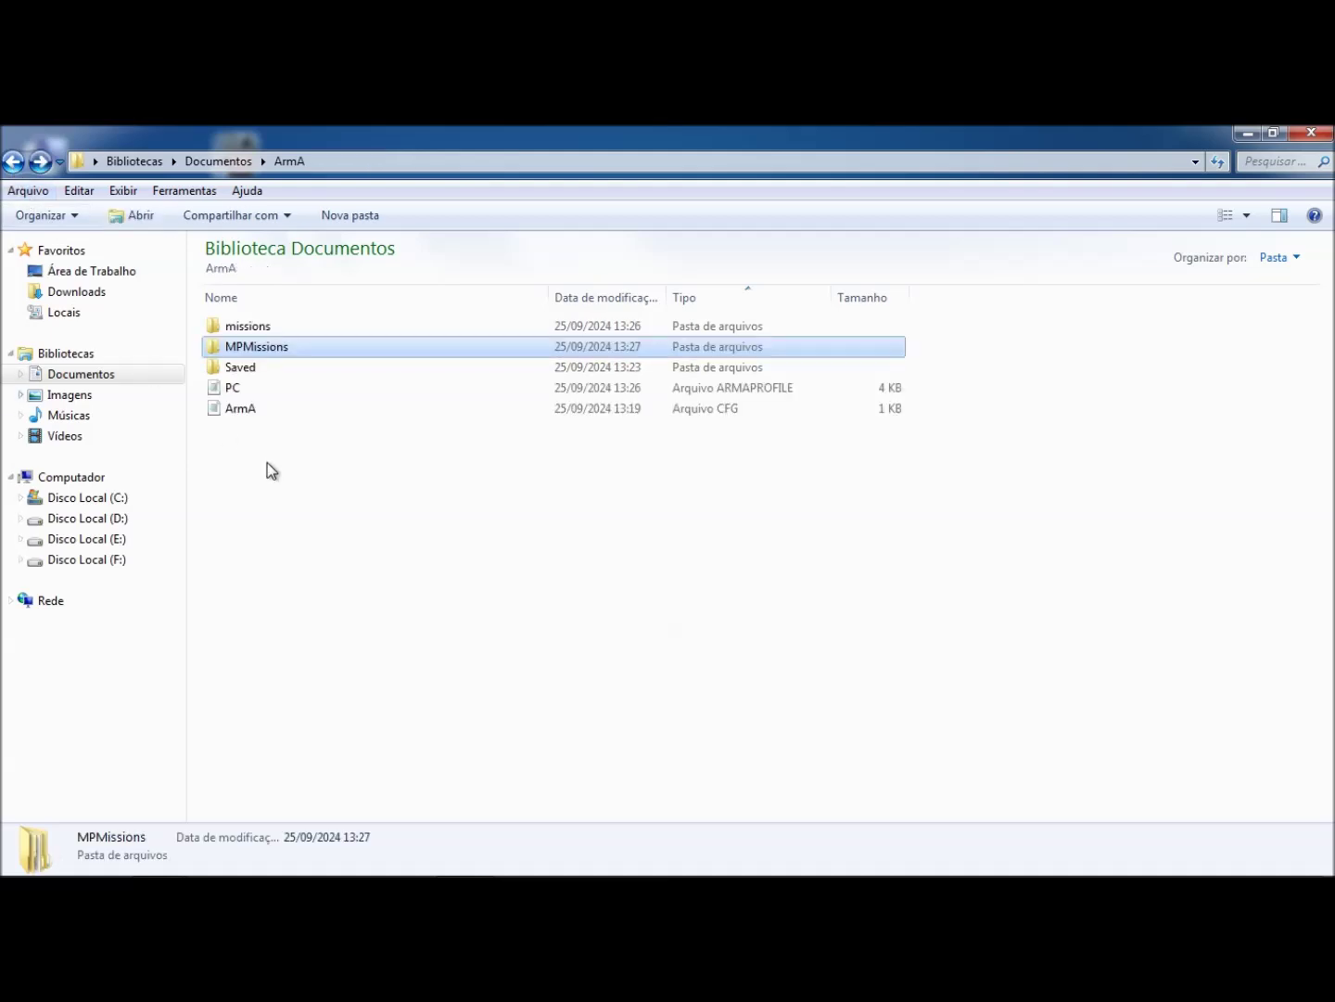
left_click(324, 538)
left_click(1311, 133)
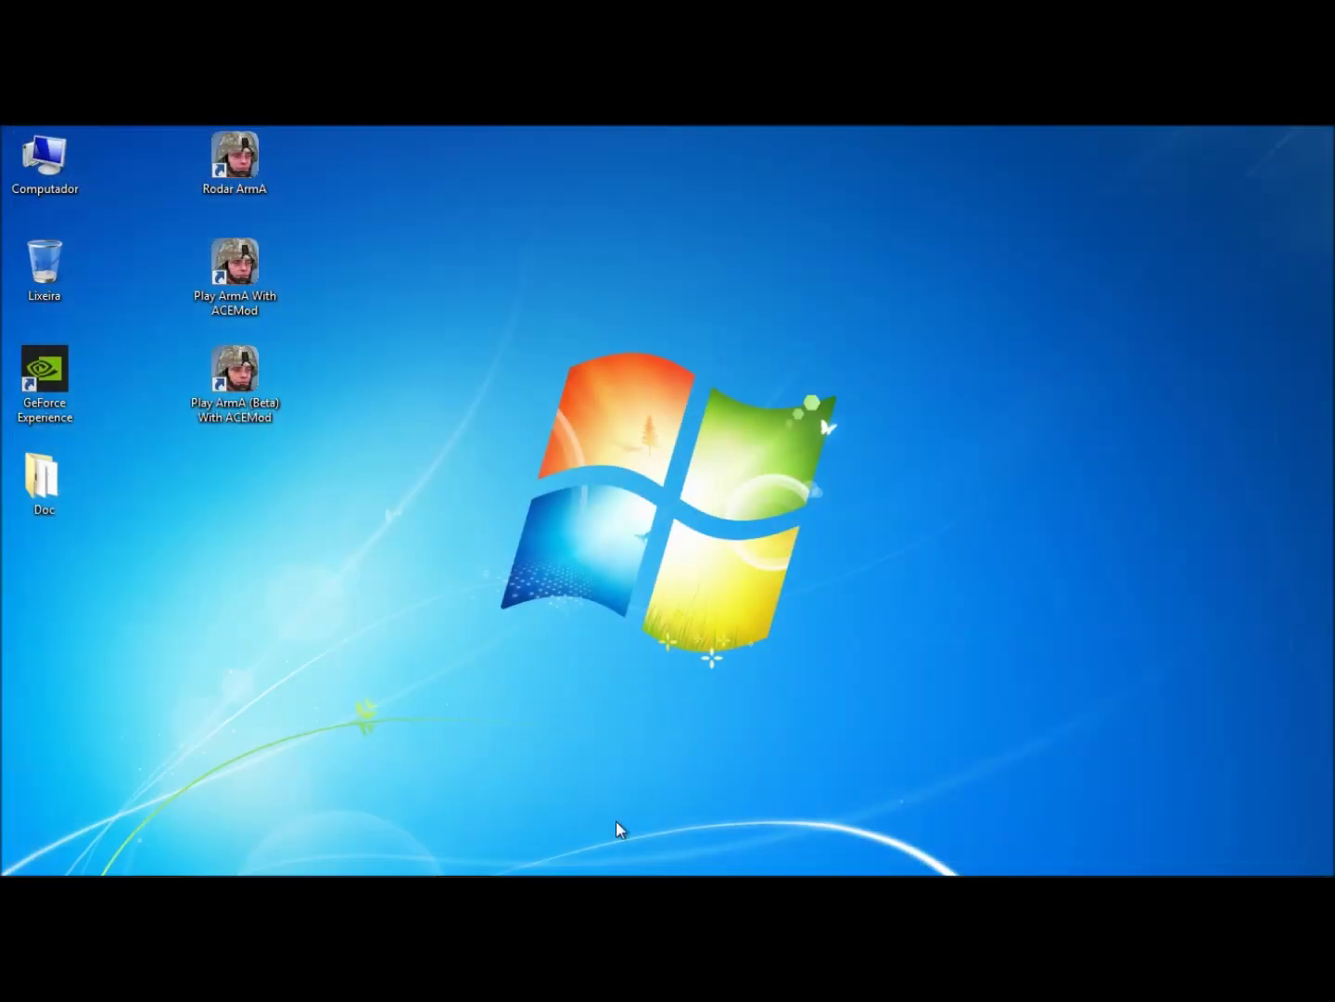
Switch back to ArmA, leave the mission editor and the multiplayer screens, and quit the game to the desktop.
left_click(445, 861)
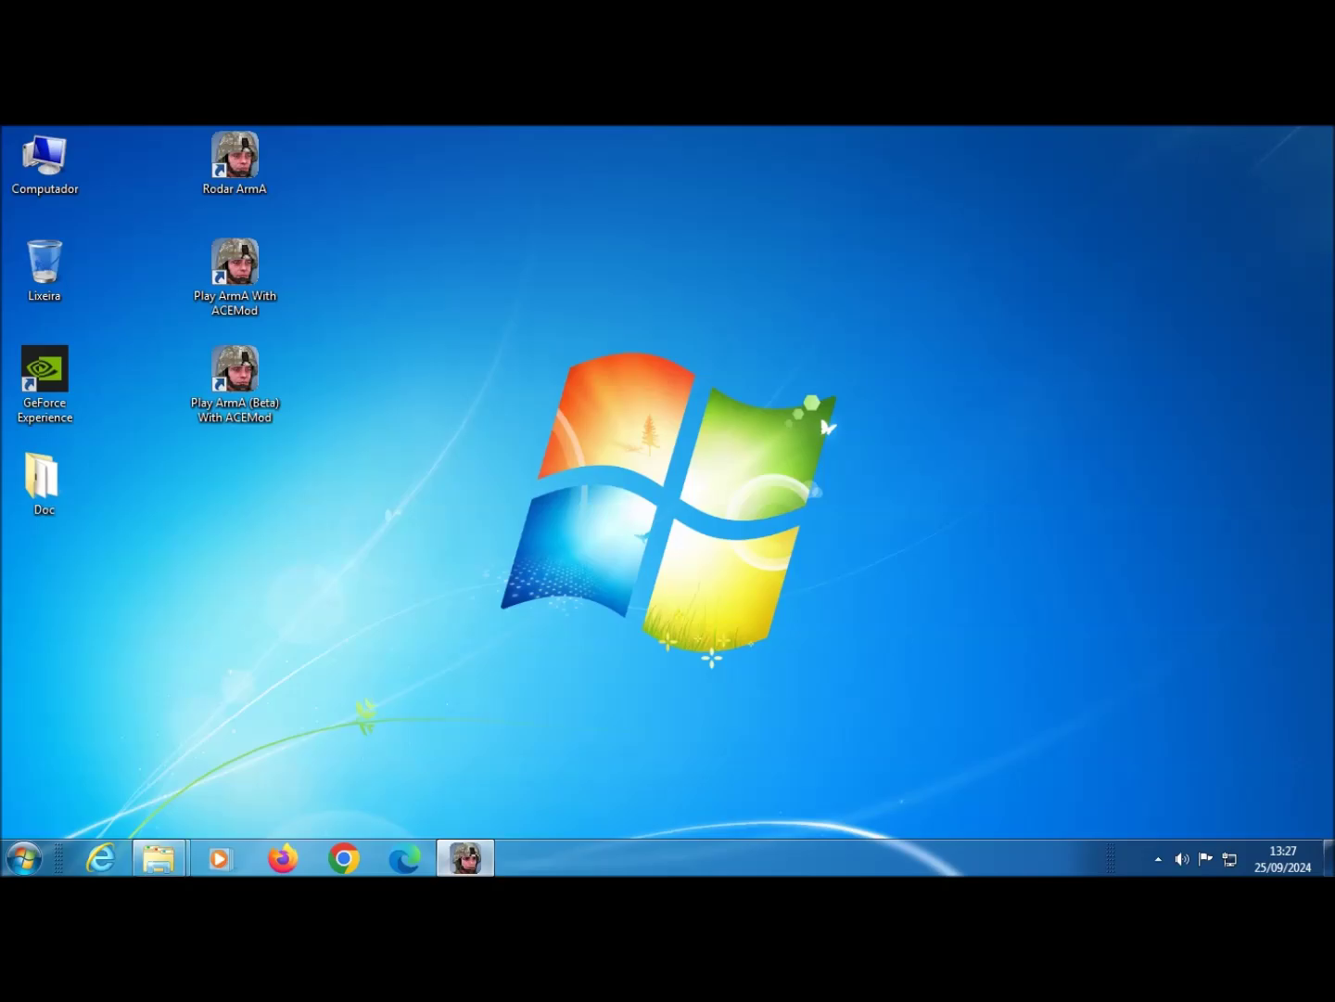
left_click(707, 533)
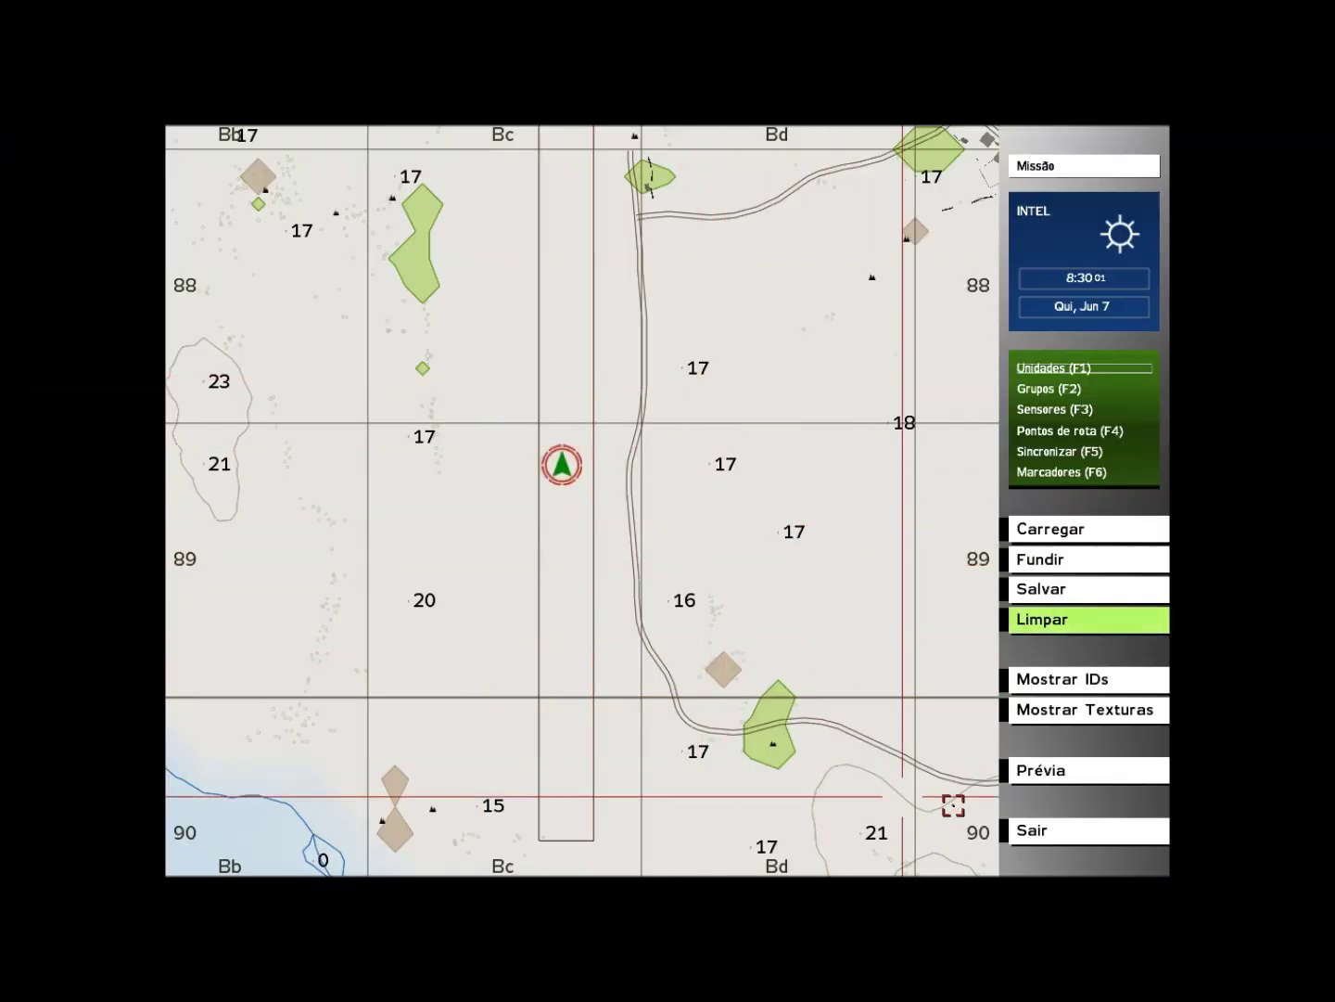
left_click(1061, 831)
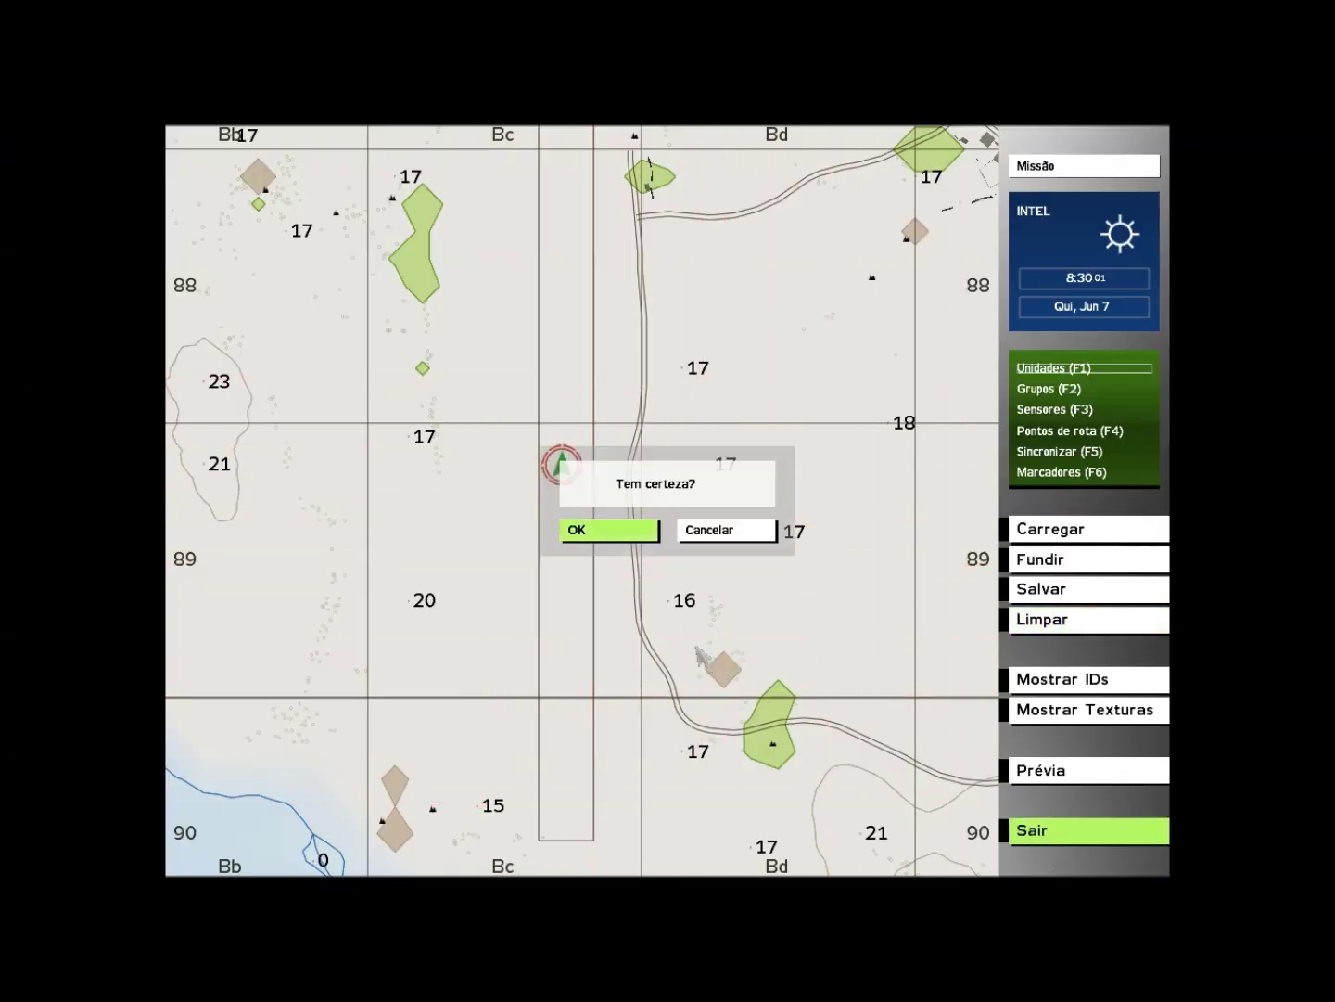
left_click(638, 536)
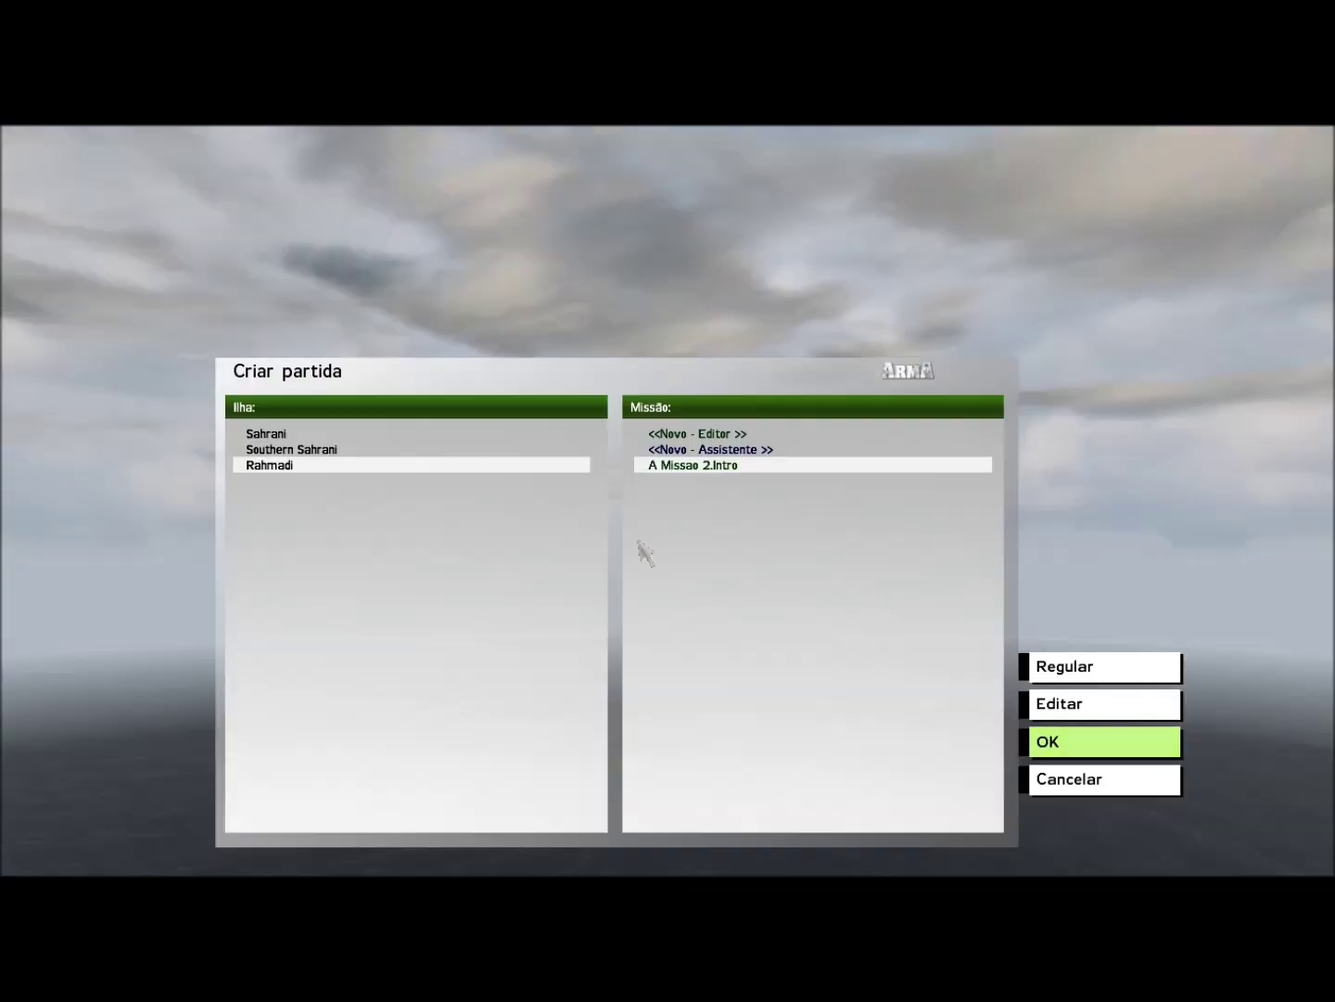
left_click(1035, 797)
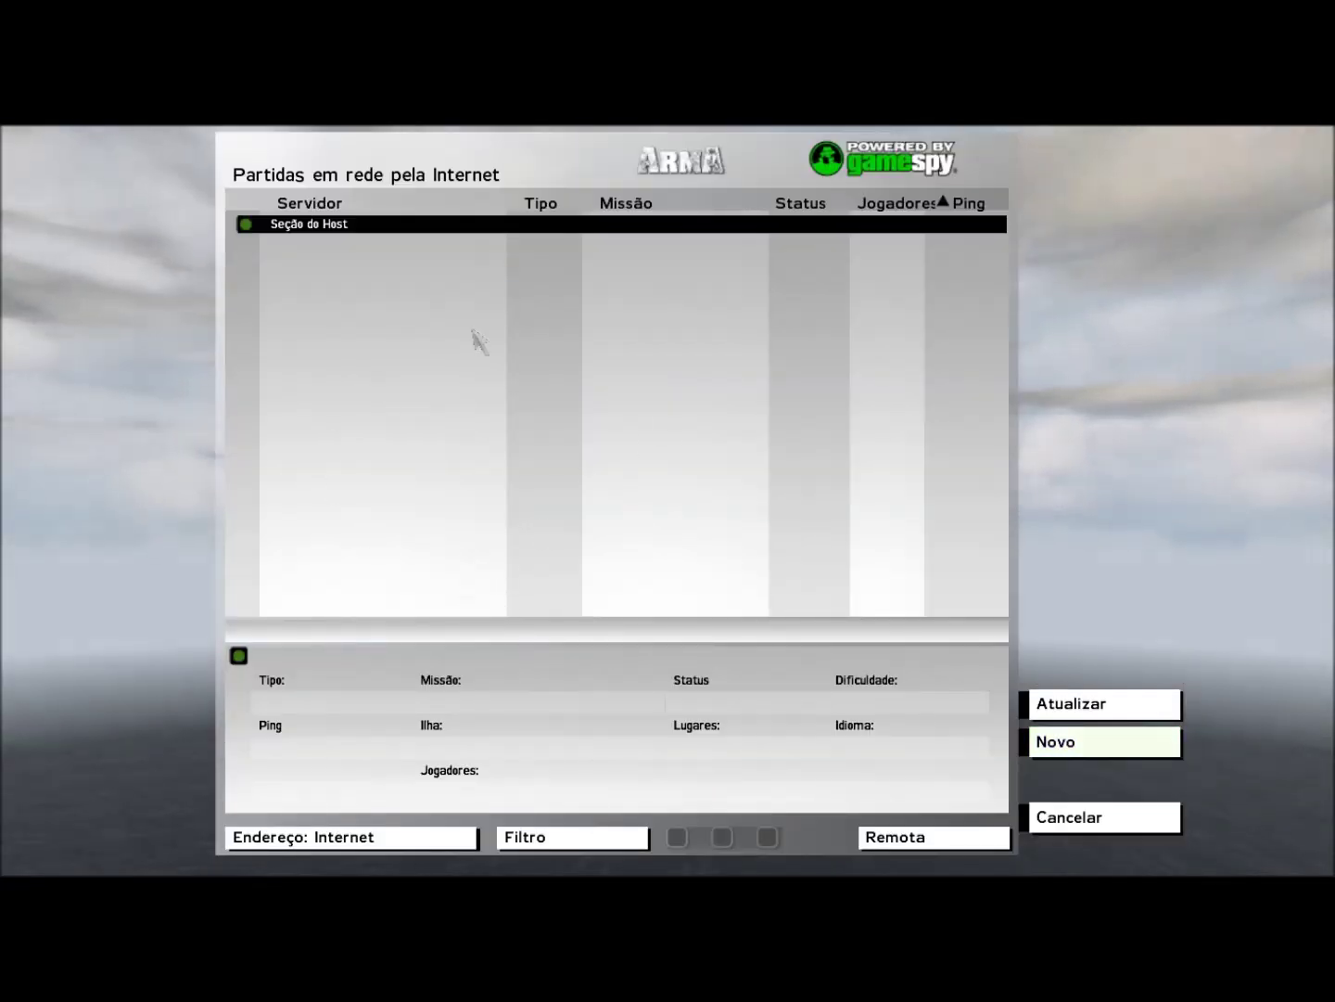
left_click(1080, 824)
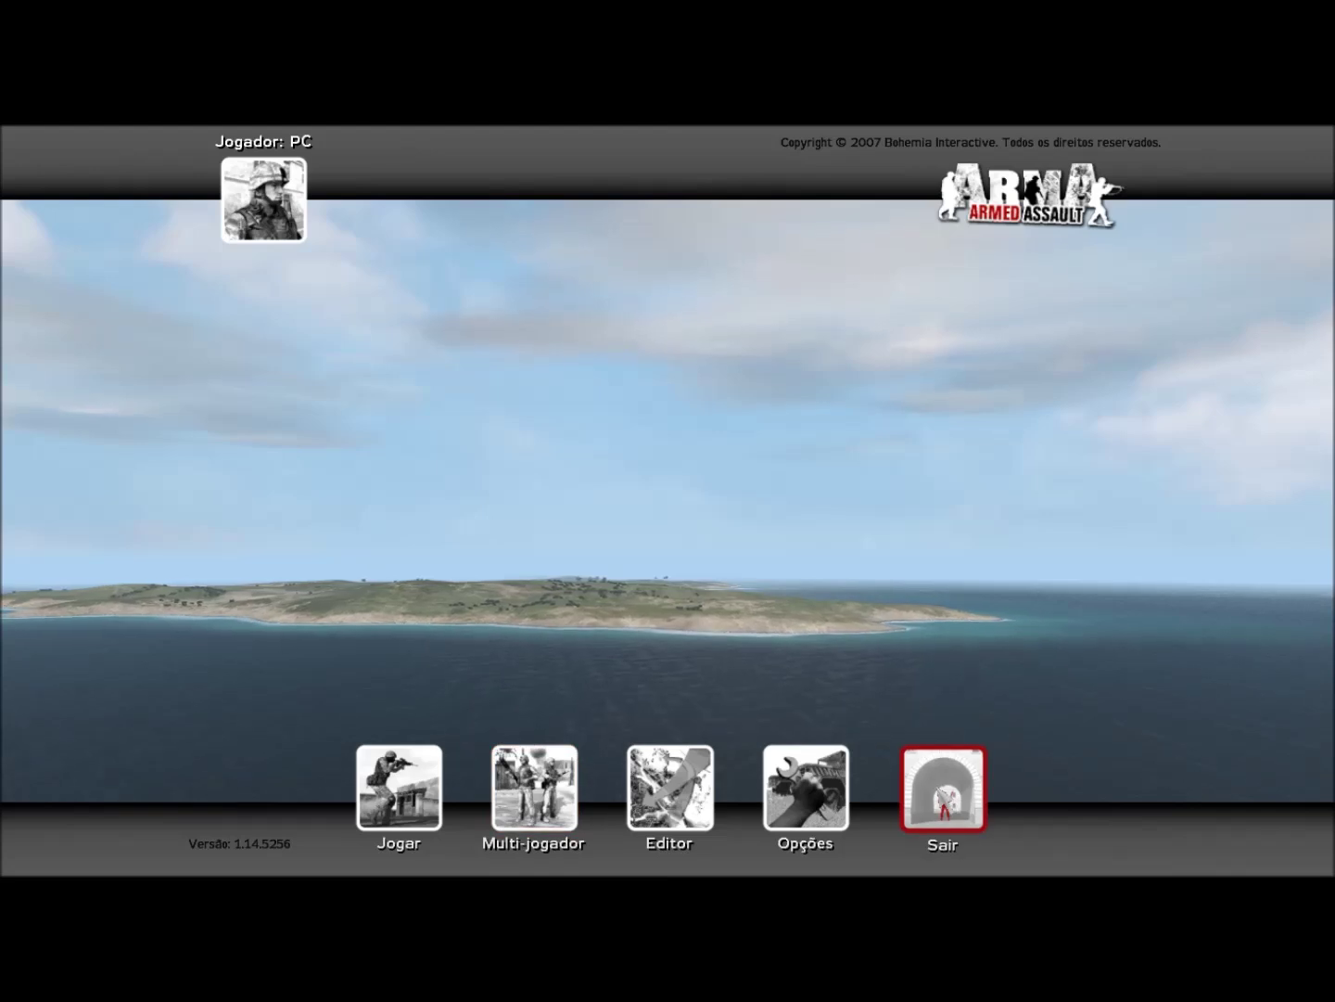
left_click(941, 789)
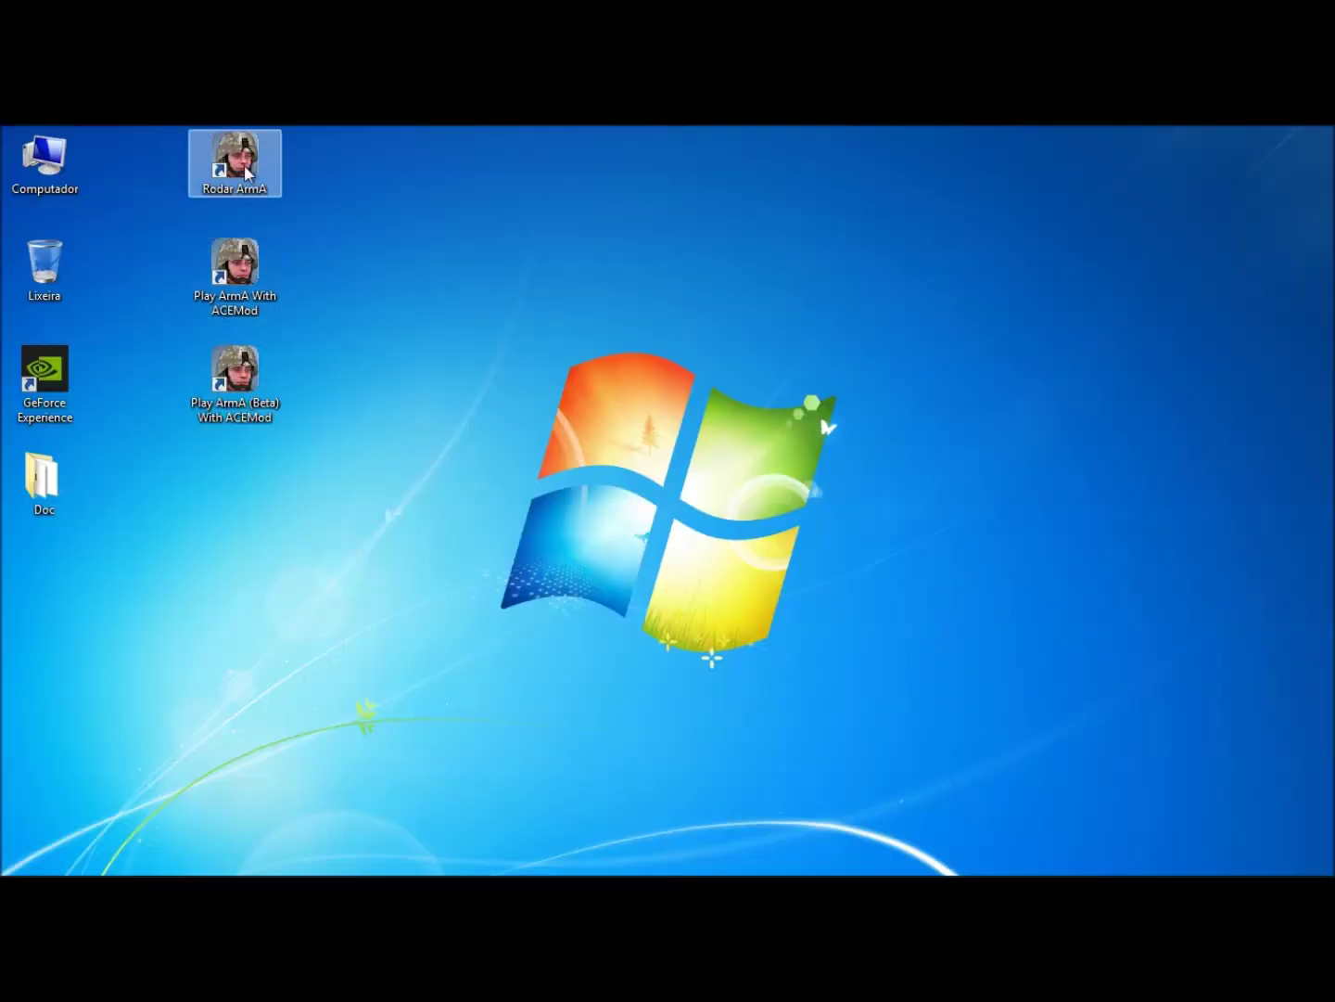